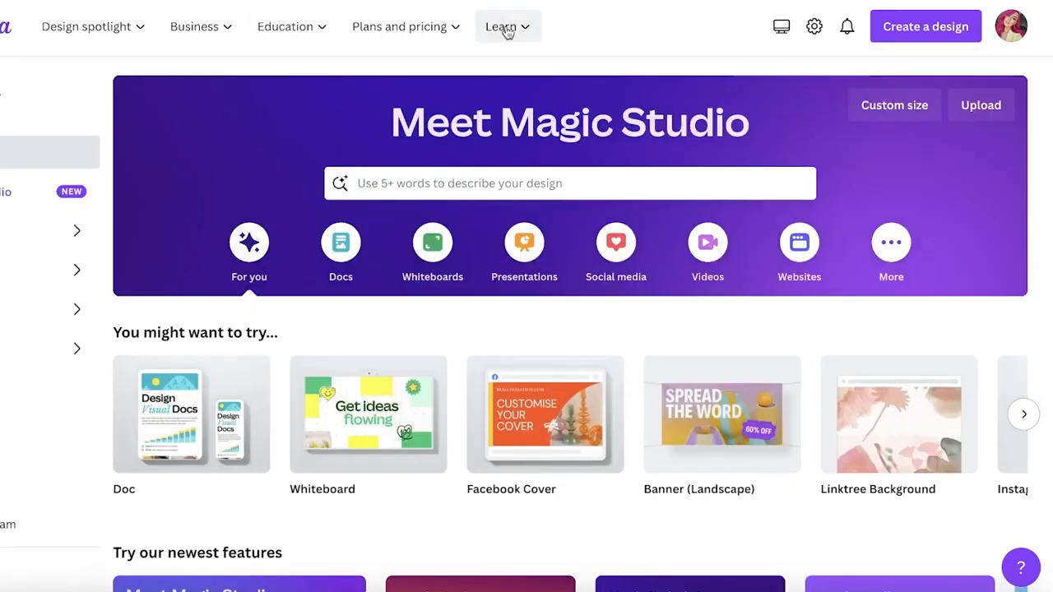
click(507, 31)
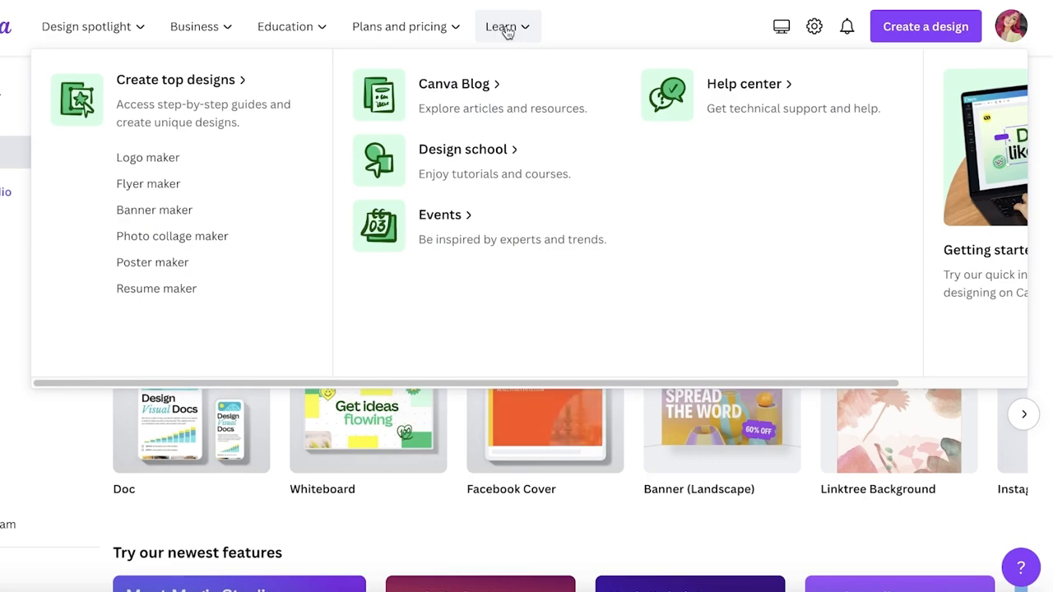
scroll(556, 434, down, 4)
scroll(556, 435, down, 3)
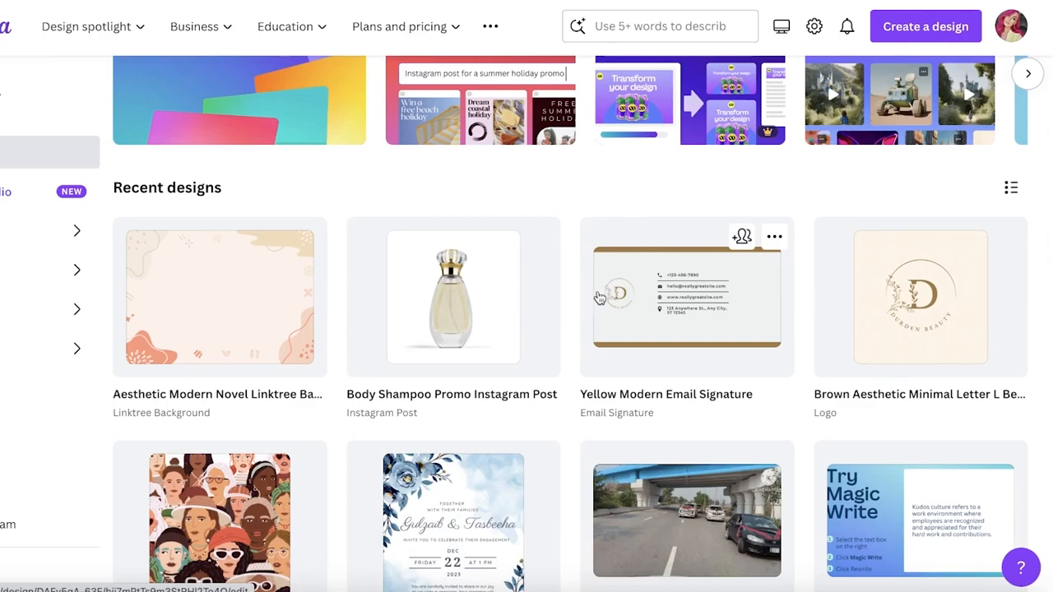
scroll(584, 305, up, 5)
scroll(596, 79, up, 2)
Search the templates for "logo", look over the results and return to the home page.
click(556, 186)
text(logo)
key(Return)
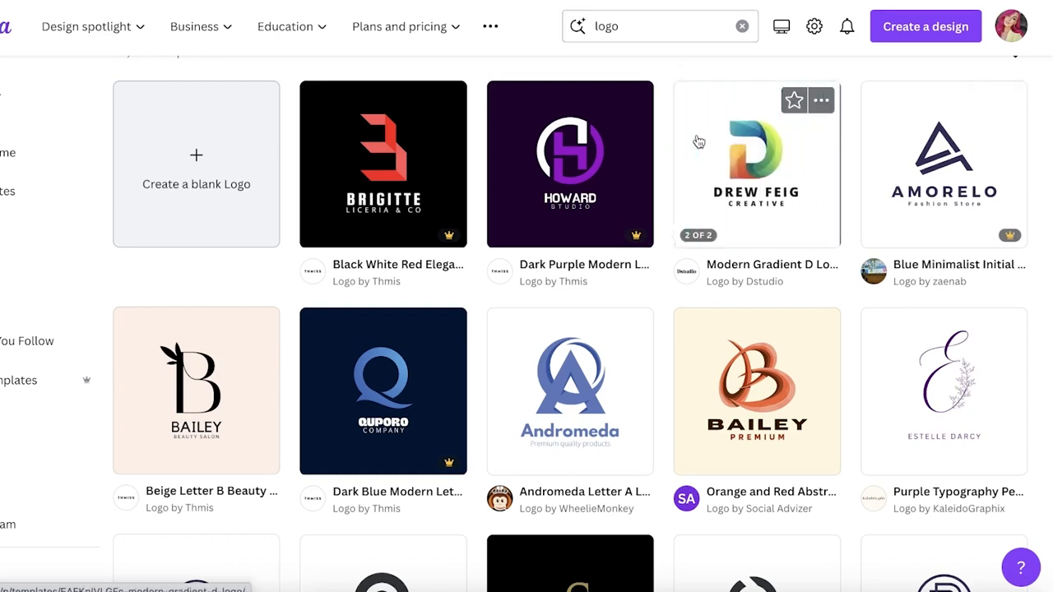
scroll(390, 257, up, 3)
key(alt+Left)
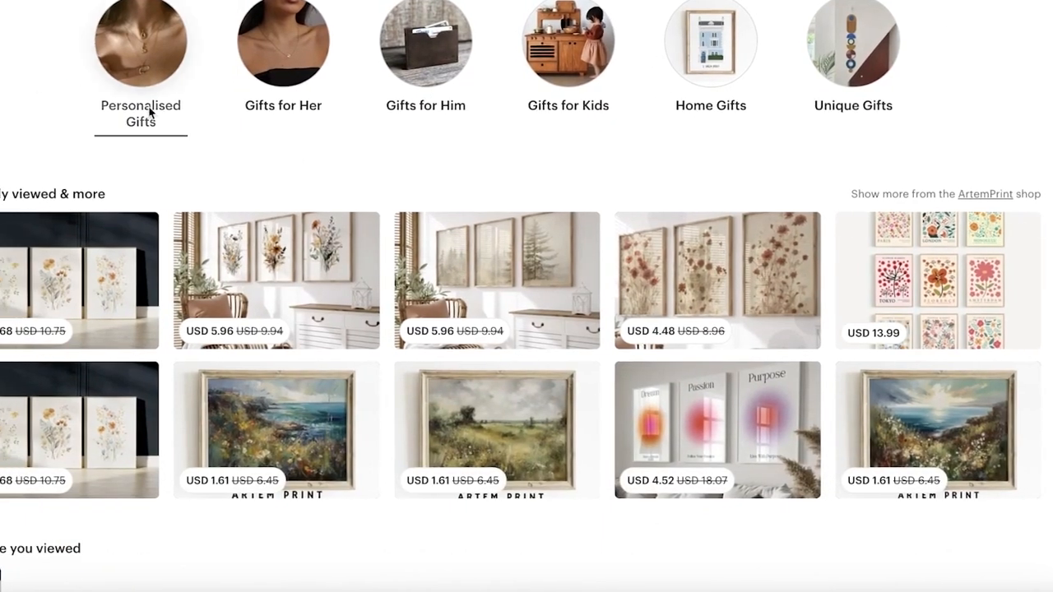
Switch to Etsy and search the marketplace for "digital art".
scroll(795, 254, down, 2)
scroll(794, 254, up, 4)
click(377, 33)
text(di)
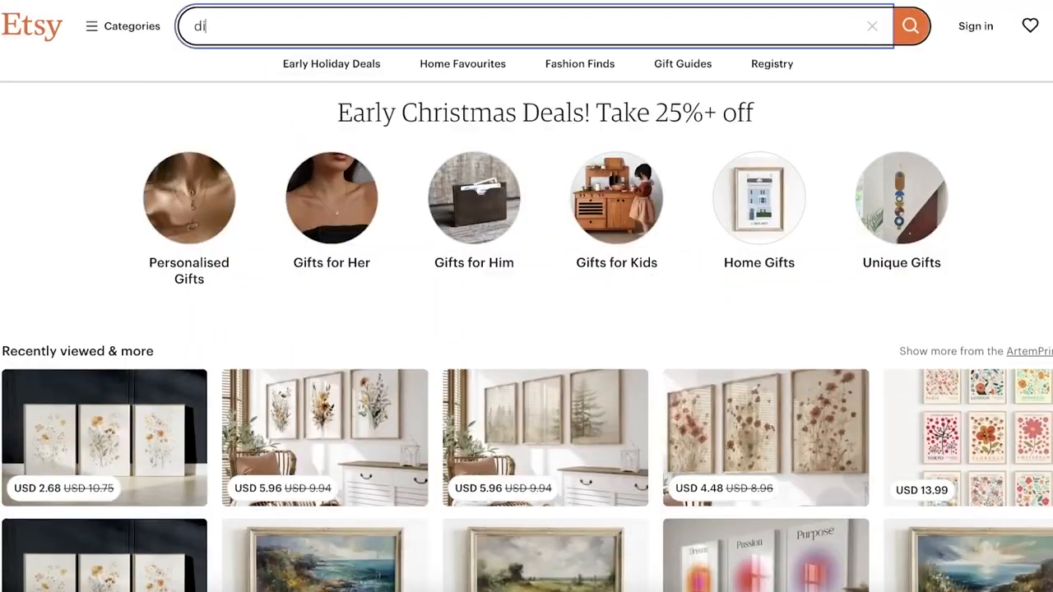
text(gital art)
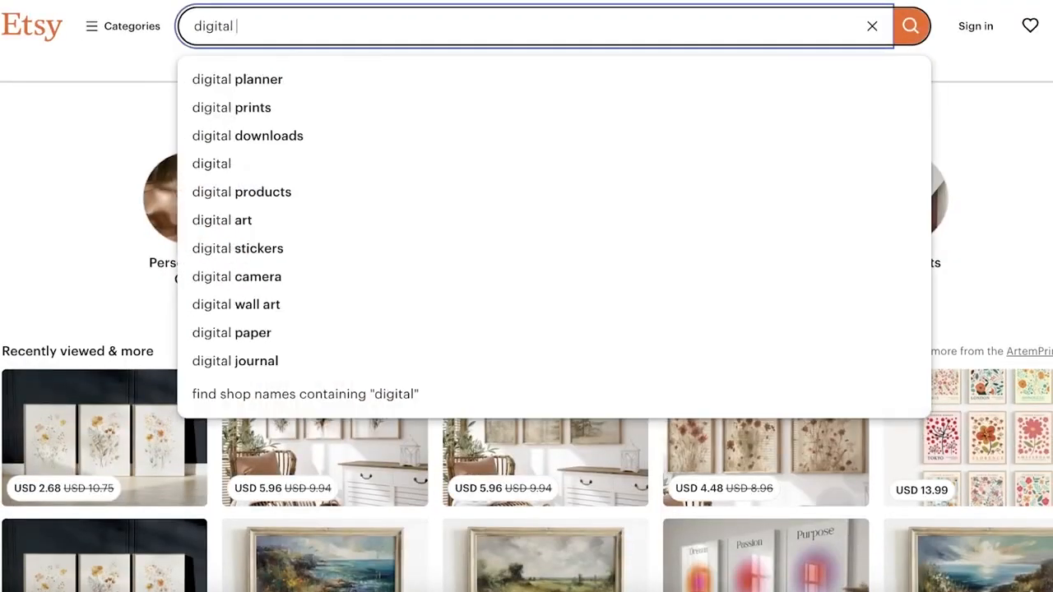
key(Return)
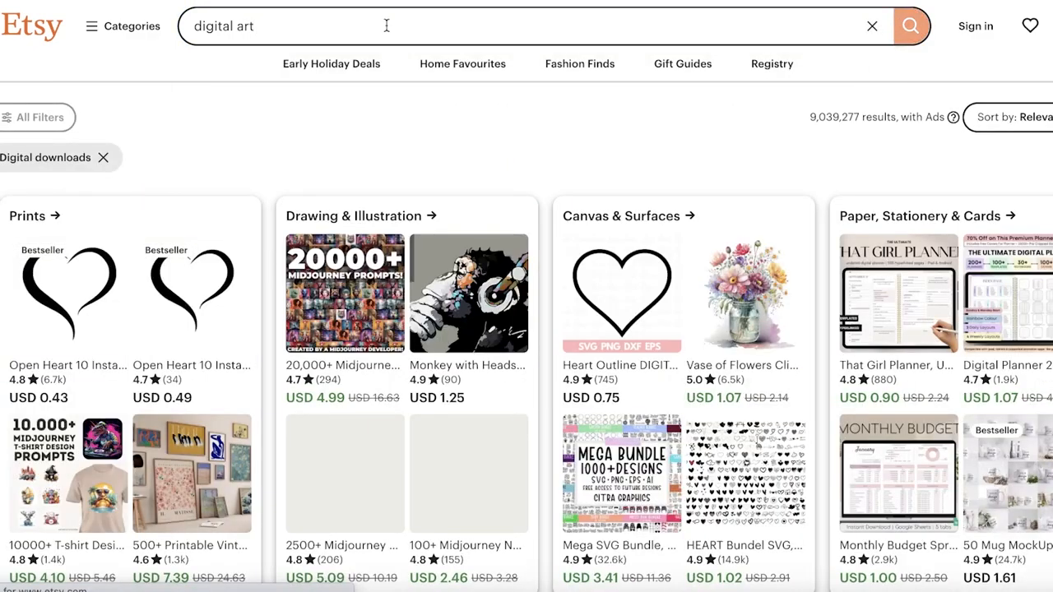
Examine the digital art listings, comparing the kinds of digital downloads on sale and their prices.
scroll(406, 206, down, 2)
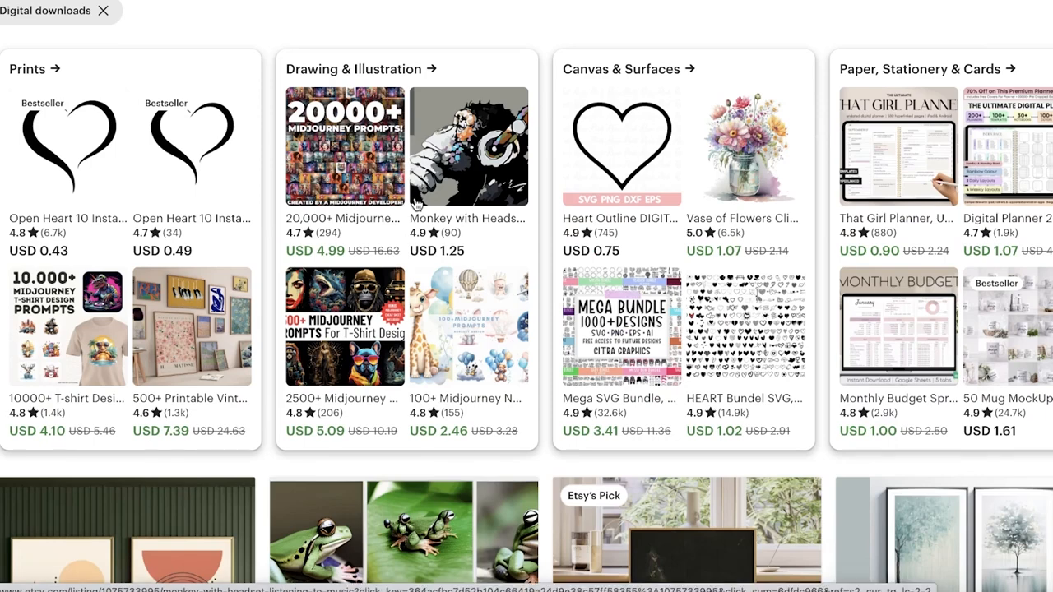
scroll(415, 204, down, 5)
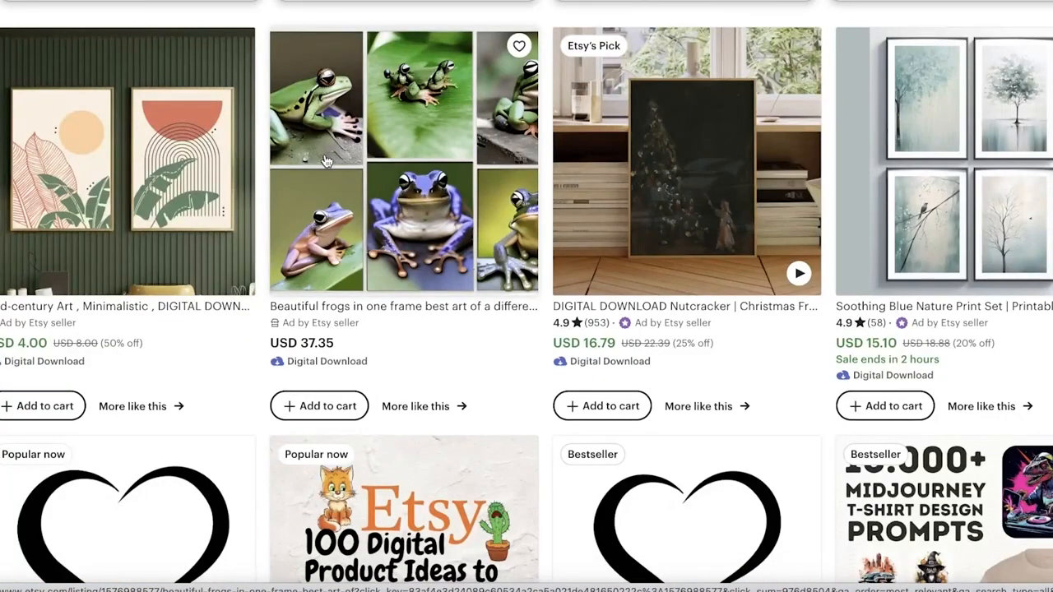
scroll(417, 71, down, 3)
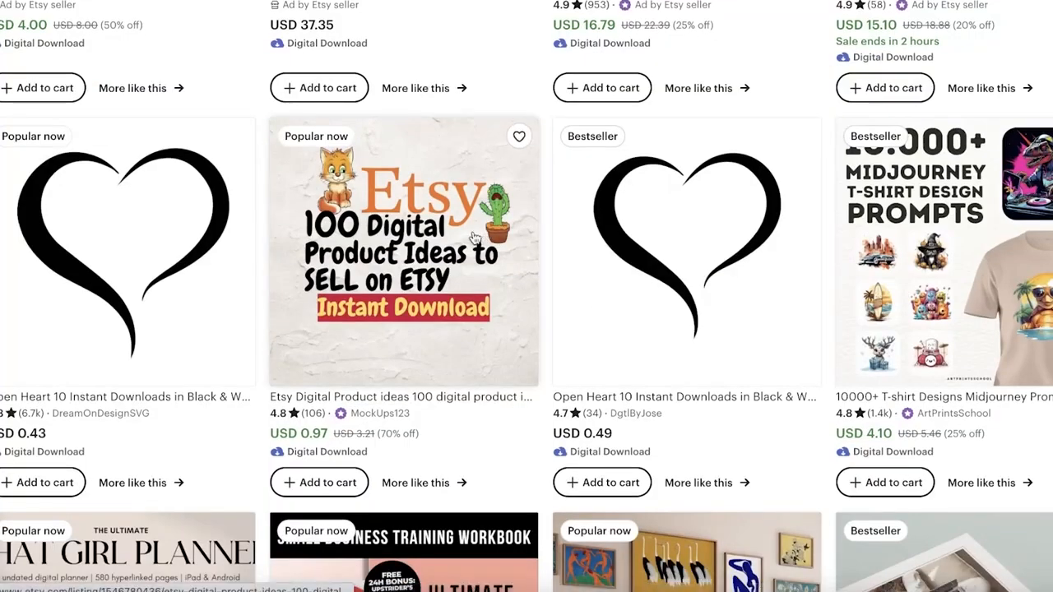
scroll(256, 202, down, 2)
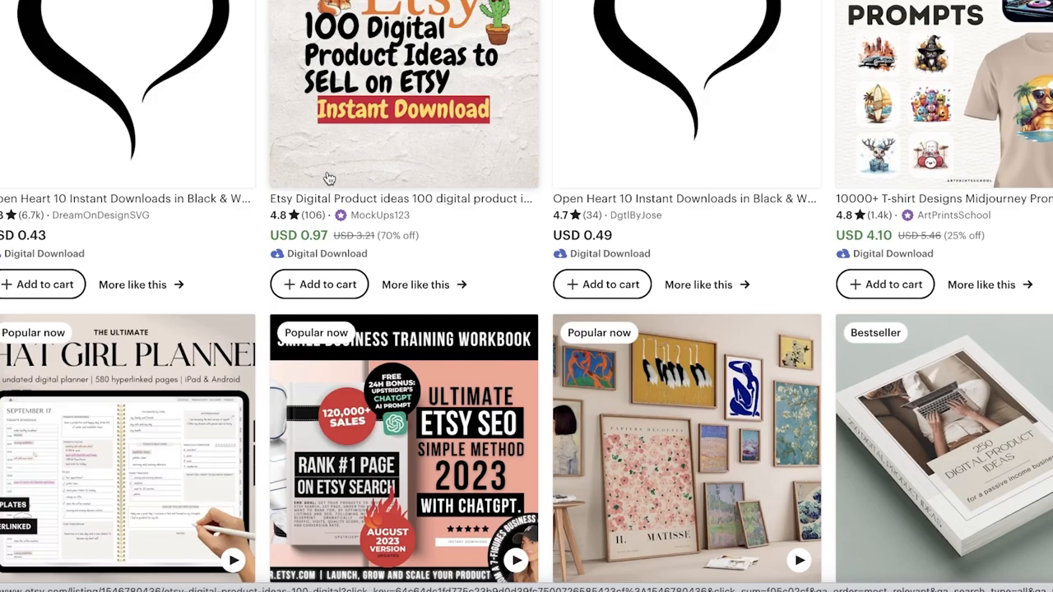
scroll(330, 172, up, 10)
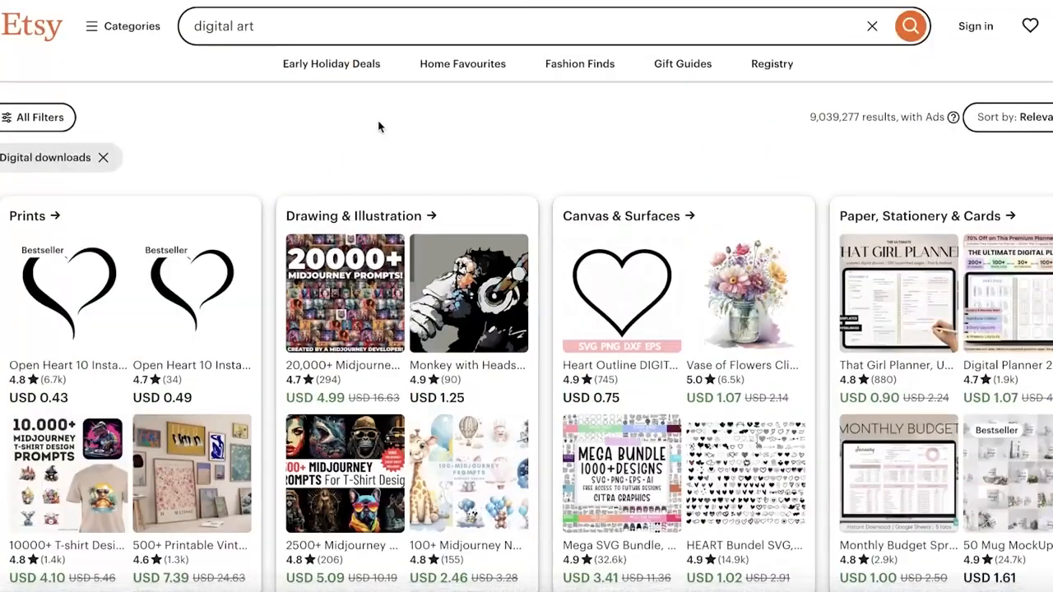
scroll(345, 143, down, 15)
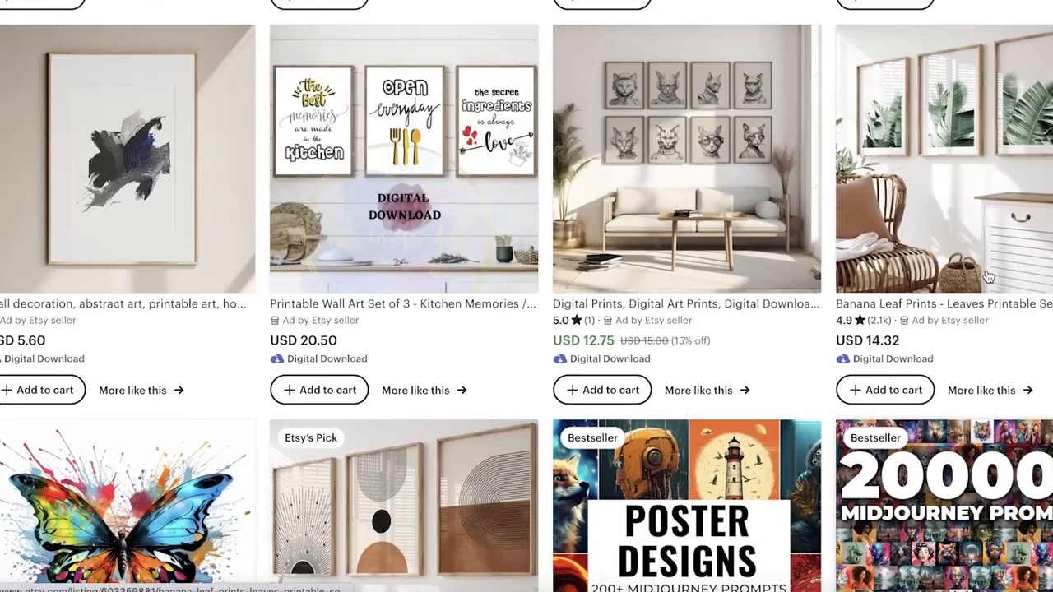
scroll(988, 277, up, 2)
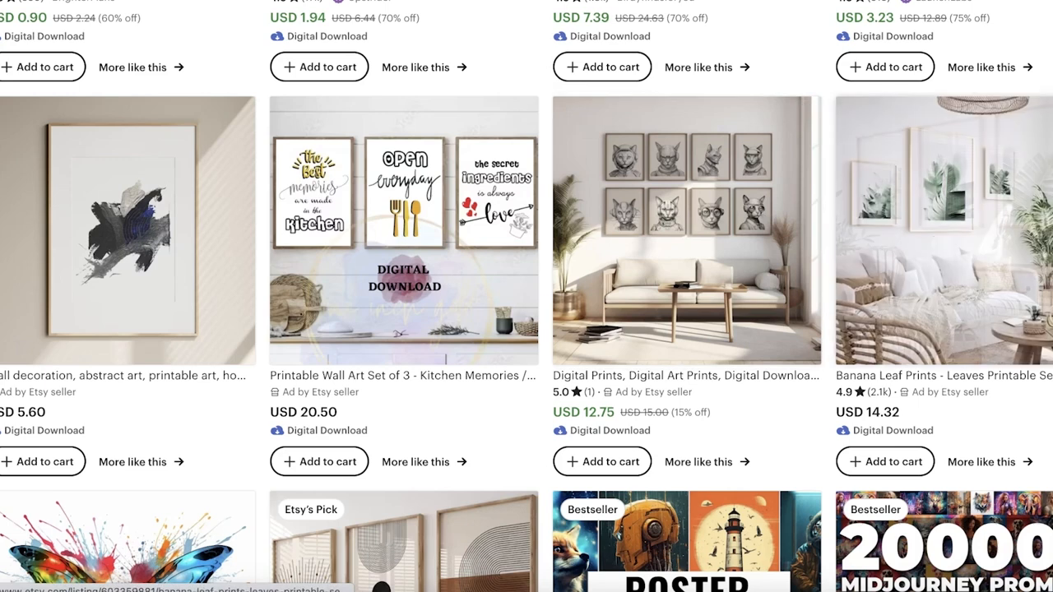
Open the Banana Leaf Prints printable set listing and examine its photos, item details, delivery terms and reviews.
click(992, 264)
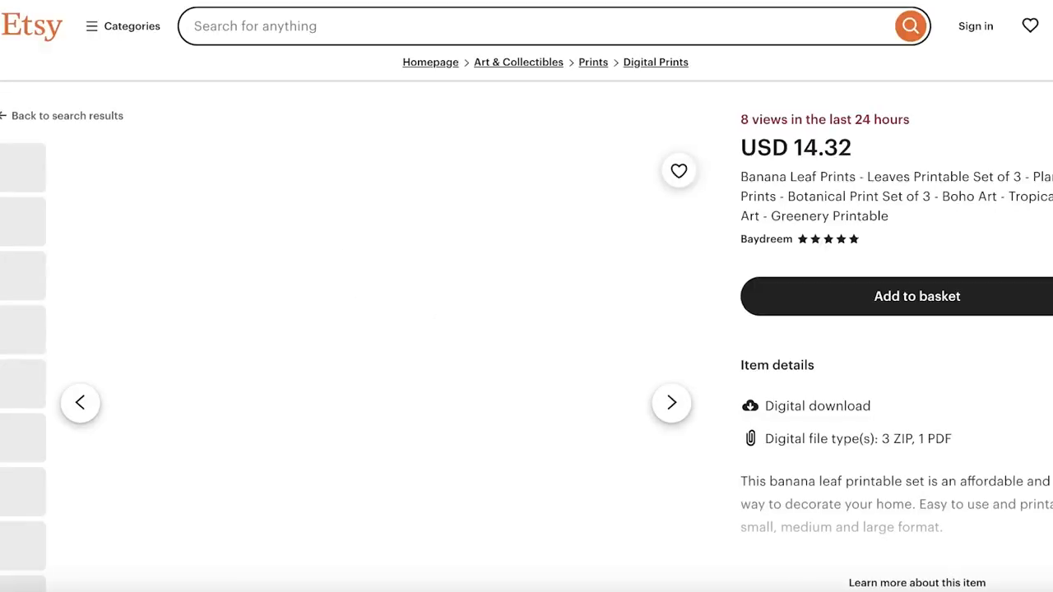
scroll(888, 238, down, 4)
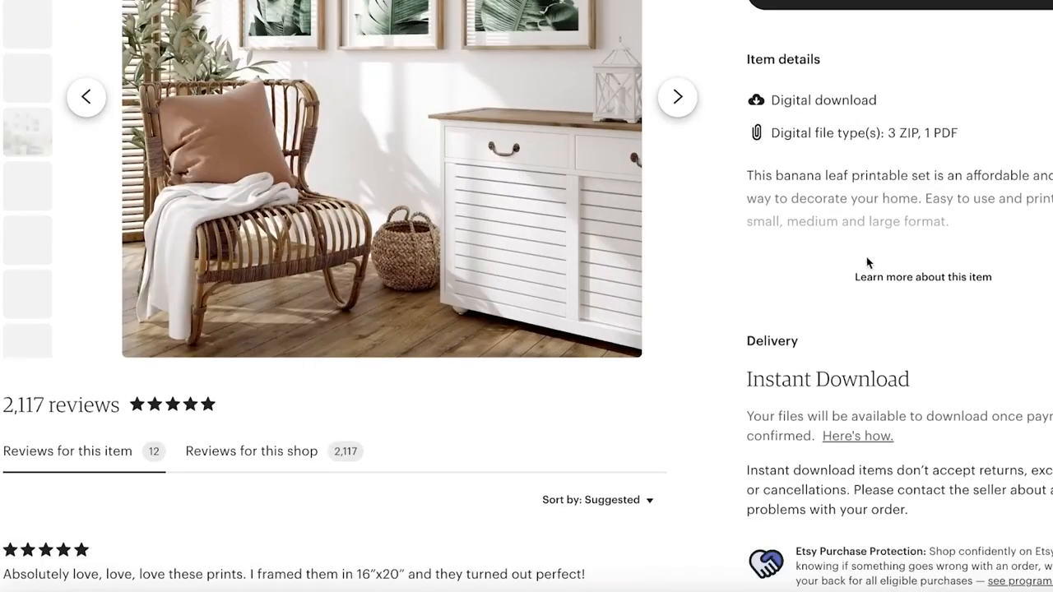
scroll(809, 179, down, 1)
scroll(809, 180, down, 1)
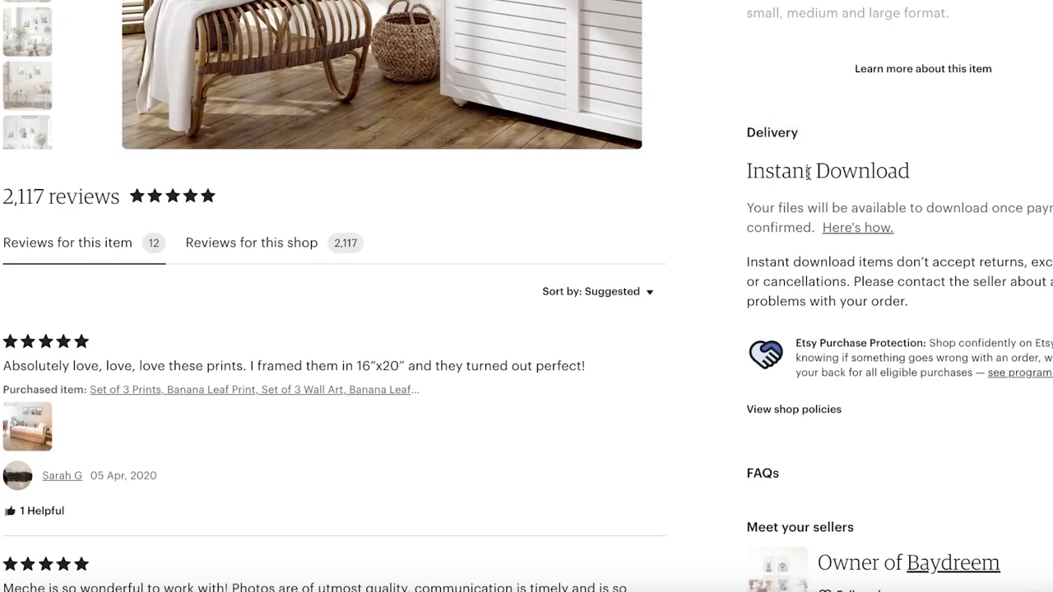
scroll(818, 153, up, 2)
scroll(865, 96, up, 1)
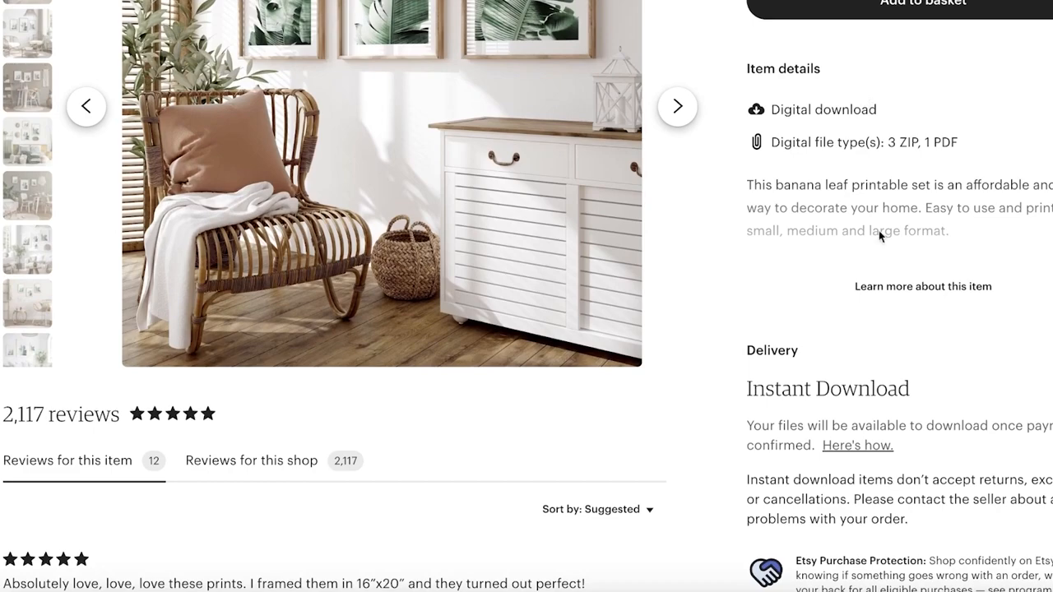
click(674, 126)
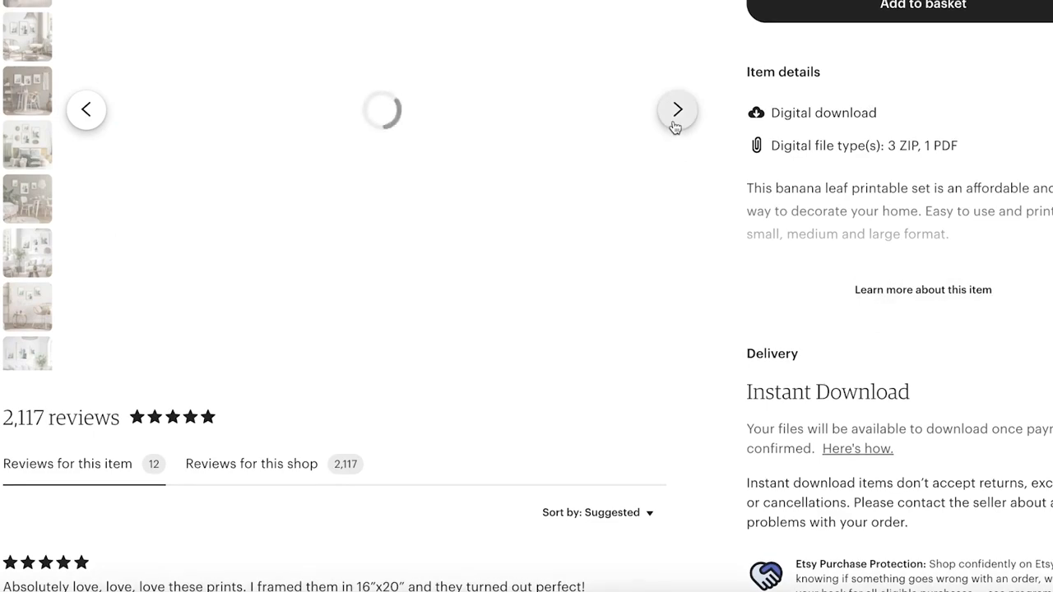
click(82, 111)
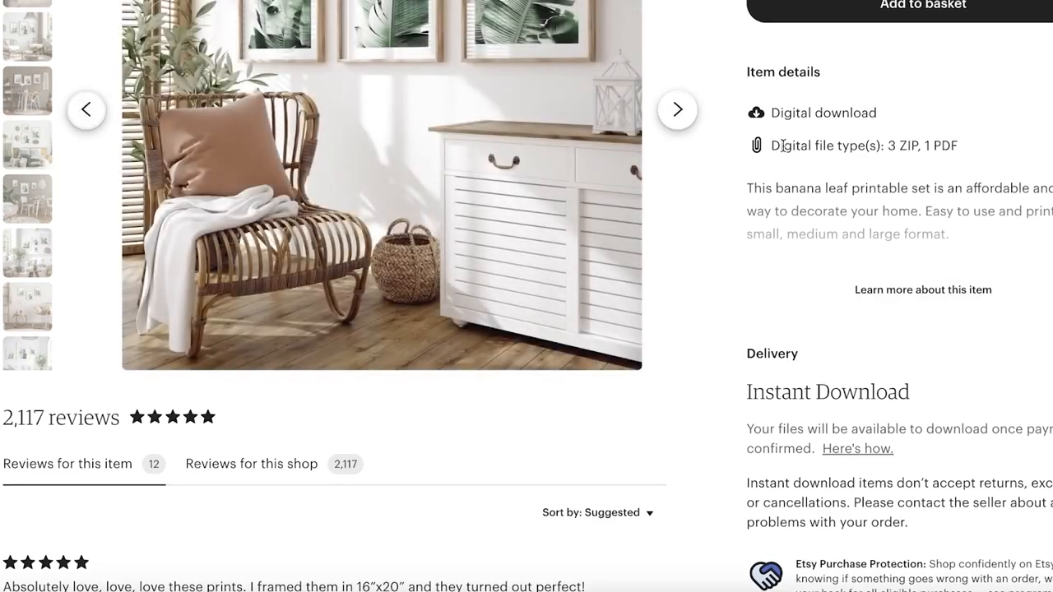
scroll(787, 162, up, 2)
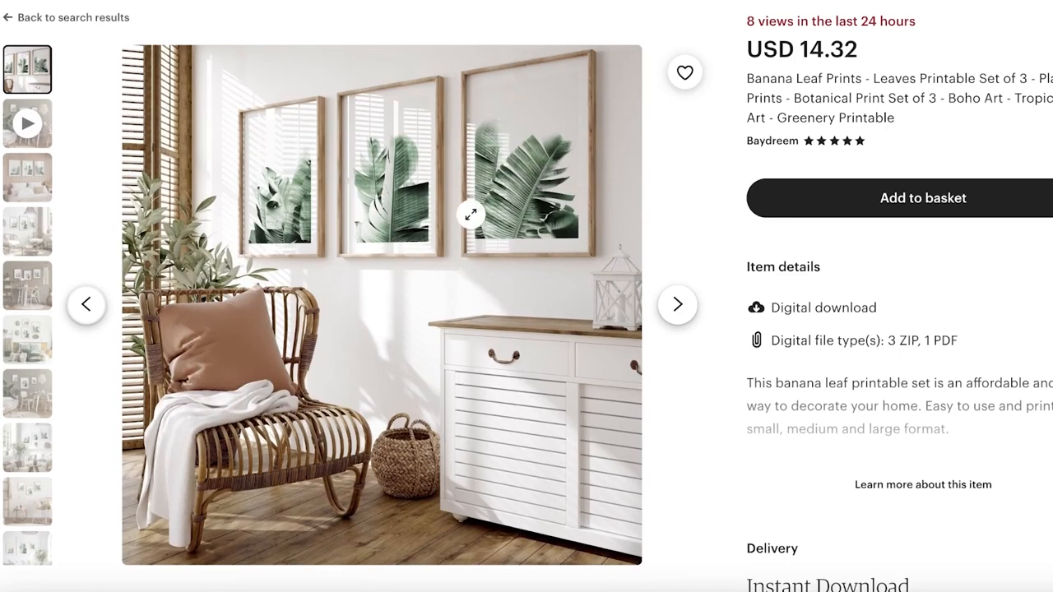
scroll(470, 211, down, 5)
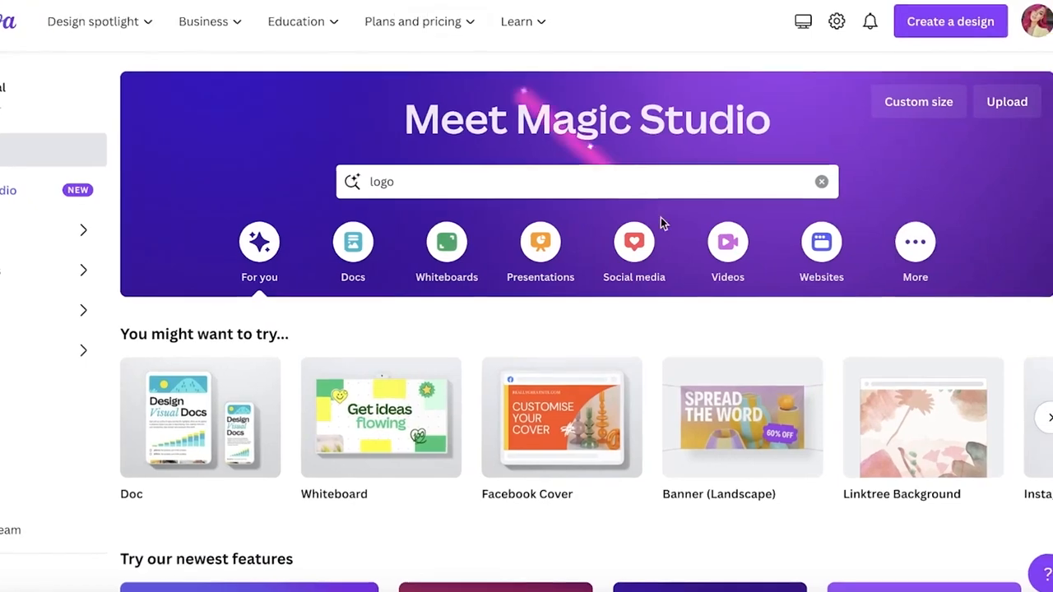
Switch to Canva and clear the "logo" search text on the home page.
click(639, 186)
key(BackSpace)
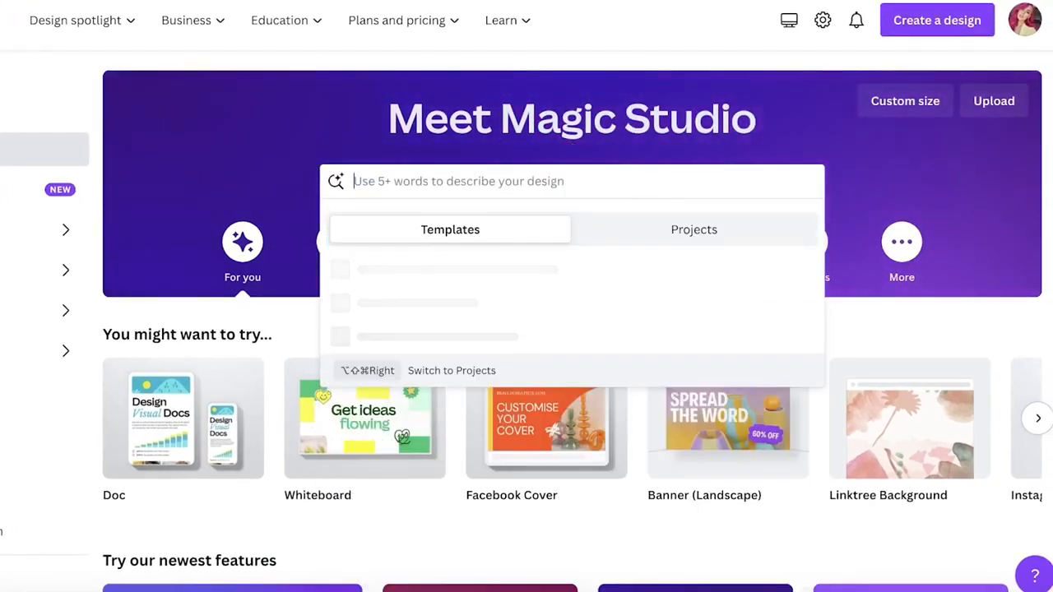
click(757, 141)
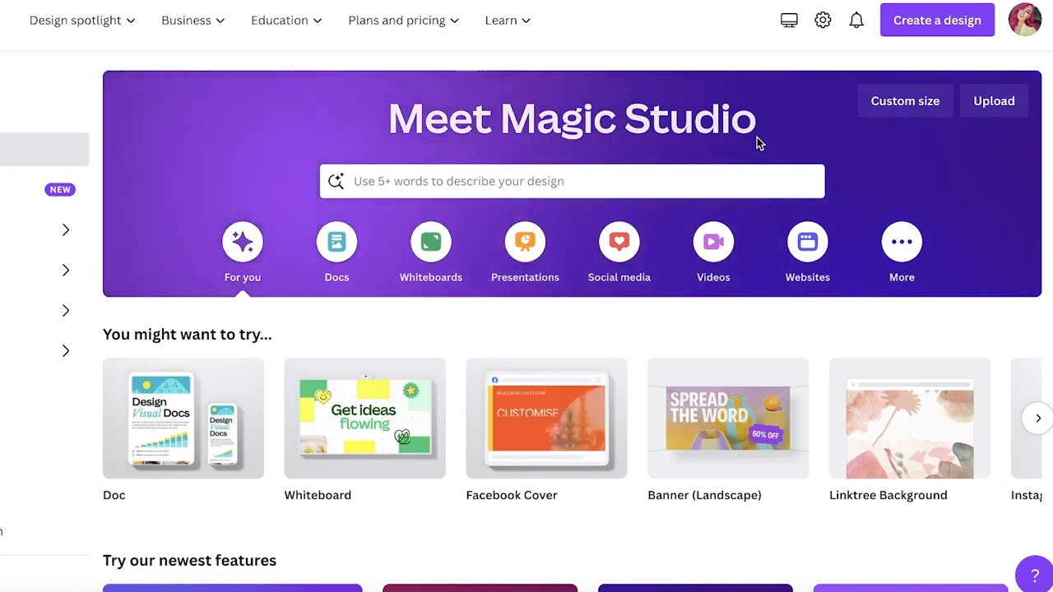
Create a new custom-size design 18 in wide and 24 in high.
click(888, 104)
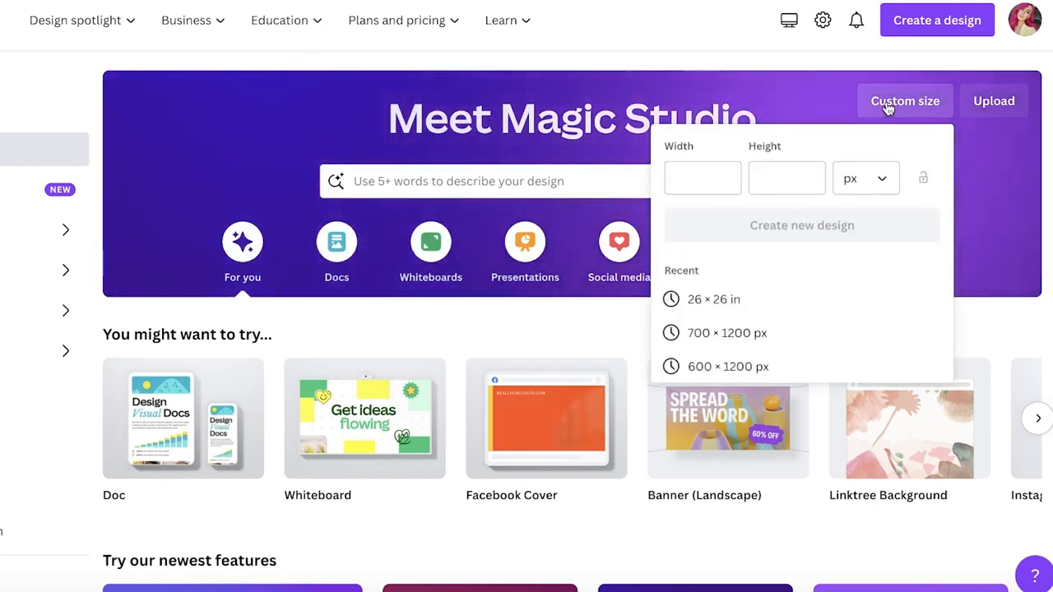
click(866, 178)
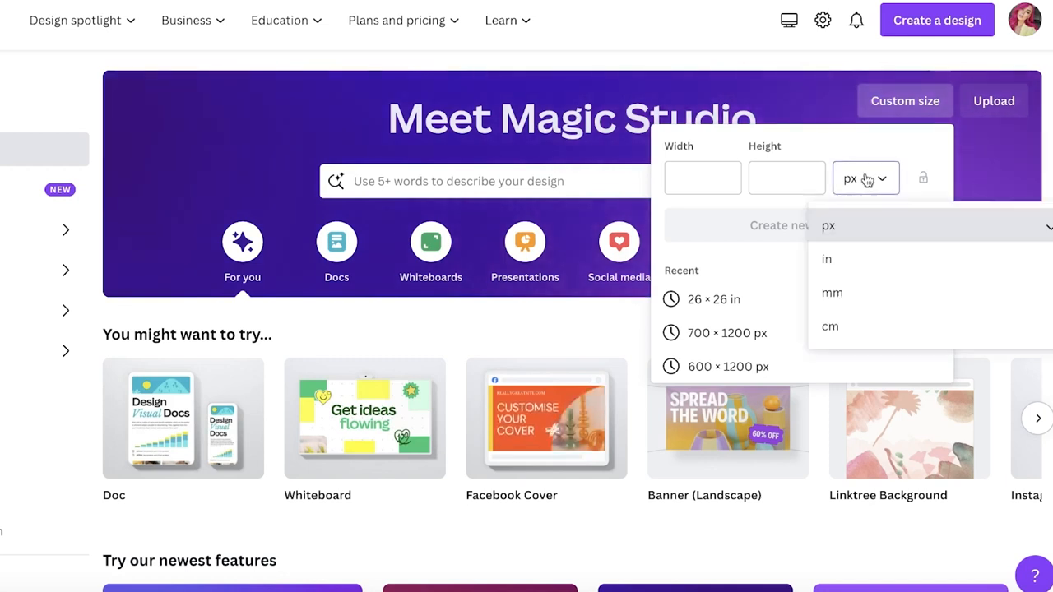
click(864, 259)
click(717, 178)
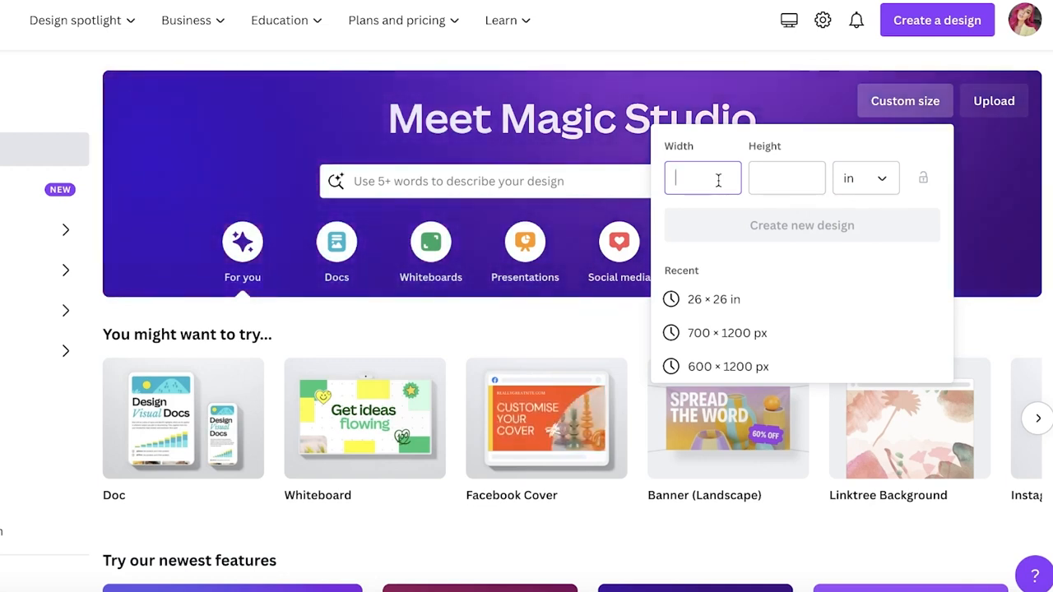
text(18)
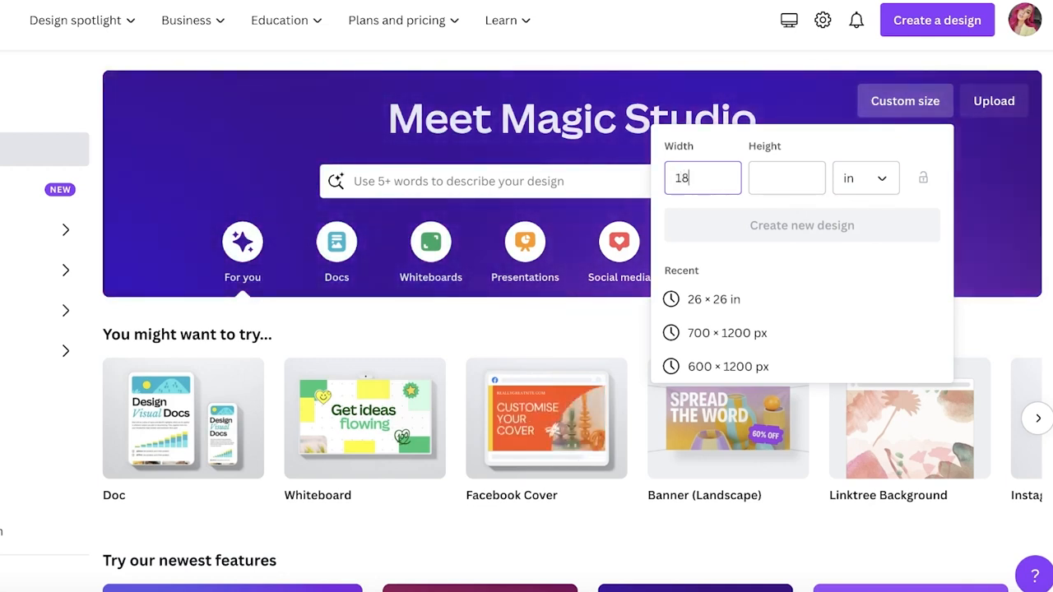
click(773, 171)
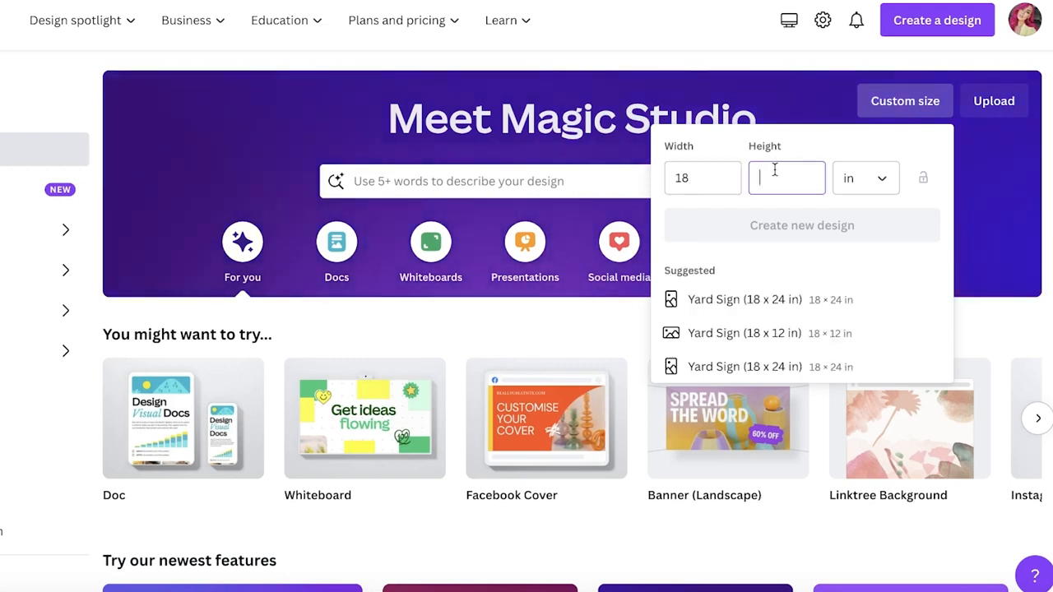
text(24)
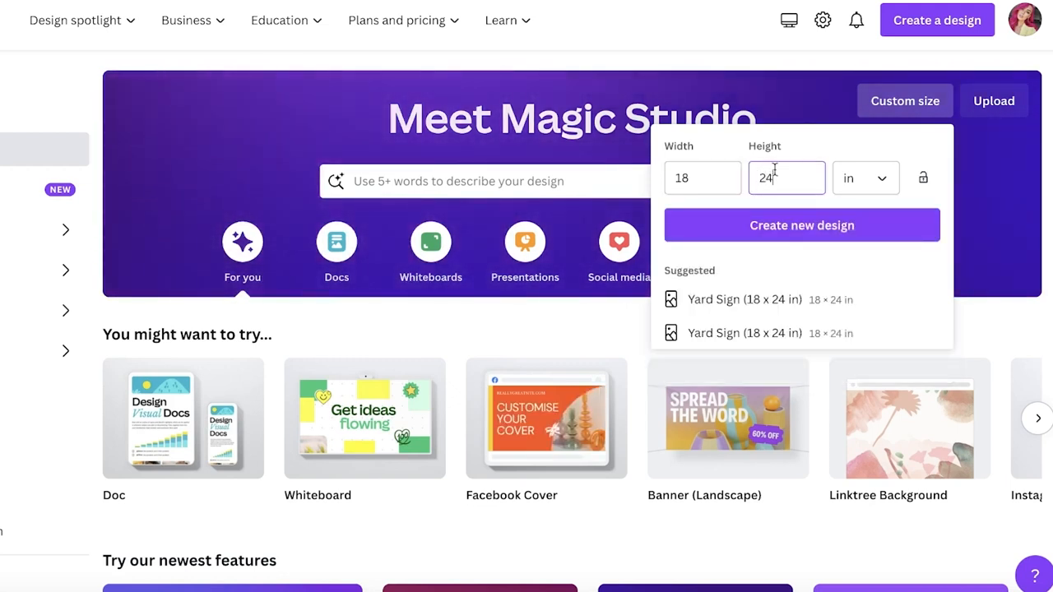
click(765, 236)
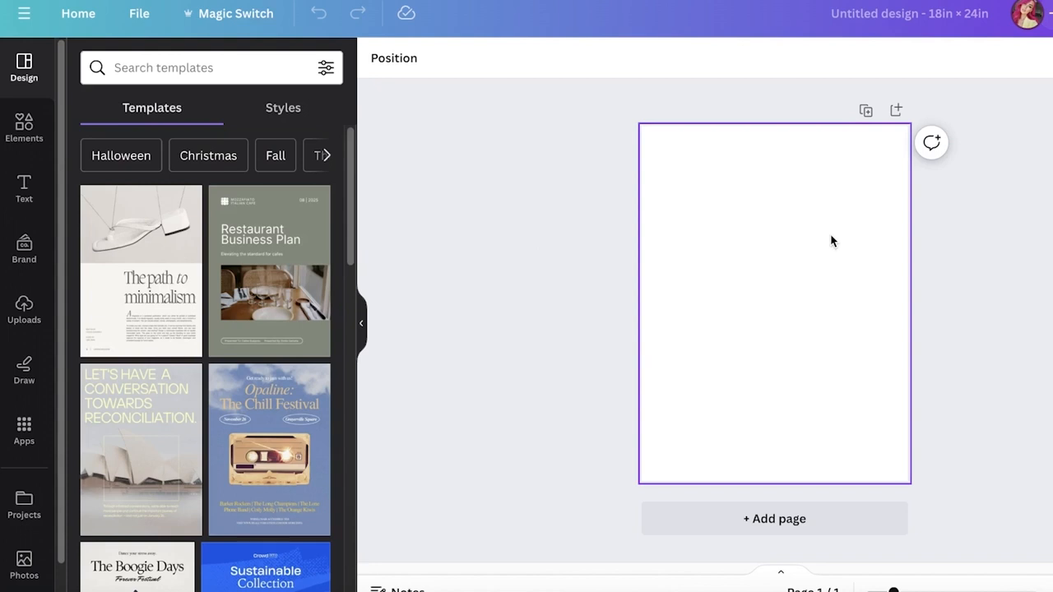
Set the blank page's background to solid black, #000000.
click(831, 241)
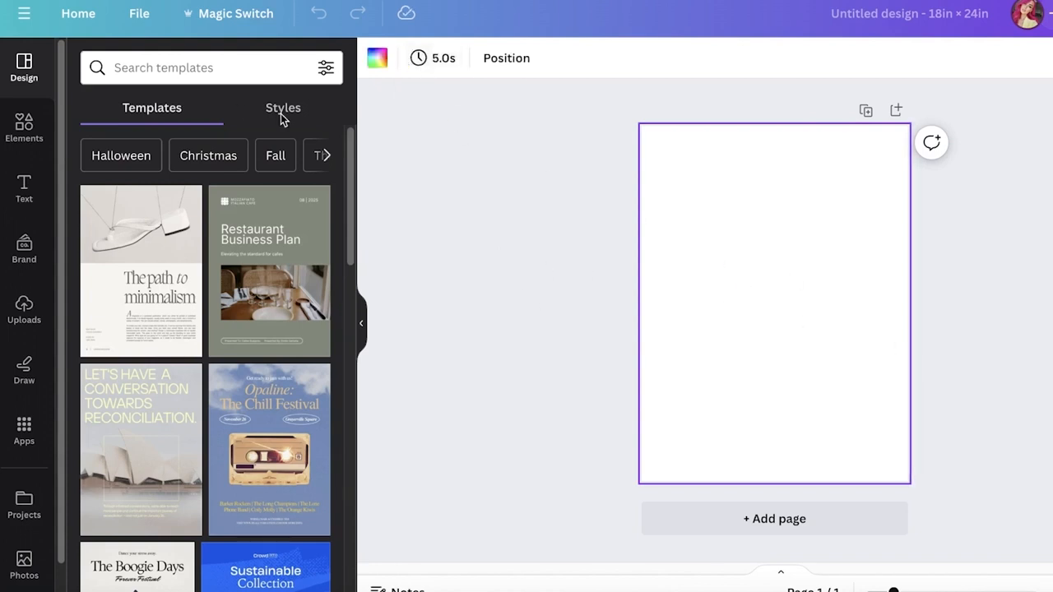
click(377, 58)
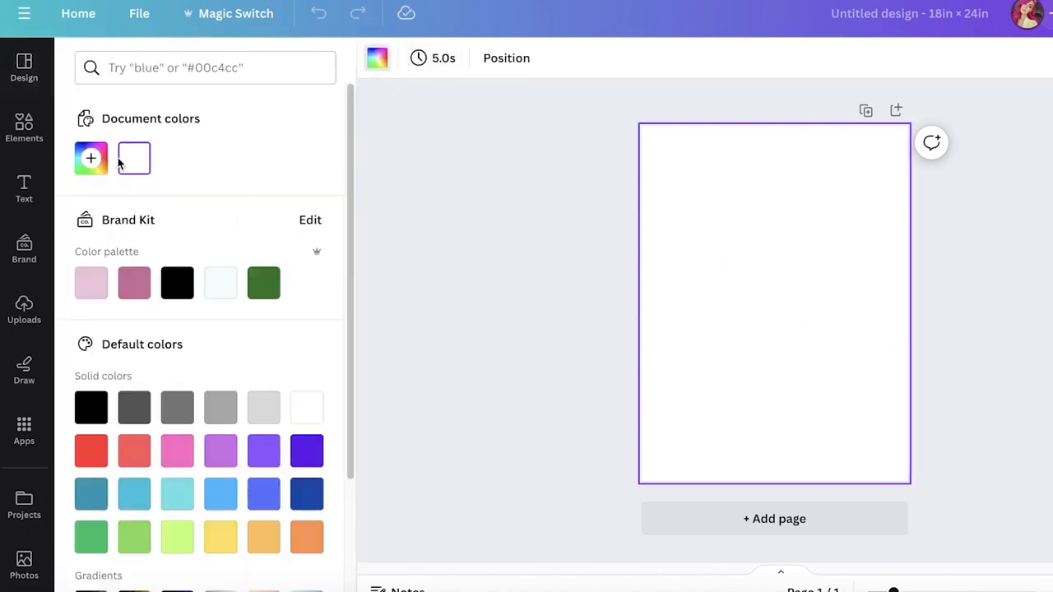
click(90, 157)
click(164, 266)
drag(165, 266, 18, 463)
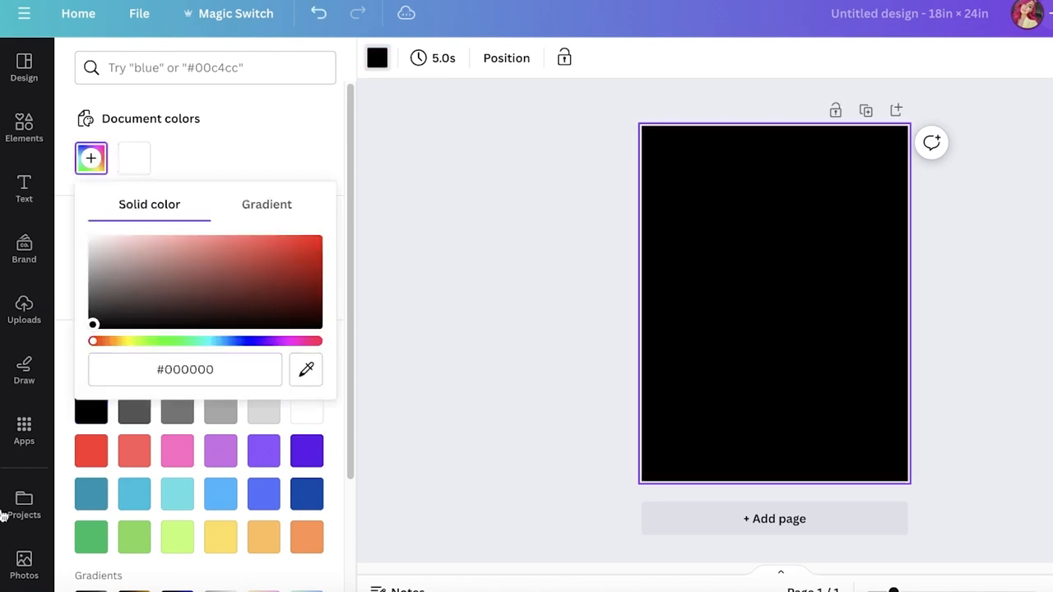
click(455, 284)
Add two more pages to the design after page 1.
click(31, 131)
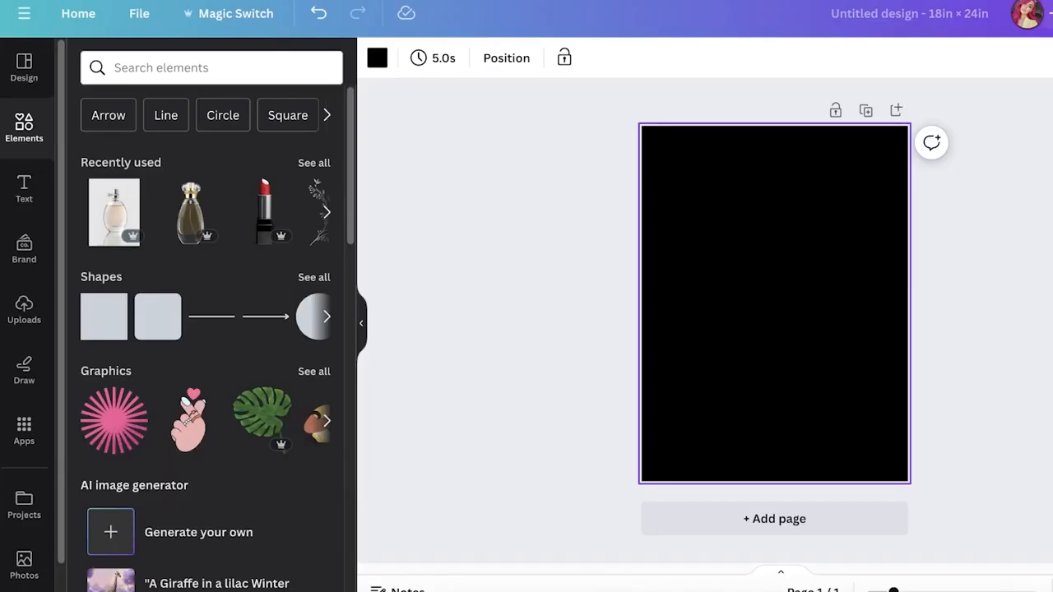
click(775, 519)
click(775, 518)
scroll(717, 309, up, 10)
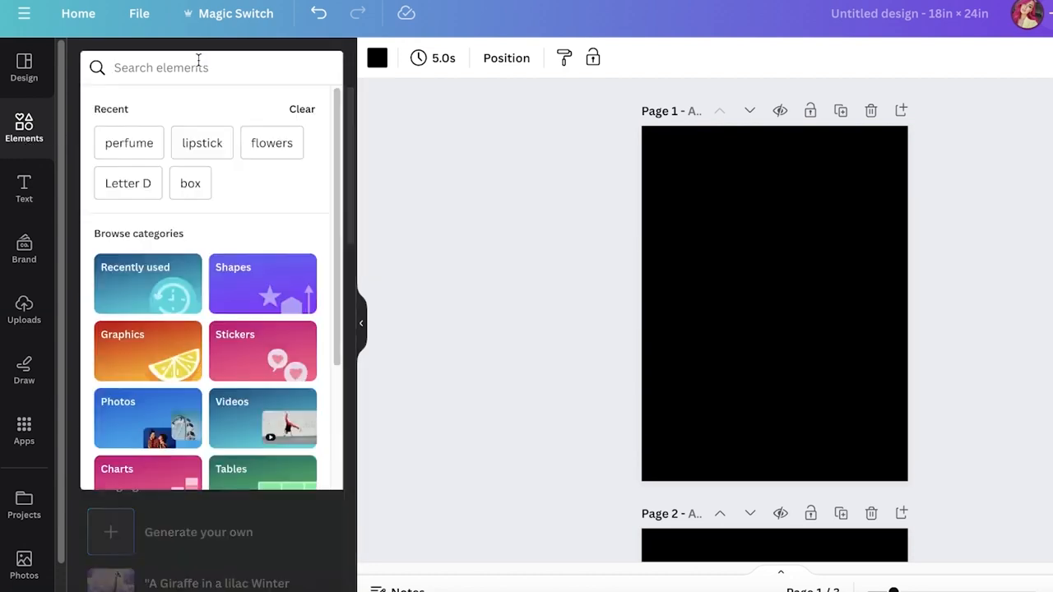
Search the elements library for "stars" and browse the matching photos and graphics.
text(t)
key(BackSpace)
text(stars)
key(Return)
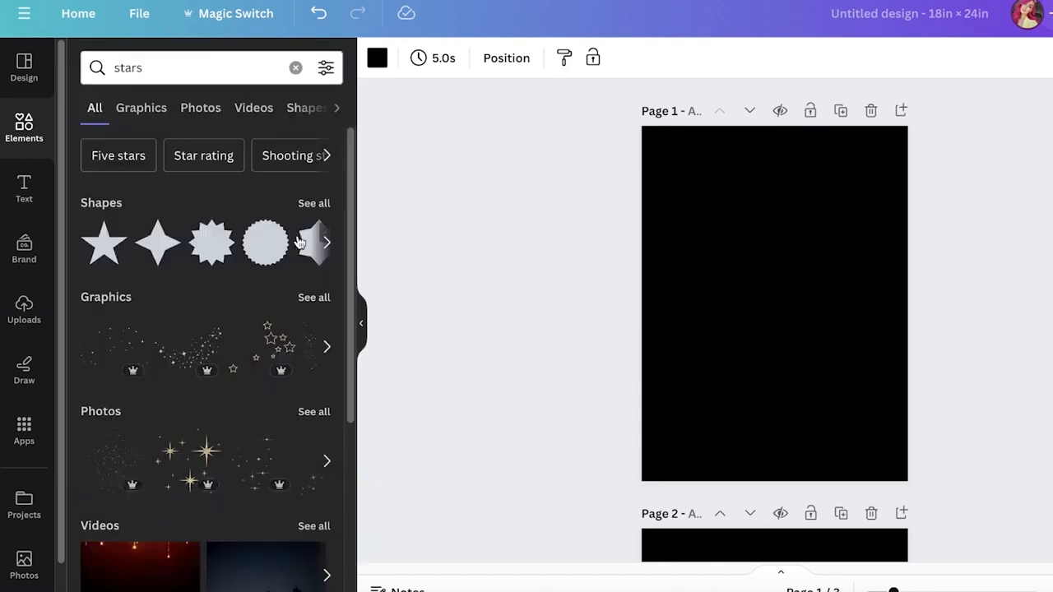
click(162, 113)
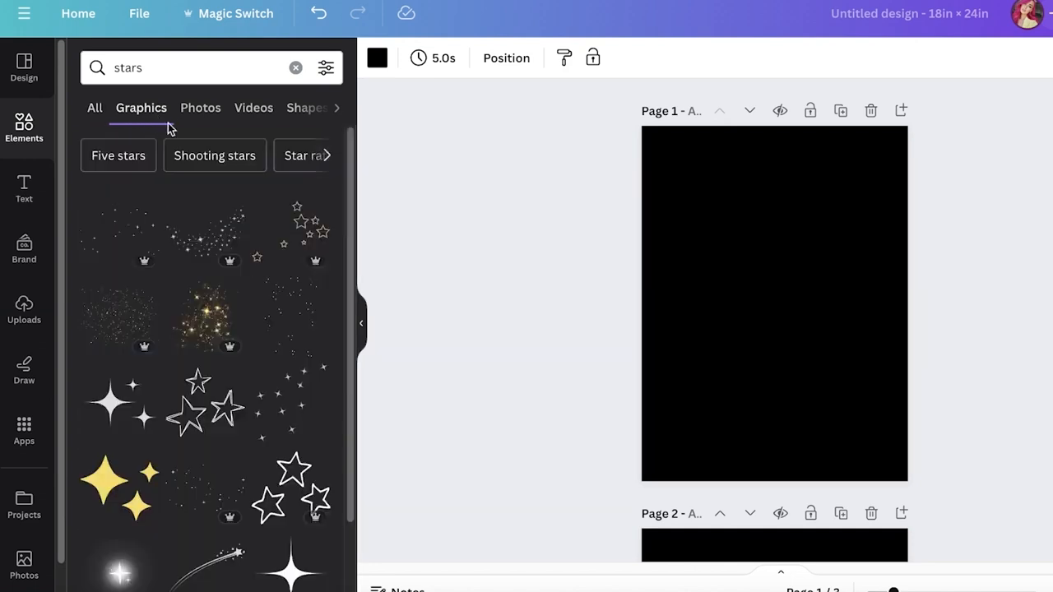
click(185, 120)
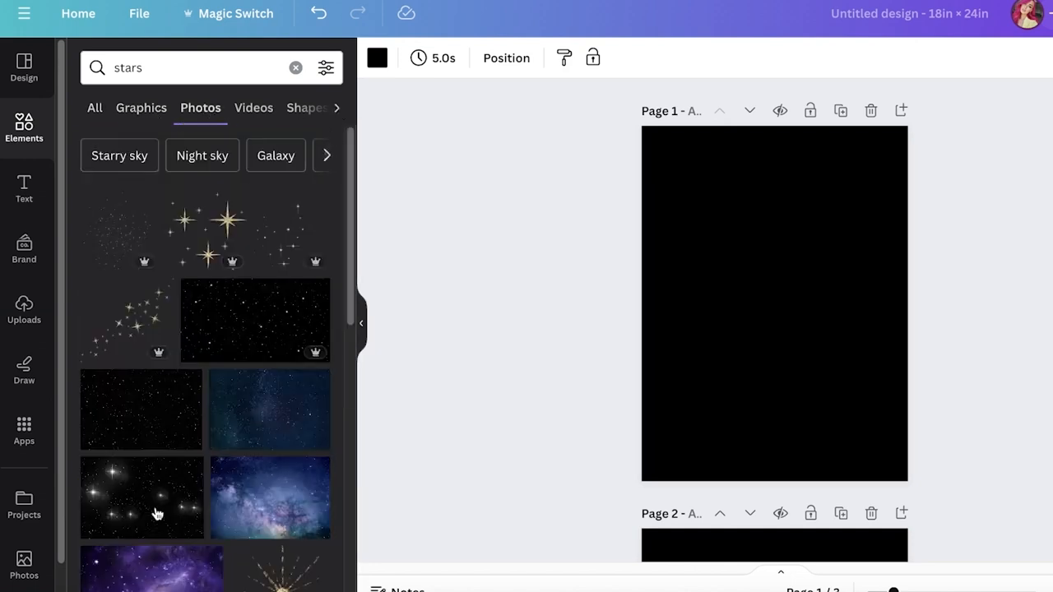
scroll(172, 461, down, 5)
scroll(230, 466, up, 5)
click(157, 113)
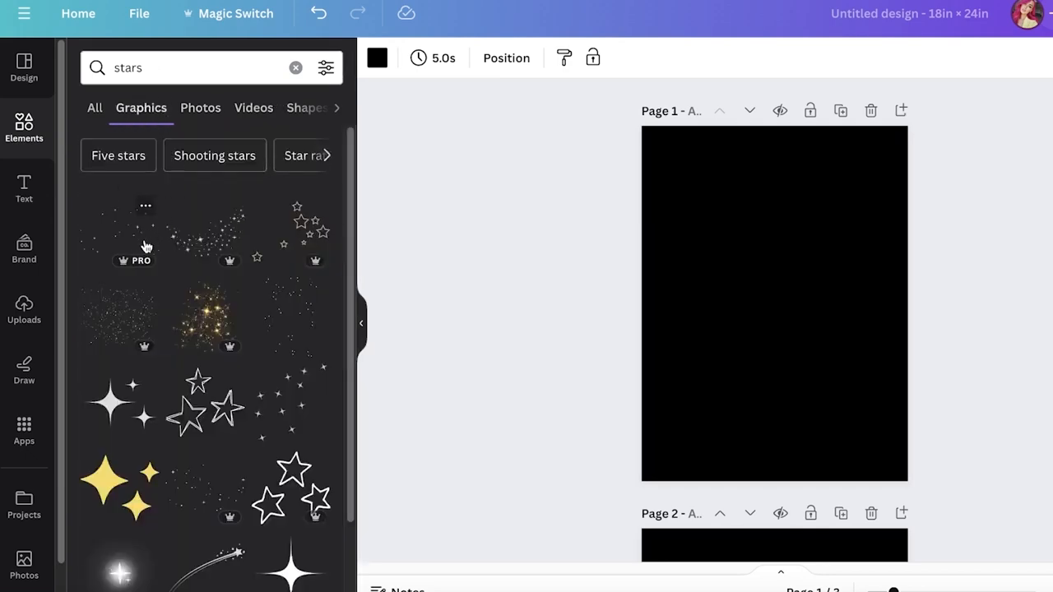
scroll(147, 271, down, 8)
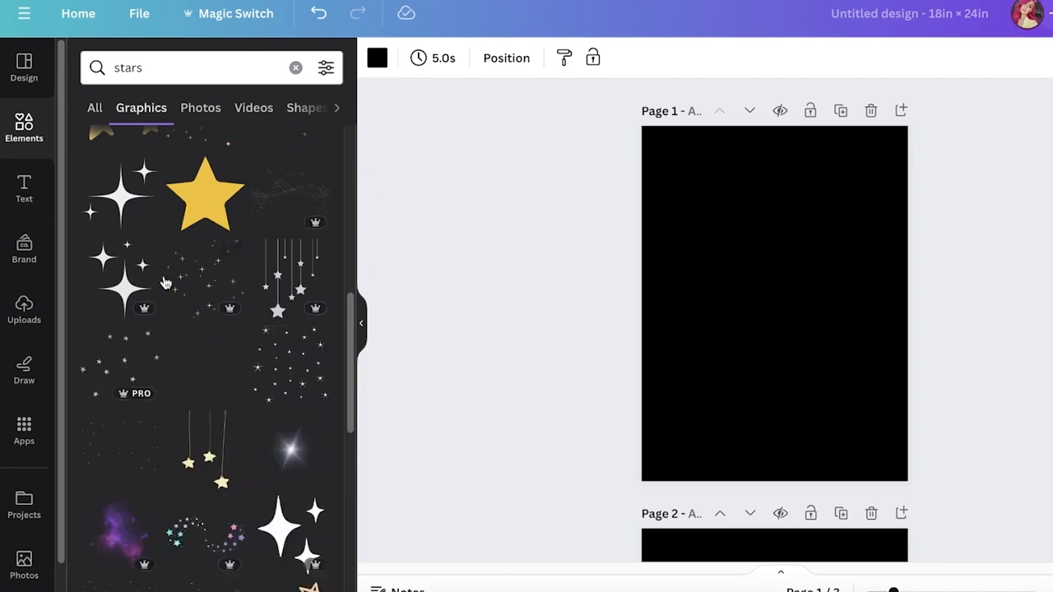
scroll(152, 349, down, 5)
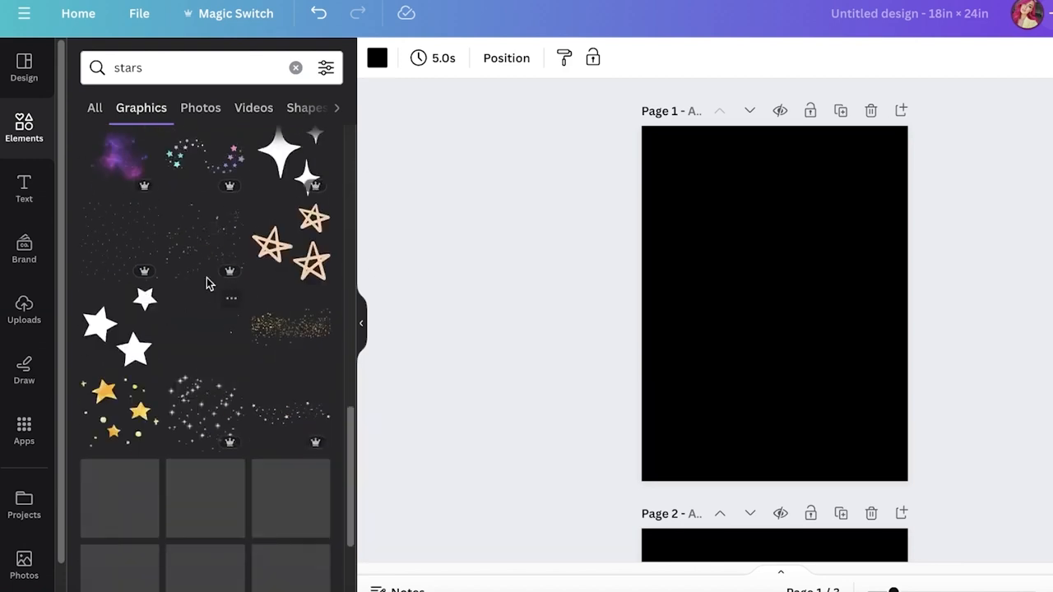
click(111, 185)
drag(742, 285, 744, 257)
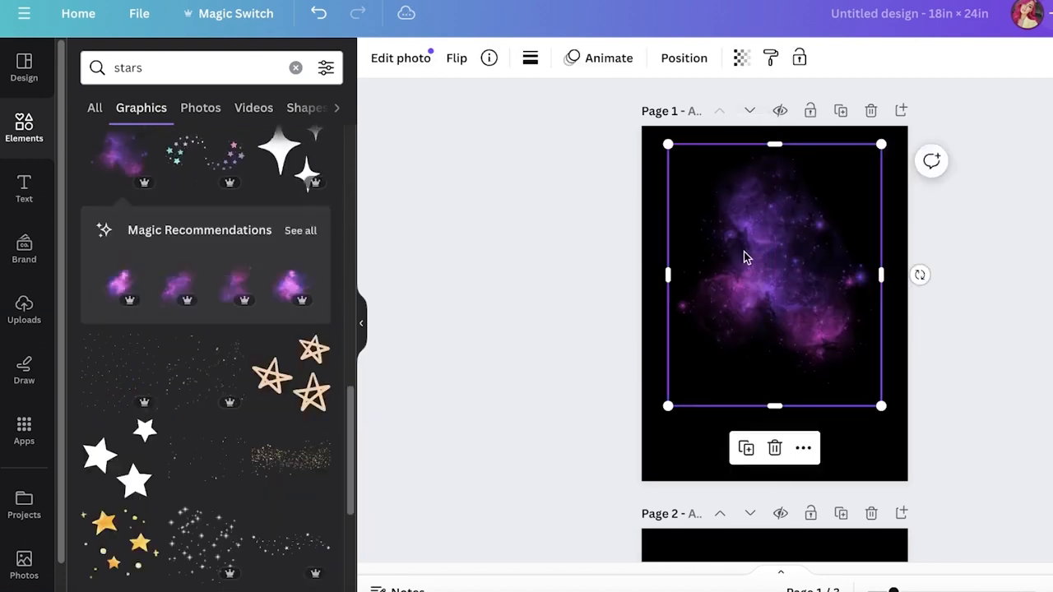
key(Delete)
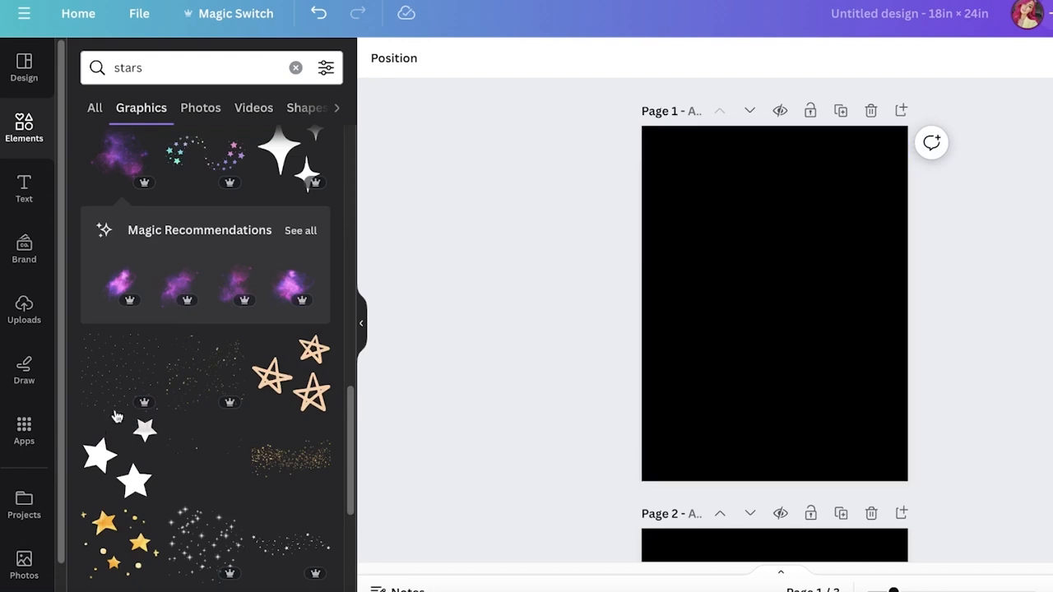
Add the ringed planet line graphic with small stars to page 1's upper half and recolor it to the Brand Kit off-white.
scroll(182, 365, down, 6)
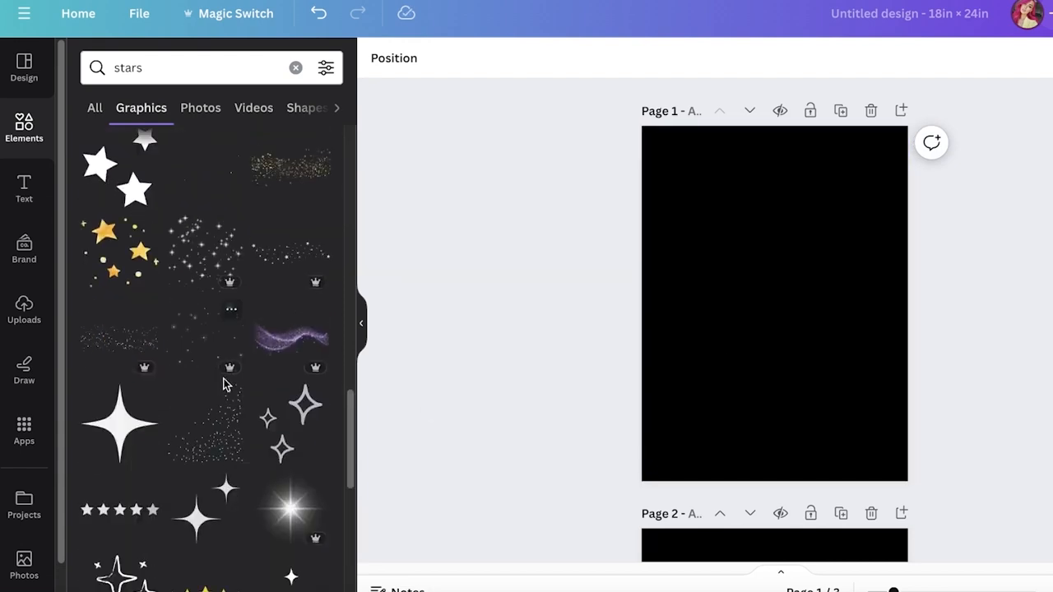
scroll(202, 225, down, 2)
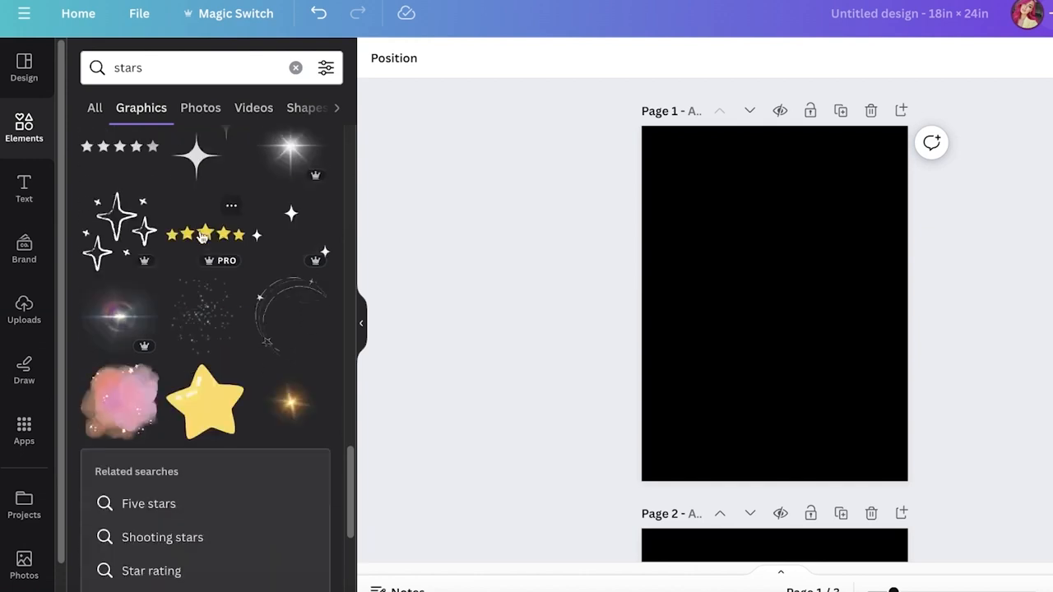
scroll(176, 329, down, 6)
click(205, 303)
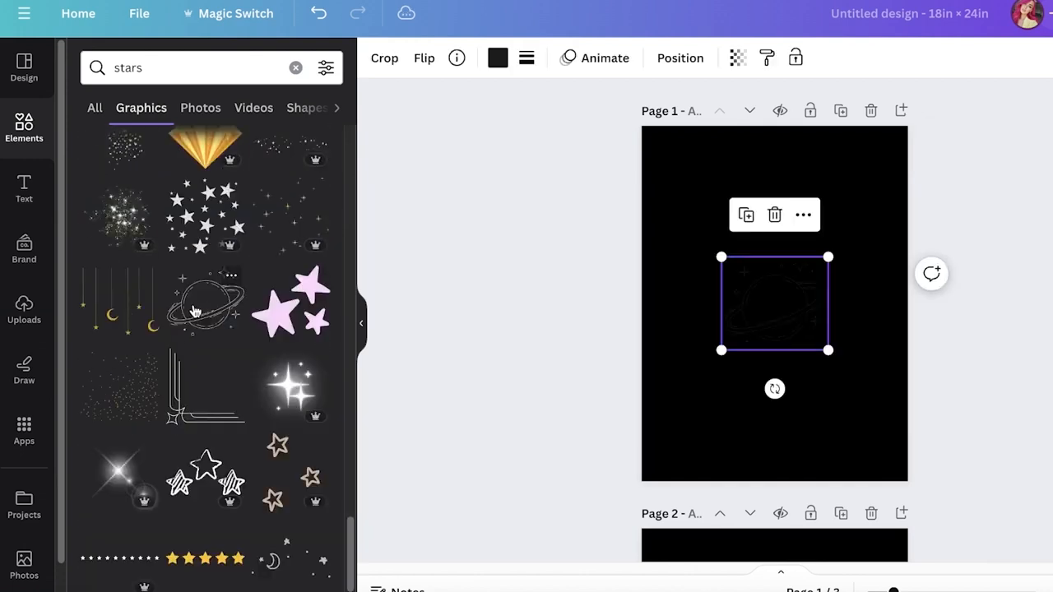
drag(771, 312, 783, 265)
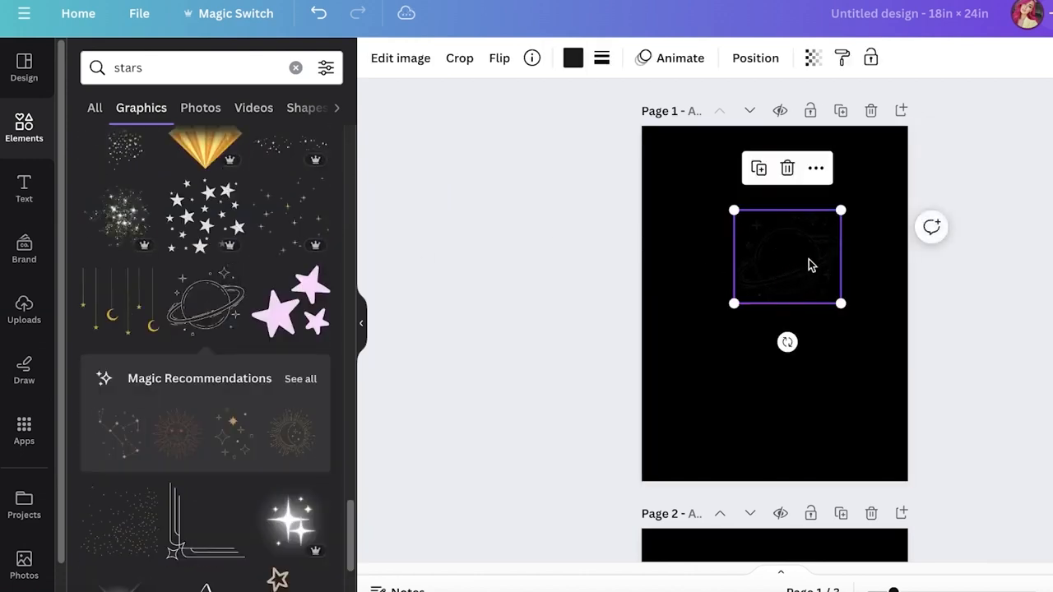
click(573, 60)
click(218, 284)
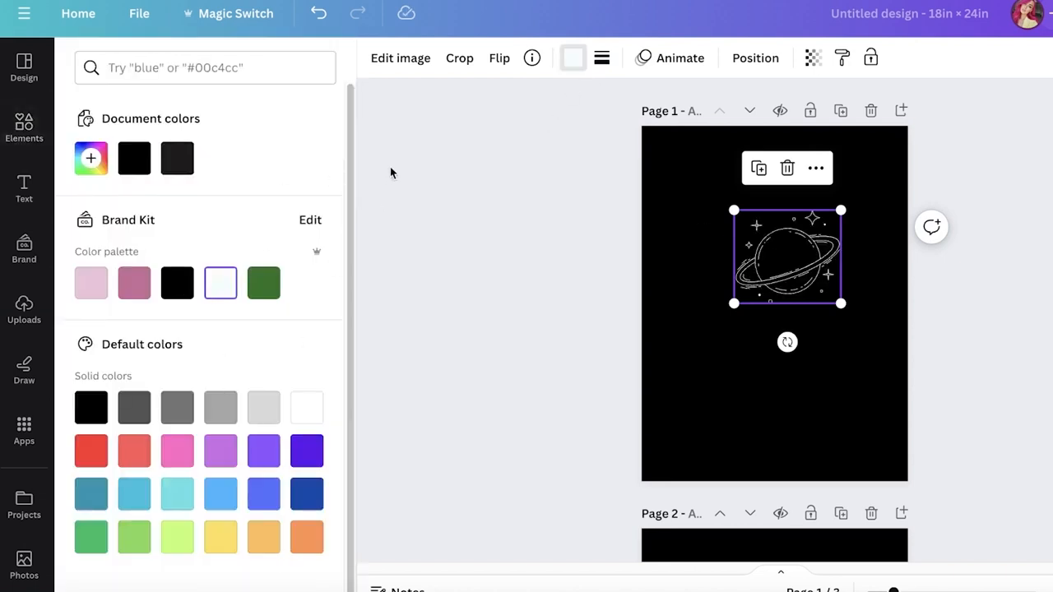
Open all magic recommendations among the graphics and browse the space-themed line drawings.
click(29, 132)
click(124, 205)
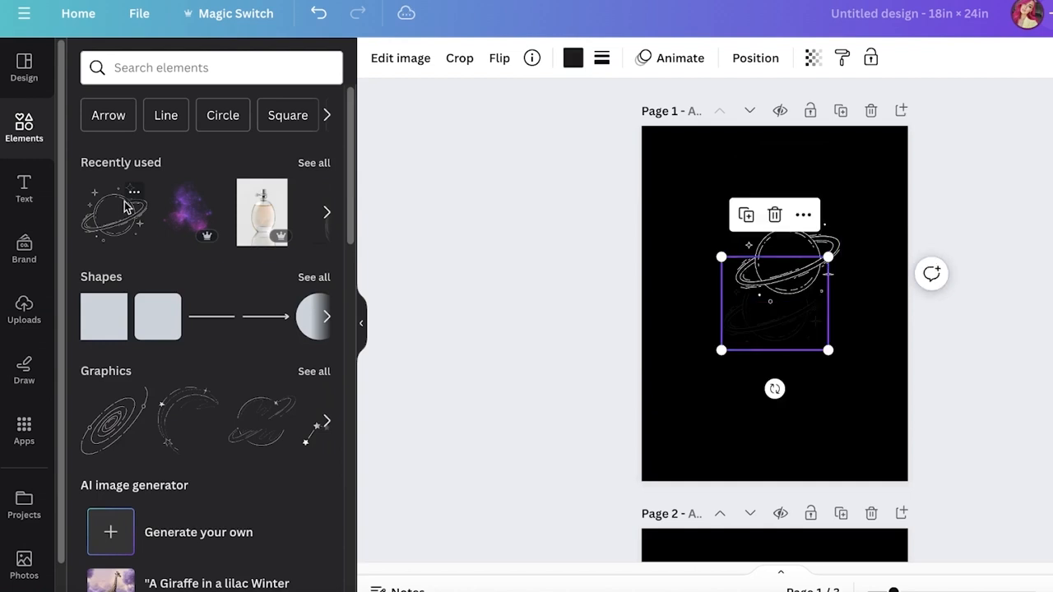
click(782, 463)
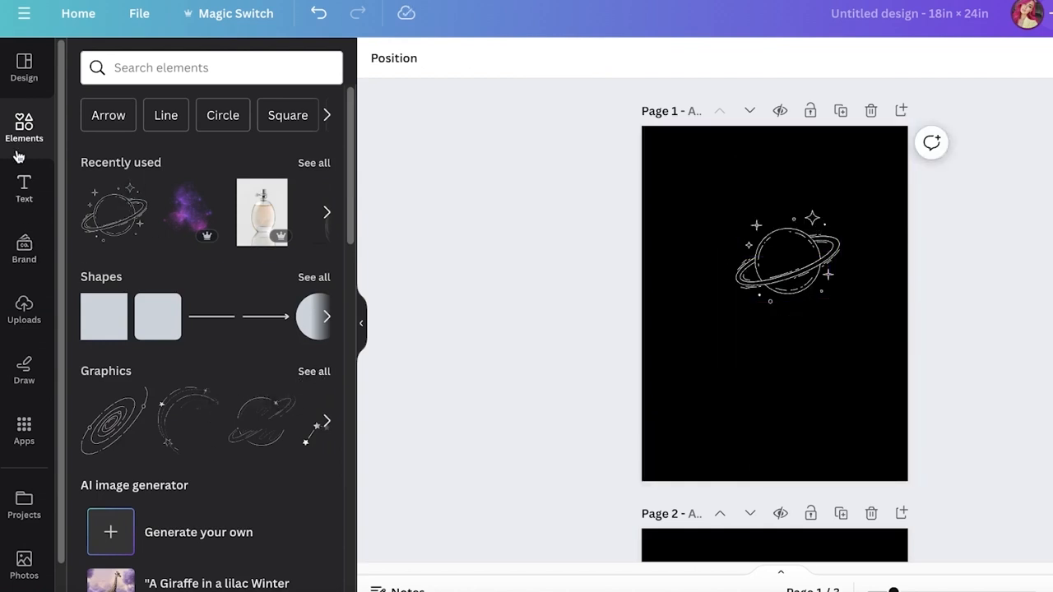
click(317, 376)
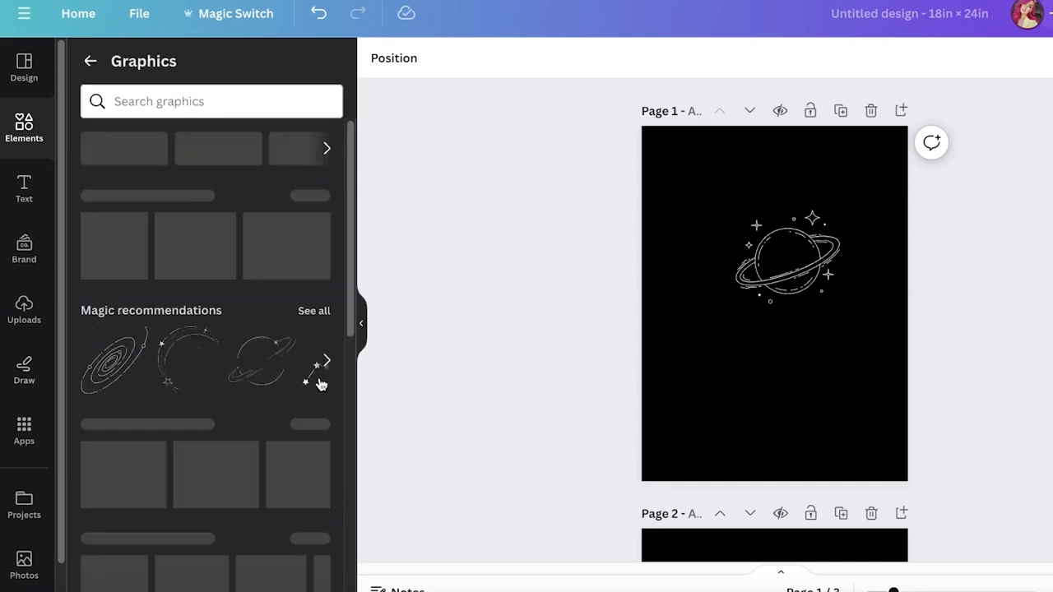
click(313, 311)
scroll(205, 329, down, 3)
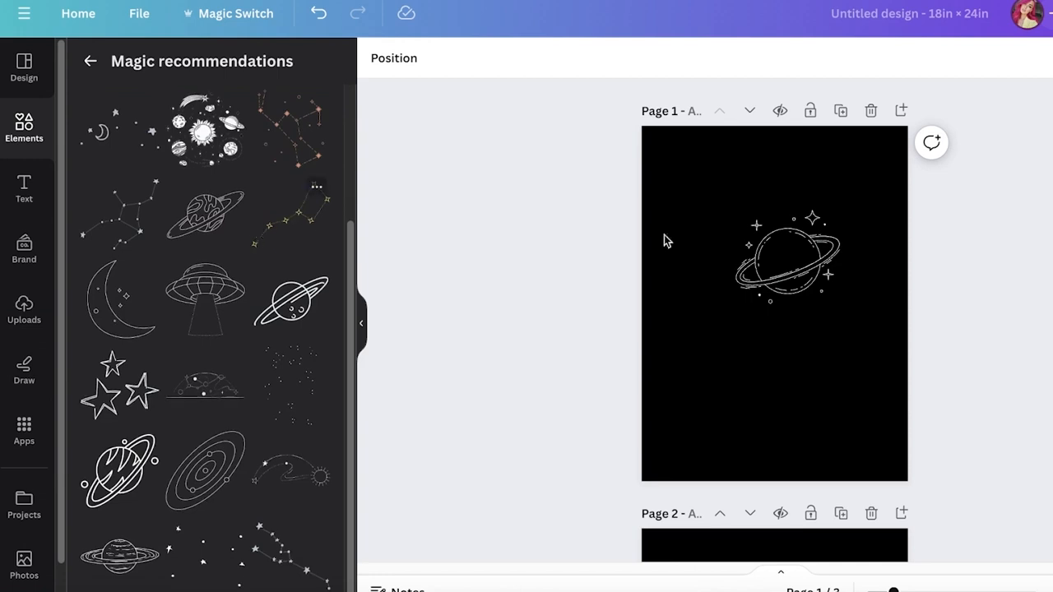
scroll(30, 316, down, 1)
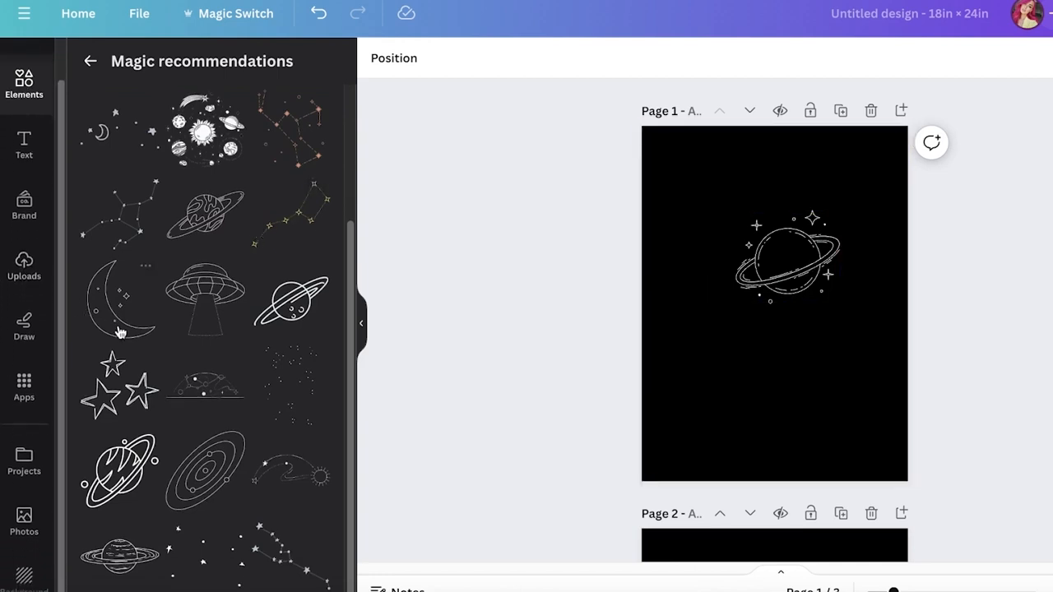
scroll(269, 411, up, 2)
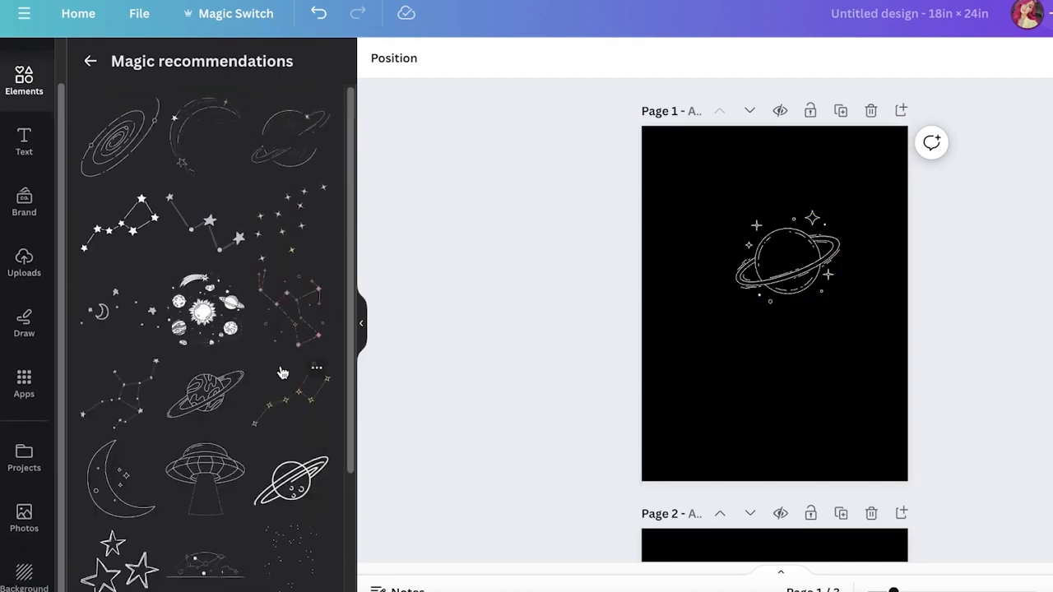
Shrink the off-white ringed planet and place it near the upper-right corner of page 1.
mouse_move(791, 259)
mouse_down()
mouse_move(797, 245)
mouse_move(786, 262)
mouse_up()
drag(730, 302, 845, 214)
Add the crescent moon, outlined ringed planet, star constellation and spiral galaxy graphics to page 1.
click(206, 136)
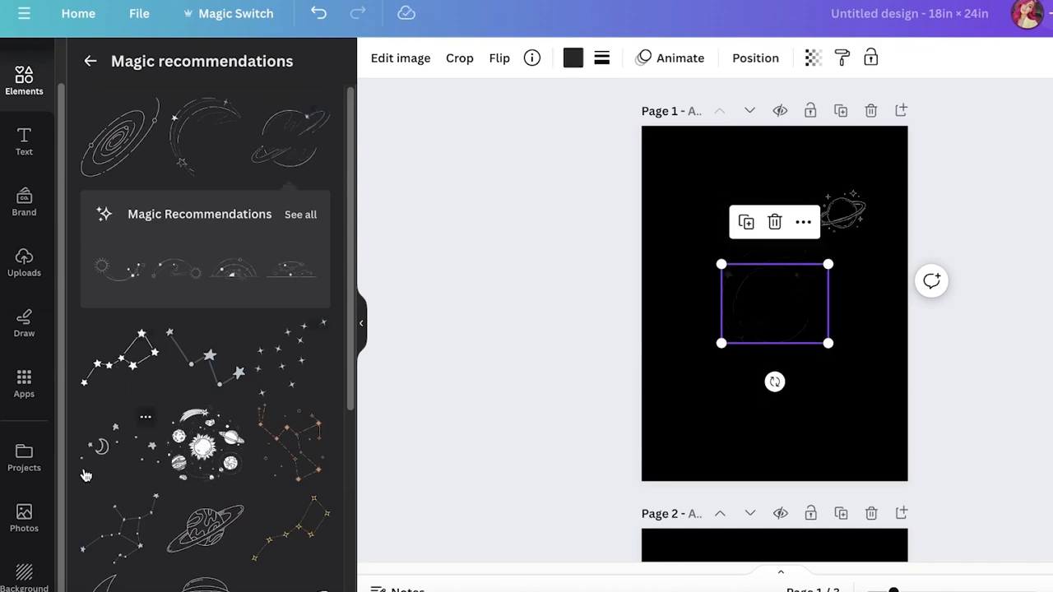
click(130, 525)
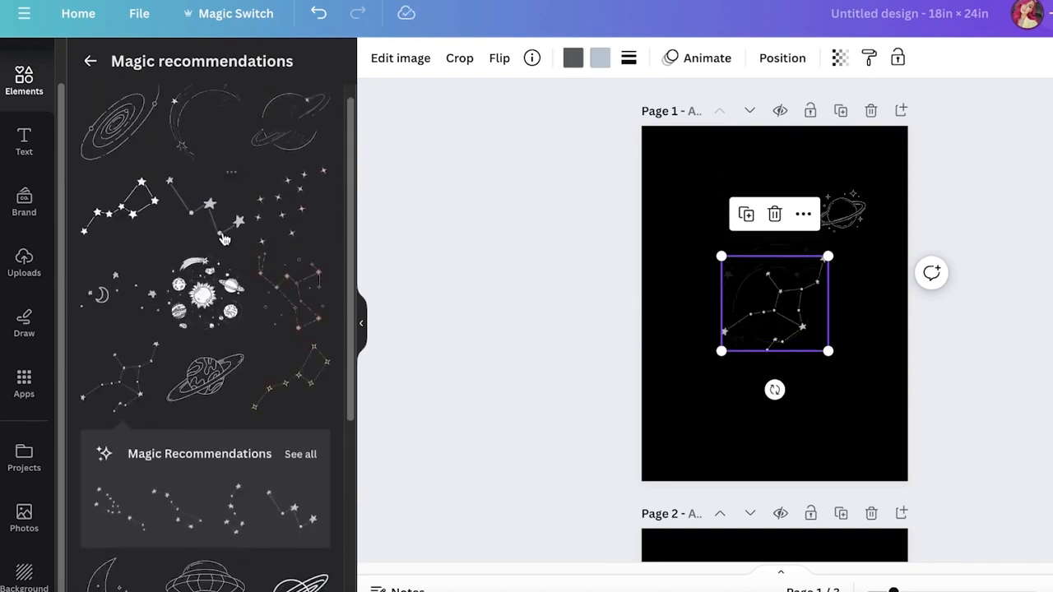
scroll(181, 321, down, 4)
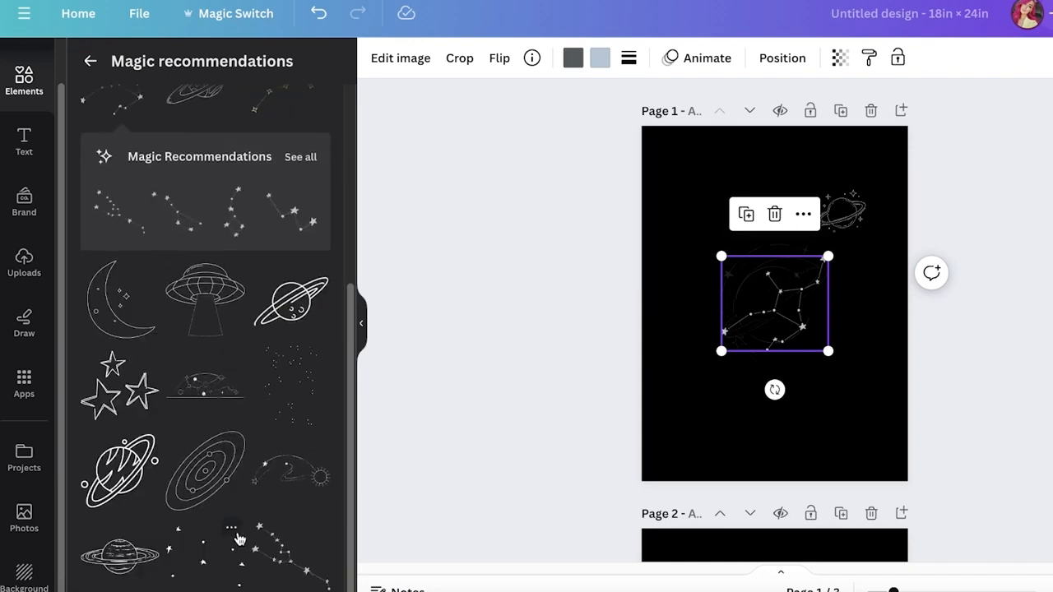
scroll(301, 245, up, 4)
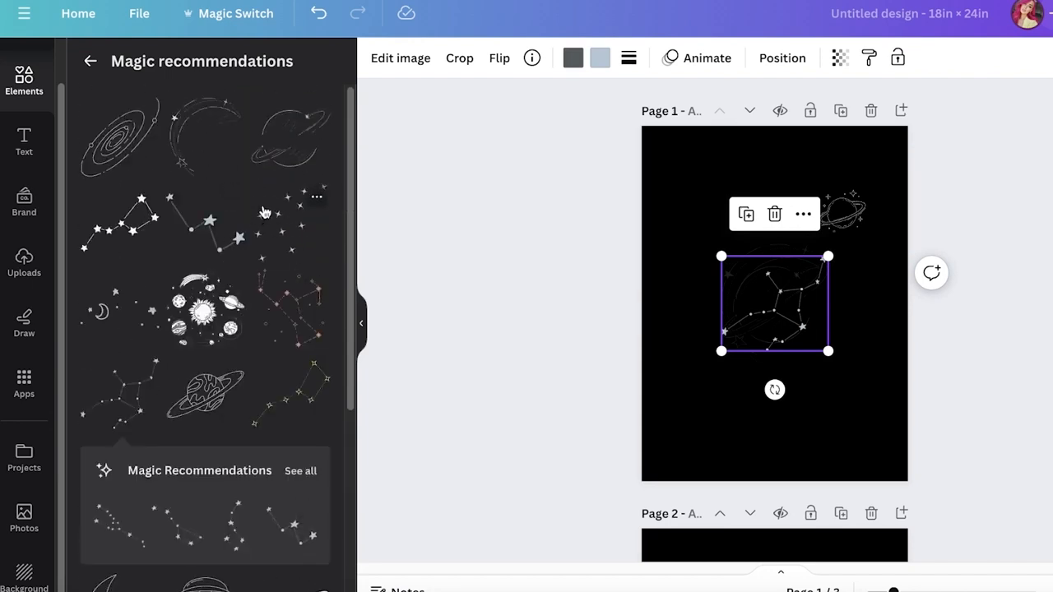
click(226, 159)
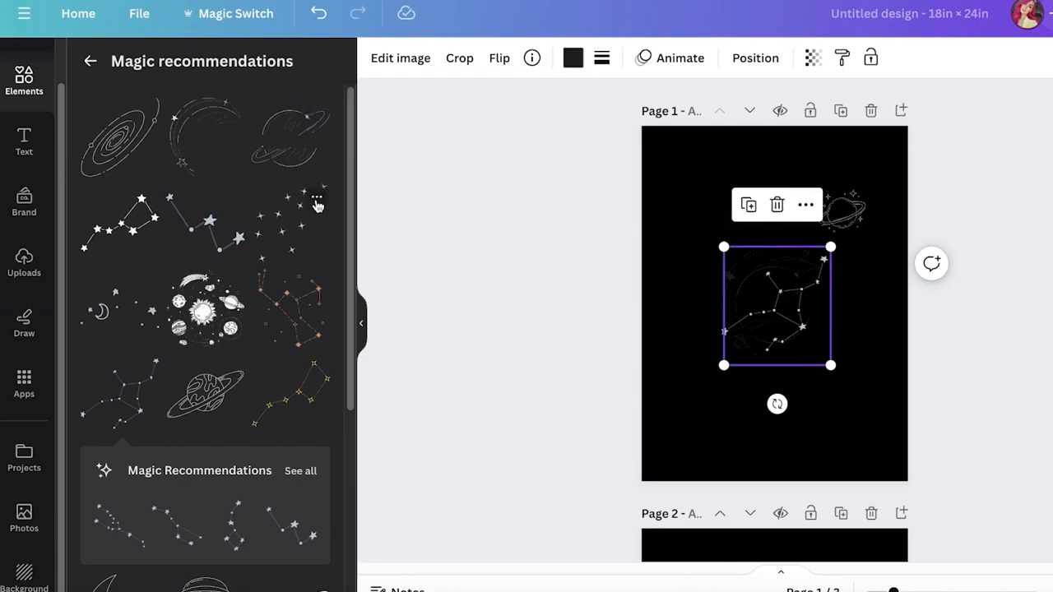
click(98, 152)
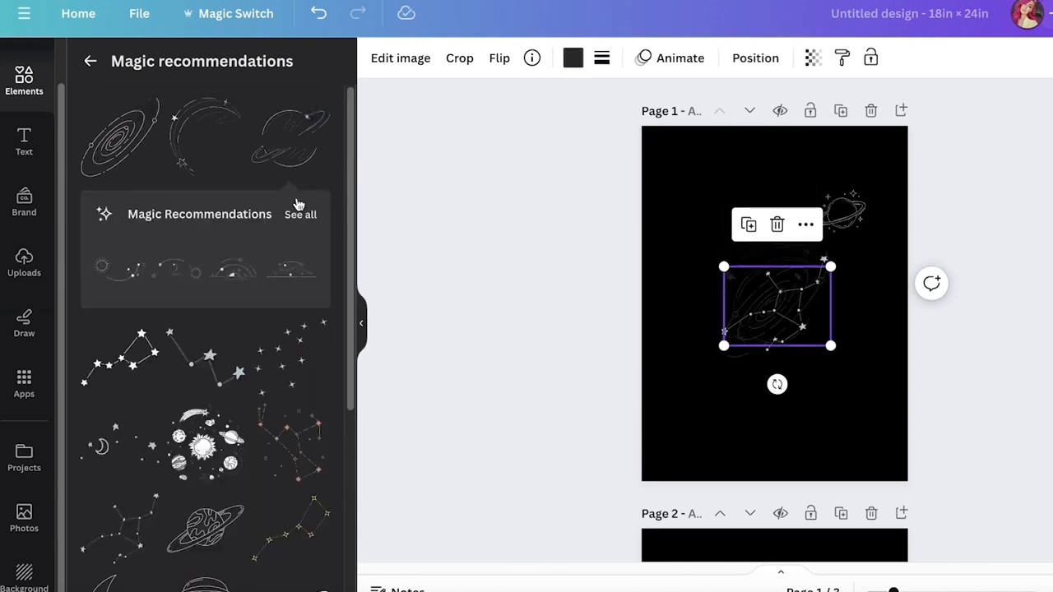
Browse the magic recommendations further for more planets, rockets and other space graphics.
scroll(302, 208, down, 10)
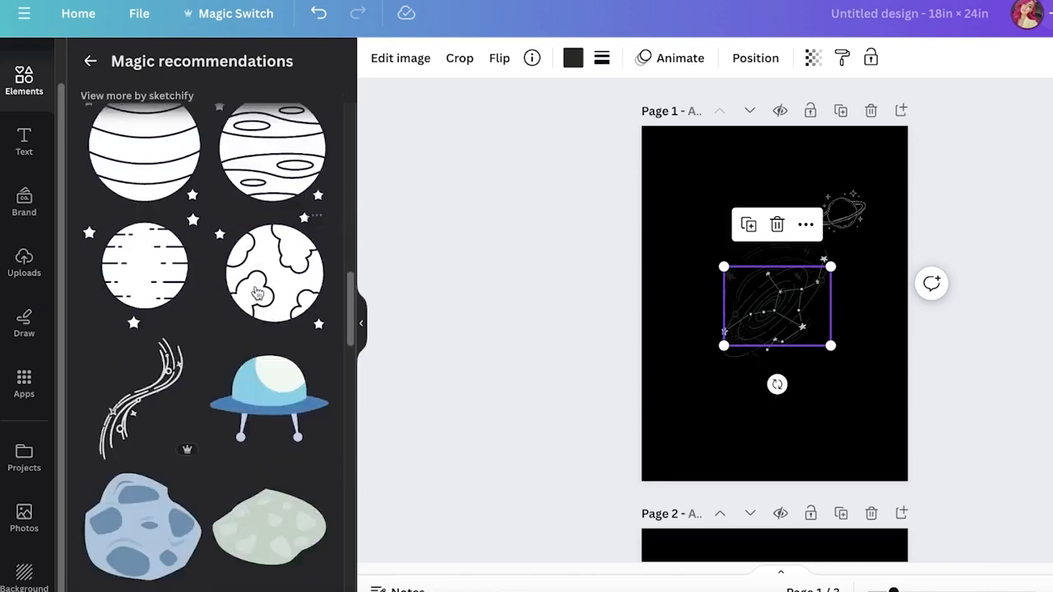
scroll(257, 293, up, 5)
scroll(276, 289, down, 2)
scroll(275, 289, down, 4)
scroll(246, 264, up, 4)
scroll(206, 224, down, 7)
scroll(206, 224, down, 8)
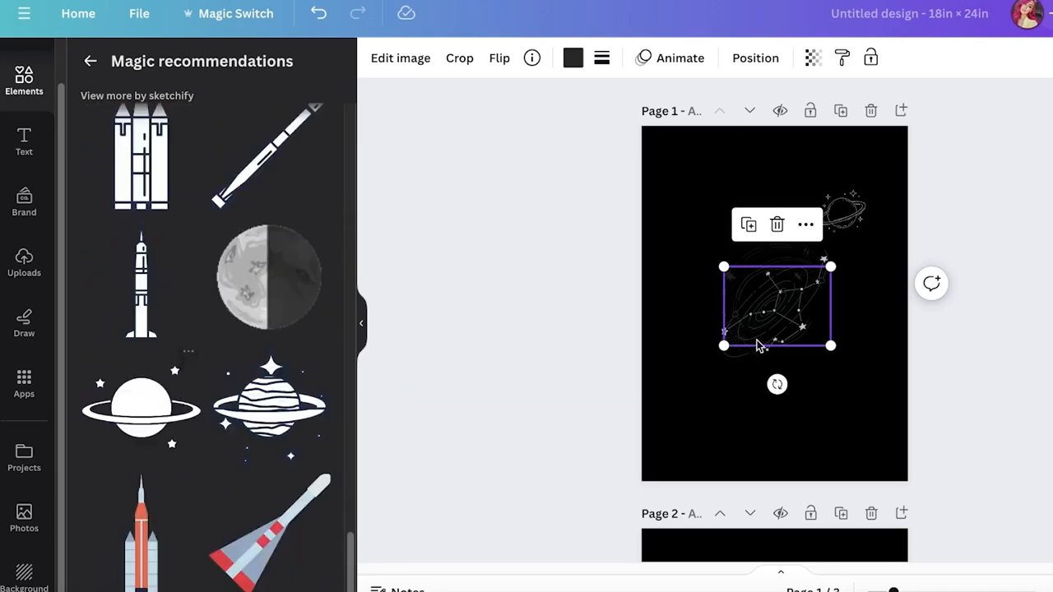
drag(685, 190, 832, 389)
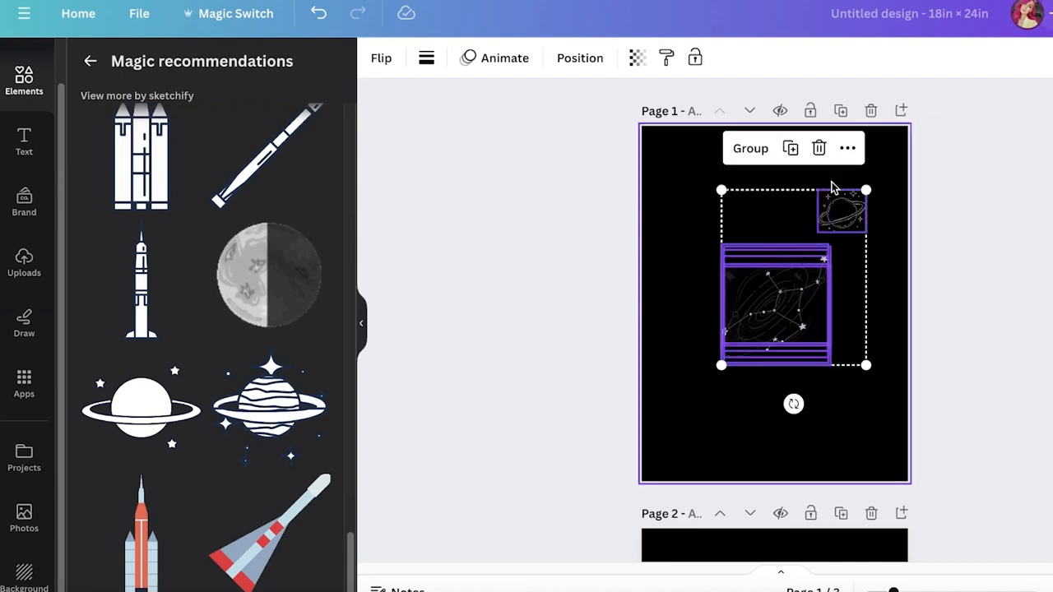
click(847, 148)
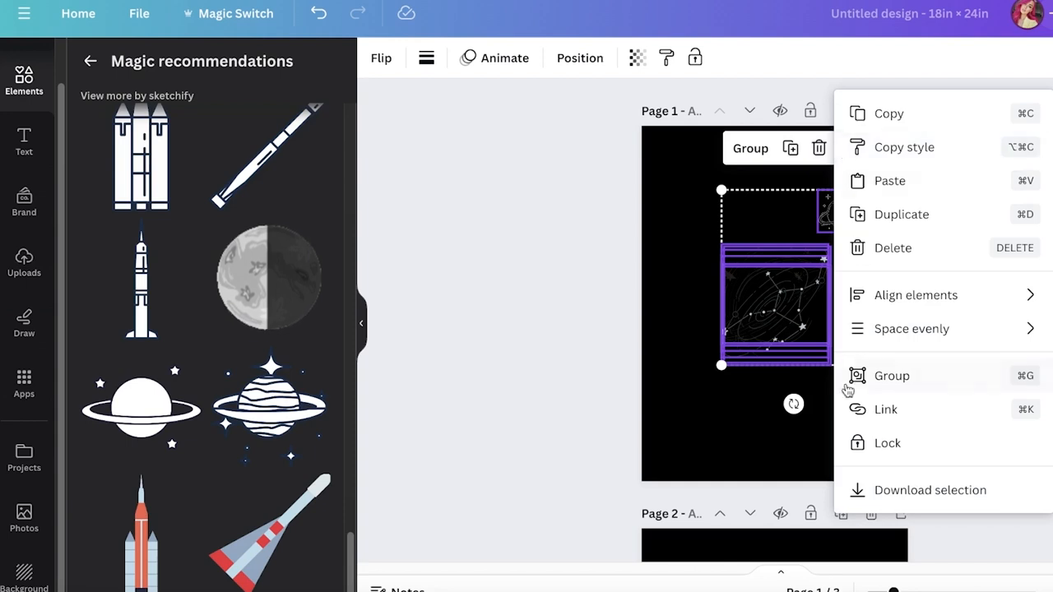
click(556, 296)
Move the dark outlined ringed planet to the lower-left area of page 1 and recolor it to the Brand Kit off-white.
click(769, 307)
drag(769, 306, 741, 403)
click(573, 57)
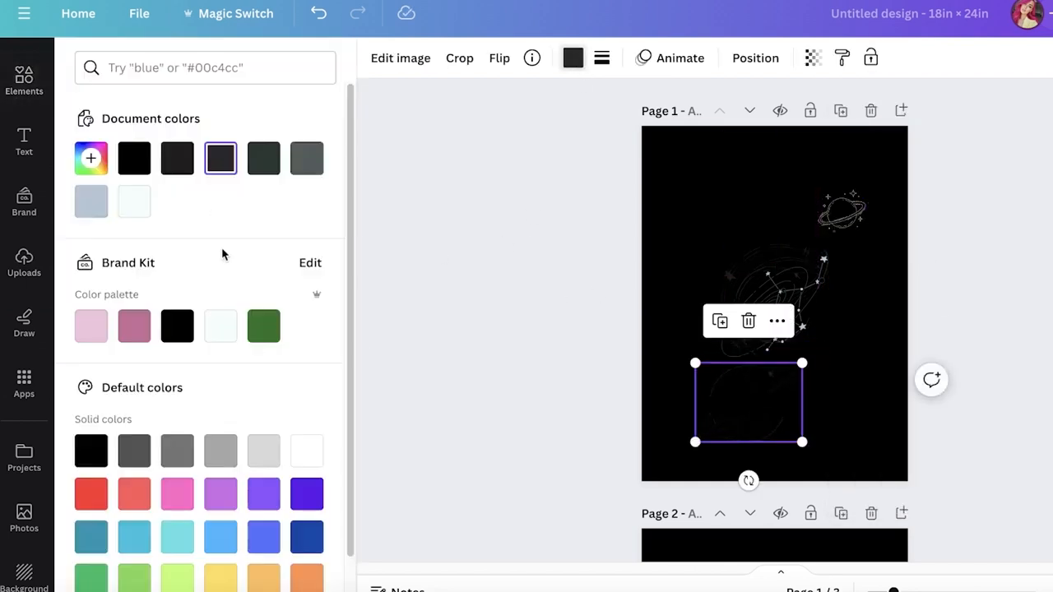
click(220, 326)
Move the spiral galaxy to the lower-right area of page 1 and recolor it off-white.
click(749, 291)
drag(749, 291, 823, 356)
click(573, 58)
click(572, 59)
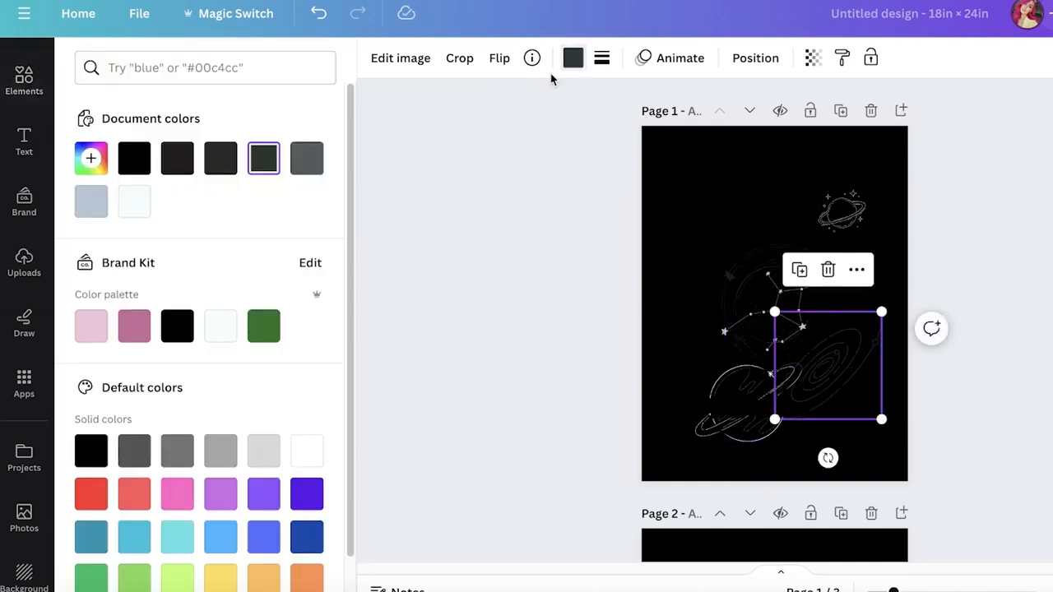
click(133, 209)
Move the crescent moon to the upper-left area of page 1 and recolor it to the Brand Kit off-white.
click(752, 291)
drag(752, 291, 695, 206)
click(569, 64)
click(573, 59)
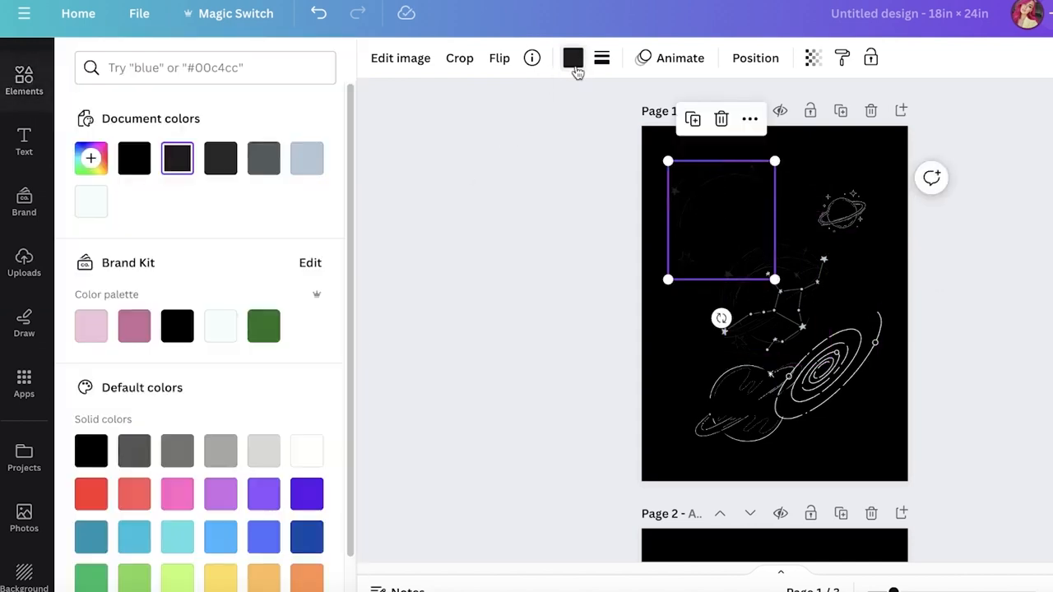
click(221, 325)
Move the constellation to the upper-right area of page 1 and remove the duplicate planet from the page's center.
drag(769, 317, 791, 209)
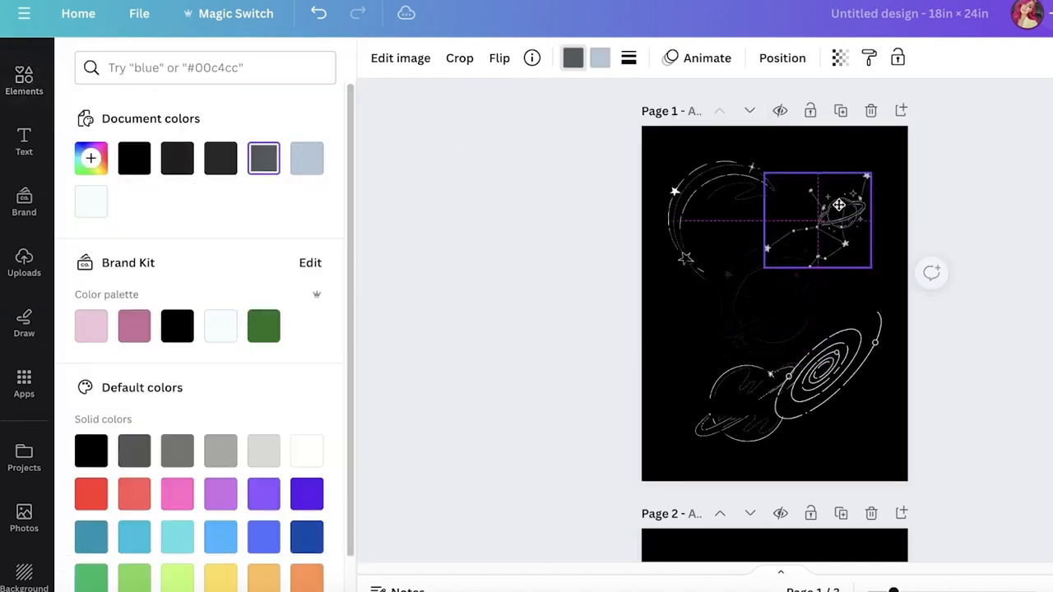
click(780, 292)
click(579, 63)
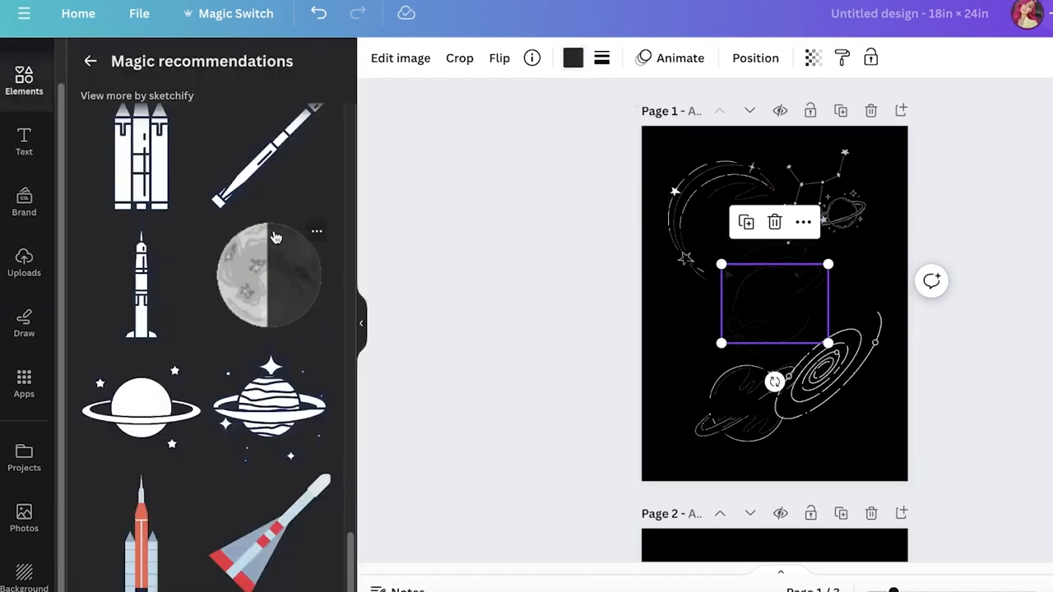
click(572, 57)
click(220, 327)
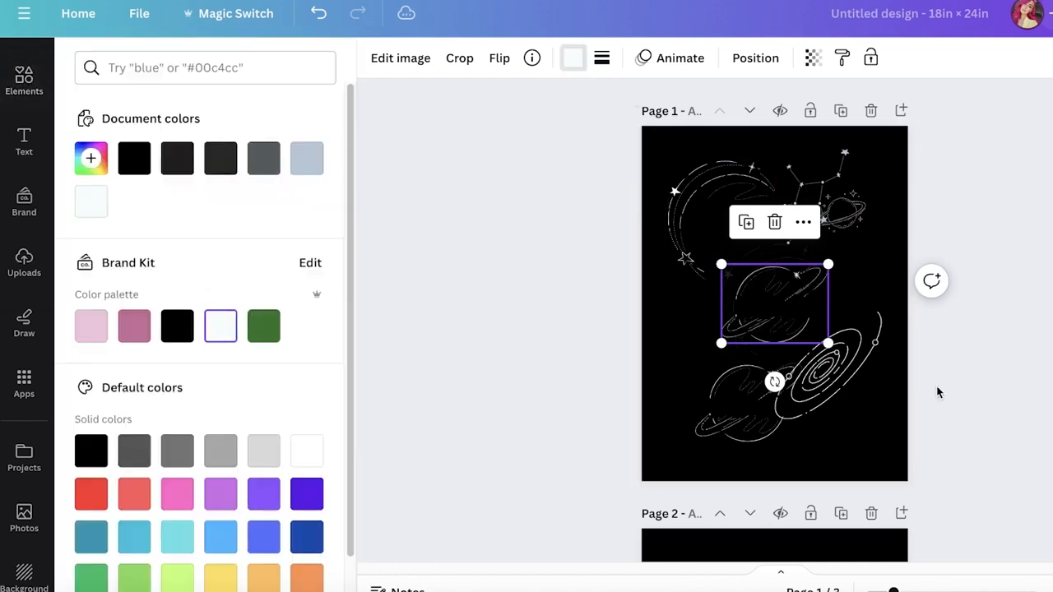
drag(776, 314, 753, 298)
key(Delete)
Recolor the duplicate crescent moon in the center of page 1 to the Brand Kit off-white and clear it away.
click(774, 291)
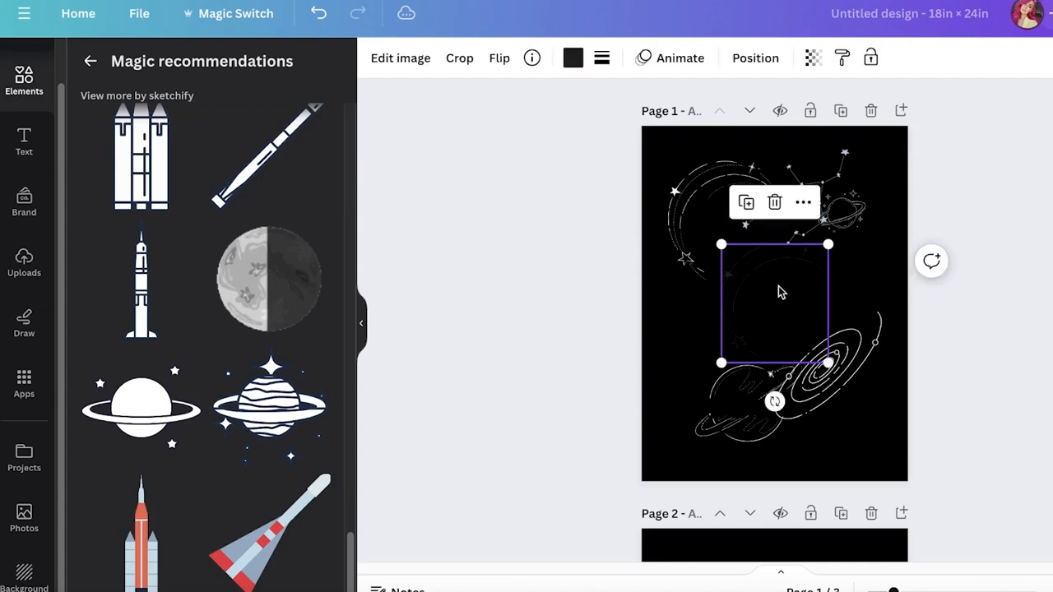
click(573, 58)
click(220, 283)
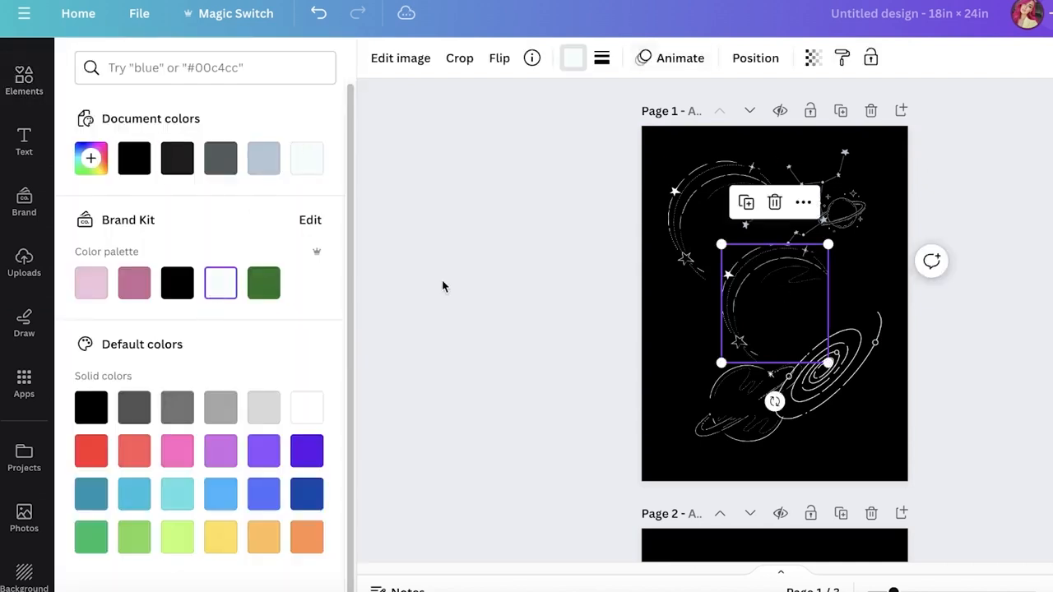
drag(749, 311, 701, 299)
Shift the spiral galaxy and the upper-left crescent moon slightly lower on page 1.
click(859, 364)
drag(856, 375, 854, 405)
click(732, 254)
drag(736, 255, 736, 284)
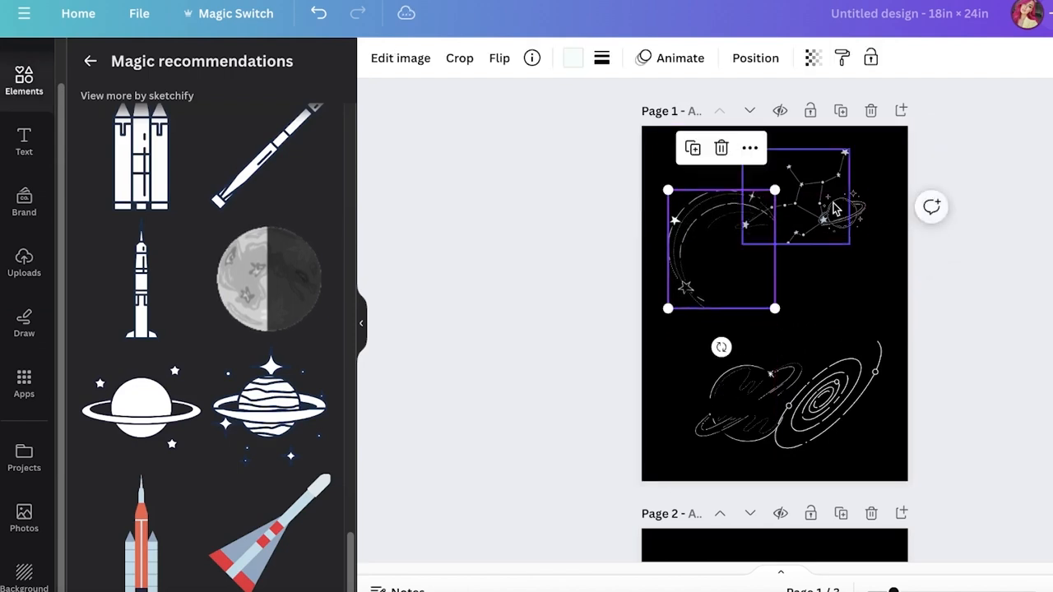
Shrink the crescent moon in the upper-left area and place a smaller constellation near the center of page 1.
drag(668, 308, 696, 201)
drag(696, 256, 804, 191)
click(818, 202)
drag(830, 180, 759, 293)
Shrink the lower-left planet and the spiral galaxy, spacing them apart in the lower half of page 1.
click(826, 352)
click(769, 378)
mouse_move(695, 440)
mouse_down()
mouse_move(747, 383)
mouse_move(739, 402)
mouse_up()
drag(776, 392, 724, 421)
click(820, 398)
drag(777, 447, 819, 366)
Duplicate all five space graphics together, shrink the copies and rotate them as a set by about a quarter turn.
drag(981, 197, 588, 453)
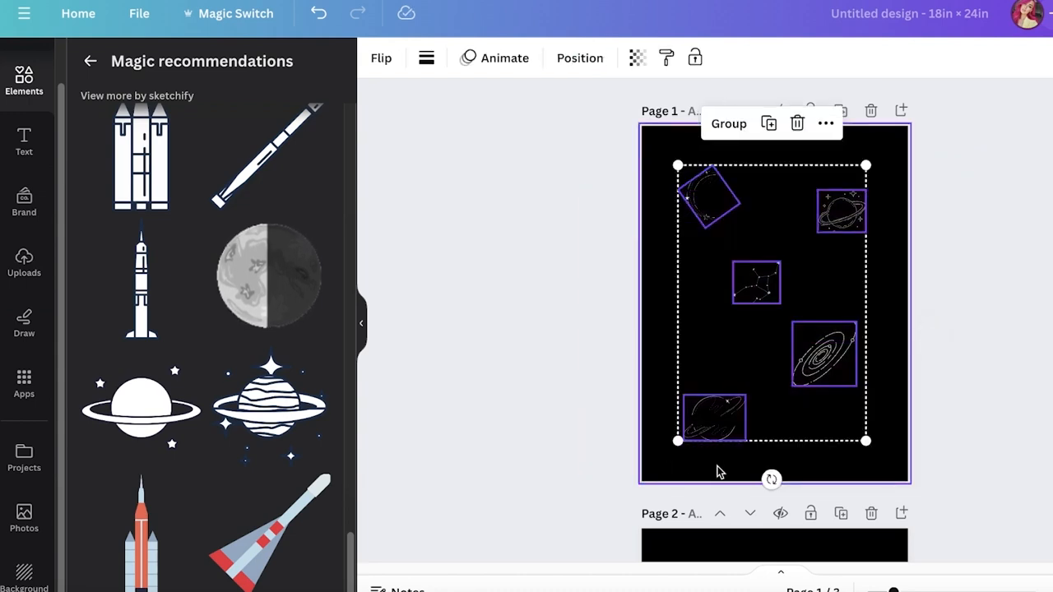
drag(743, 299, 759, 315)
drag(884, 459, 825, 376)
drag(746, 282, 768, 259)
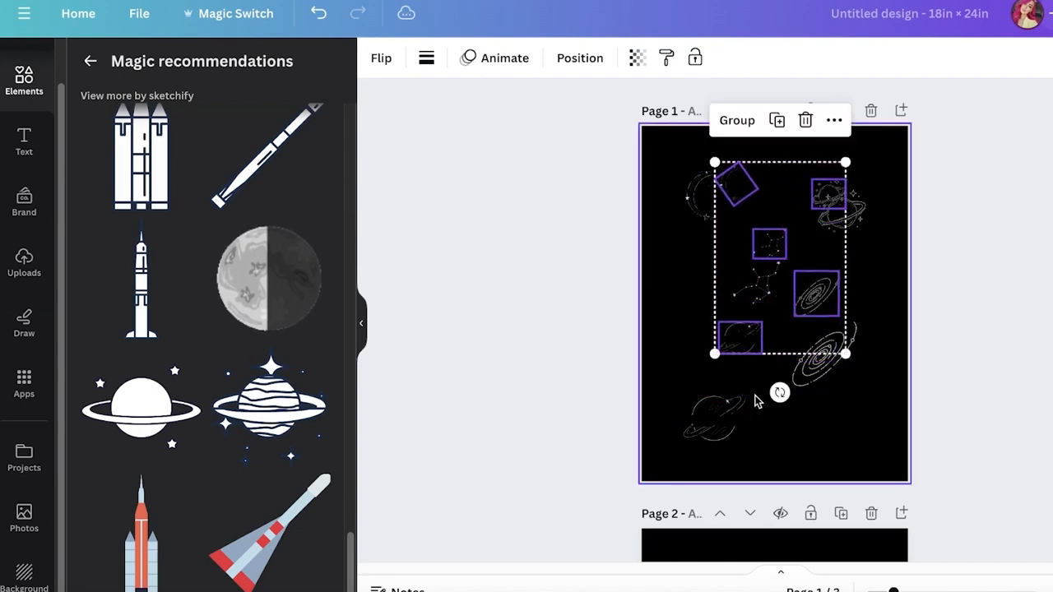
drag(781, 394, 977, 275)
mouse_move(743, 230)
mouse_down()
mouse_move(728, 307)
mouse_move(731, 295)
mouse_up()
click(947, 268)
Line up a ringed planet, spiral galaxy, constellation and crescent moon in a row along the top edge of page 1.
mouse_move(806, 288)
mouse_down()
mouse_move(781, 219)
mouse_move(811, 206)
mouse_move(841, 211)
mouse_move(843, 186)
mouse_up()
mouse_move(764, 230)
mouse_down()
mouse_move(803, 195)
mouse_move(803, 238)
mouse_up()
click(839, 197)
drag(839, 198, 872, 162)
drag(794, 233, 833, 146)
drag(745, 284, 770, 155)
drag(699, 194, 737, 153)
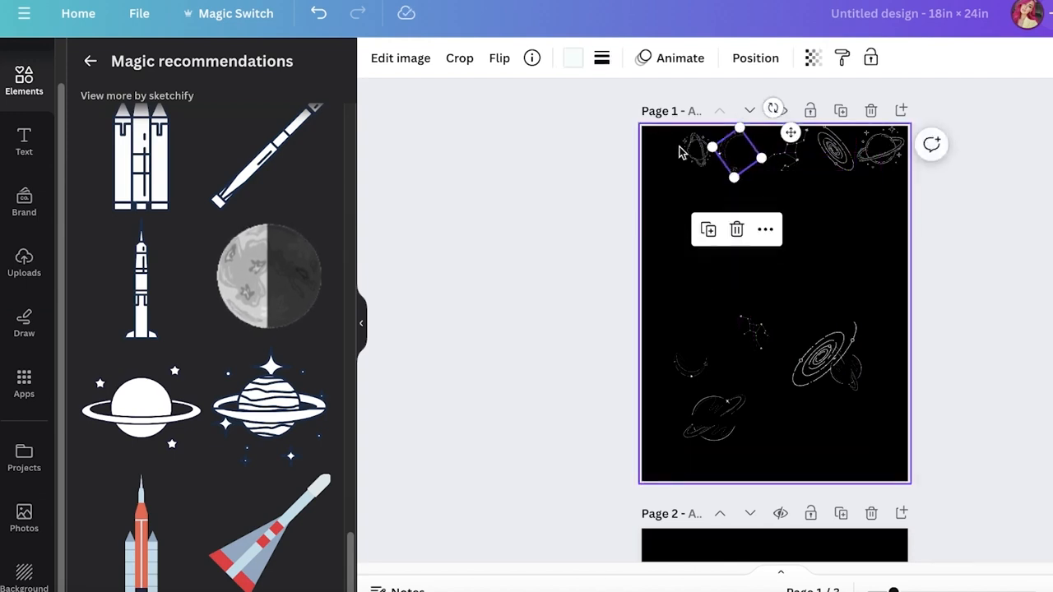
Complete the left end of the top row with the small ringed planet and shrunken galaxy, and delete the four leftover graphics below.
click(684, 156)
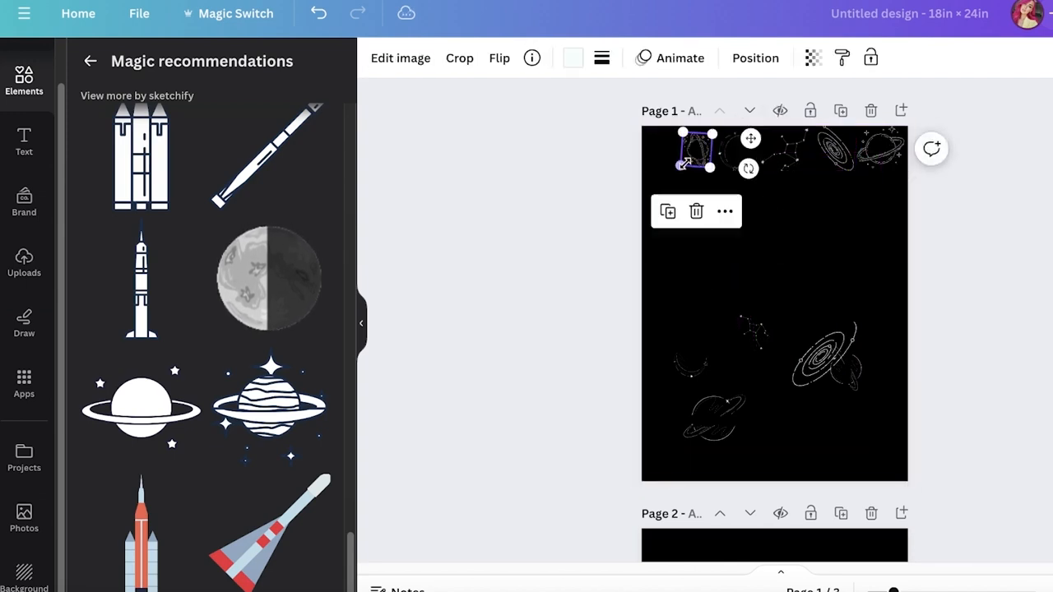
drag(681, 169, 680, 171)
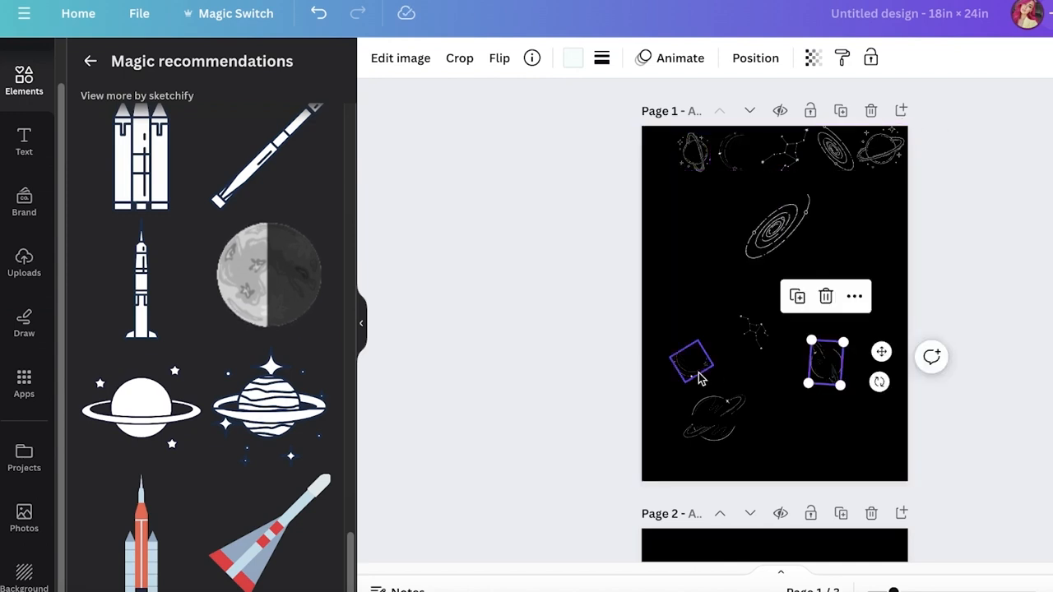
drag(699, 373, 721, 339)
click(789, 212)
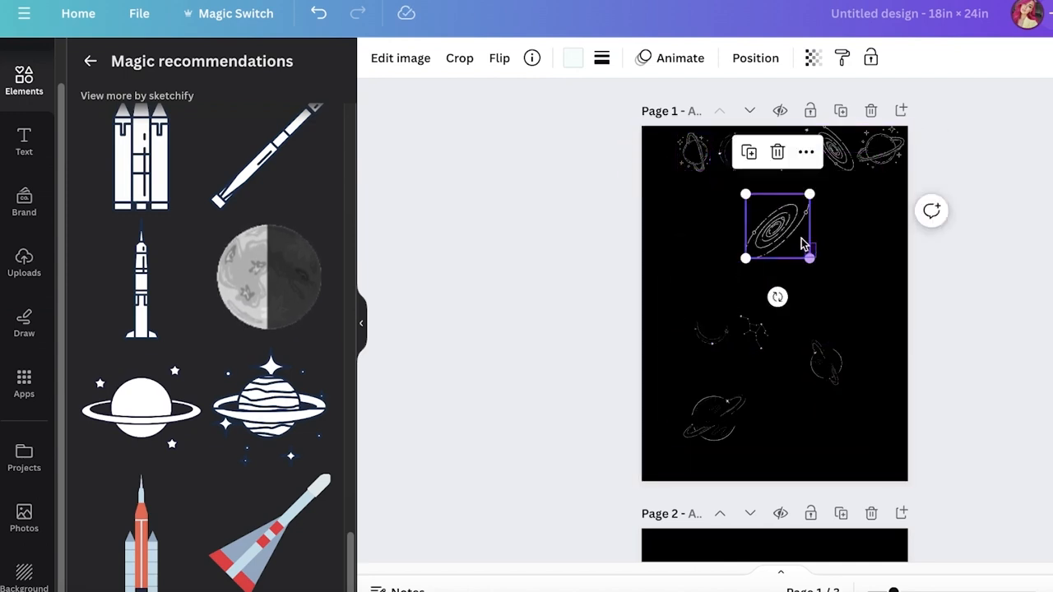
drag(809, 258, 662, 151)
drag(856, 300, 632, 486)
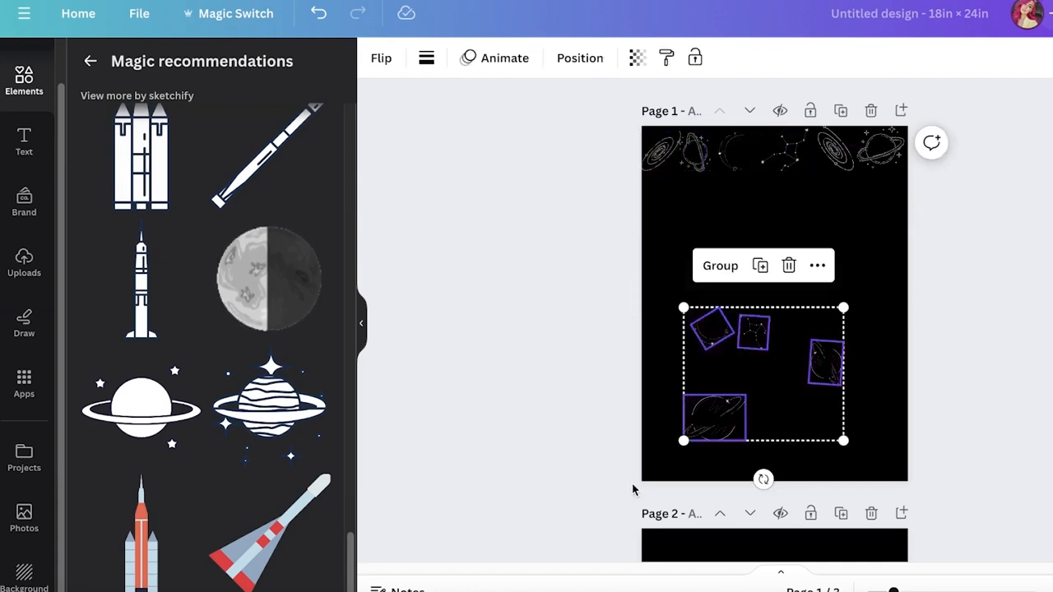
key(Delete)
Duplicate the top row as a slightly larger row directly beneath it, and delete the original top row.
drag(927, 220, 638, 124)
key(ctrl+d)
drag(726, 163, 721, 205)
drag(643, 223, 609, 165)
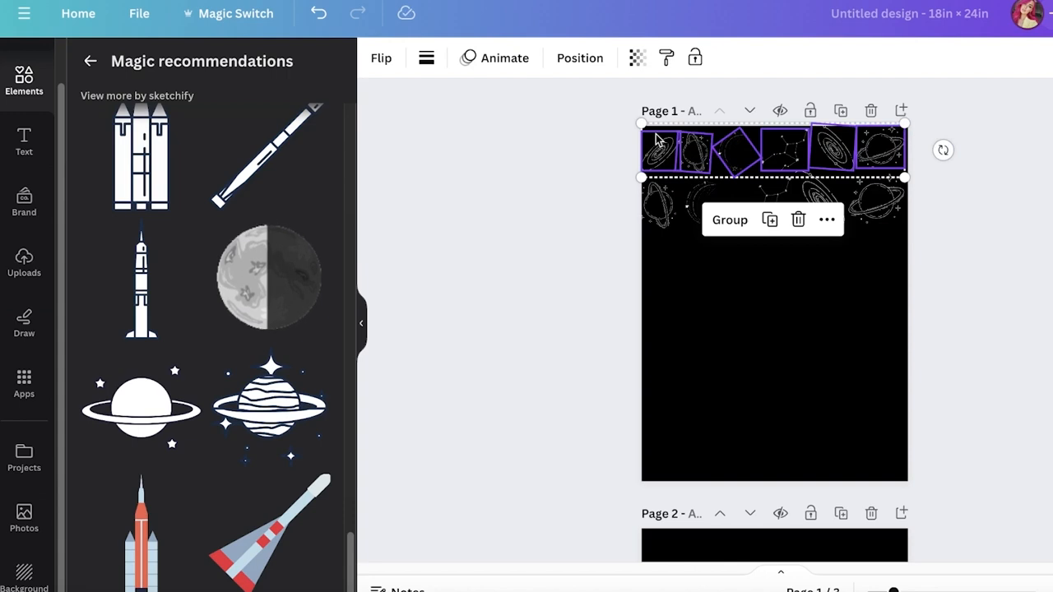
click(798, 219)
Duplicate the remaining row along the top of page 1 and fill its left edge with a copy of the ringed planet.
drag(940, 188, 585, 223)
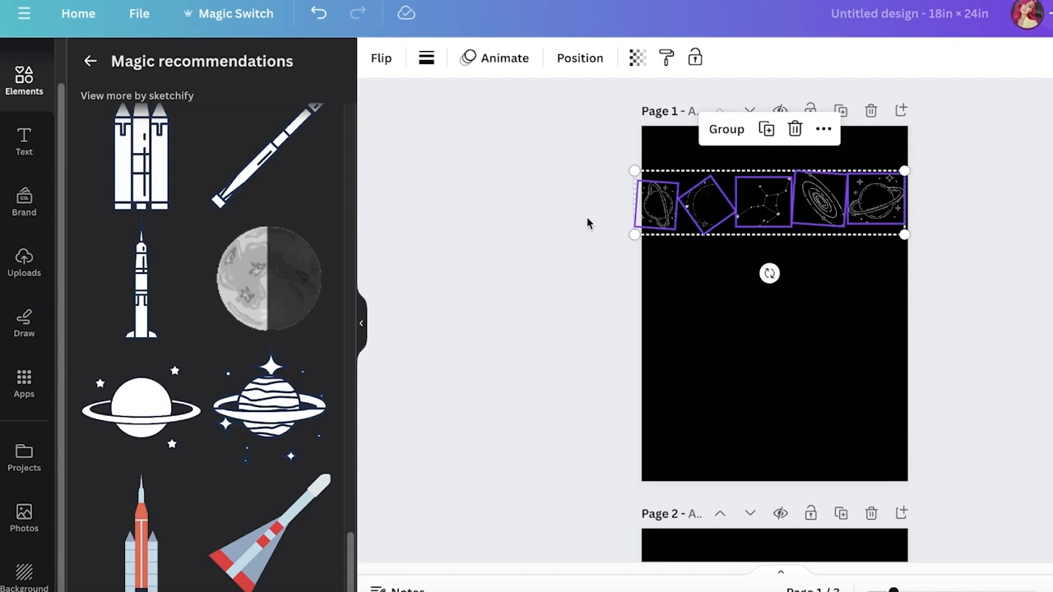
drag(747, 212, 762, 157)
click(894, 151)
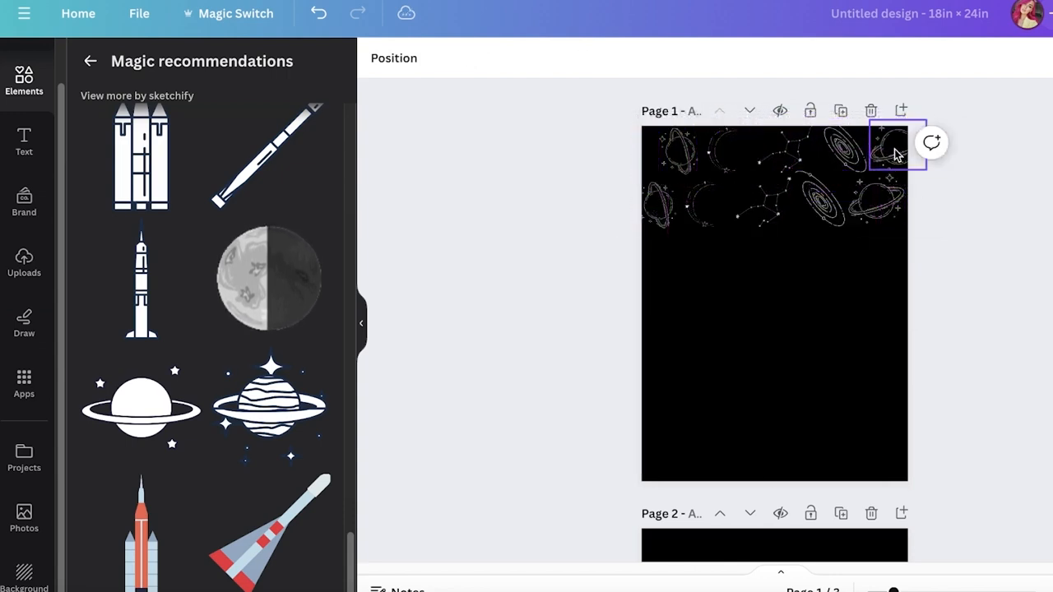
drag(896, 155, 625, 154)
Duplicate the second row as a third row beneath it and place a constellation copy at its right edge.
drag(982, 236, 633, 218)
drag(722, 220, 706, 275)
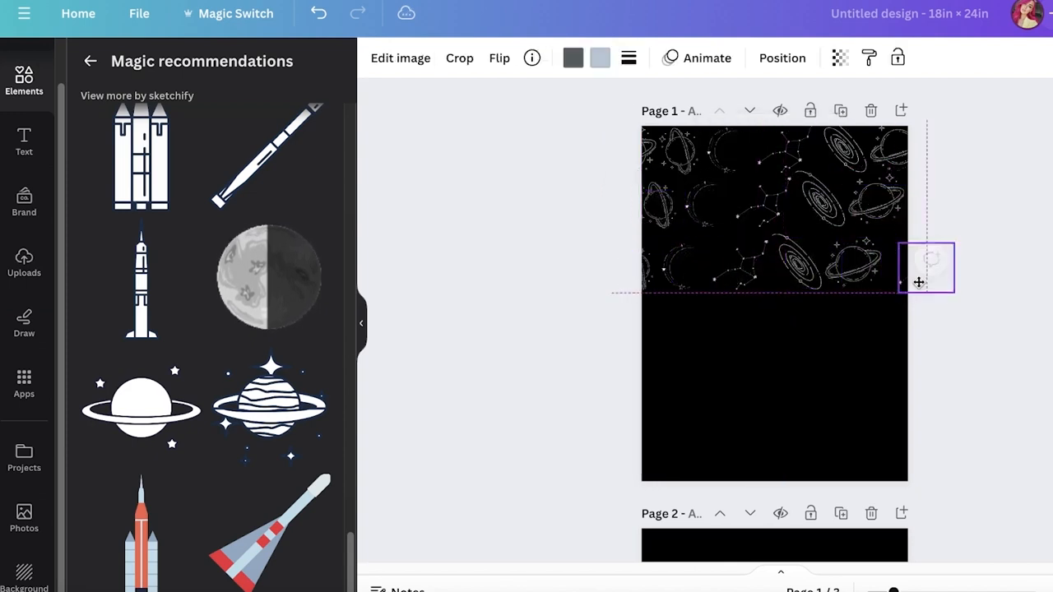
mouse_move(919, 282)
mouse_down()
mouse_move(891, 273)
mouse_move(900, 276)
mouse_up()
click(992, 275)
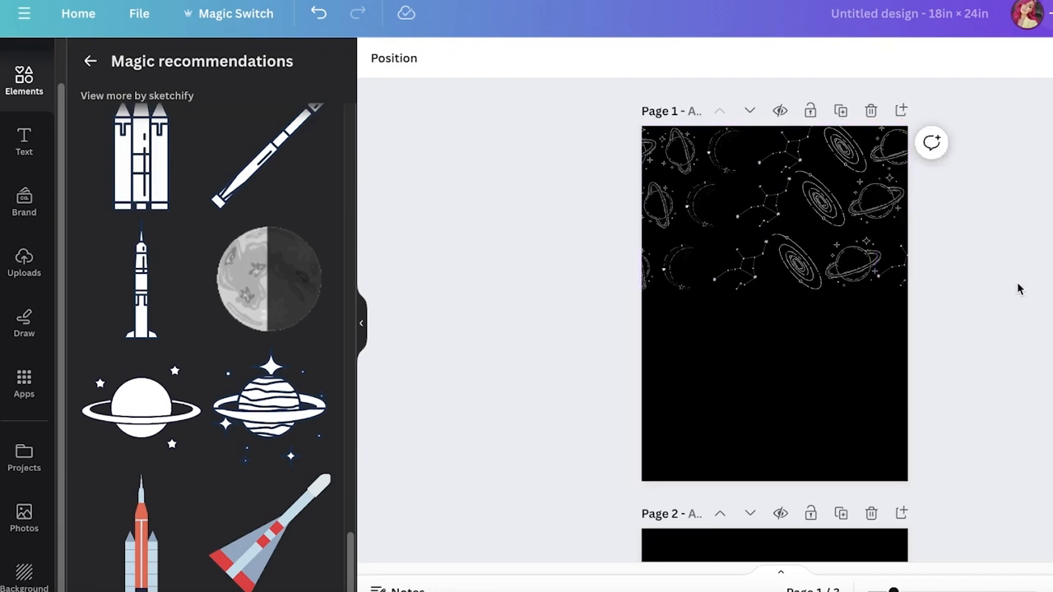
Shift the third row and the top row sideways to line up their graphics with the second row.
drag(978, 270, 594, 265)
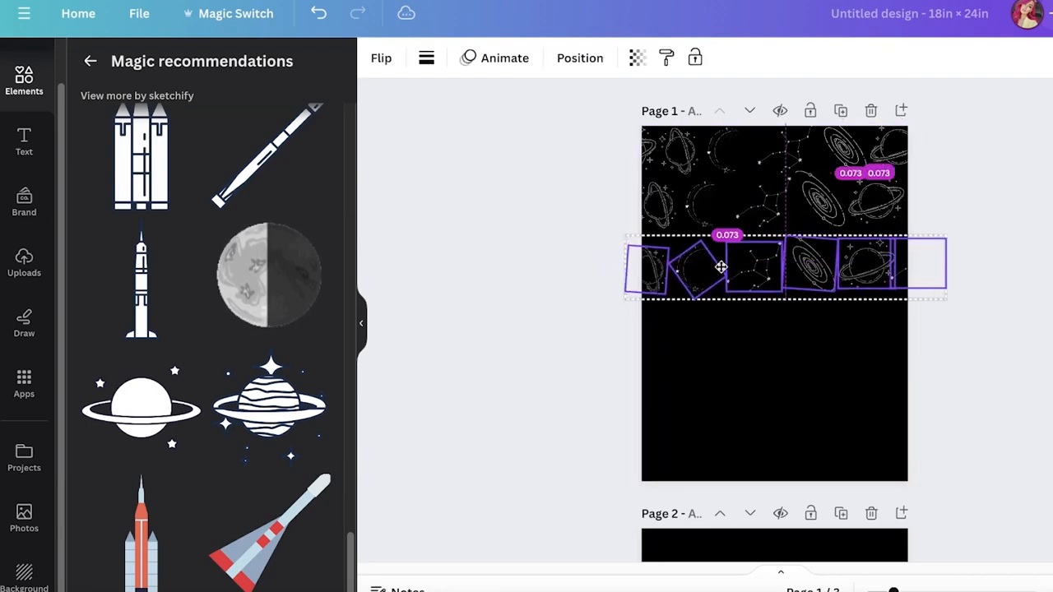
click(1024, 216)
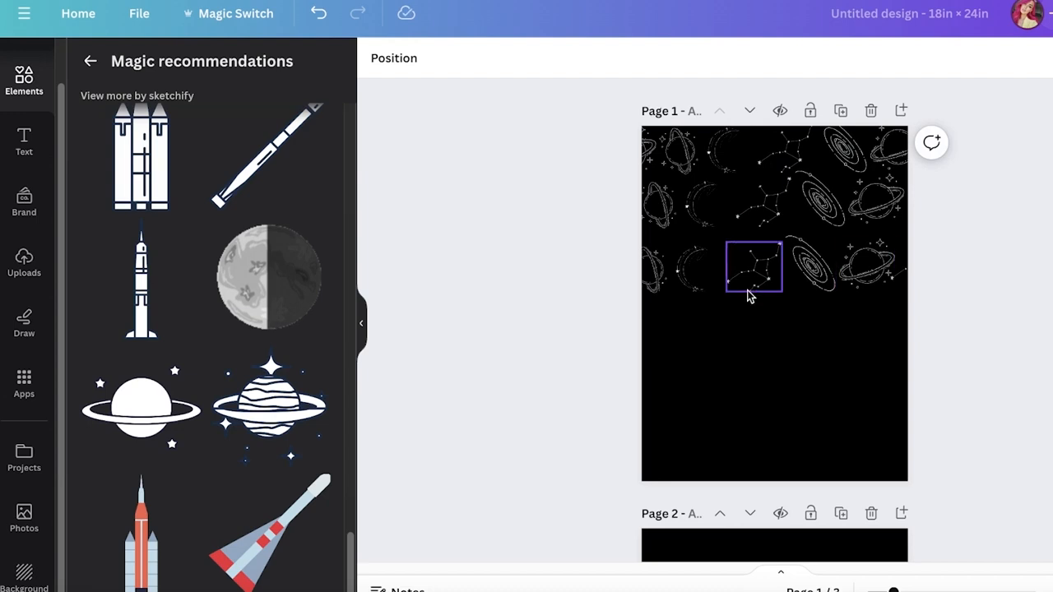
drag(884, 336, 638, 272)
drag(712, 266, 725, 265)
click(931, 178)
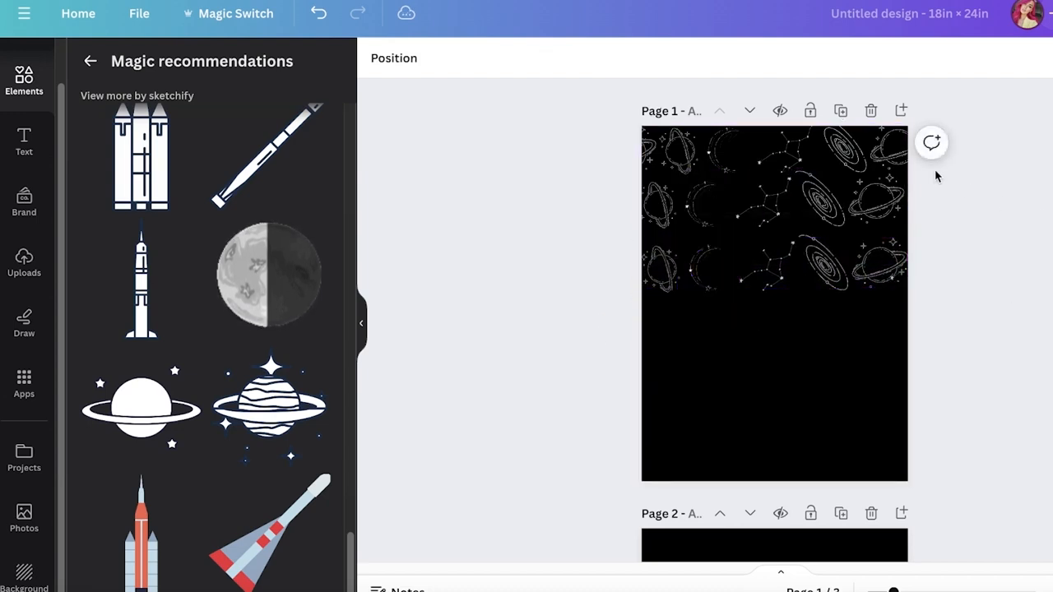
drag(1052, 152, 673, 152)
Duplicate the three rows of space graphics together and place the copies in the lower half of page 1.
drag(896, 431, 668, 119)
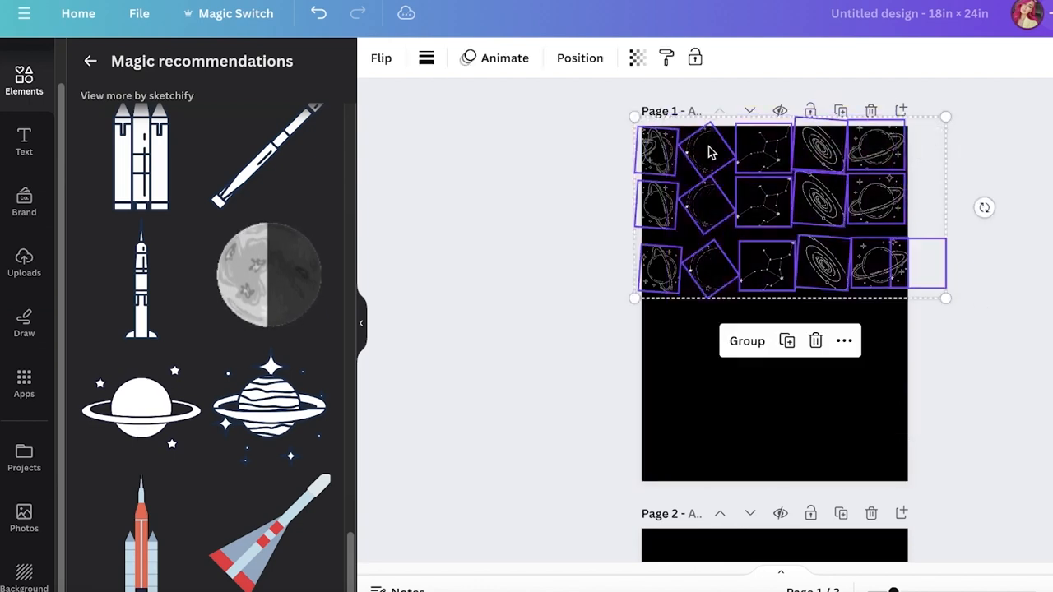
drag(745, 200, 726, 380)
click(1050, 296)
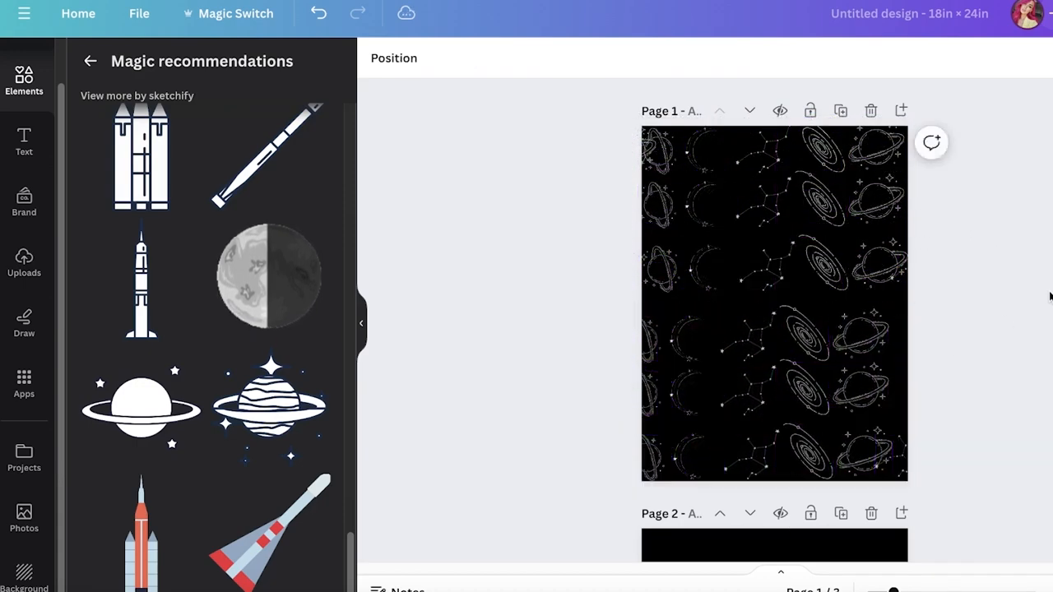
Align the three copied rows with the columns above and add a partly cropped row along the bottom edge.
drag(1008, 336, 657, 461)
mouse_move(762, 402)
mouse_down()
mouse_move(775, 394)
mouse_move(768, 386)
mouse_up()
drag(1021, 420, 617, 434)
drag(745, 439, 739, 488)
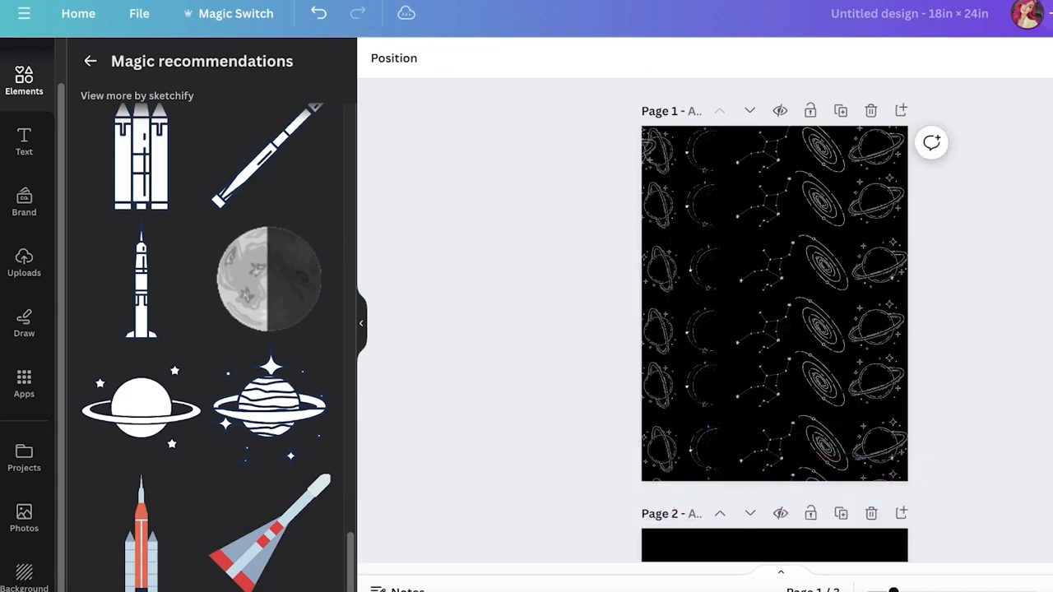
Fine-tune the position of the bottom full row so its graphics line up with the columns above.
drag(939, 460, 540, 429)
drag(769, 444, 774, 447)
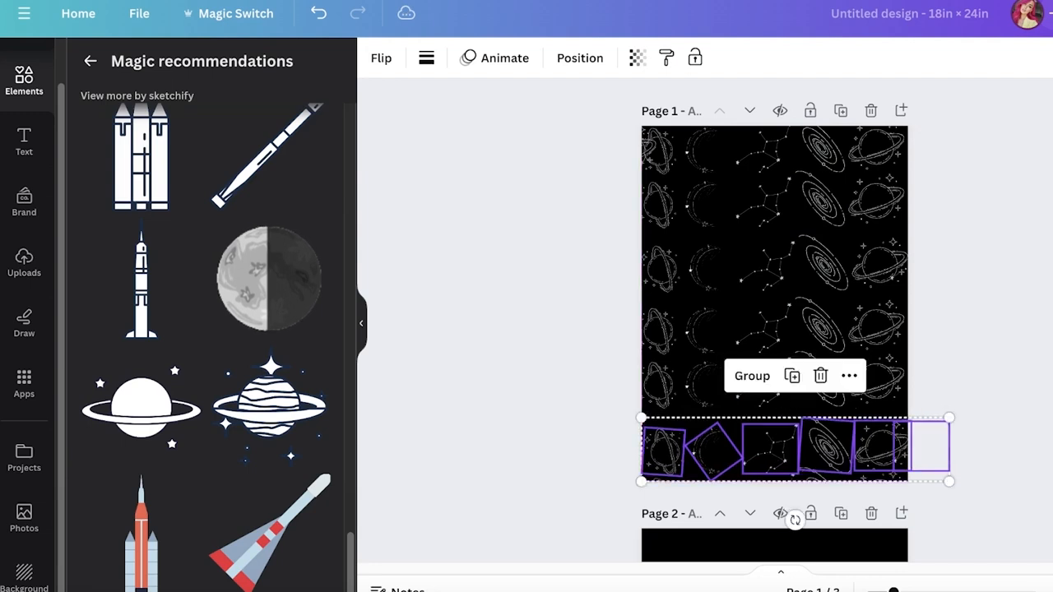
click(1001, 370)
drag(1003, 453, 562, 469)
drag(830, 447, 830, 447)
Nudge the ringed planets at the right ends of the top two rows into even spacing.
click(877, 199)
drag(877, 199, 871, 195)
drag(881, 156, 883, 153)
click(999, 371)
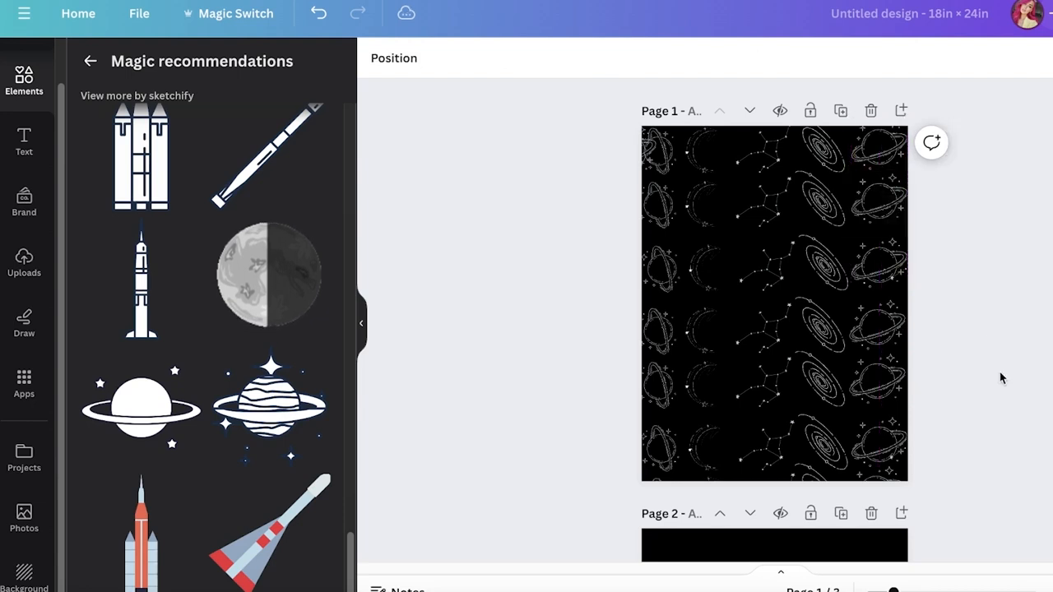
click(880, 476)
click(902, 506)
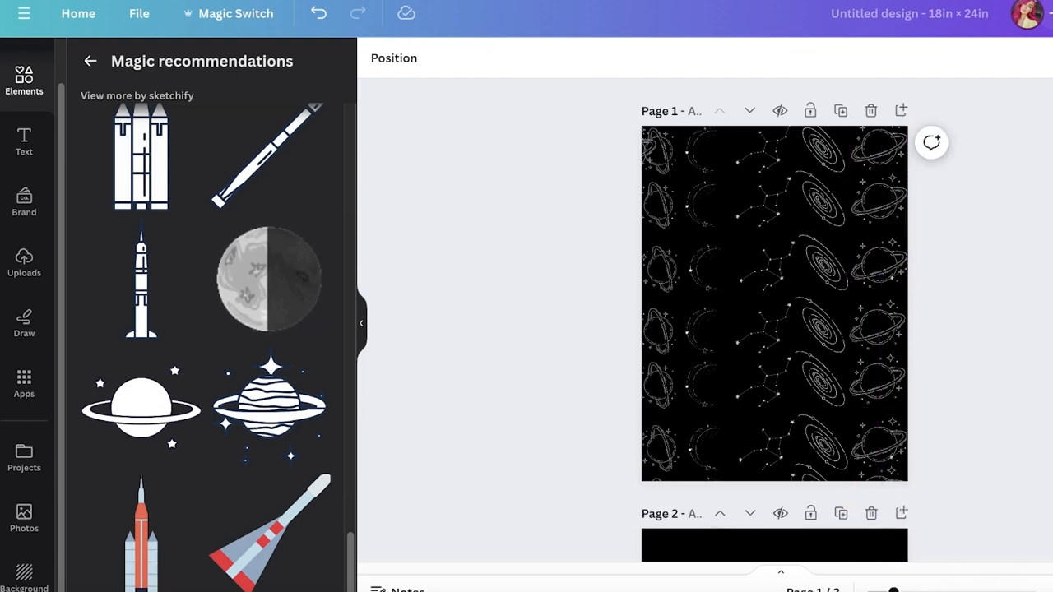
Search the graphics for "rectangle" and add the solid white rectangle to page 1.
click(27, 152)
click(24, 80)
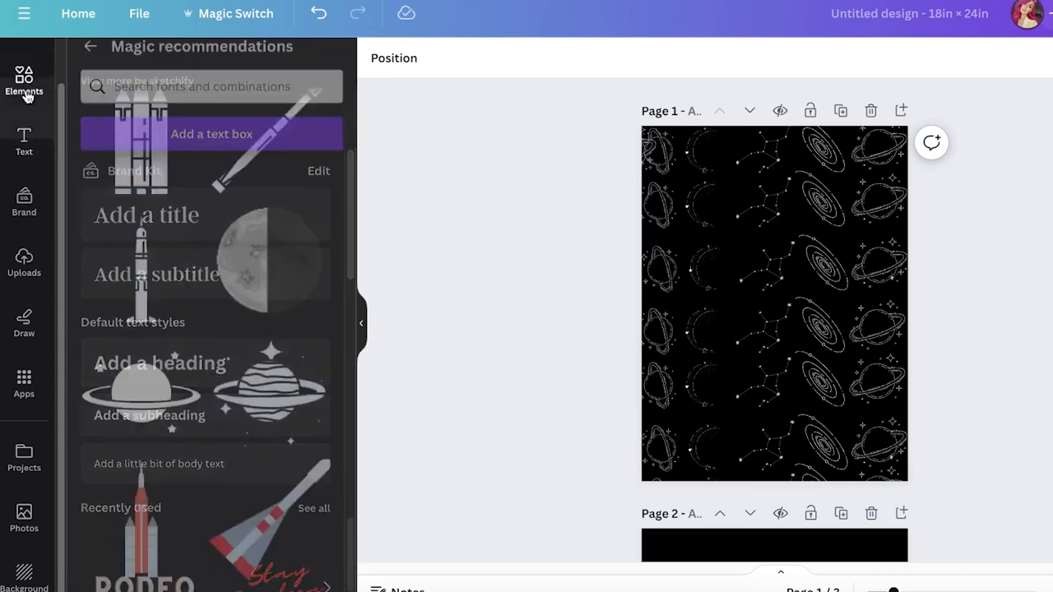
click(91, 64)
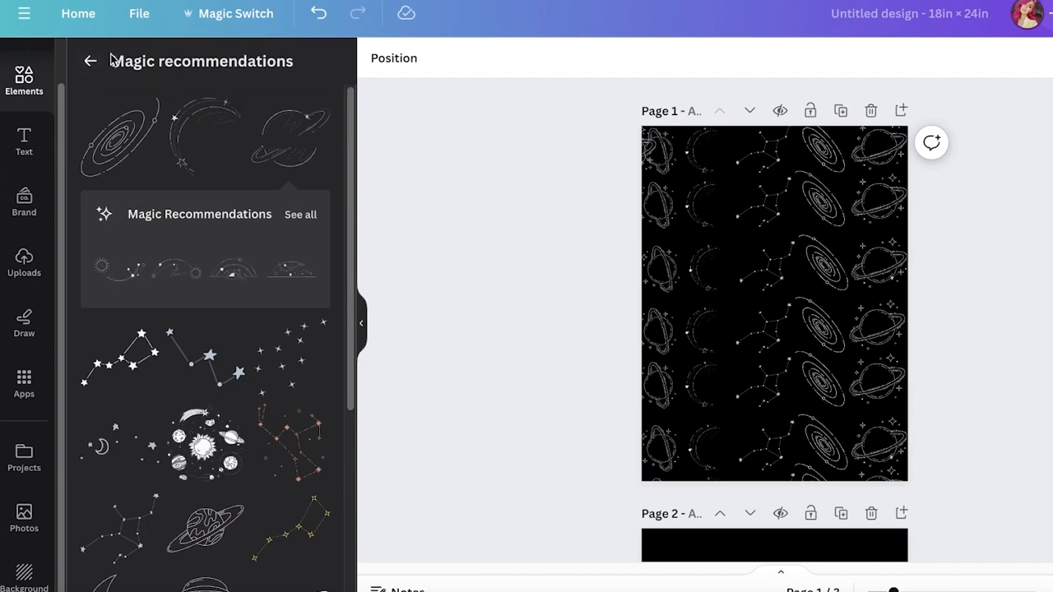
click(90, 62)
click(140, 100)
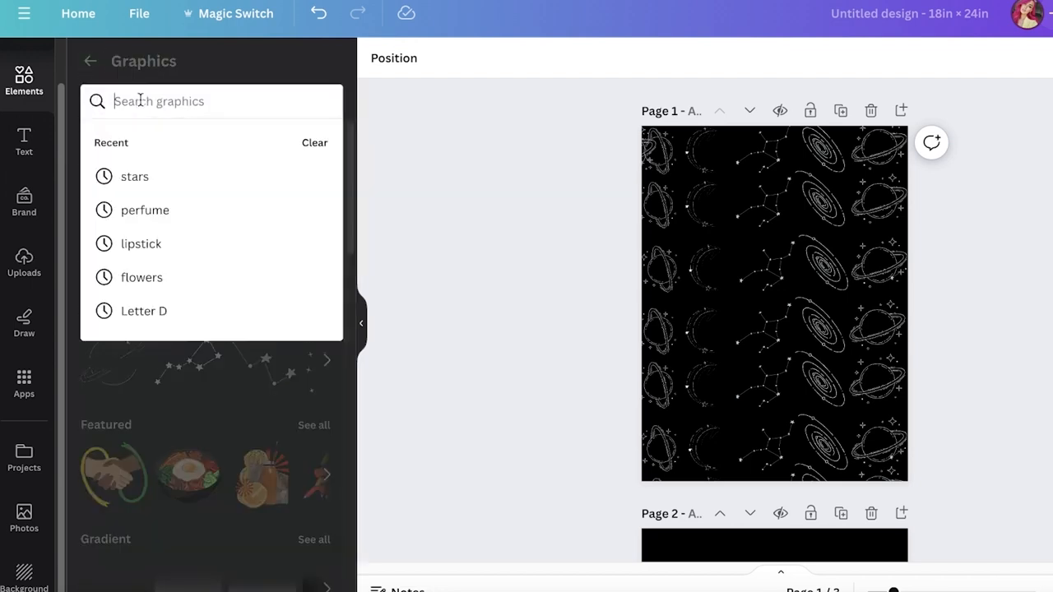
text(rectangle)
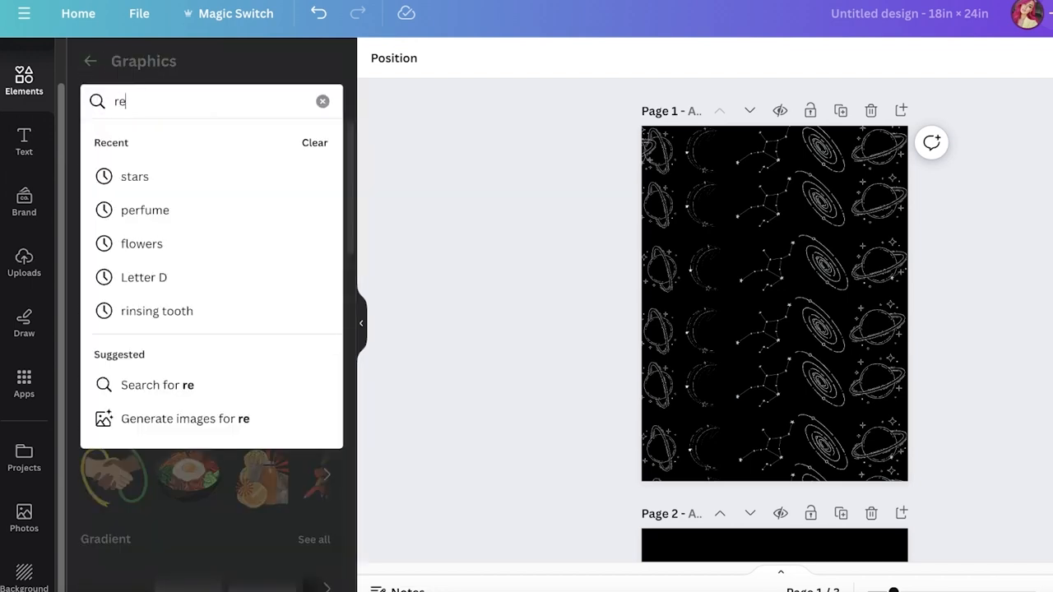
key(Return)
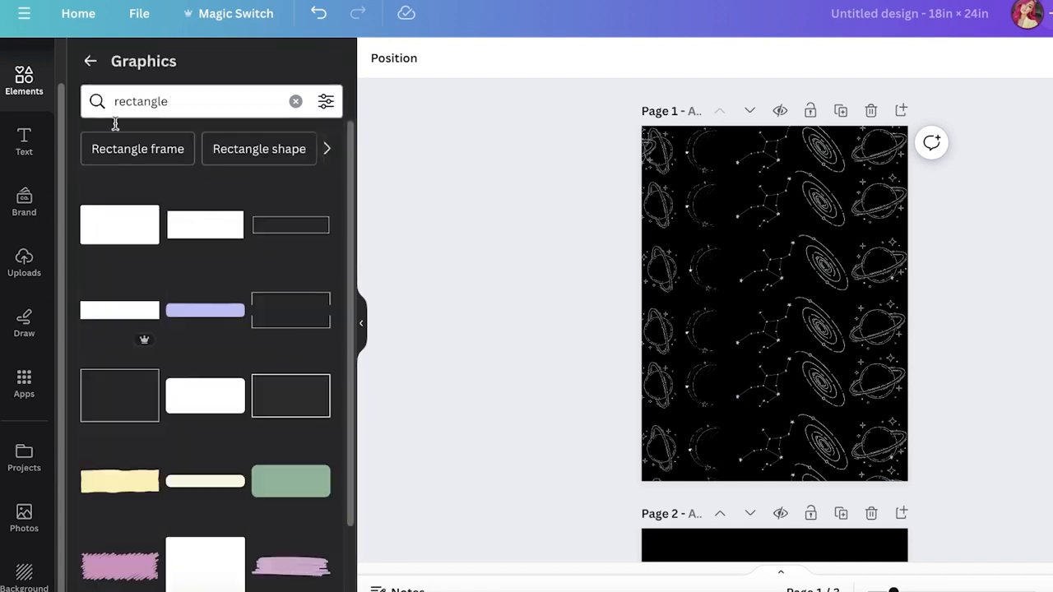
click(119, 224)
Center the white rectangle over the space pattern on page 1 and set its transparency to 37.
drag(774, 302, 764, 273)
drag(815, 296, 783, 287)
click(571, 58)
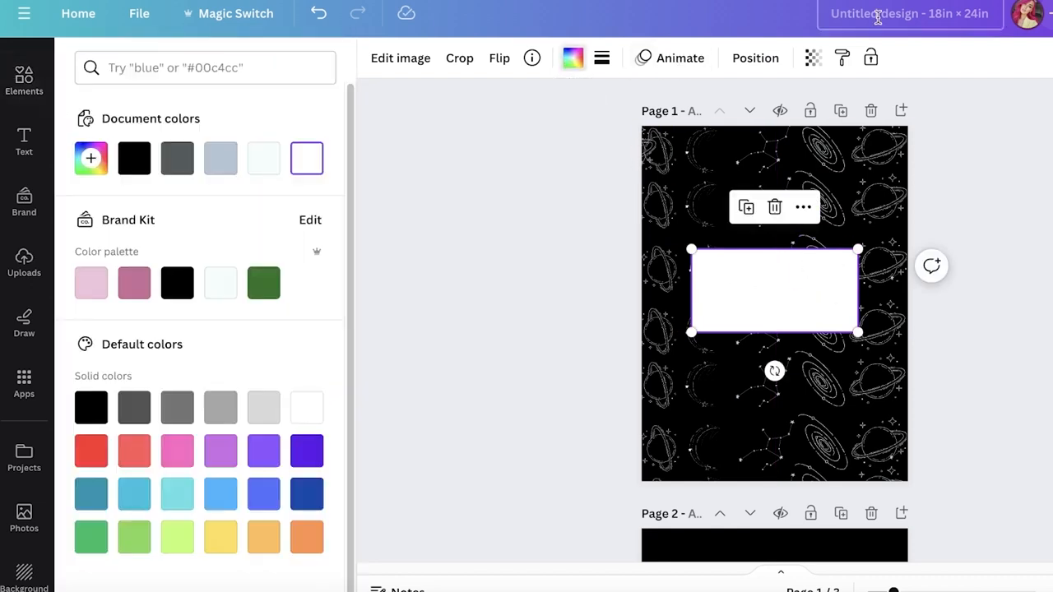
click(814, 59)
drag(812, 125, 710, 126)
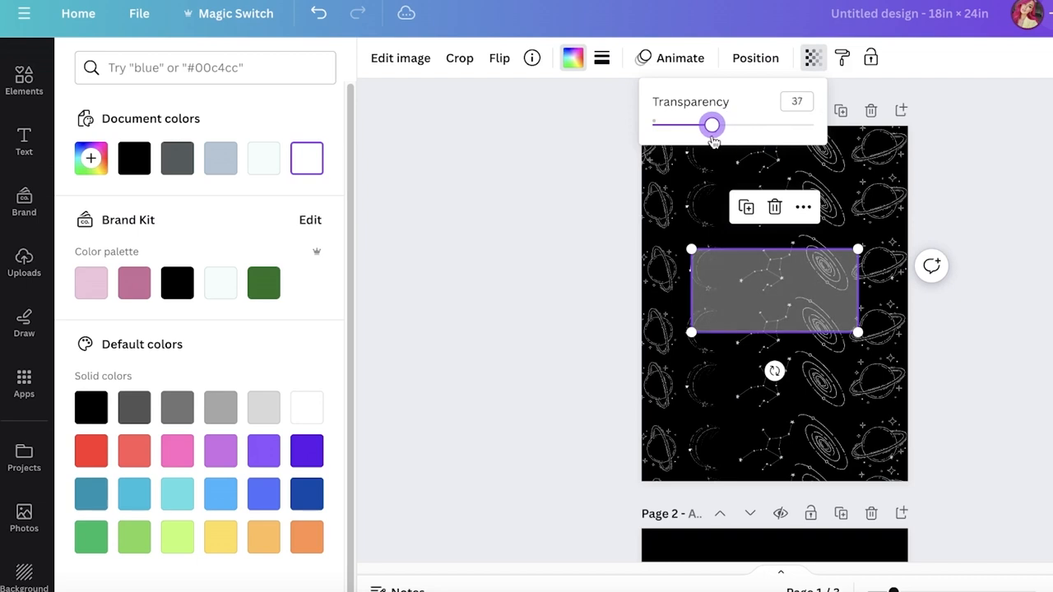
click(560, 225)
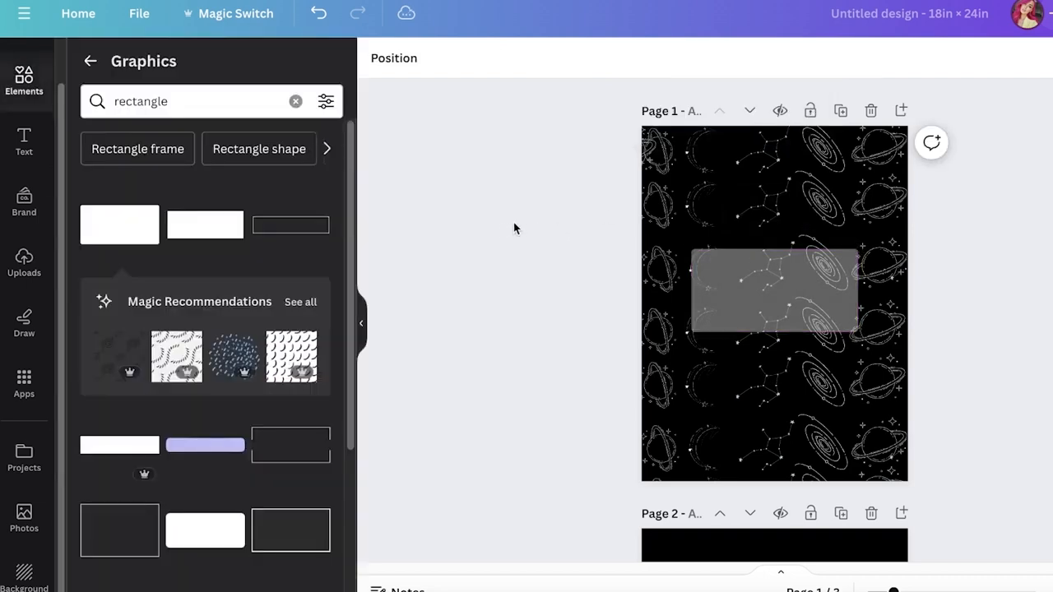
Recolor the semi-transparent rectangle over the space pattern on page 1 to black.
click(810, 296)
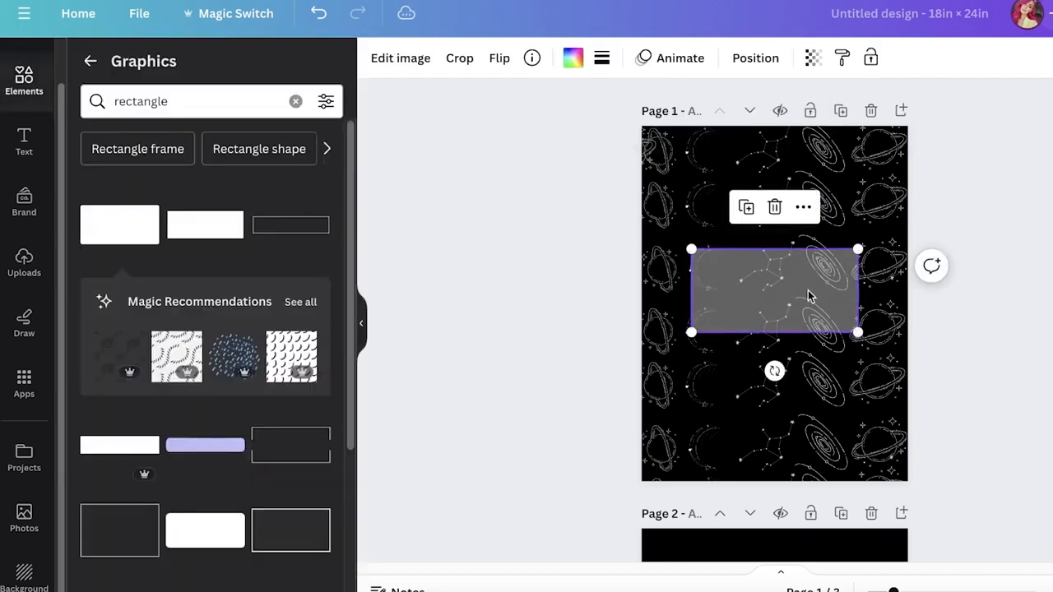
click(570, 60)
click(176, 158)
click(137, 161)
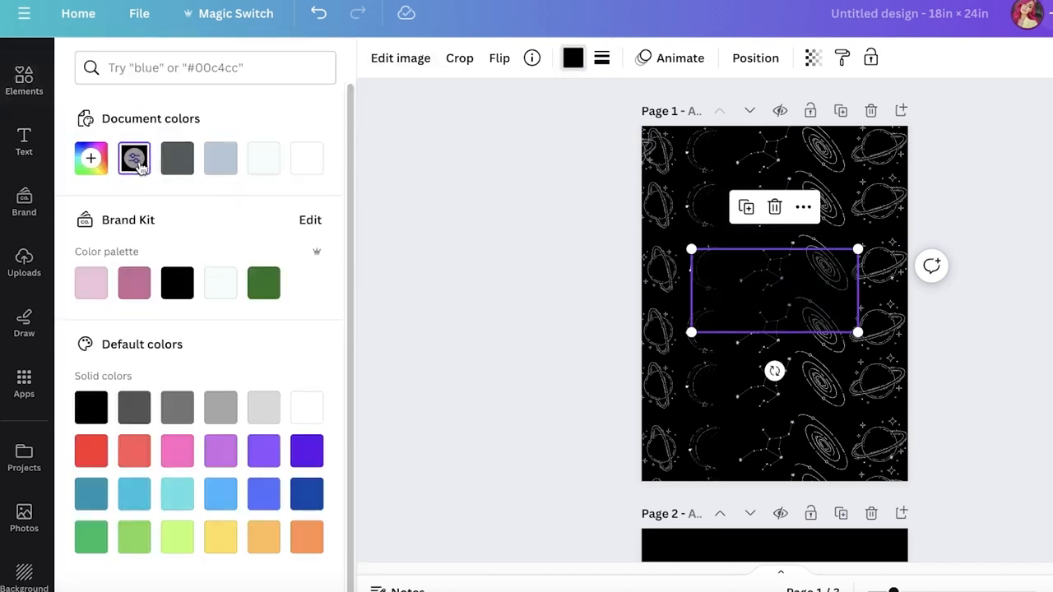
click(1022, 301)
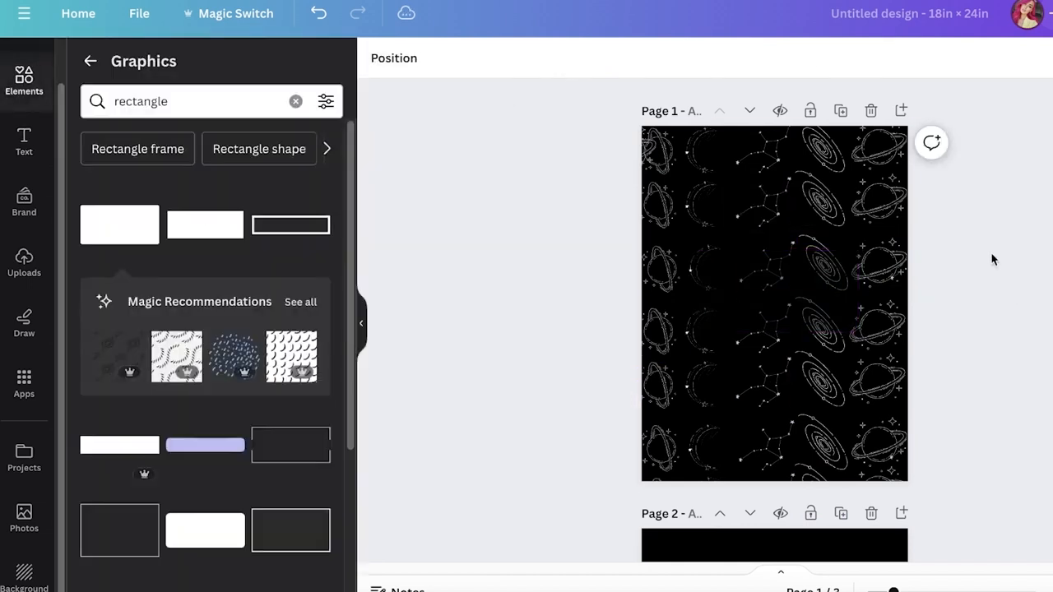
click(722, 307)
click(572, 59)
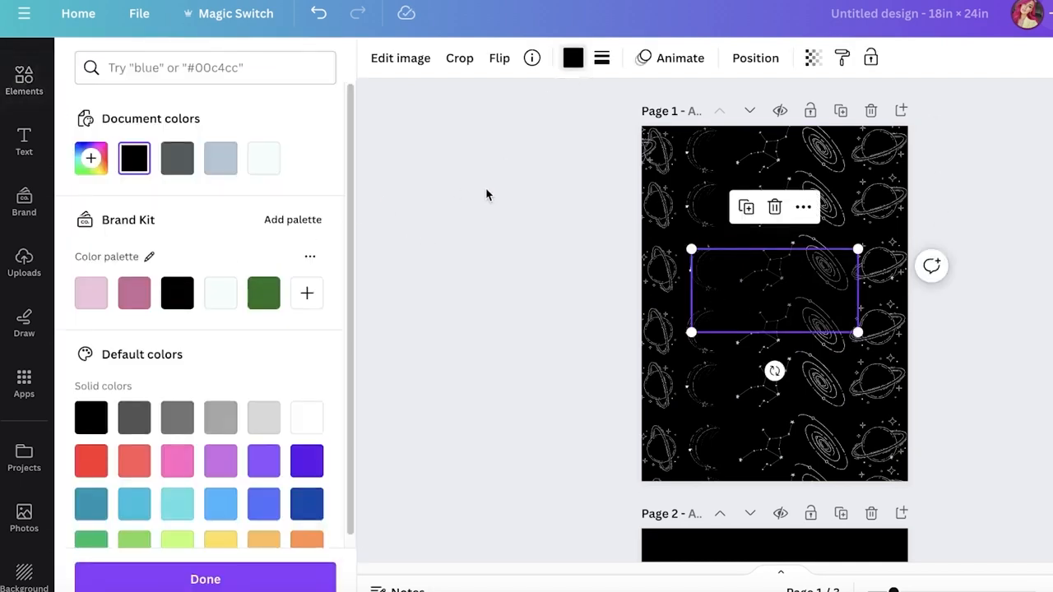
click(459, 209)
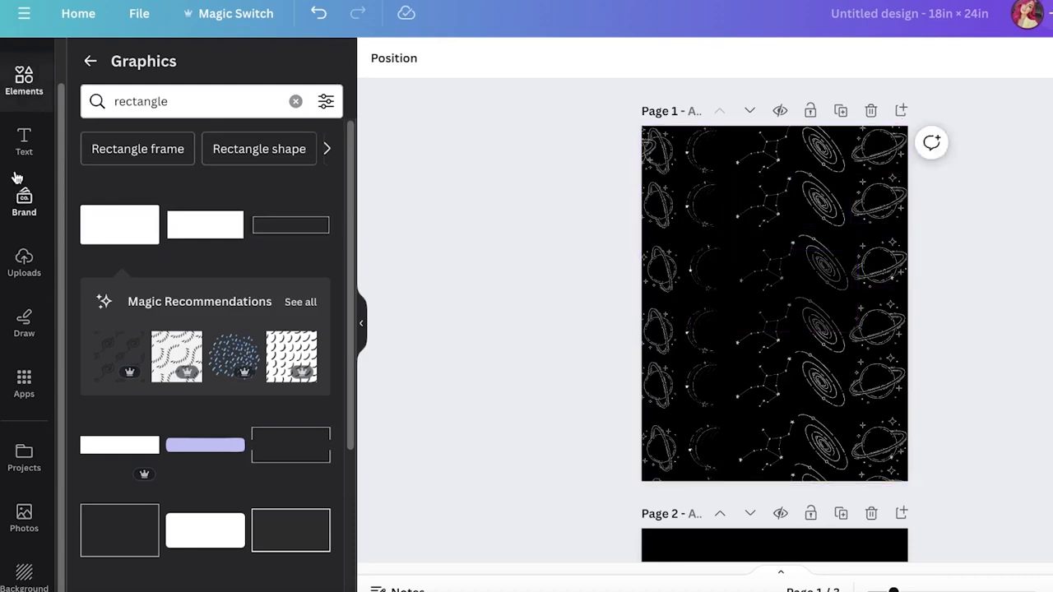
Add a text box reading "Heavenly Bodies" on page 1 and set its font to Alex Brush.
click(24, 142)
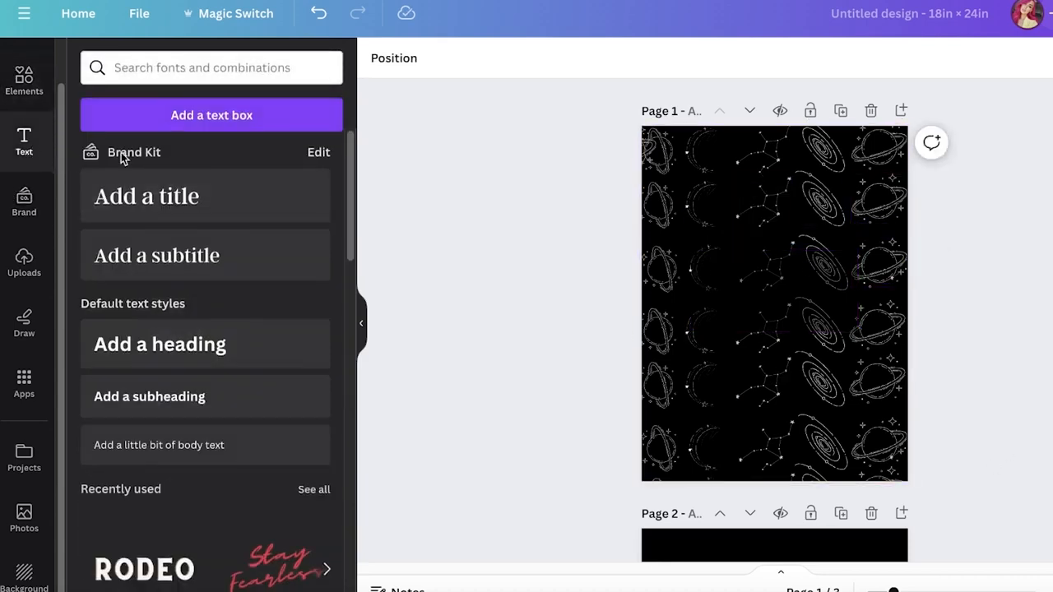
click(202, 114)
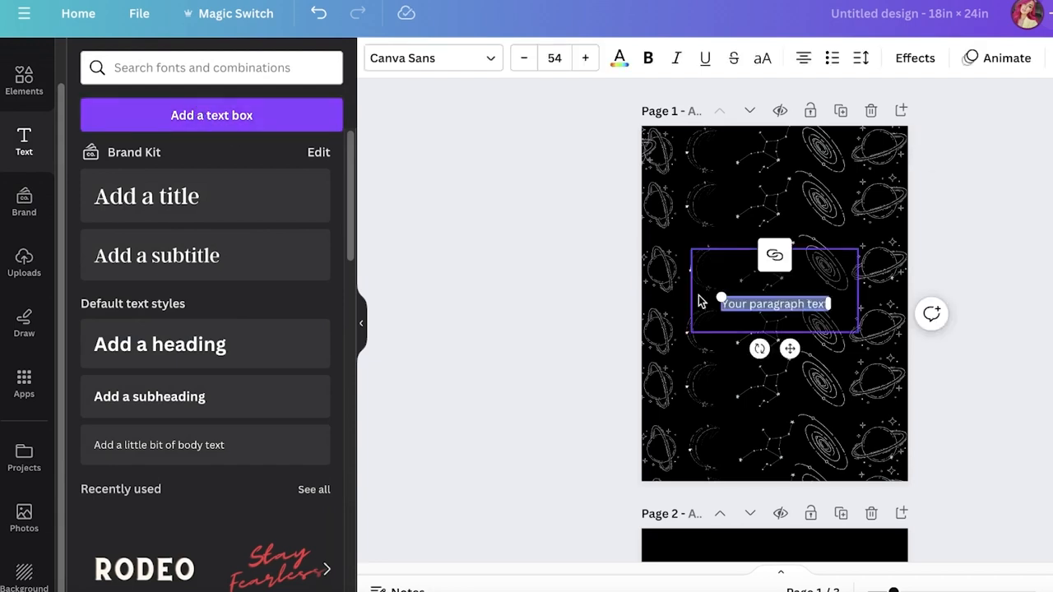
text(Heavenly Bodies)
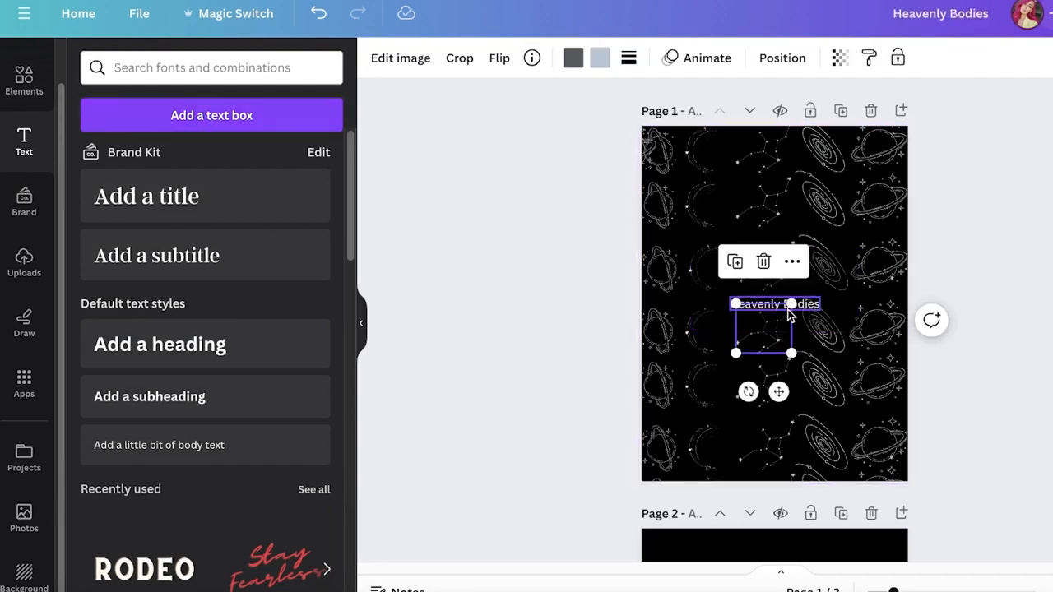
click(788, 309)
double_click(798, 308)
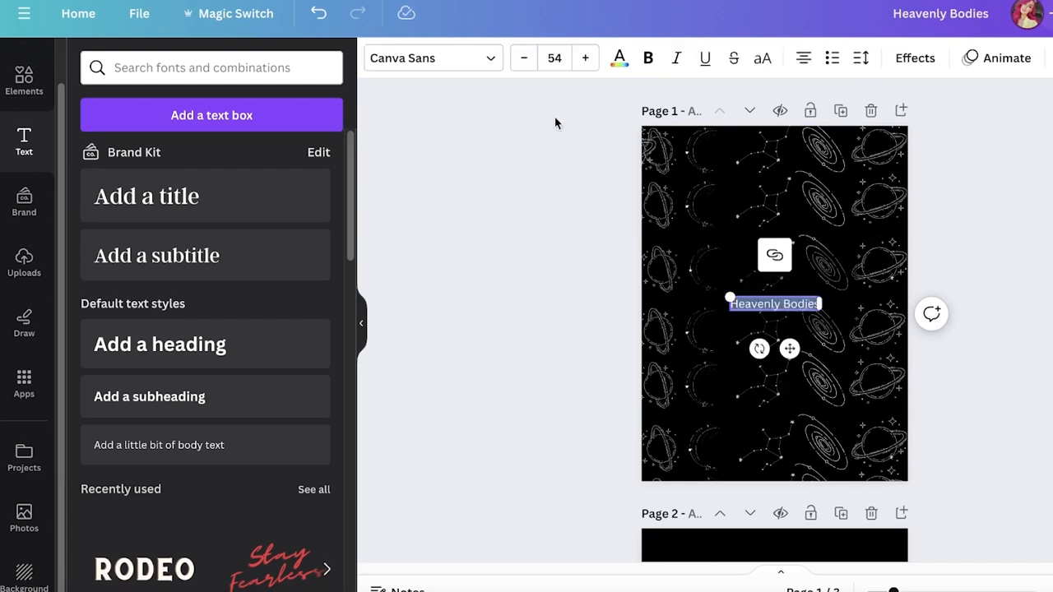
click(475, 65)
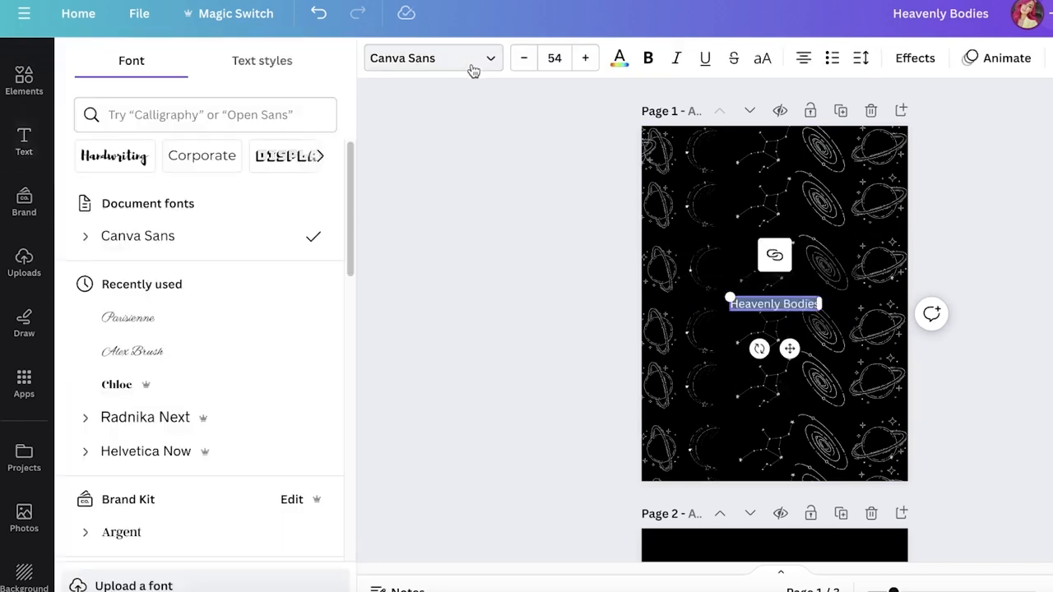
click(176, 324)
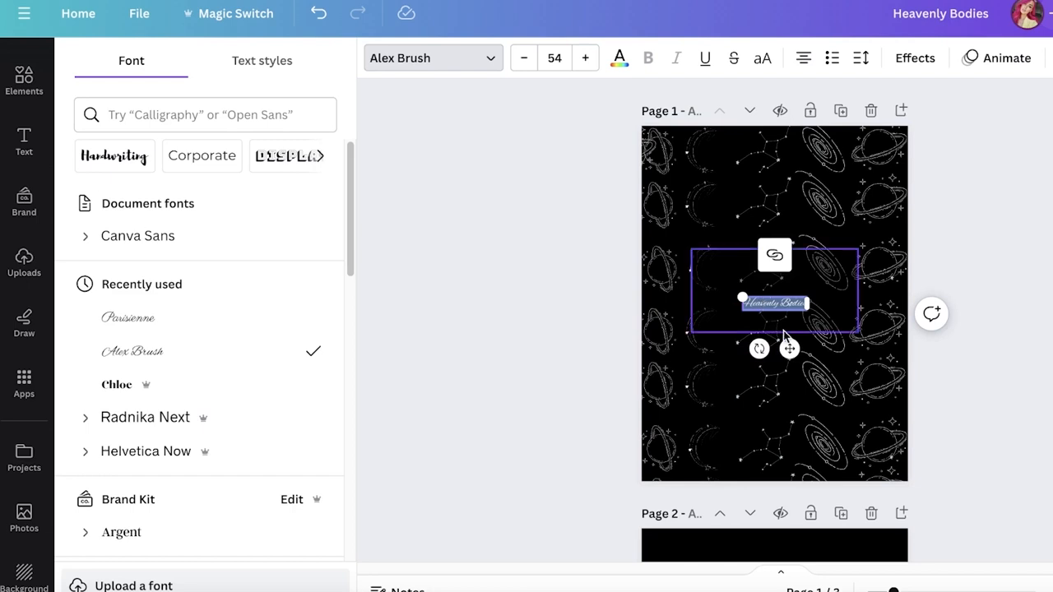
click(575, 279)
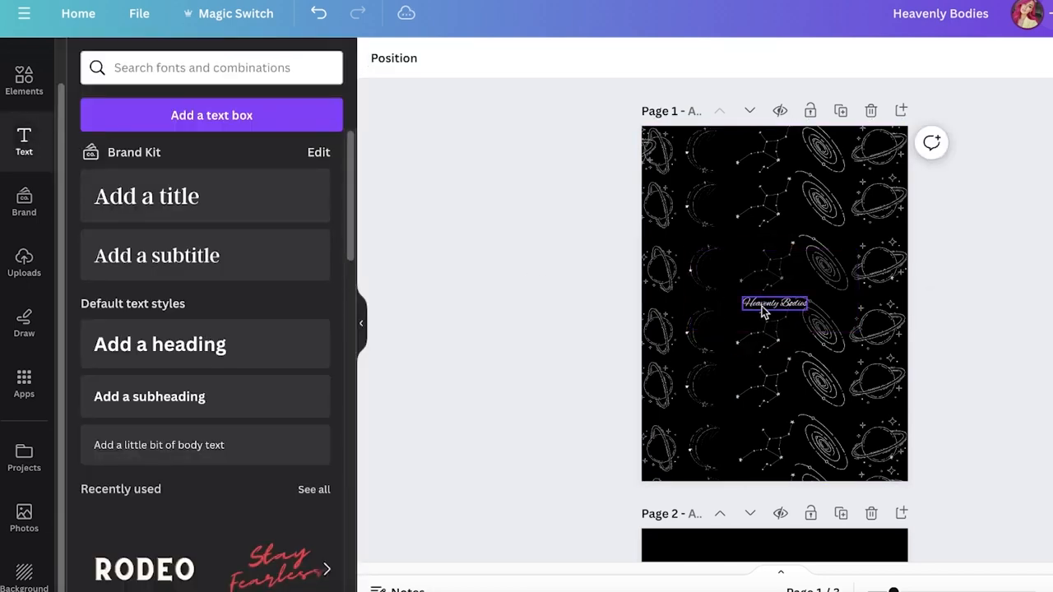
Enlarge the "Heavenly Bodies" text to font size 101, widen its box to fit one line, and center it on page 1.
click(763, 306)
drag(807, 304, 859, 303)
click(582, 63)
click(583, 64)
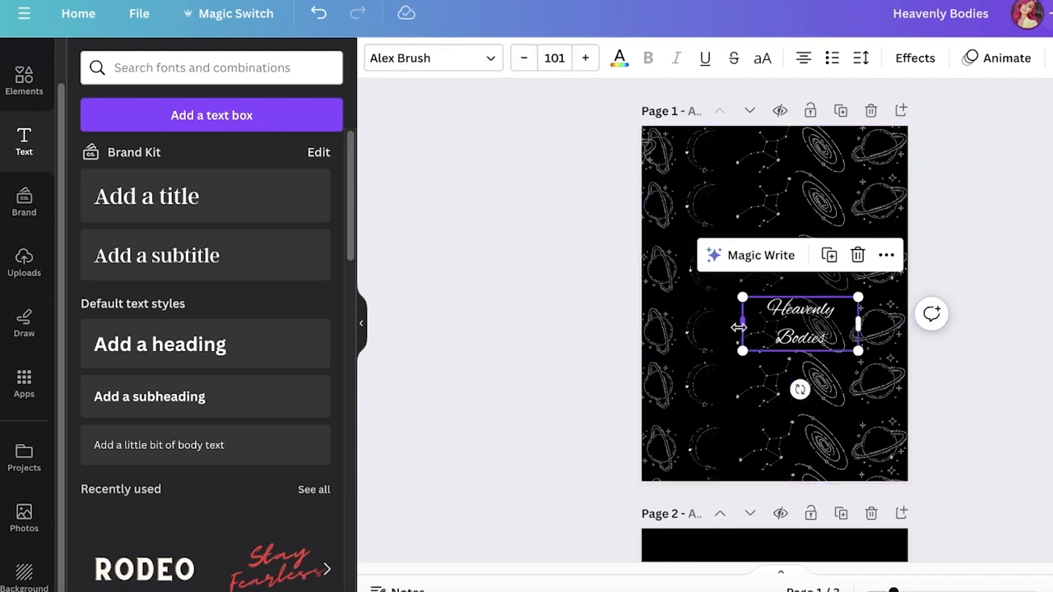
drag(741, 326, 722, 321)
click(885, 315)
mouse_move(821, 308)
mouse_down()
mouse_move(815, 271)
mouse_move(810, 291)
mouse_up()
Nudge the black rectangle down so it sits centered behind the "Heavenly Bodies" title.
click(759, 261)
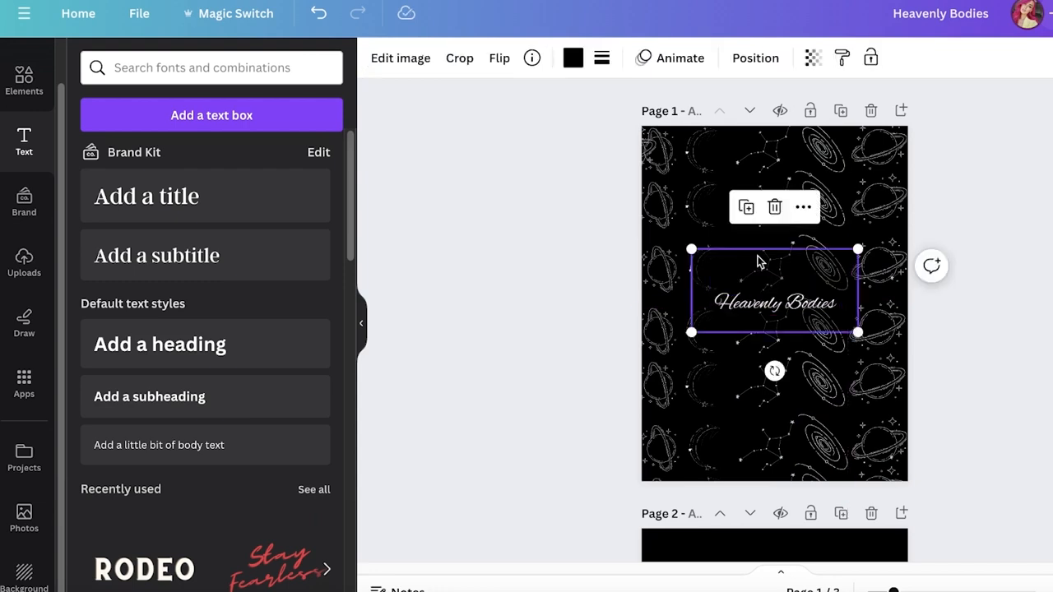
drag(759, 261, 760, 273)
key(Escape)
Search the graphics for "moon" and add the glowing full moon to page 2.
scroll(880, 205, down, 3)
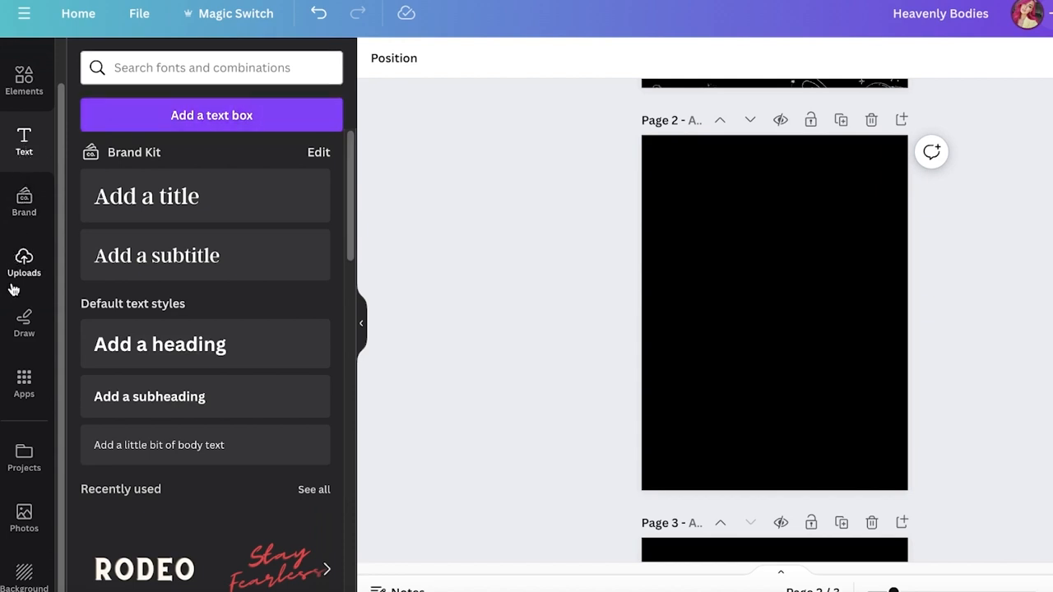
scroll(32, 177, up, 1)
click(24, 105)
click(174, 101)
double_click(173, 102)
text(moon)
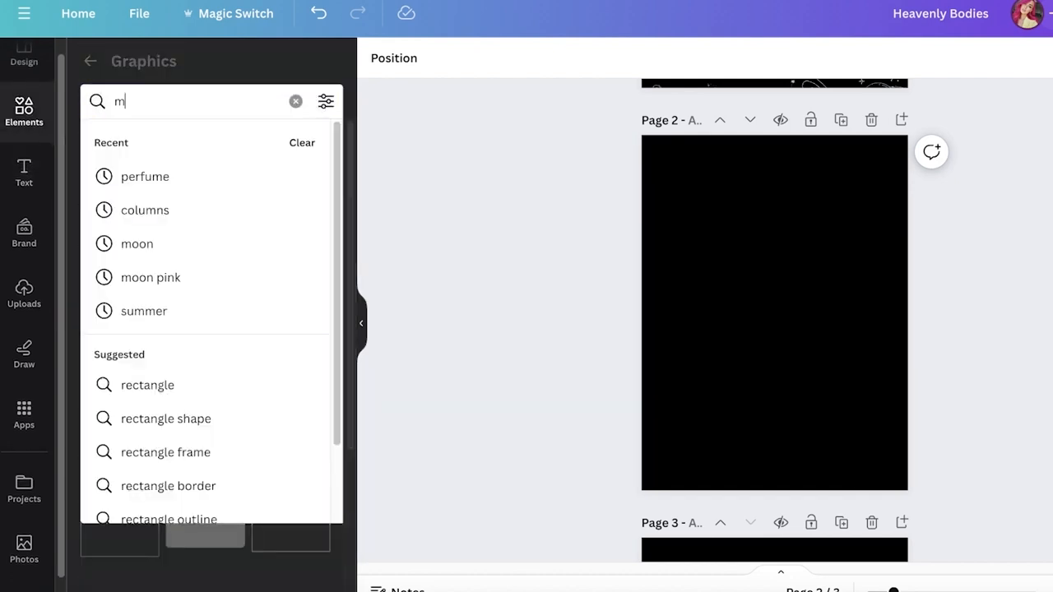
key(Return)
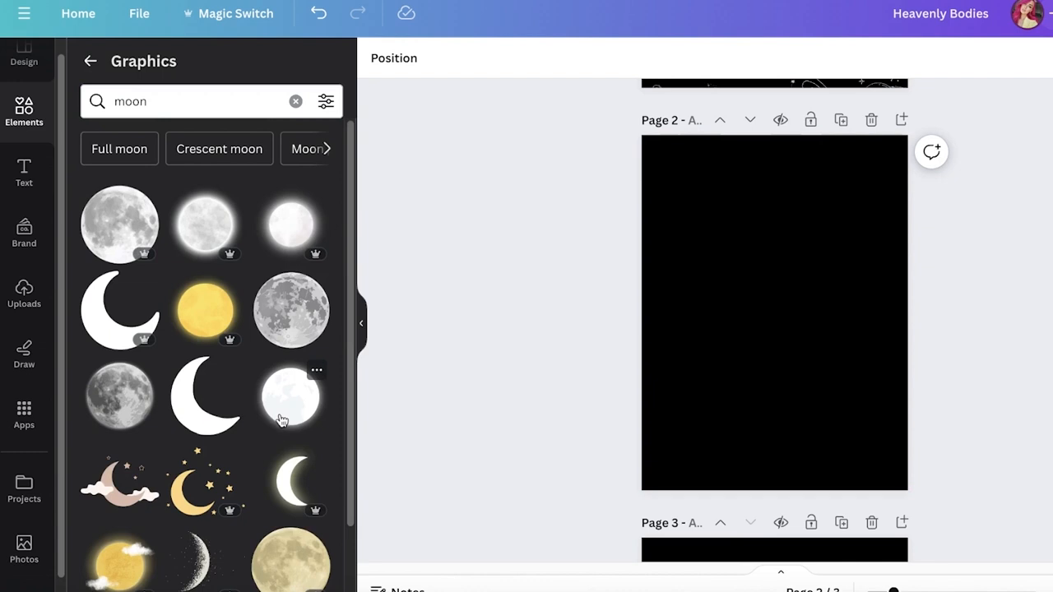
scroll(300, 383, down, 1)
scroll(213, 283, up, 1)
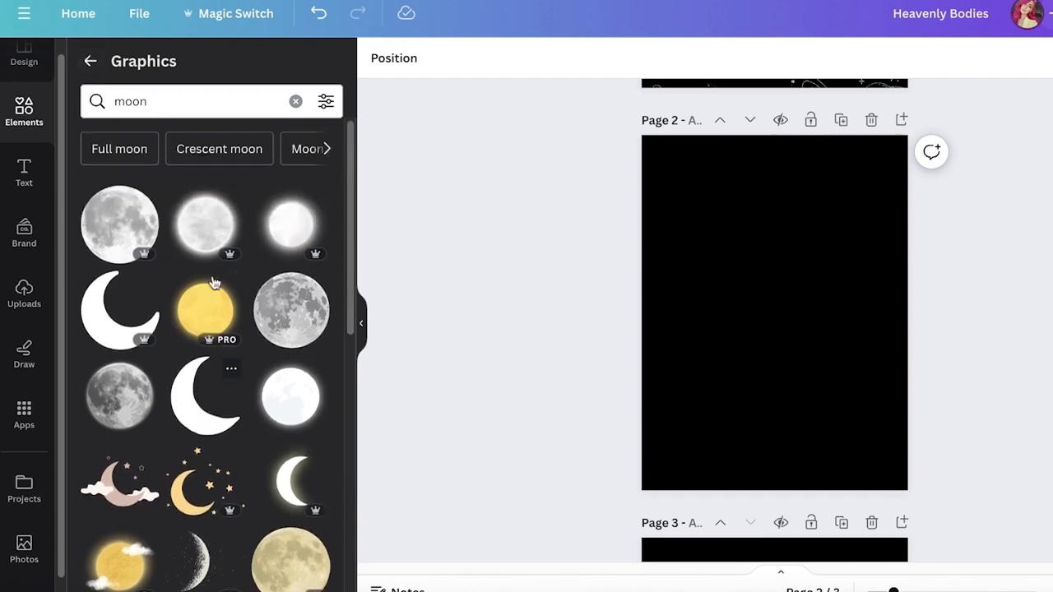
click(207, 222)
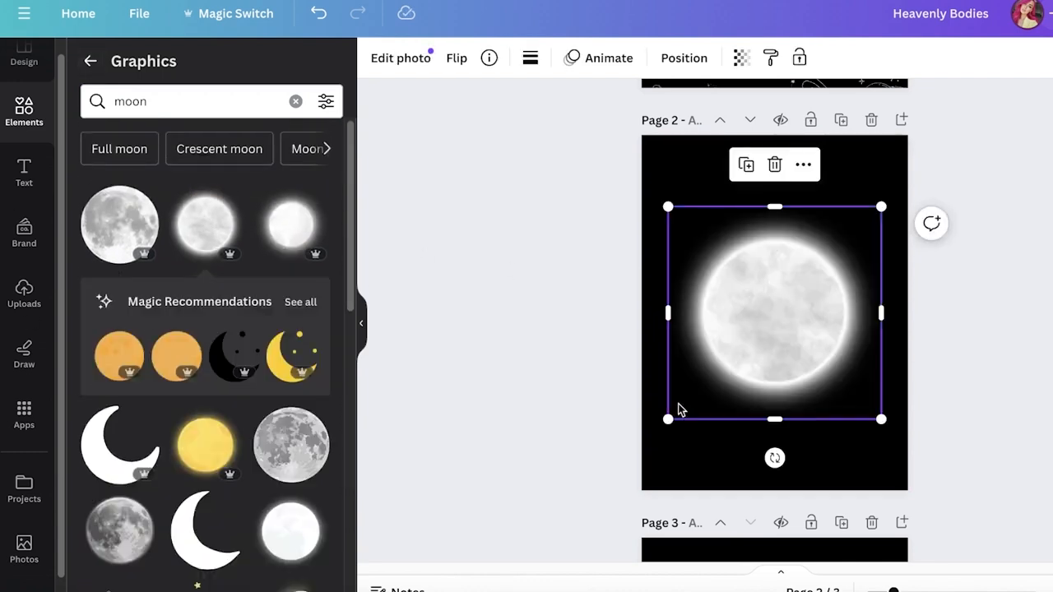
Add the horizontal moon-phases graphic near the top of page 2 and delete the glowing full moon.
scroll(284, 209, down, 5)
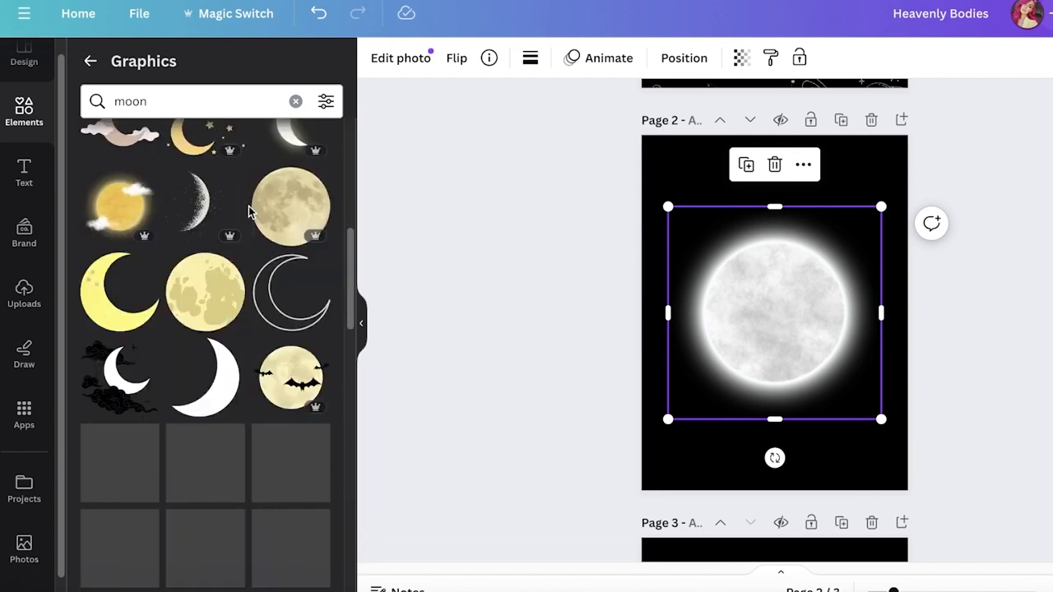
scroll(177, 438, down, 1)
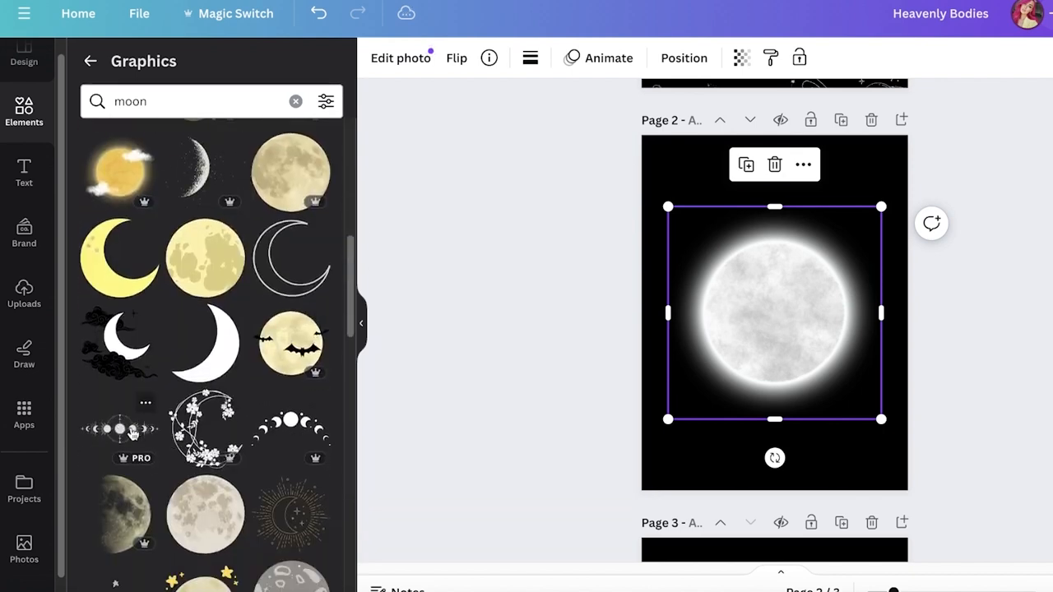
scroll(131, 433, down, 3)
click(124, 222)
drag(785, 312, 771, 211)
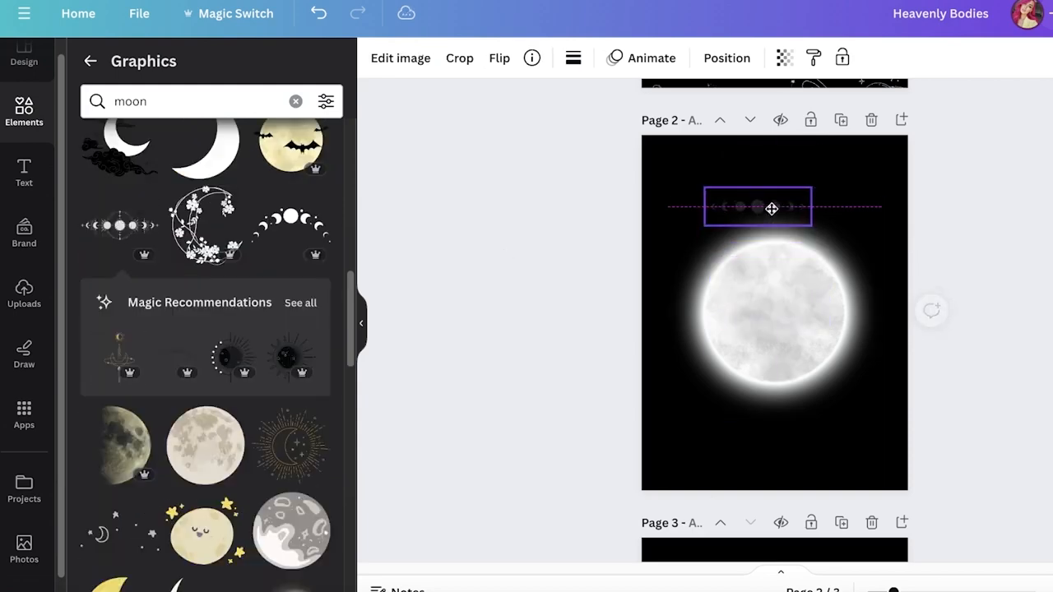
click(796, 301)
key(Delete)
Recolor the moon-phases graphic on page 2, changing its three dark colors to white, light grey and medium grey.
click(749, 222)
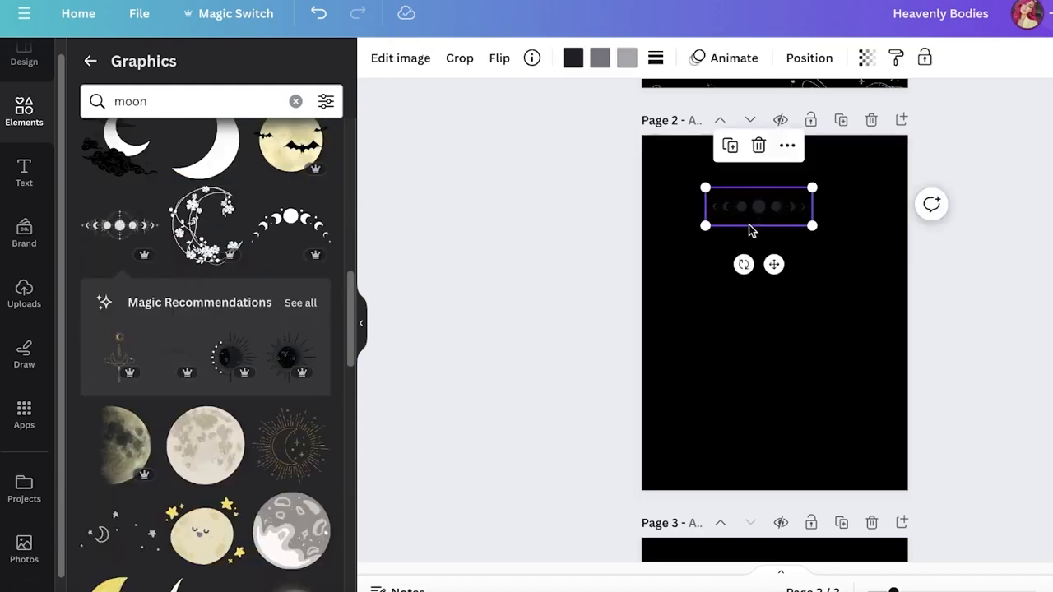
click(576, 64)
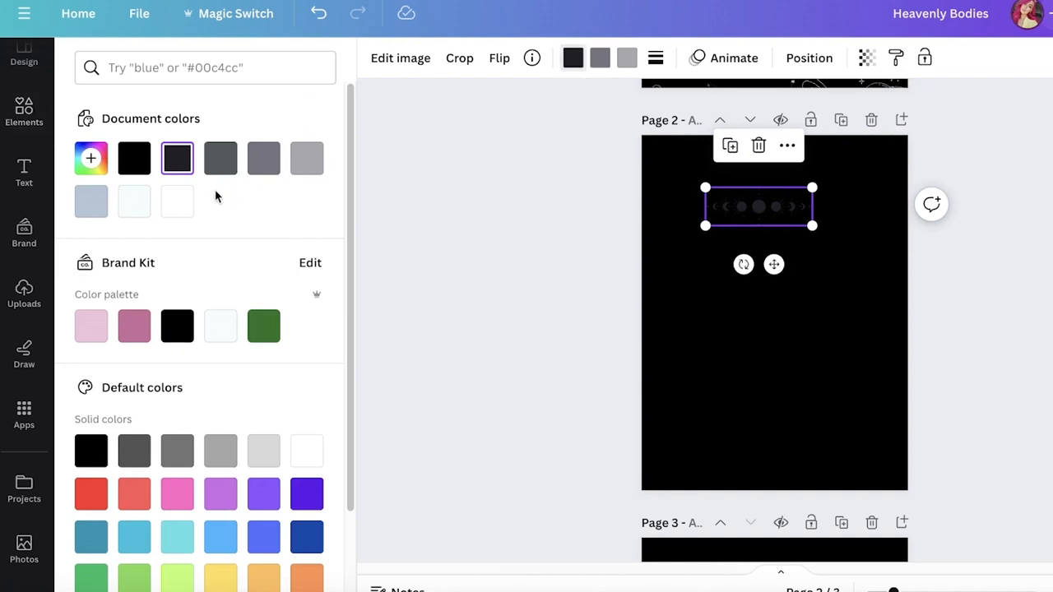
click(177, 202)
click(600, 59)
click(134, 201)
click(626, 59)
click(134, 201)
click(90, 158)
click(108, 217)
drag(108, 218, 94, 239)
click(627, 59)
click(91, 158)
click(444, 235)
Browse the moon-phases graphic's Magic Recommendations and try out the dark starry circular moon on page 2.
click(298, 304)
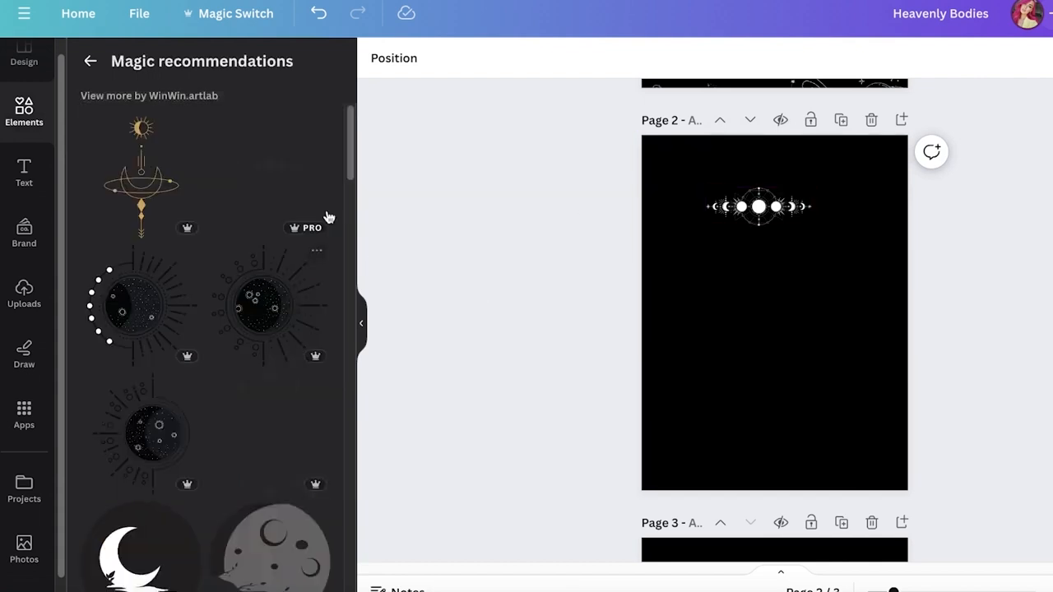
scroll(136, 447, down, 1)
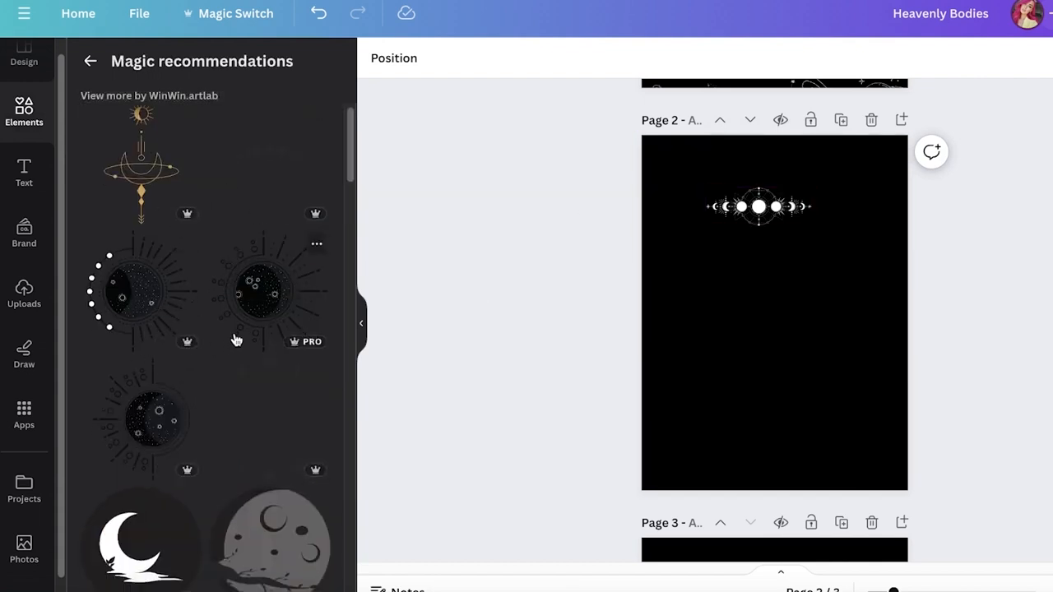
scroll(251, 311, down, 5)
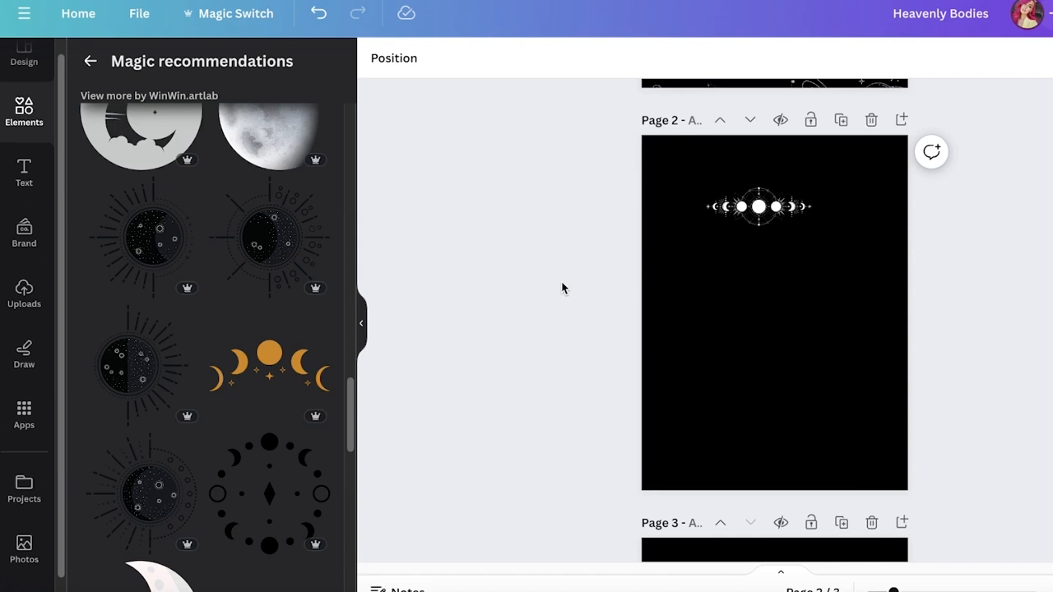
scroll(557, 288, down, 2)
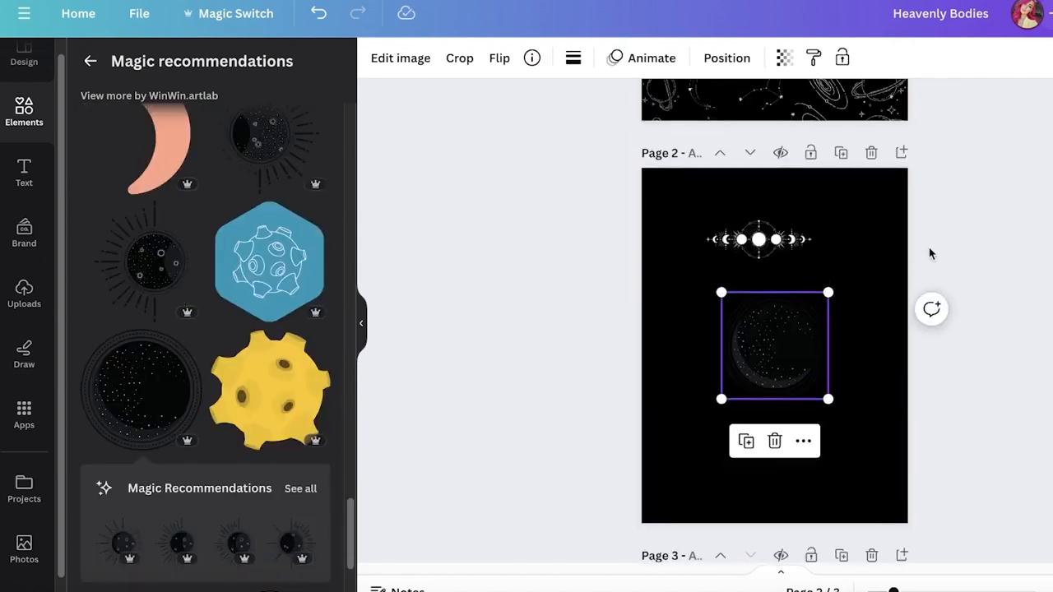
drag(731, 342, 728, 360)
key(Delete)
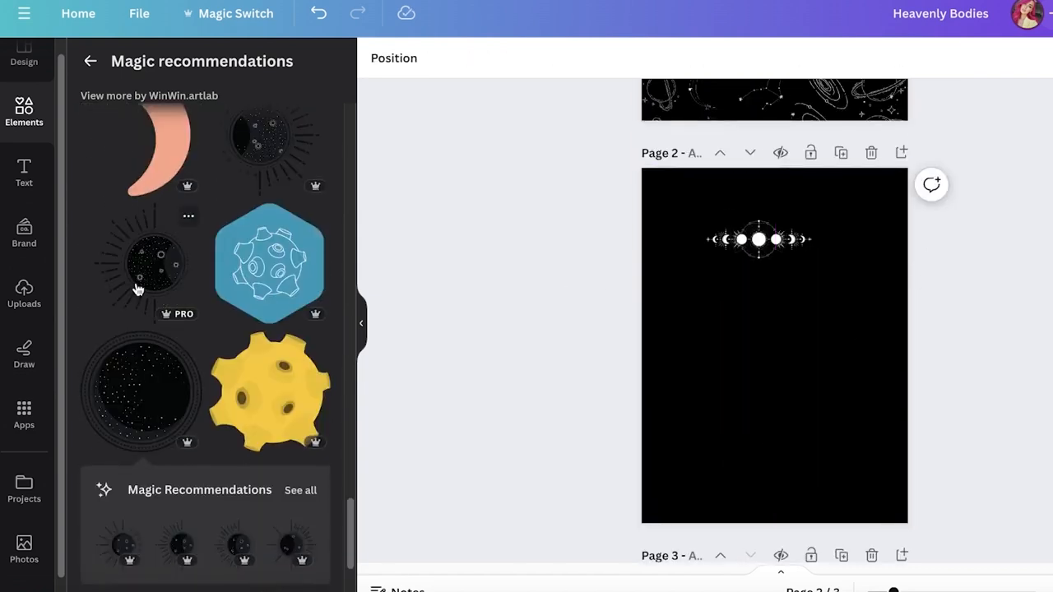
Try the dark half-sunburst moon graphic on page 2 and browse its Magic Recommendations for alternatives.
click(137, 287)
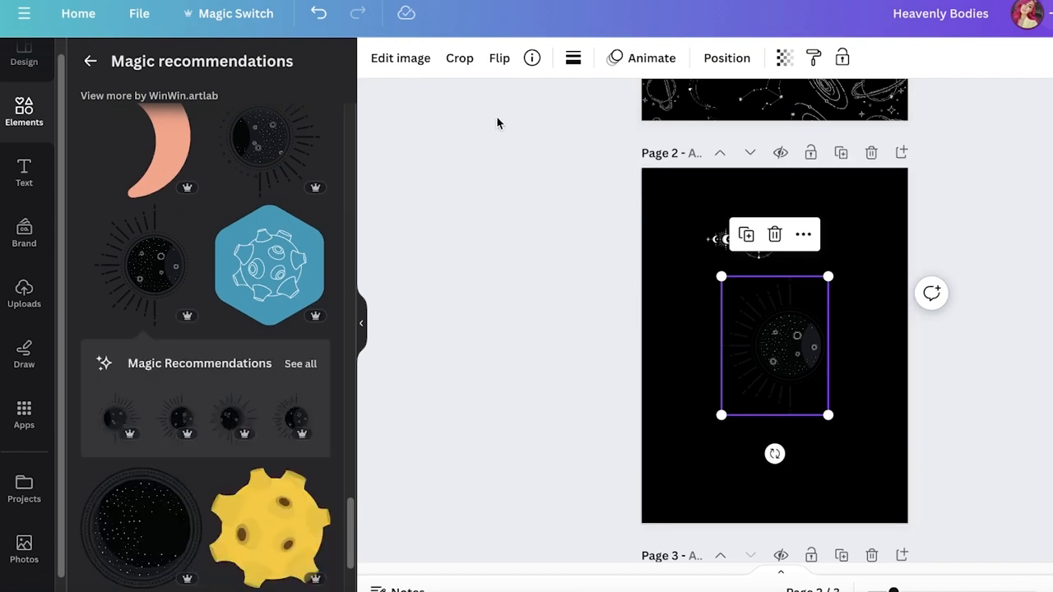
click(302, 364)
scroll(227, 369, down, 5)
scroll(220, 368, down, 5)
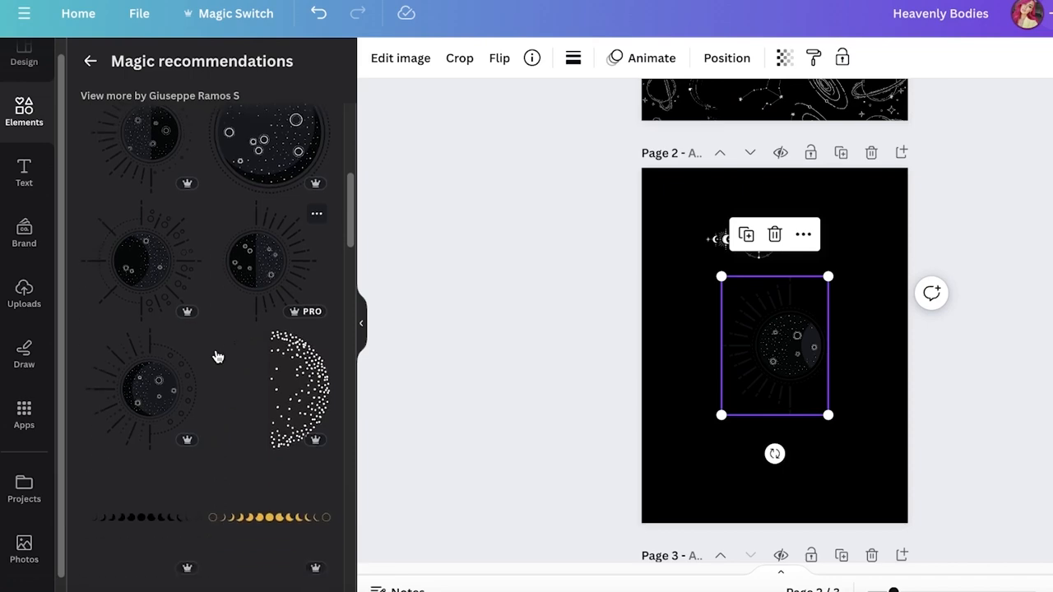
scroll(218, 357, down, 10)
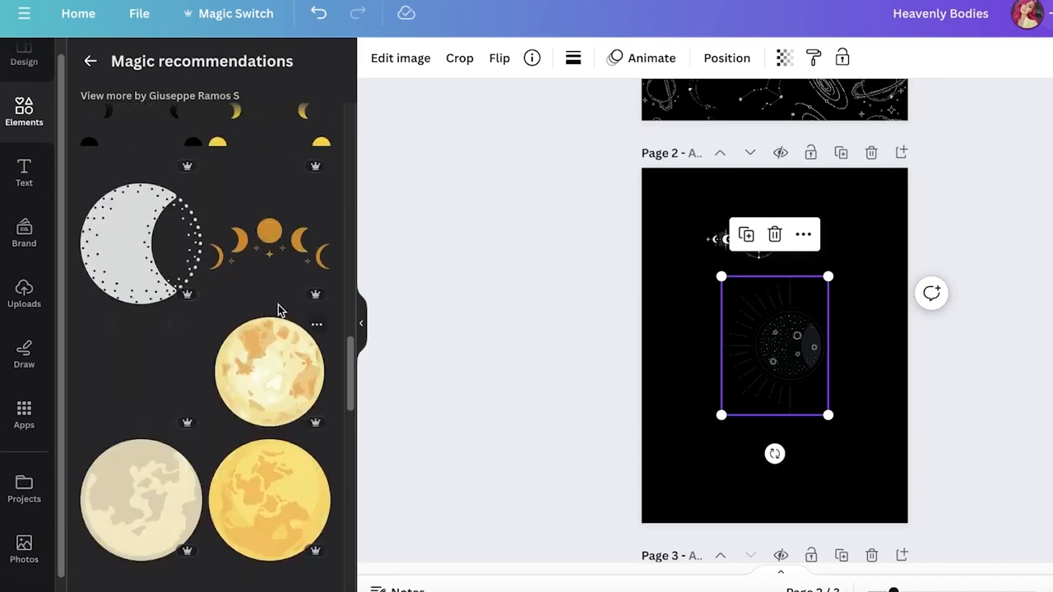
scroll(822, 313, down, 3)
scroll(732, 264, up, 3)
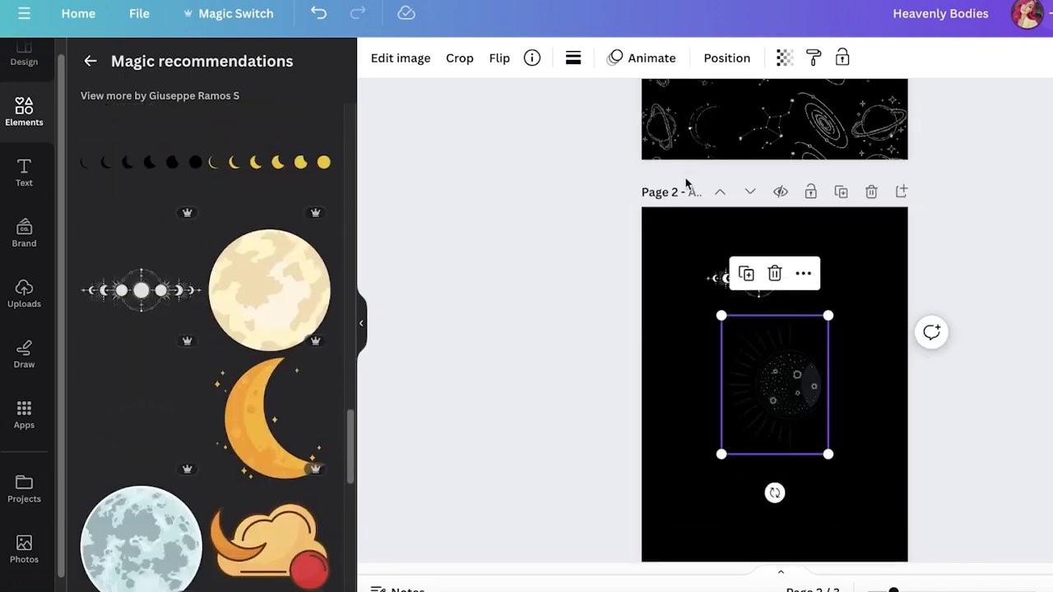
key(Delete)
Enlarge the moon-phases graphic beyond the width of page 2 and center it on the page.
click(761, 291)
drag(813, 299, 991, 486)
drag(811, 296, 717, 361)
scroll(717, 360, down, 1)
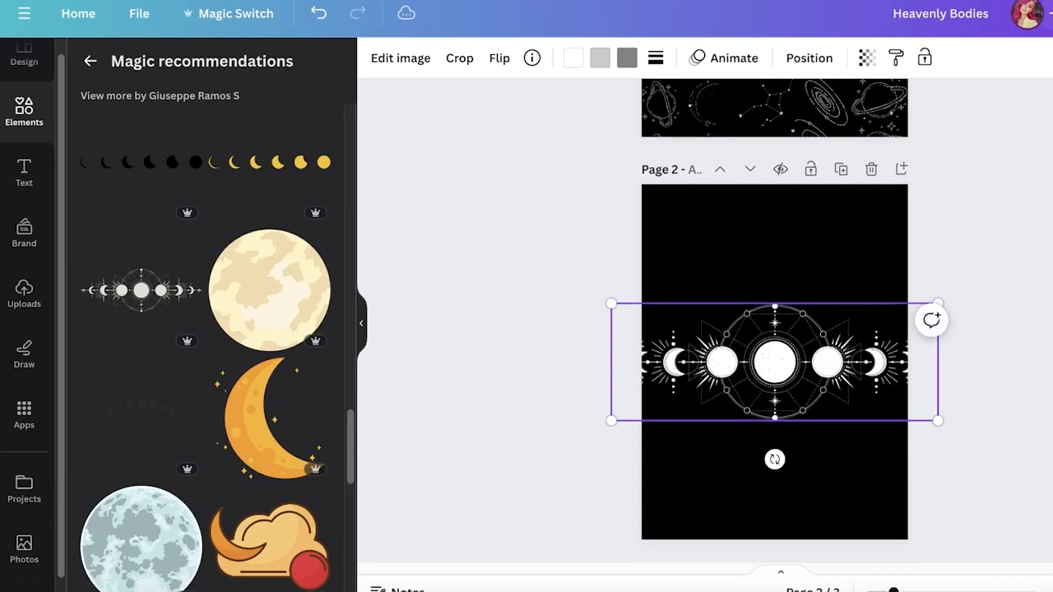
Rotate the enlarged moon-phases graphic to vertical and keep it centered on page 2.
scroll(805, 419, down, 2)
drag(774, 421, 939, 324)
drag(795, 337, 794, 341)
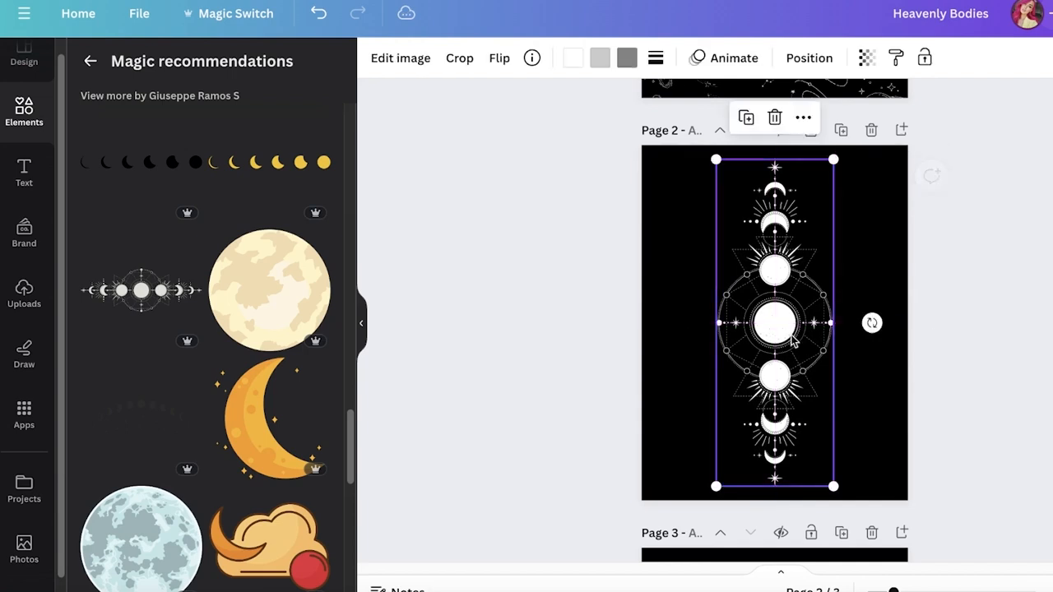
Search the elements for "stars" and show all matching graphics.
scroll(129, 306, down, 3)
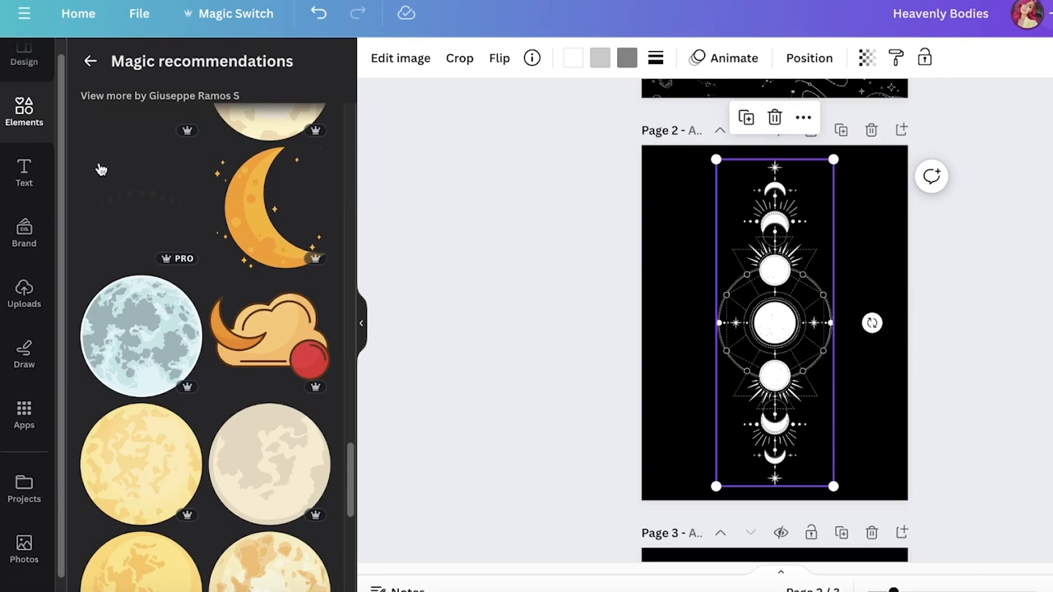
click(34, 130)
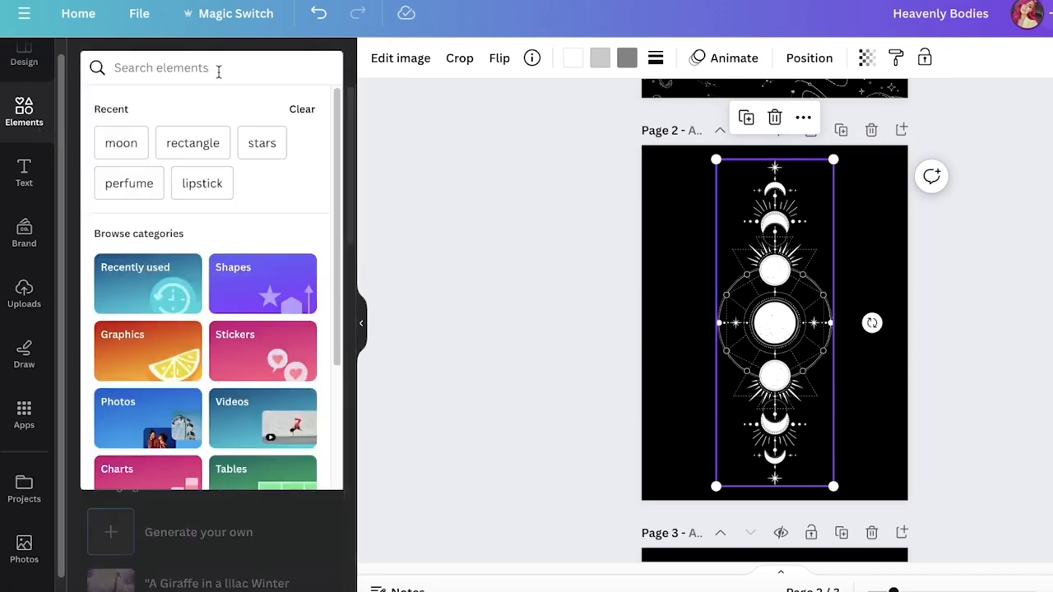
text(stars)
key(Return)
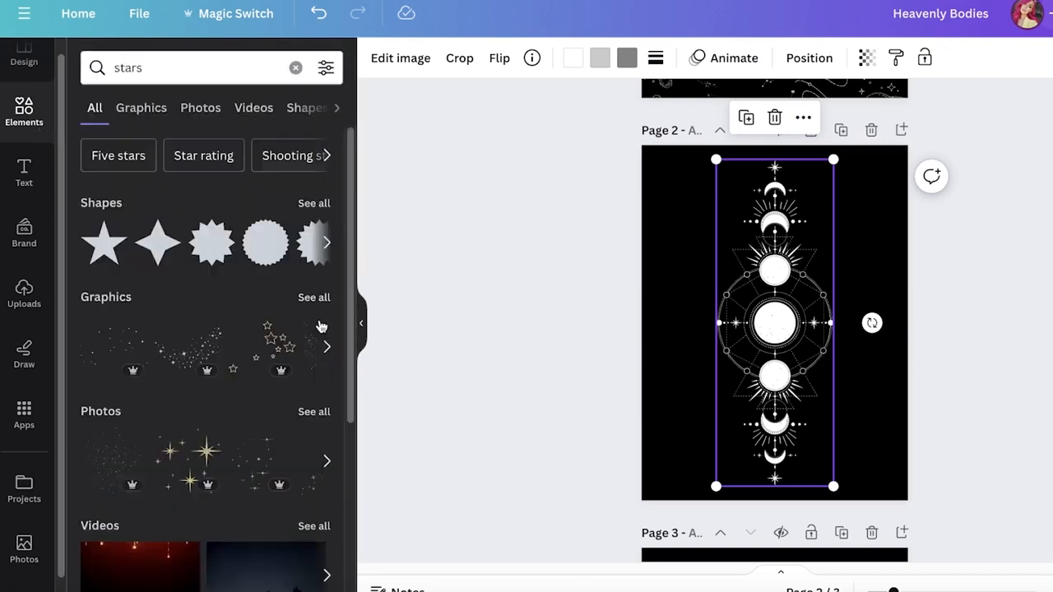
click(313, 298)
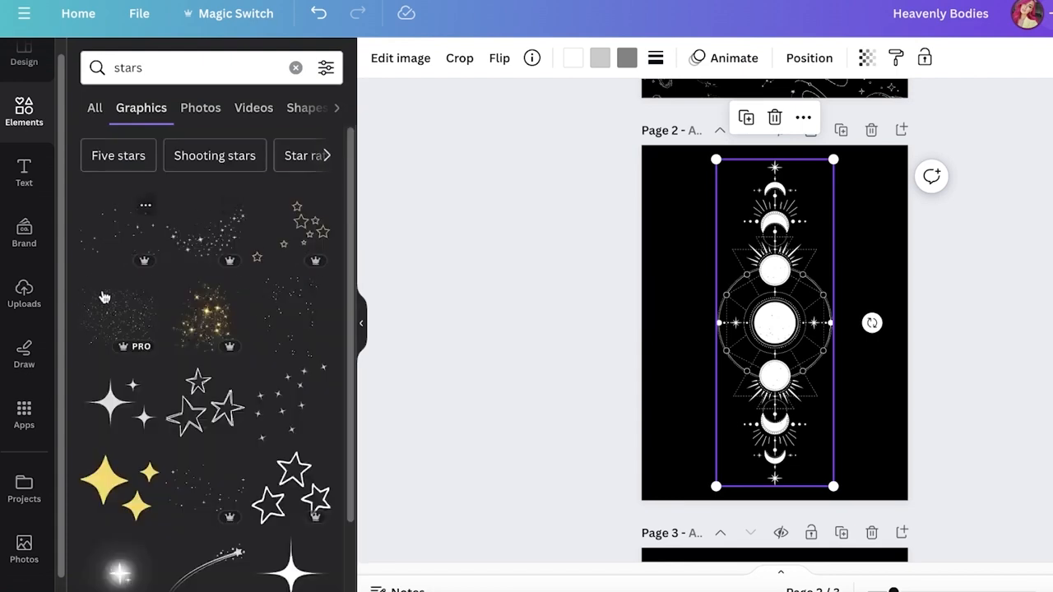
Add the dense starfield graphic to page 2, enlarge it beyond the page width, and cover the upper and lower halves with two copies.
click(104, 306)
drag(753, 334, 658, 194)
drag(734, 231, 1006, 421)
drag(674, 424, 743, 298)
drag(863, 243, 775, 273)
drag(902, 327, 965, 371)
drag(888, 271, 861, 452)
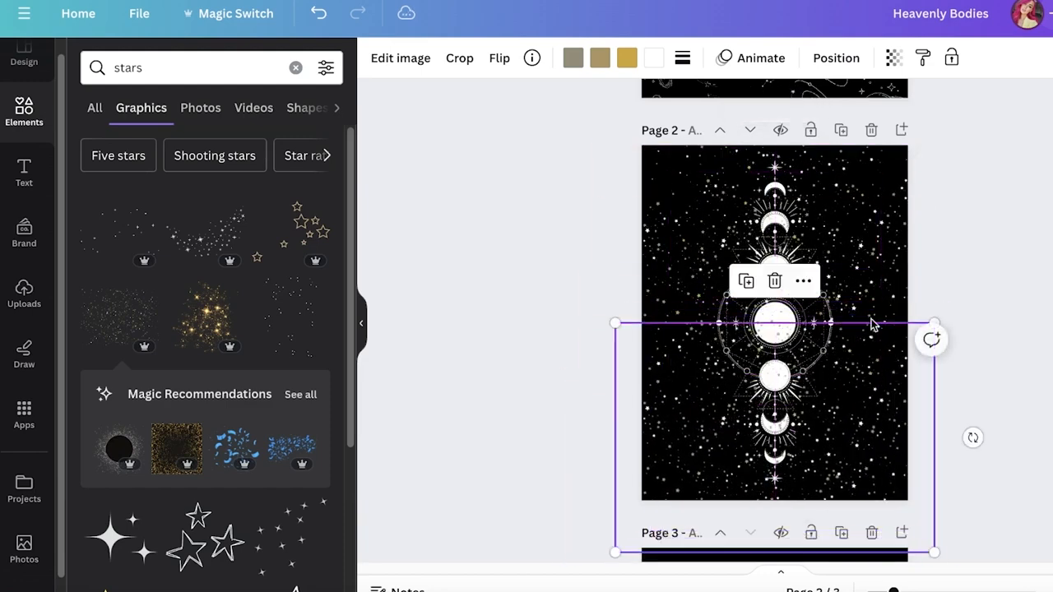
Send the upper and lower starfield graphics on page 2 to the back, behind the moon phases.
click(757, 229)
right_click(843, 230)
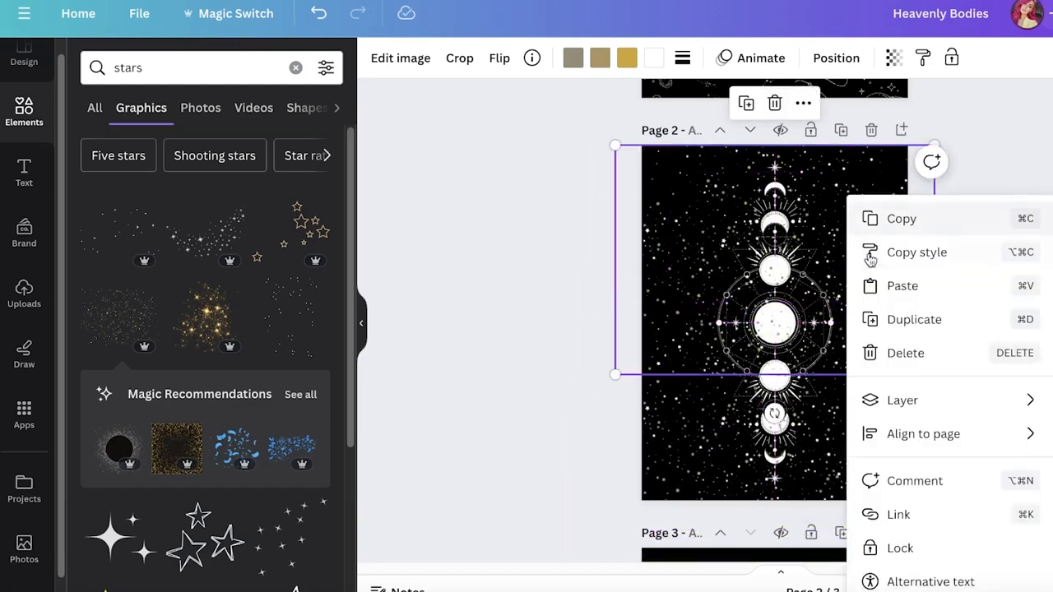
mouse_move(916, 407)
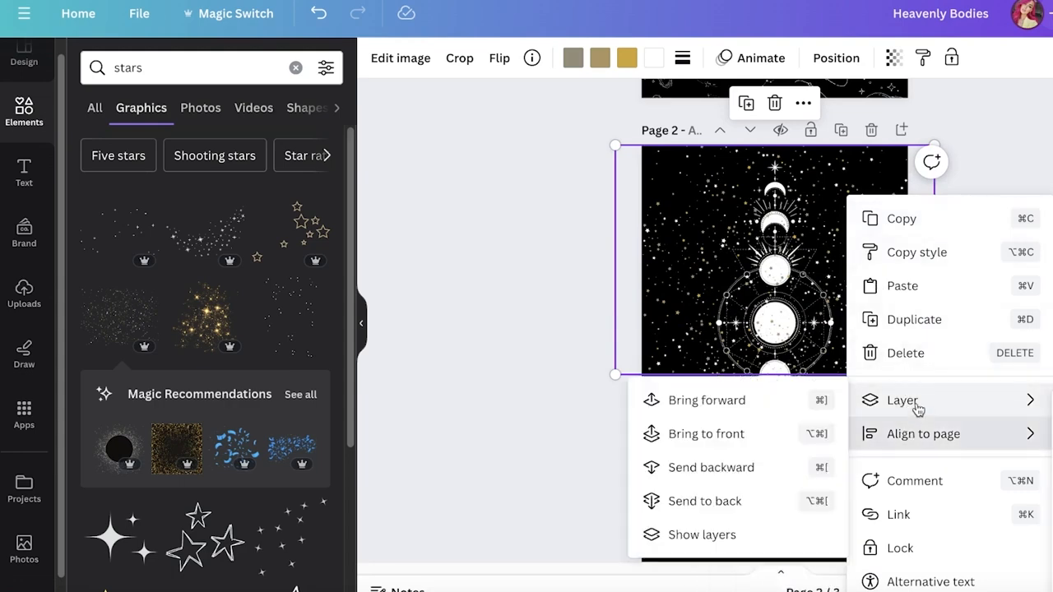
click(723, 502)
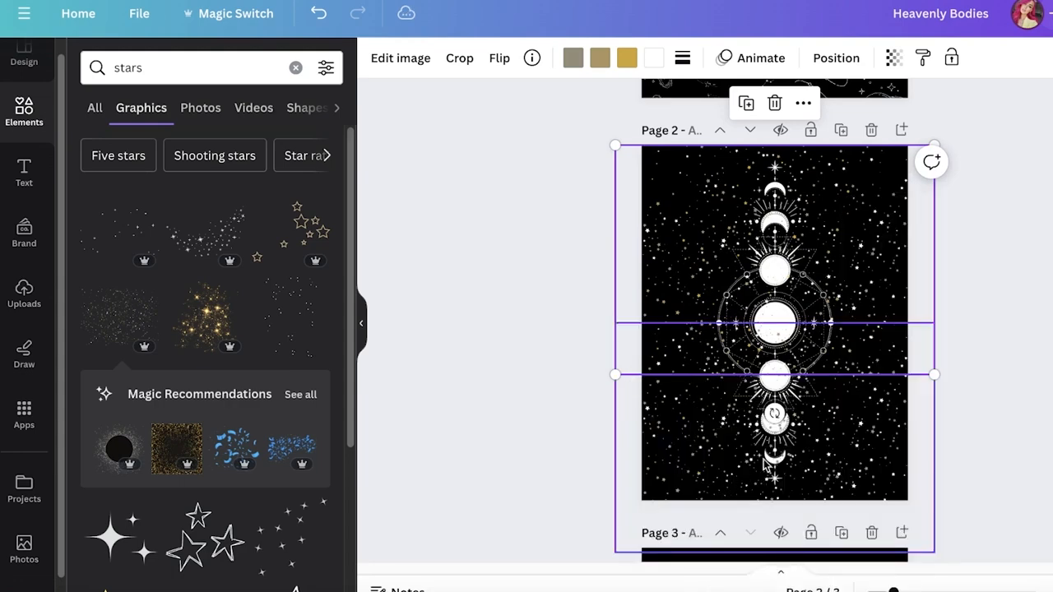
click(856, 430)
right_click(856, 430)
mouse_move(925, 443)
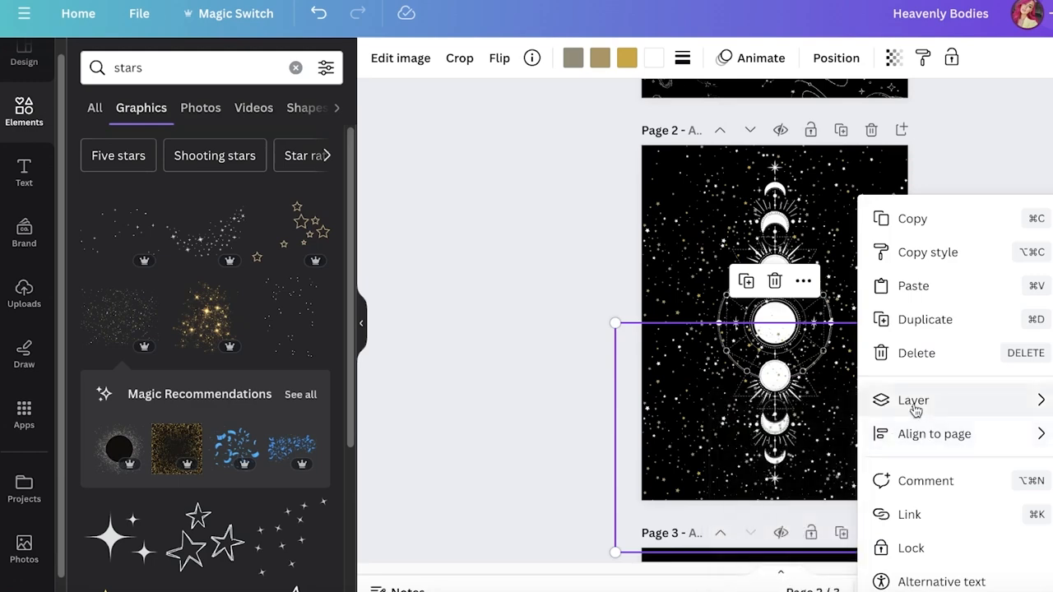
mouse_move(896, 411)
click(716, 501)
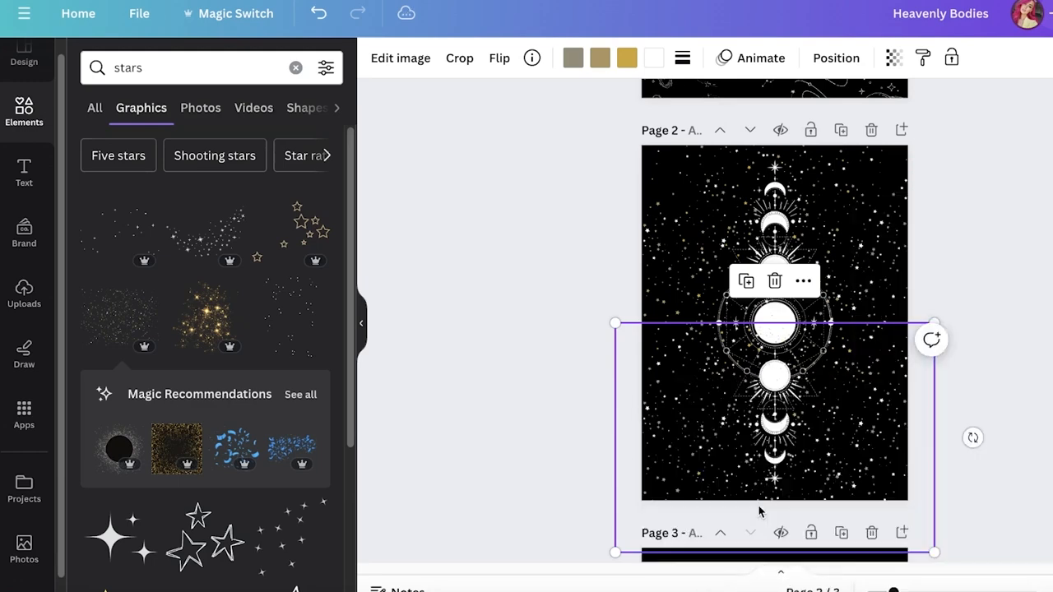
Check the layer-order options of the moon-phases graphic on page 2.
click(795, 411)
right_click(794, 411)
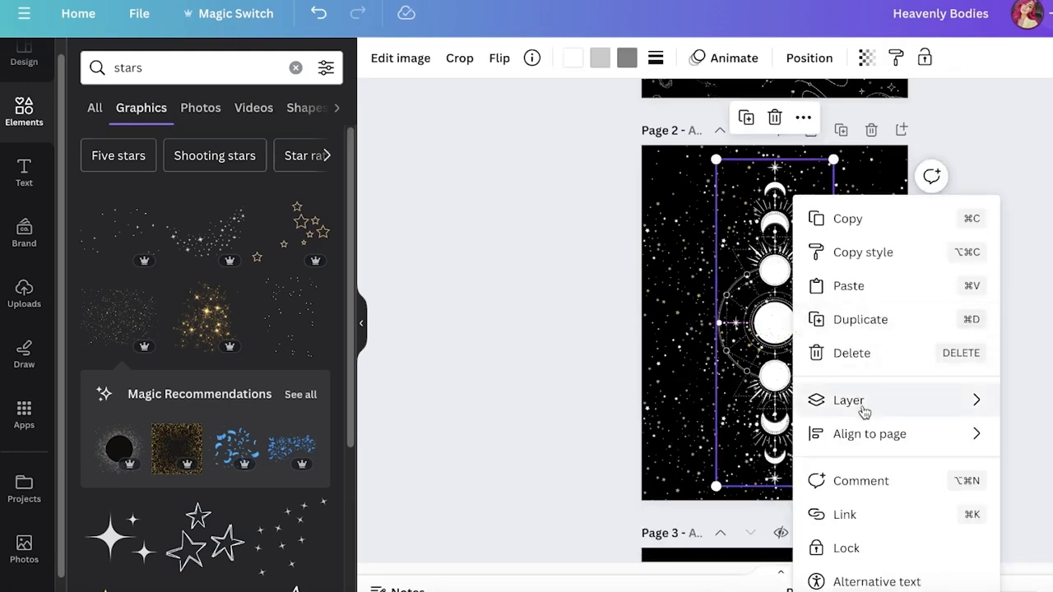
mouse_move(796, 418)
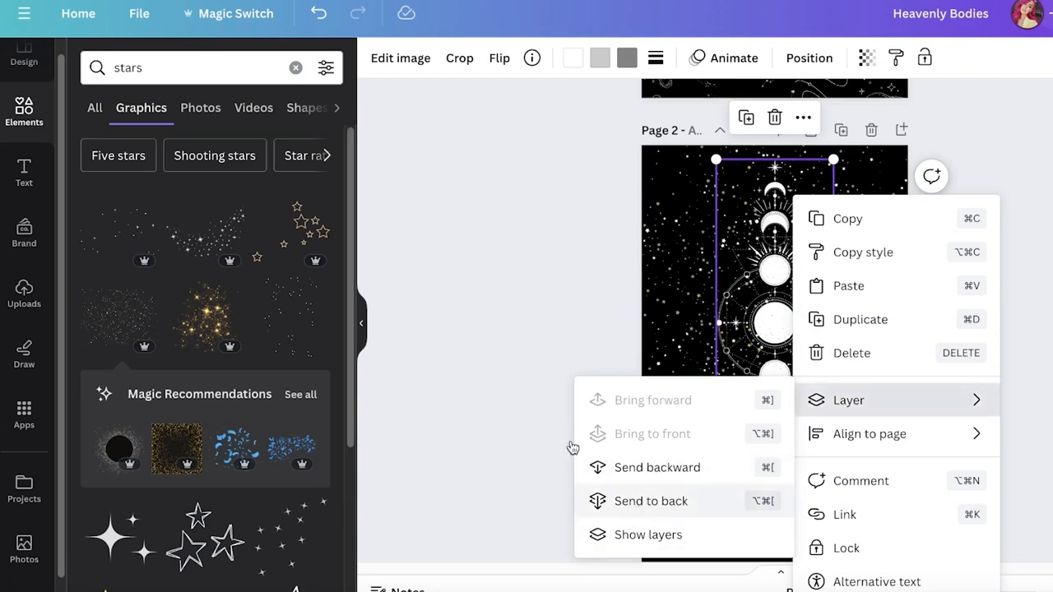
click(630, 497)
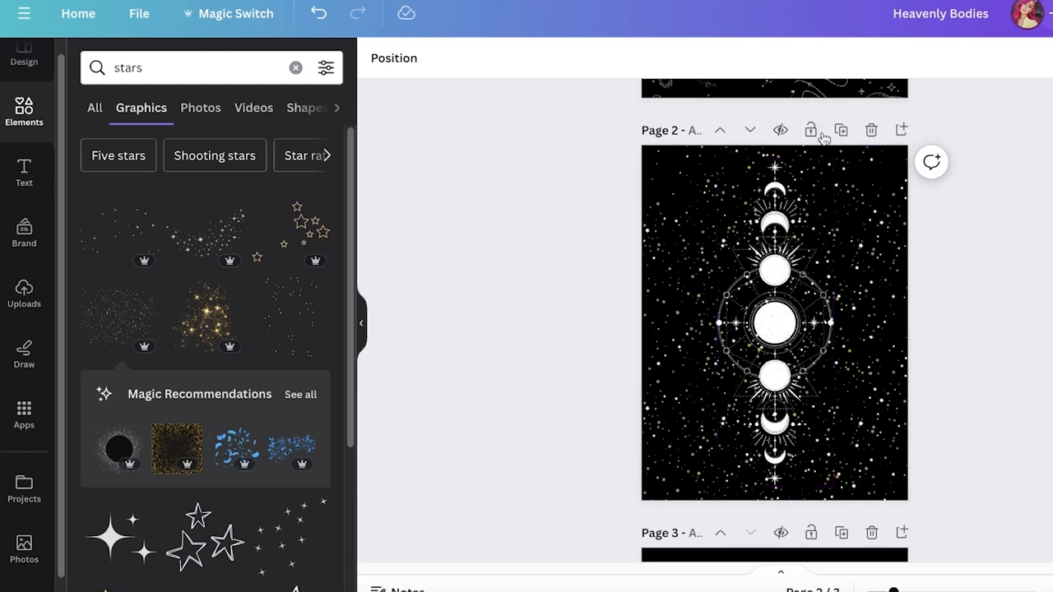
Go to the empty black page 3, search the elements for "sun" and show all matching graphics.
scroll(1034, 195, down, 2)
scroll(1034, 195, up, 6)
scroll(790, 247, down, 8)
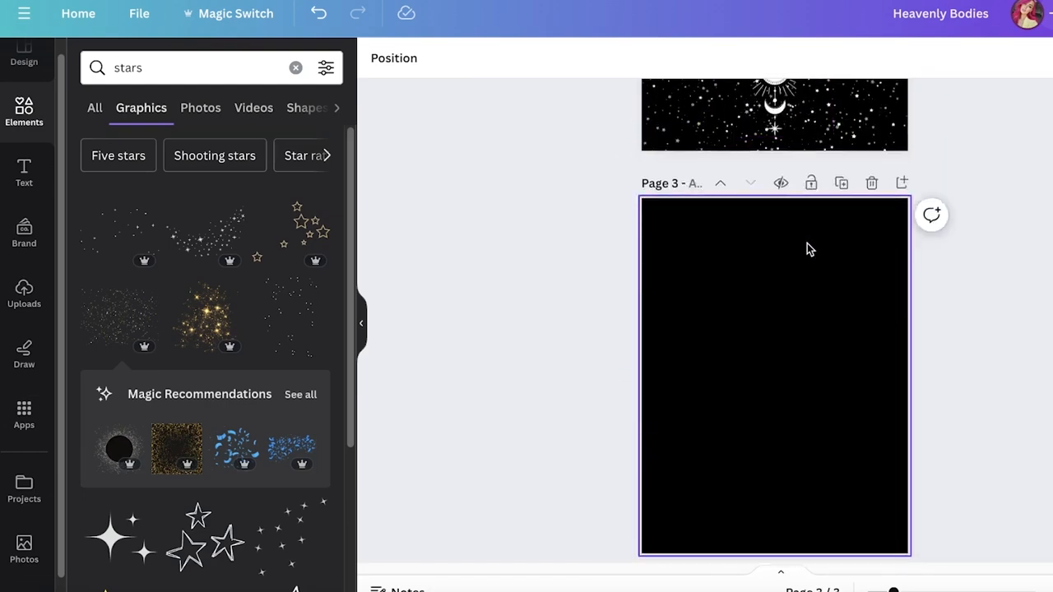
scroll(807, 248, down, 1)
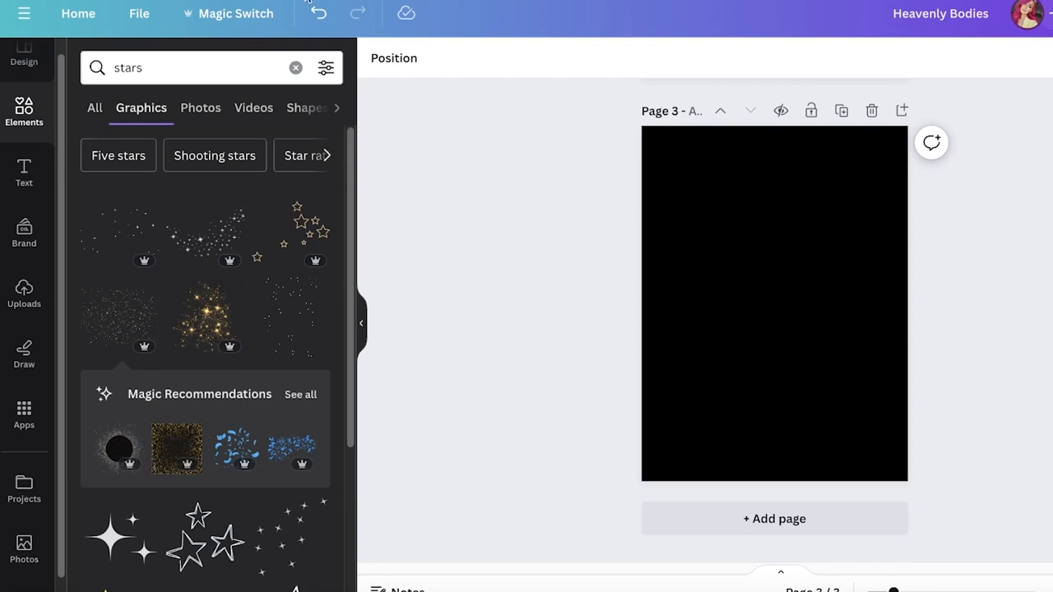
click(290, 70)
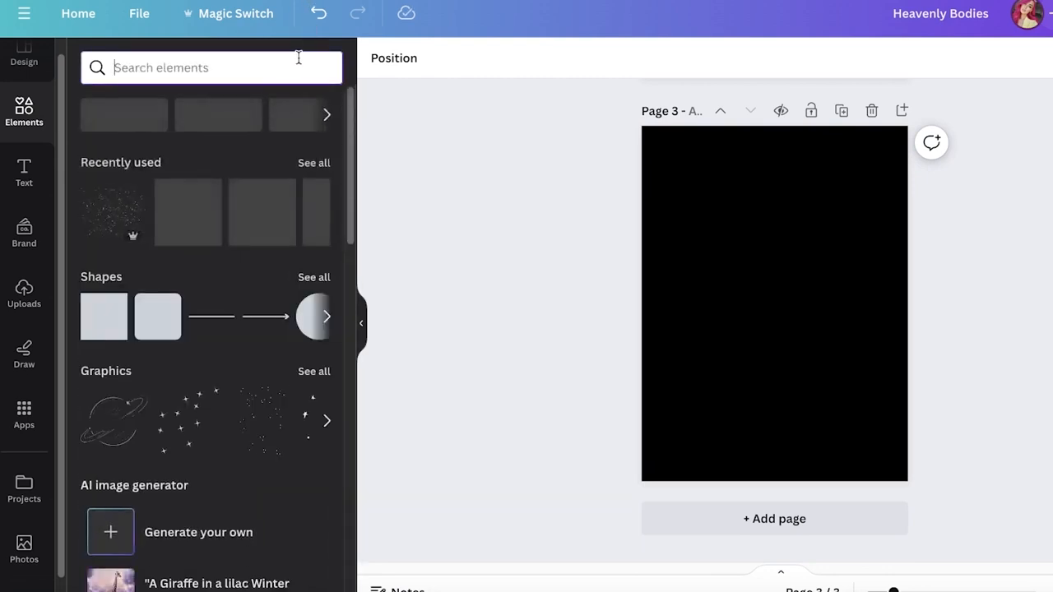
text(sun)
key(Return)
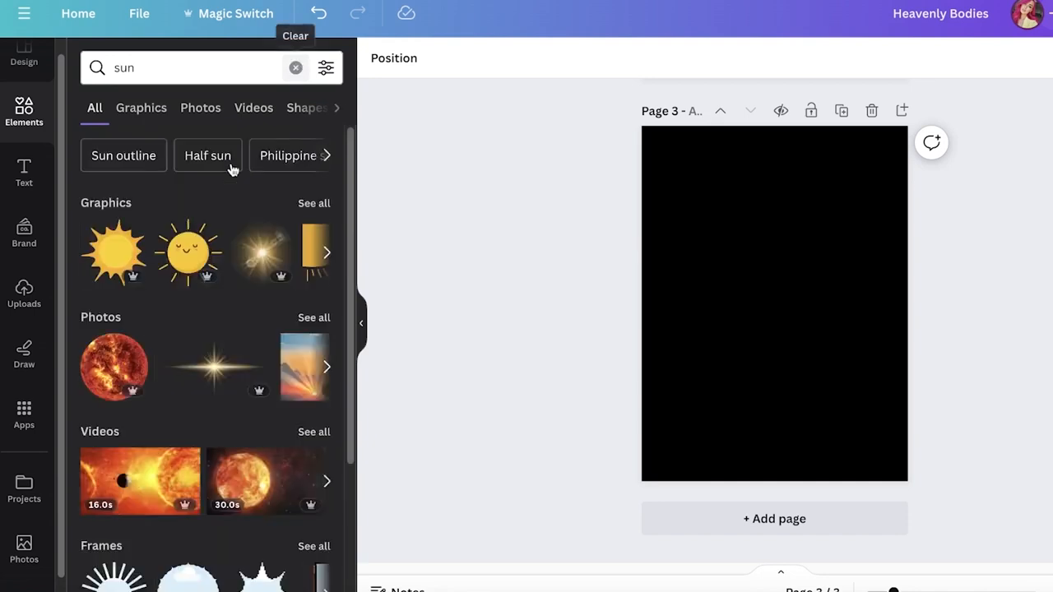
click(311, 206)
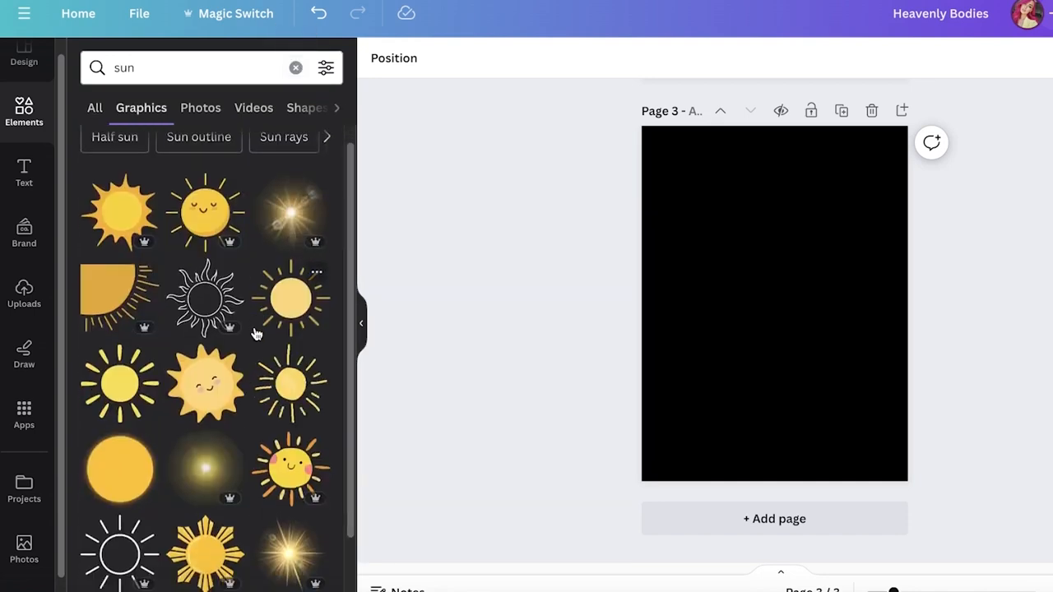
Add the hand-sketched sun with fine radiating rays to the center of page 3 and recolor it white.
scroll(254, 338, down, 5)
scroll(253, 342, down, 10)
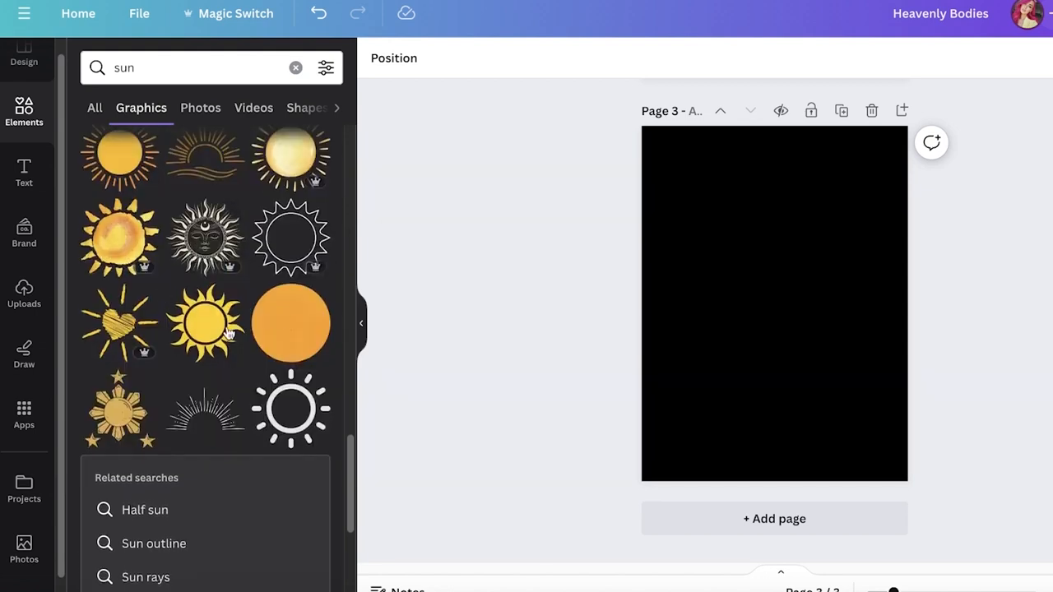
scroll(198, 271, down, 5)
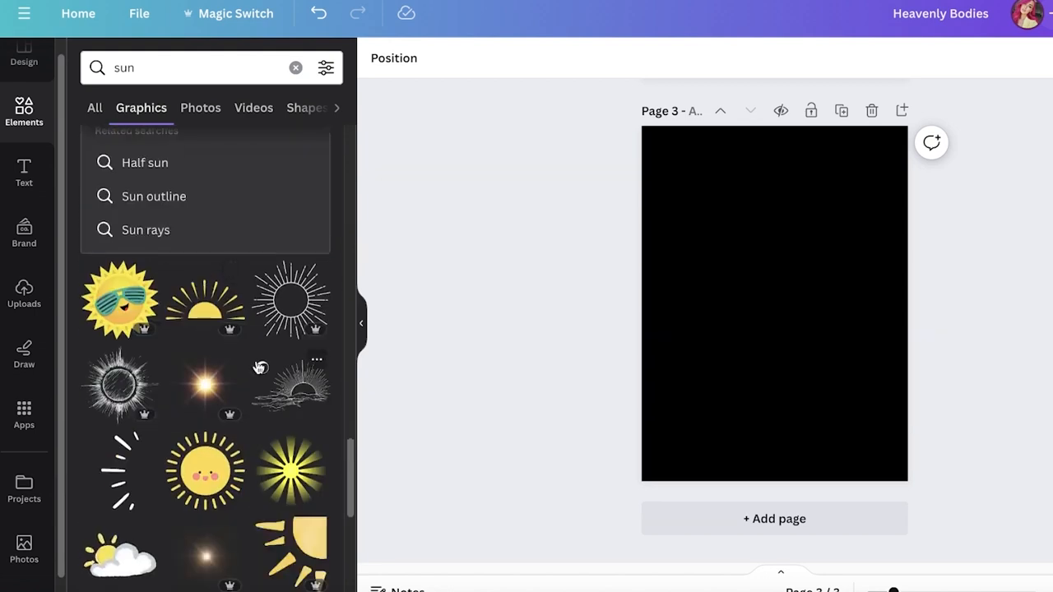
click(119, 384)
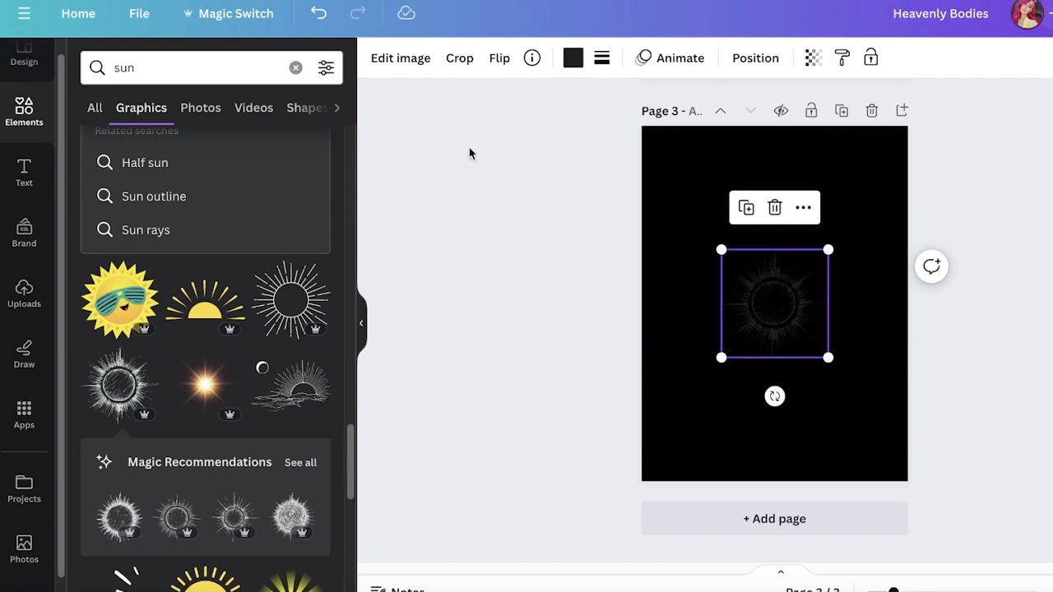
click(573, 58)
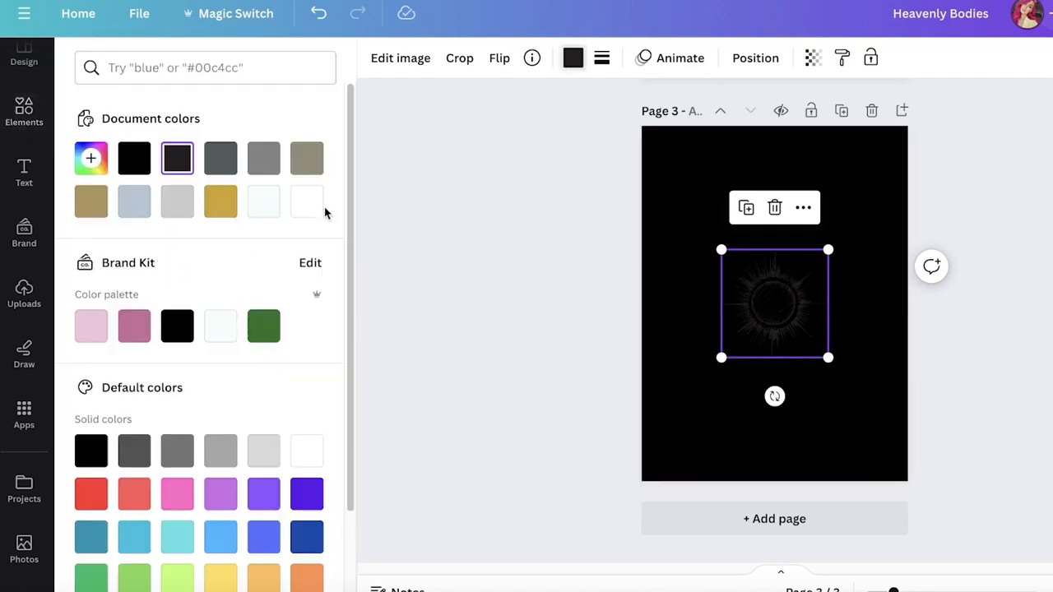
click(855, 270)
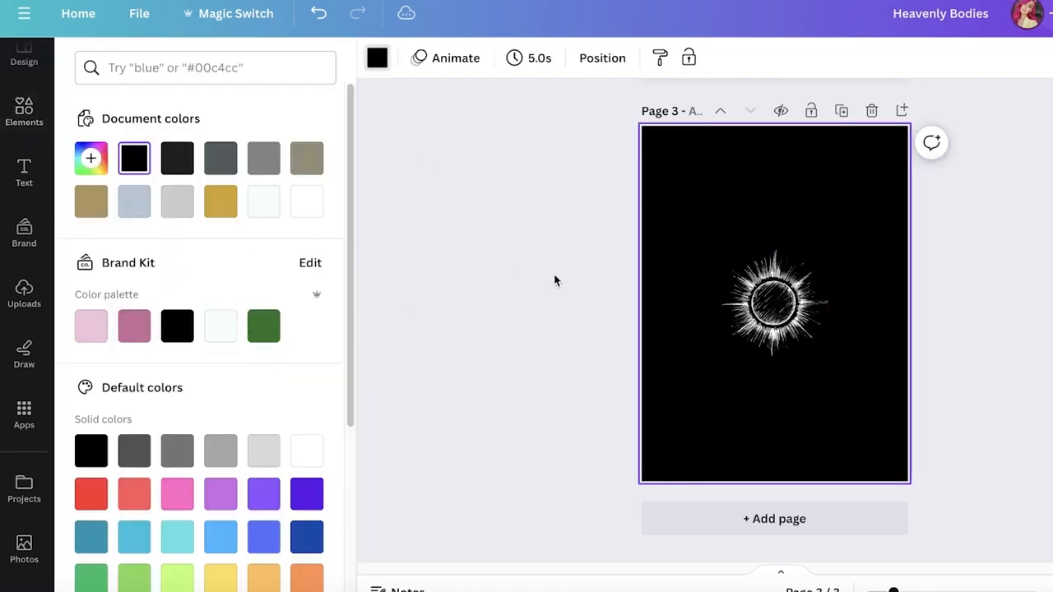
Browse the graphics' Magic Recommendations for artwork that matches the sketched sun.
click(24, 111)
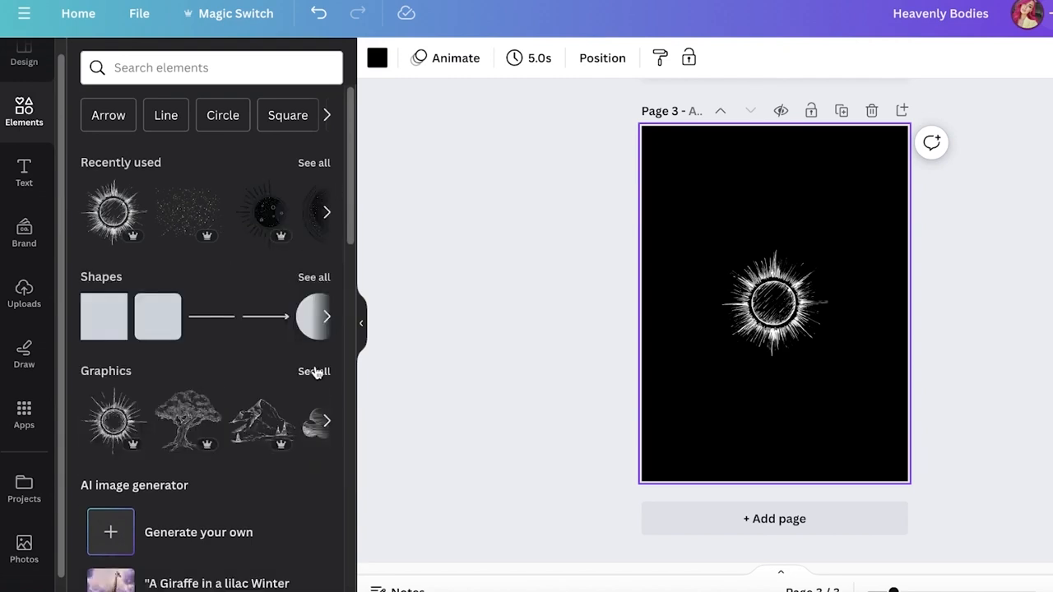
click(313, 371)
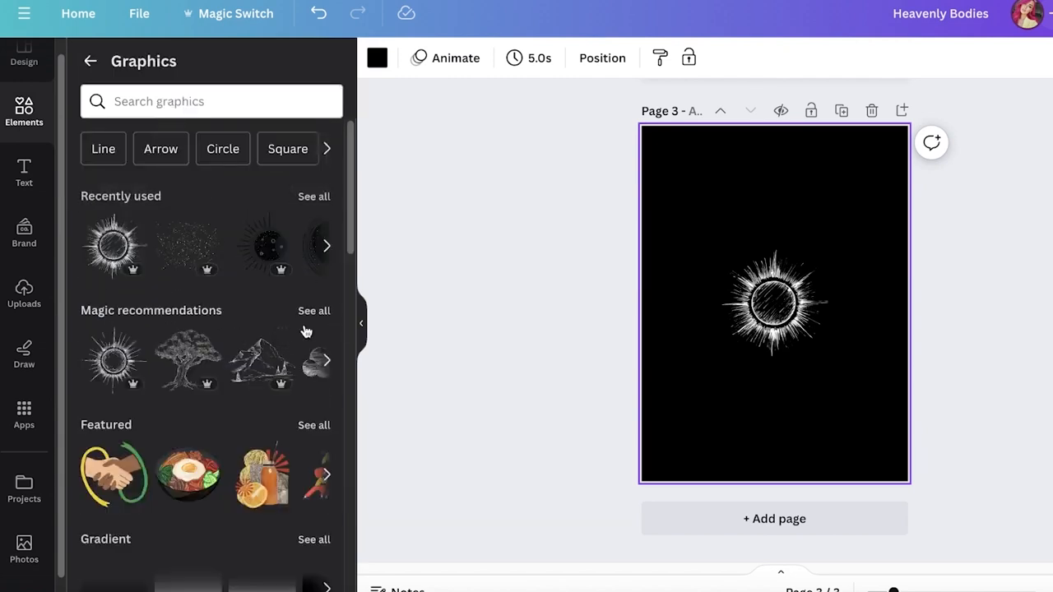
click(306, 314)
scroll(239, 368, down, 2)
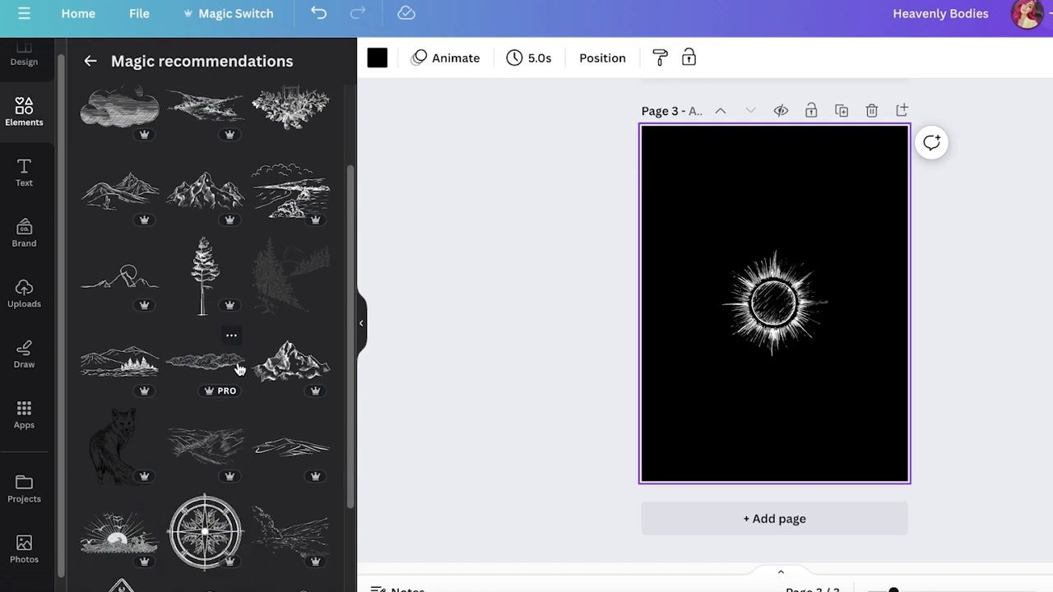
scroll(236, 390, down, 2)
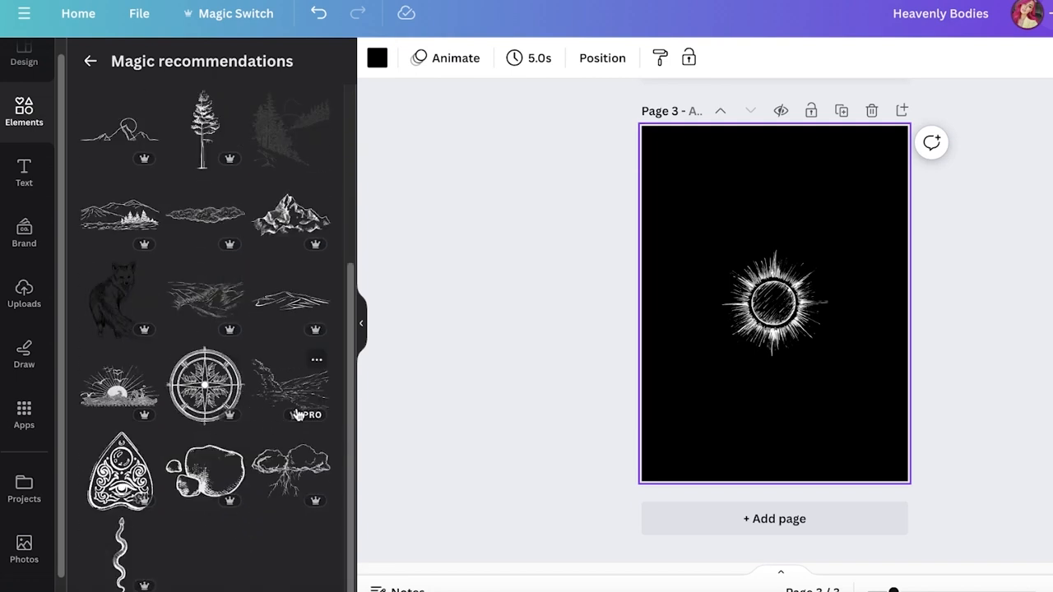
scroll(154, 485, up, 4)
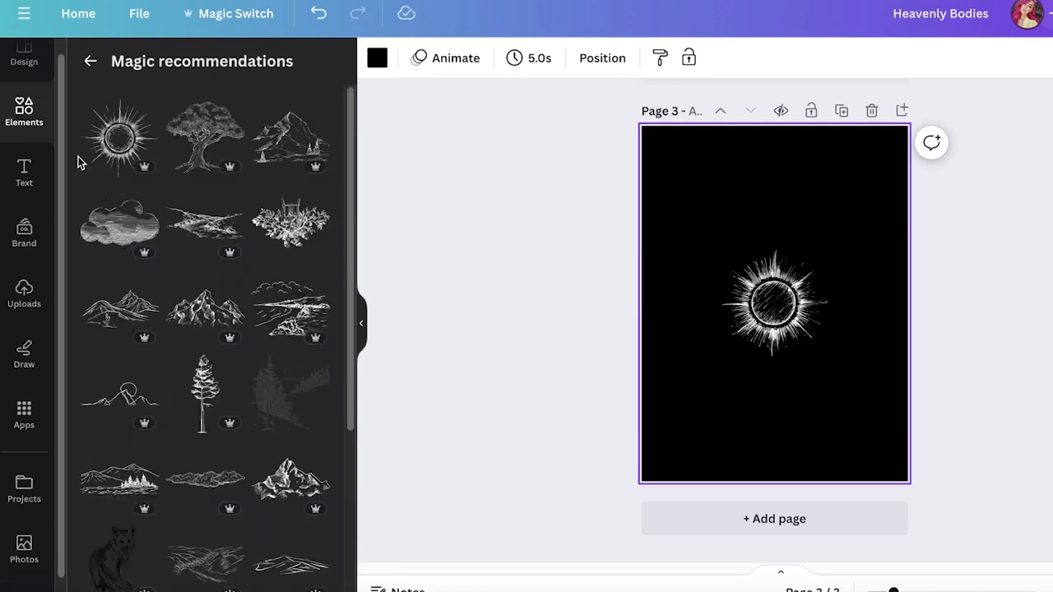
Search the elements for "stars" again and list all the star graphics for page 3.
click(23, 111)
click(146, 69)
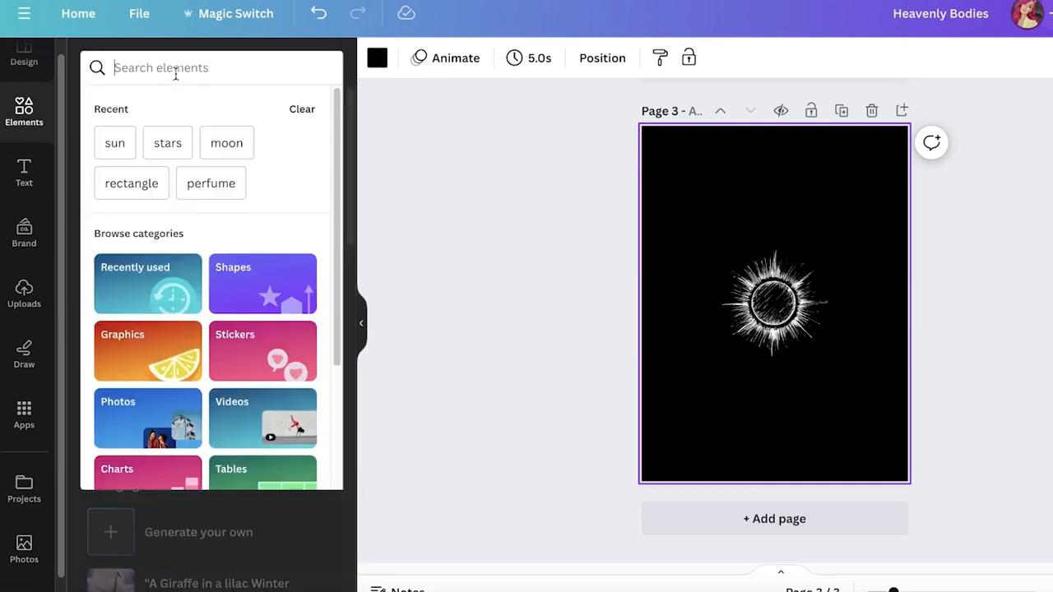
text(stars)
key(Return)
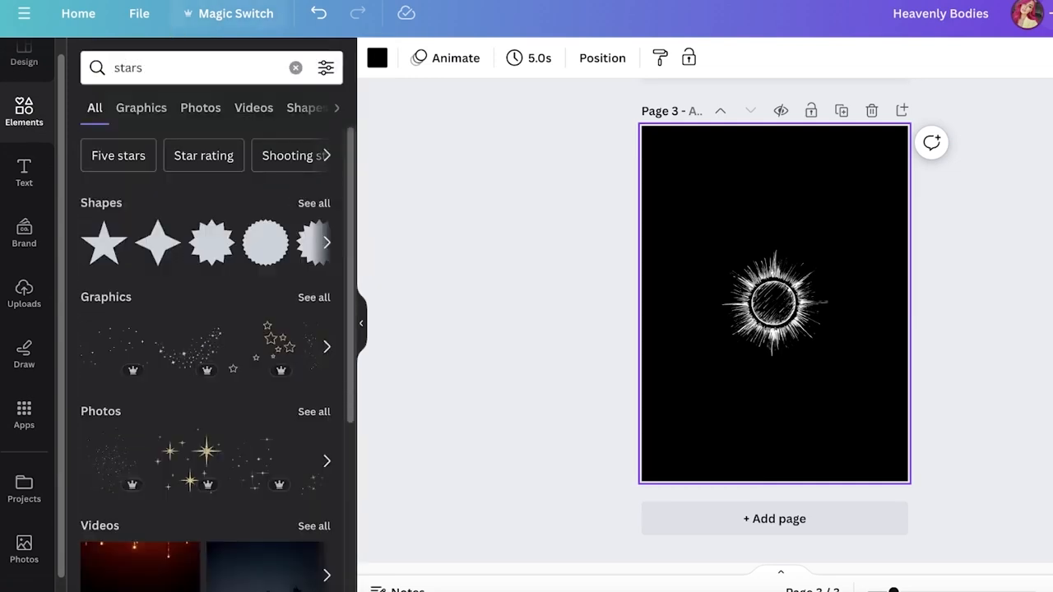
click(314, 298)
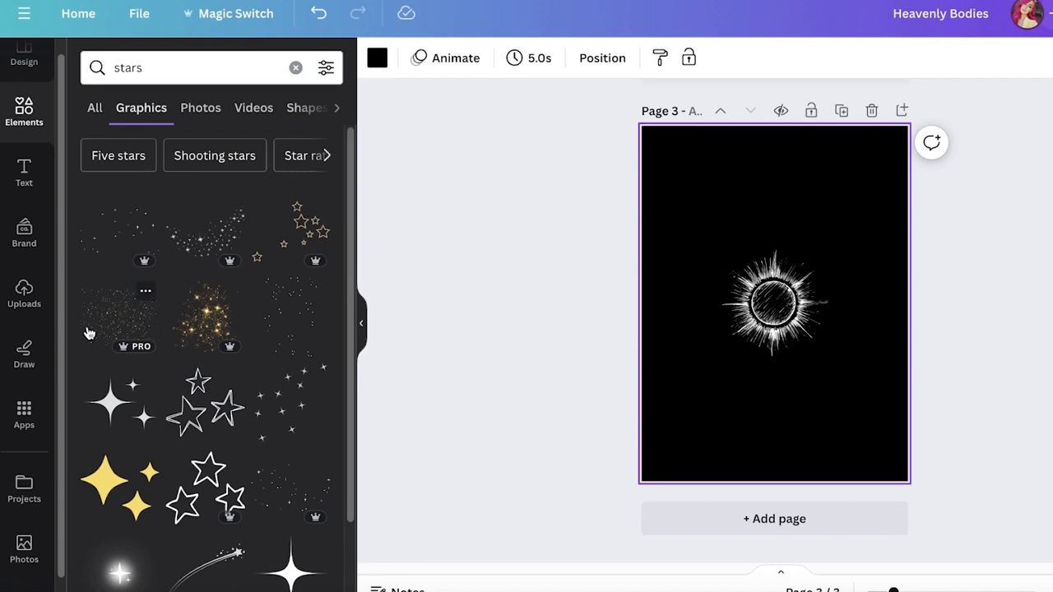
Add the sparse scattered-stars graphic to page 3, enlarge it, and arrange it with a copy diagonally above the sun.
click(116, 249)
drag(753, 295, 727, 269)
drag(812, 132, 833, 149)
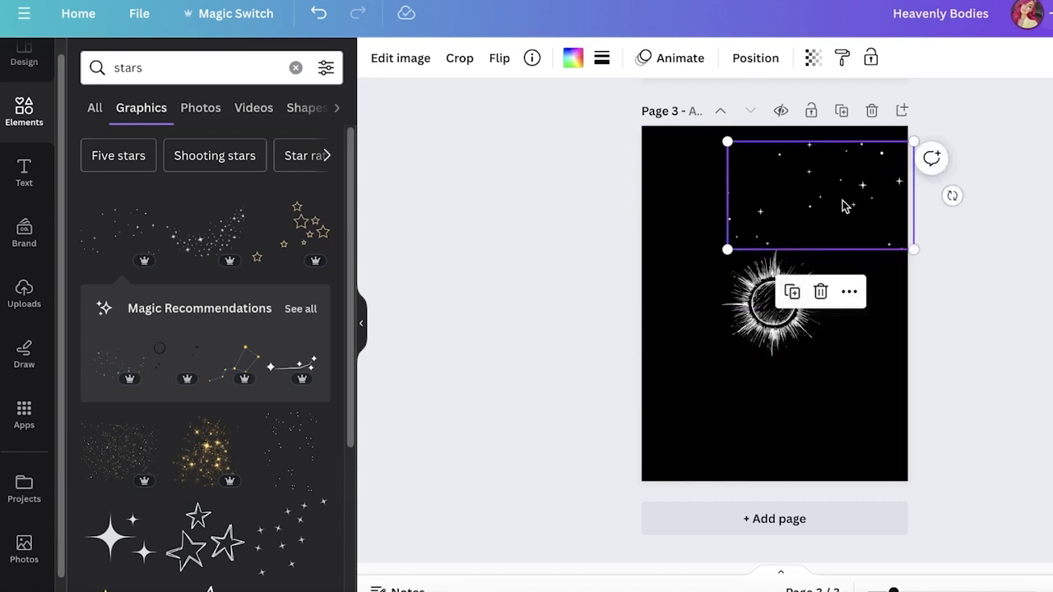
drag(952, 196, 739, 274)
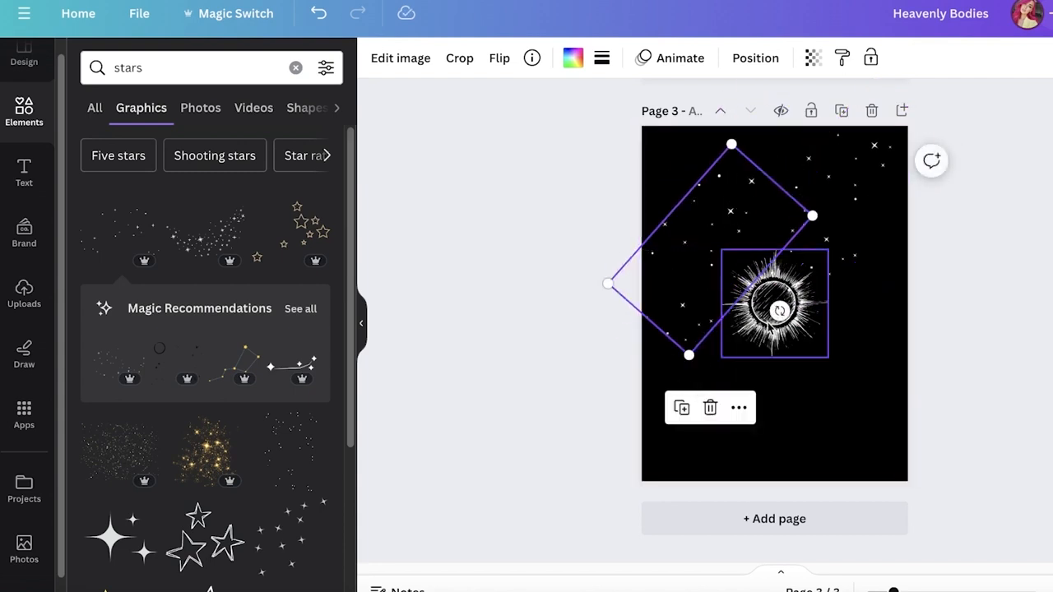
Rotate and position further copies of the scattered-stars graphic to fill the upper left and lower areas of page 3 around the sun.
drag(779, 311, 839, 244)
drag(674, 242, 676, 199)
key(ctrl+v)
drag(825, 187, 782, 376)
right_click(788, 380)
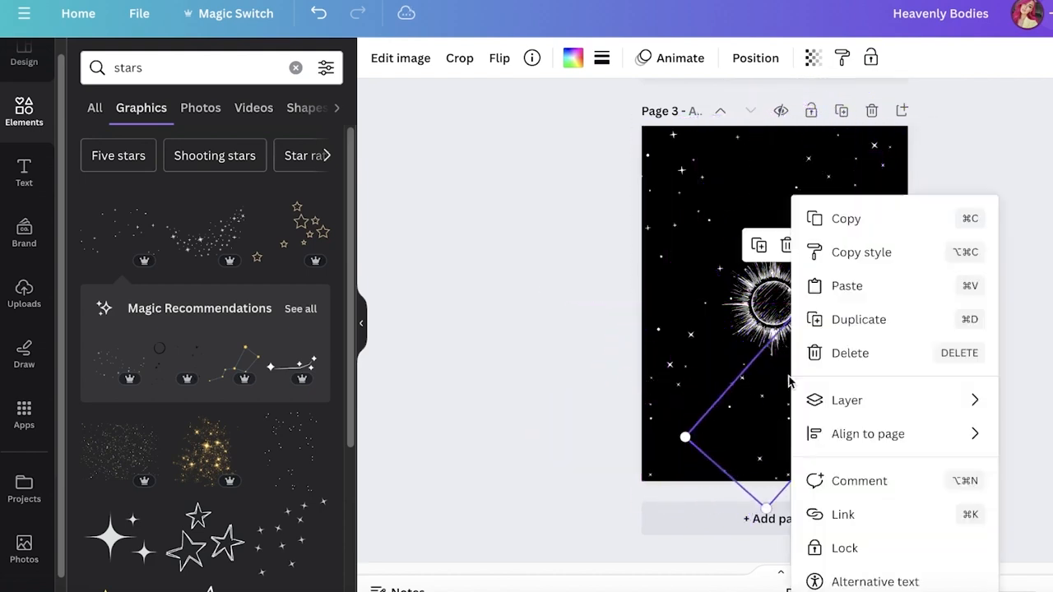
click(765, 394)
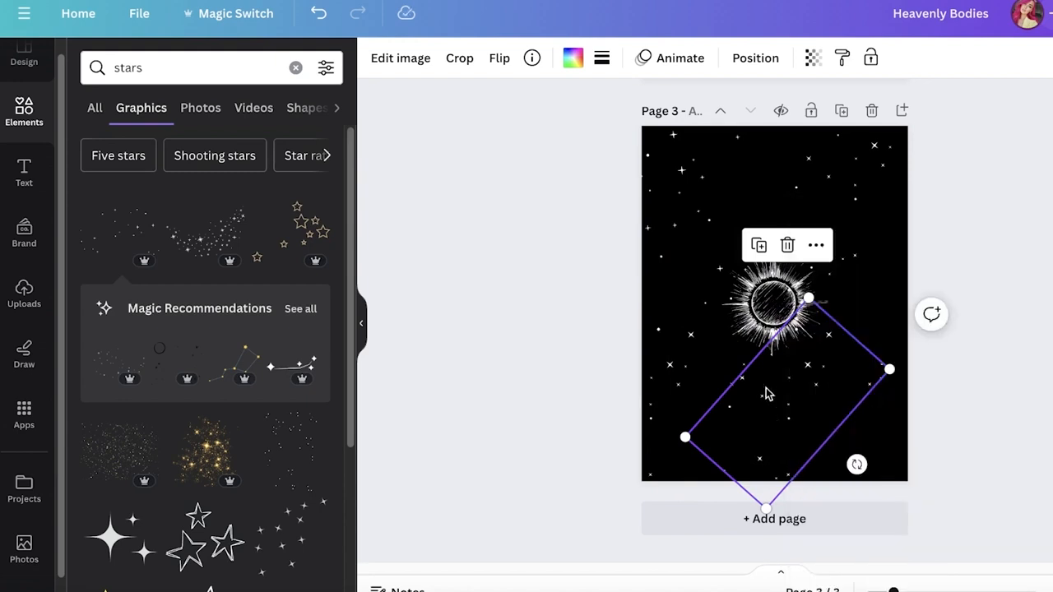
Flip, rotate and reposition the scattered-stars copies to spread the stars evenly around the sun on page 3.
click(495, 58)
drag(777, 402, 802, 421)
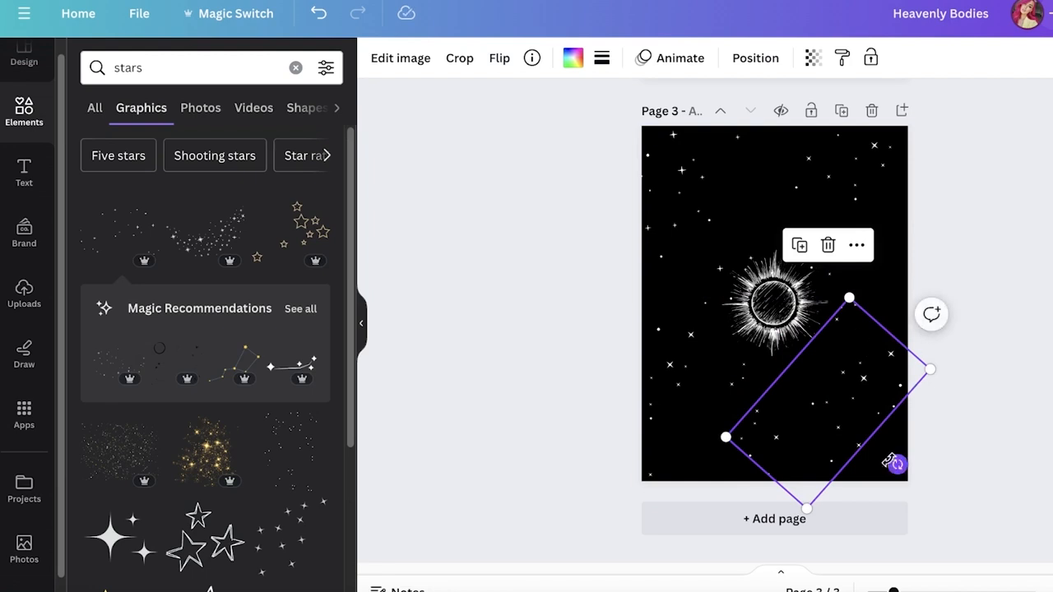
drag(897, 464, 945, 414)
drag(802, 411, 662, 367)
click(781, 321)
click(850, 392)
drag(680, 309, 757, 299)
click(717, 458)
drag(703, 409, 782, 312)
Enlarge the sketched sun on page 3 to span most of the page width and recenter it.
click(767, 345)
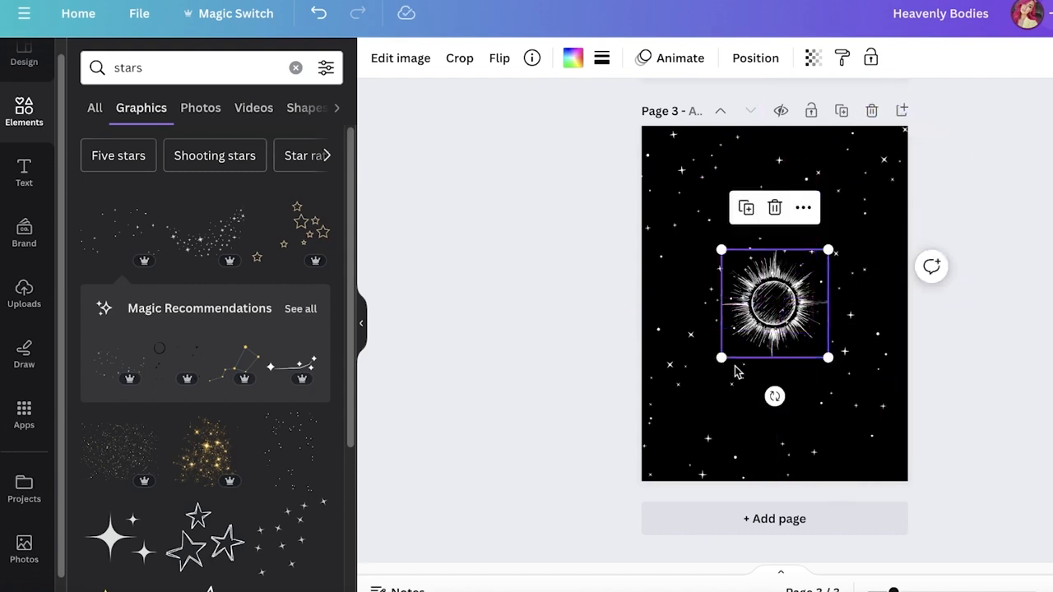
drag(721, 358, 651, 493)
drag(752, 351, 802, 303)
click(1015, 221)
Review all three pages of the Heavenly Bodies set for a consistent look.
scroll(665, 357, up, 10)
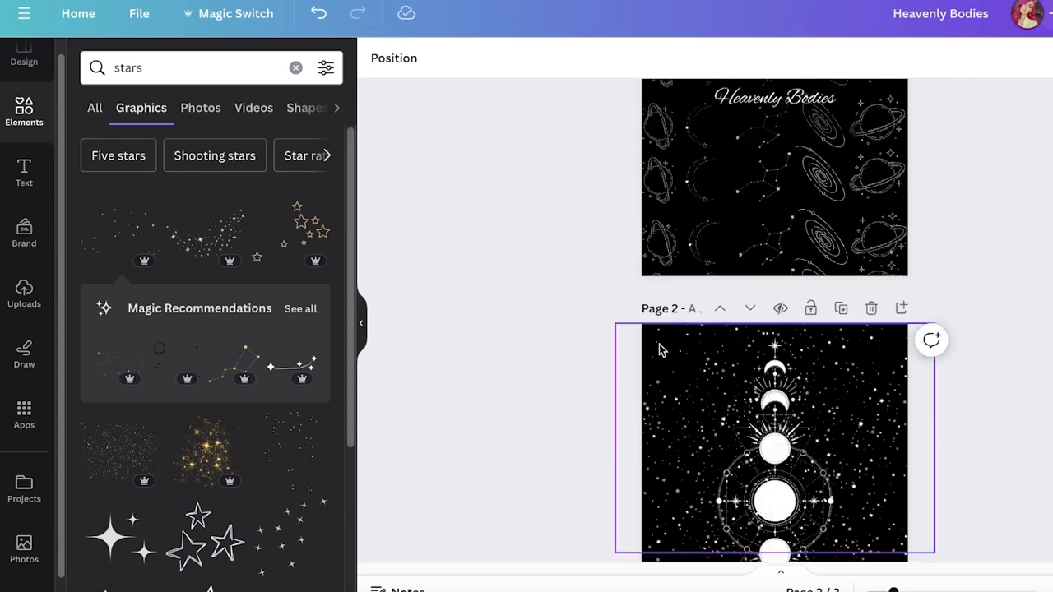
scroll(828, 400, down, 10)
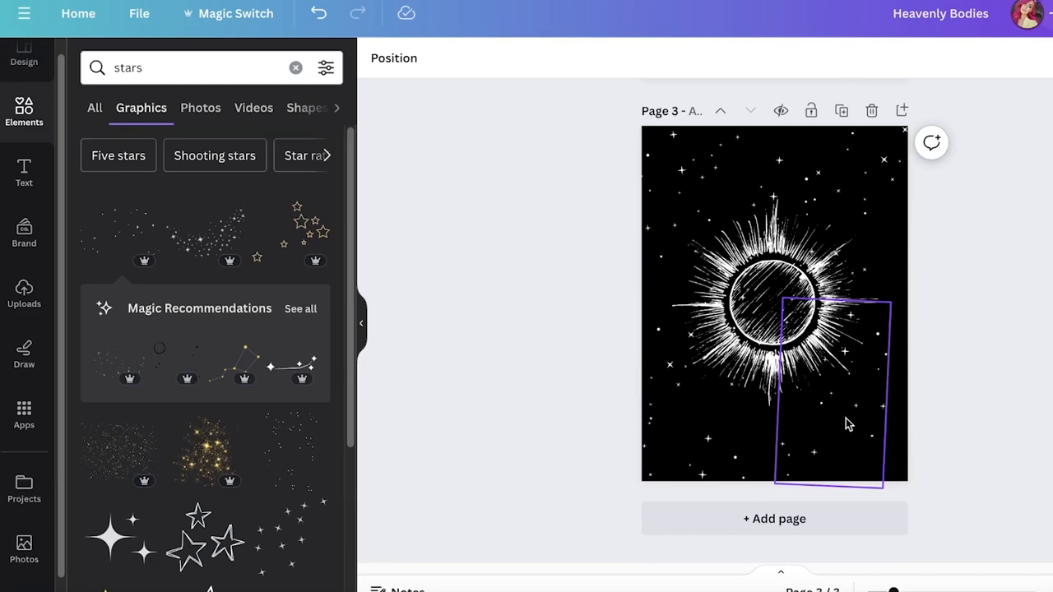
scroll(845, 418, up, 10)
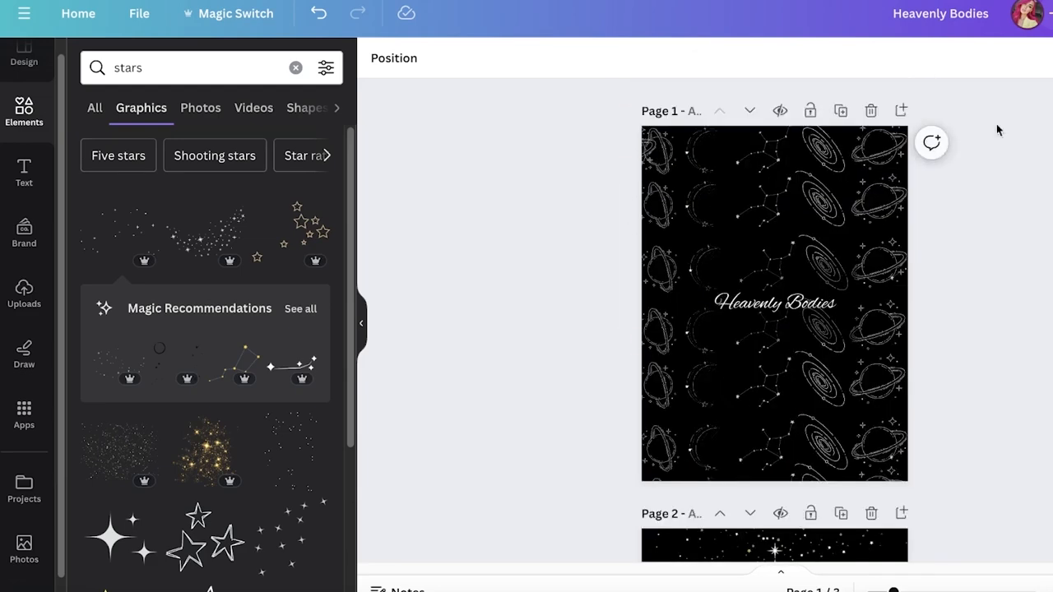
scroll(774, 321, down, 5)
scroll(774, 321, up, 5)
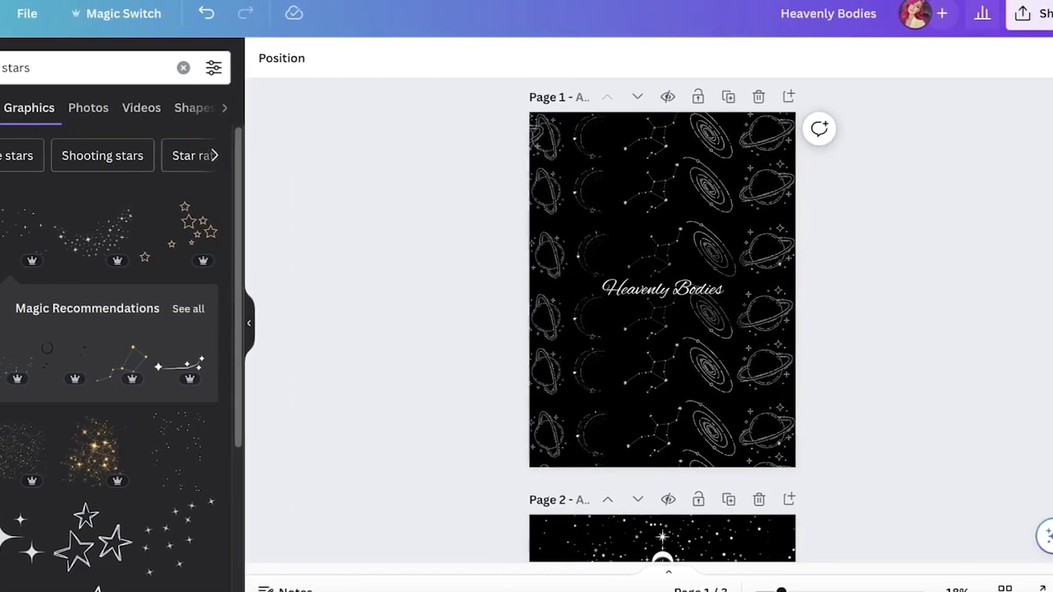
scroll(804, 181, down, 5)
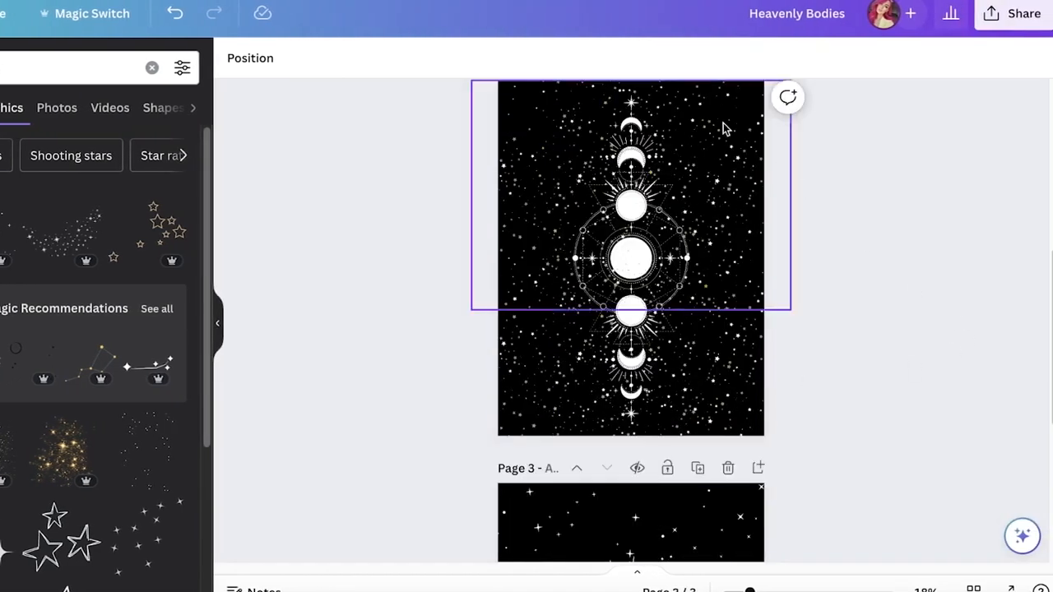
Download the Heavenly Bodies design as PNG.
click(1020, 14)
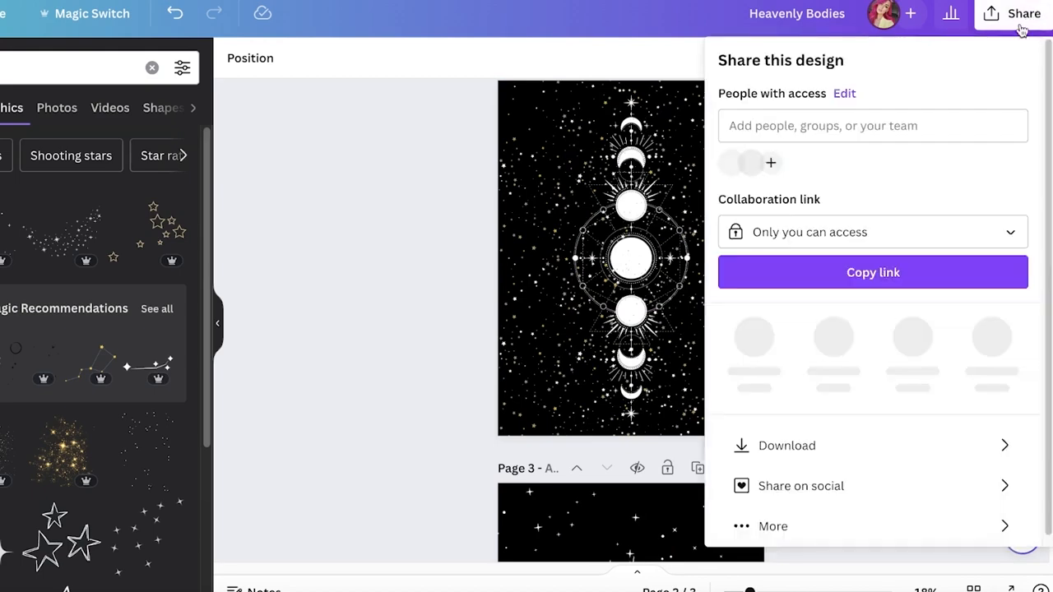
click(773, 437)
click(812, 138)
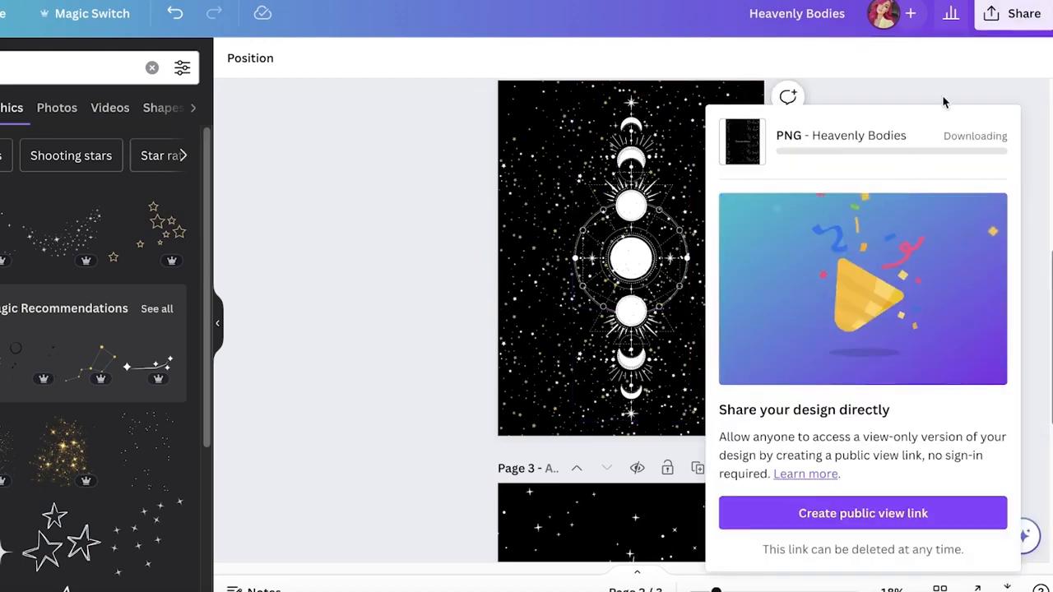
Download all pages of the Heavenly Bodies design again as PDF Print.
click(989, 25)
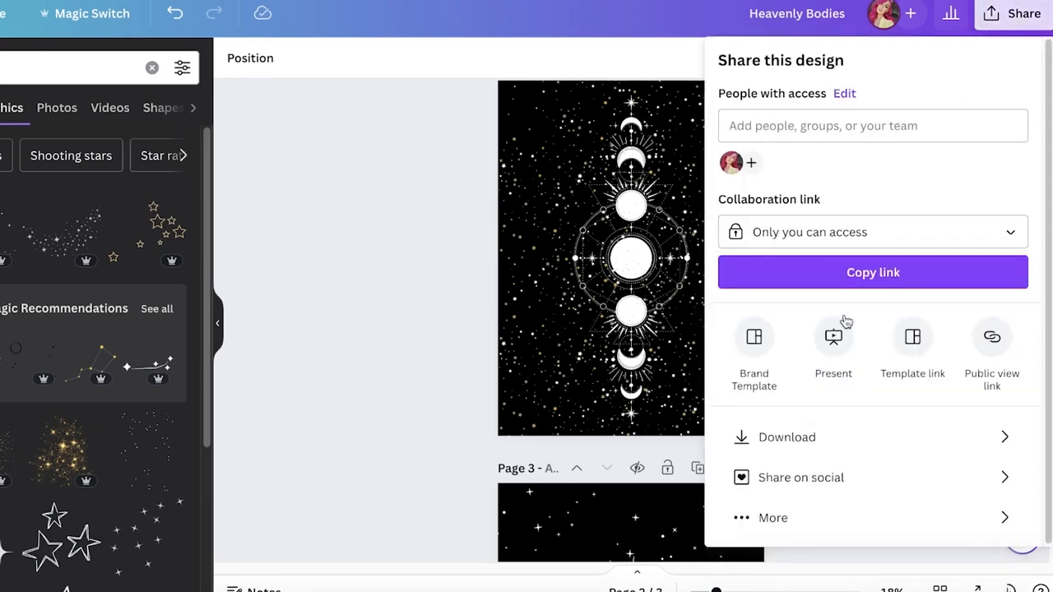
click(820, 437)
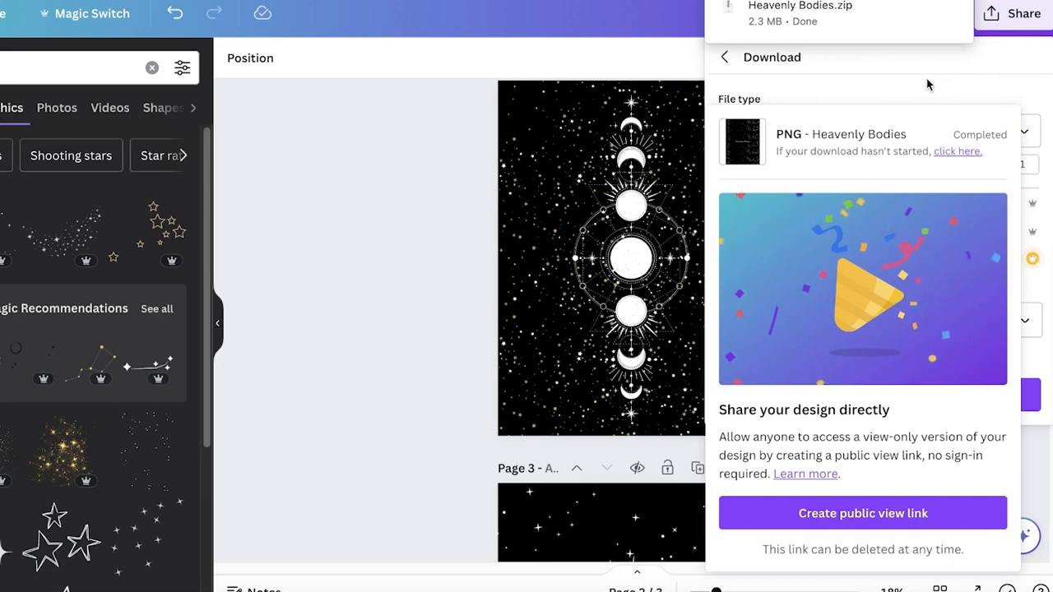
click(901, 120)
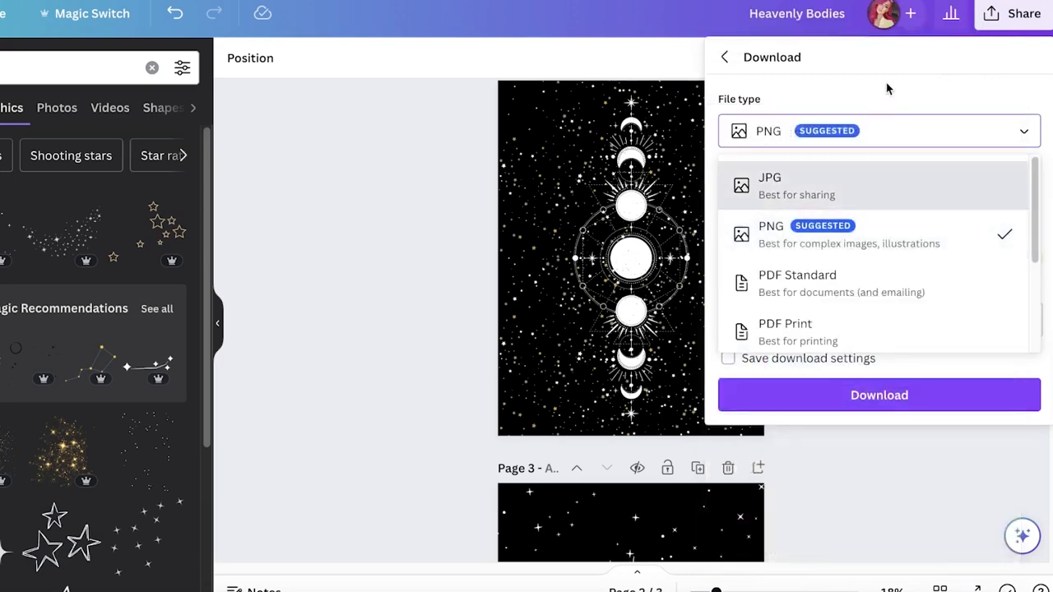
click(785, 330)
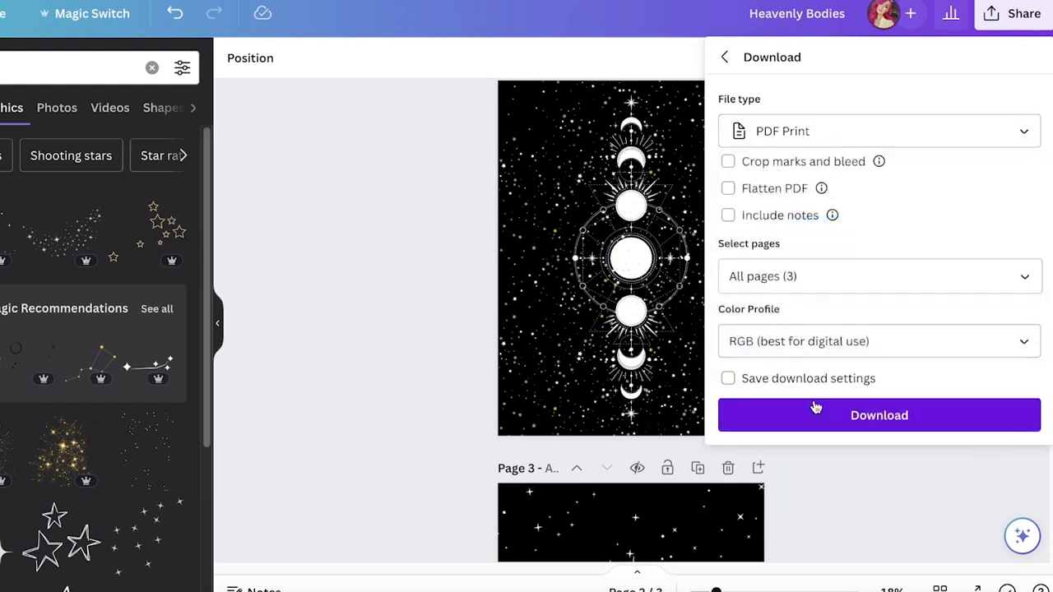
click(814, 415)
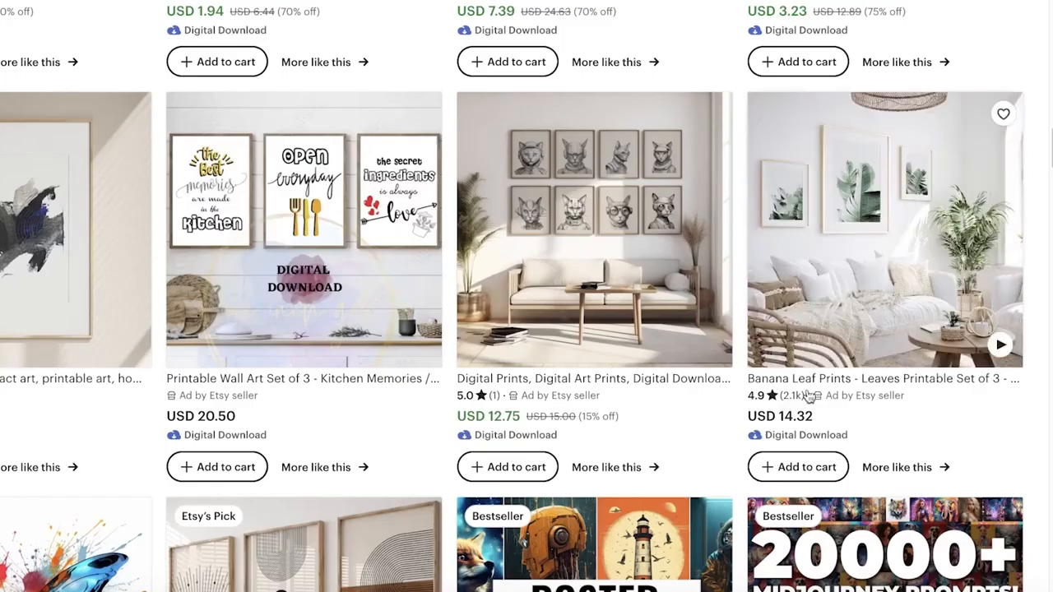
Return to the Canva home page and search the templates for "mockup".
scroll(527, 296, up, 3)
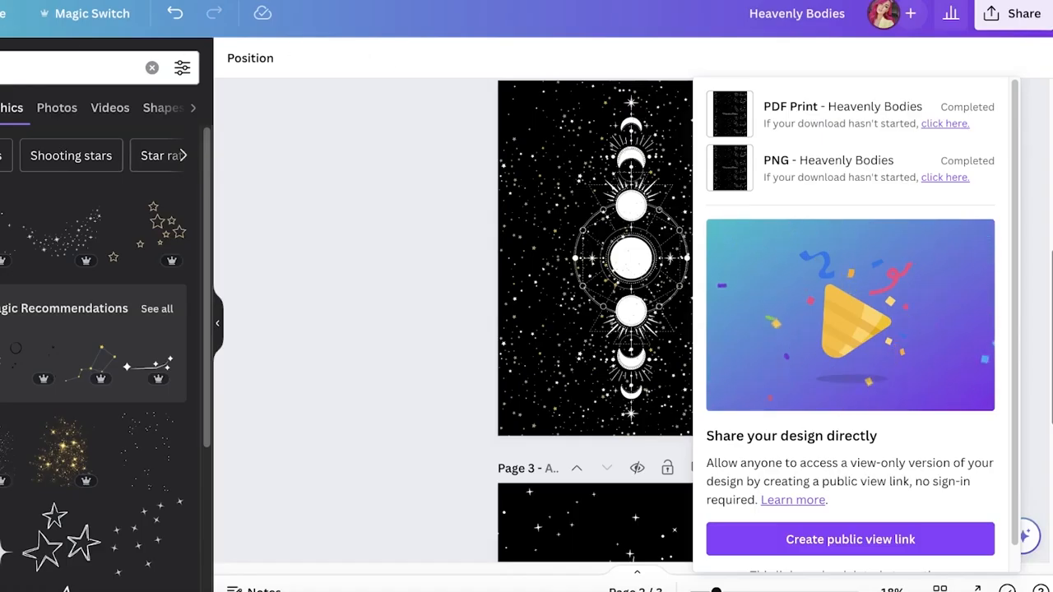
click(18, 15)
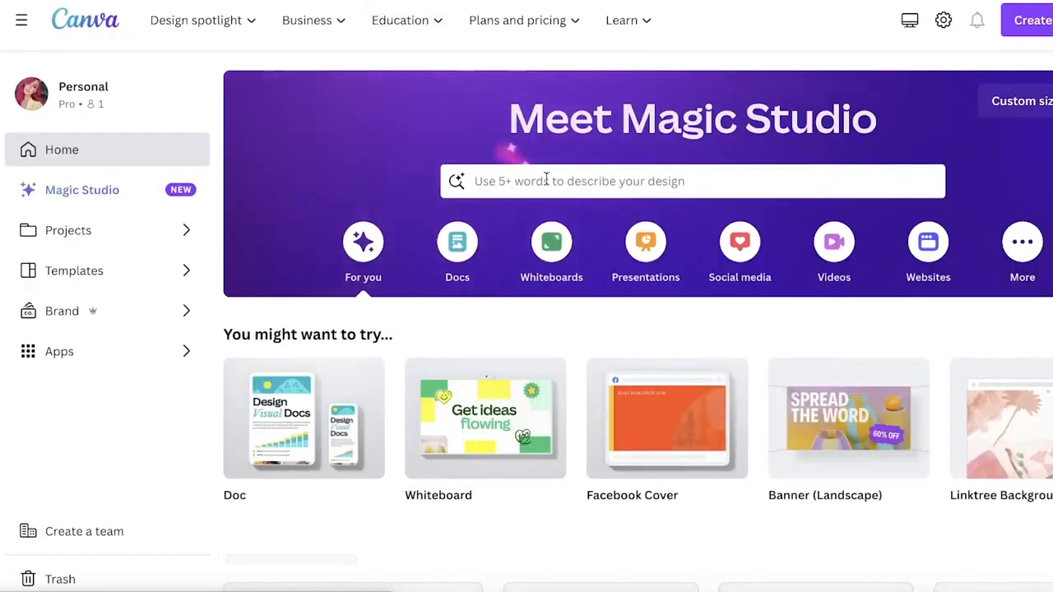
click(546, 179)
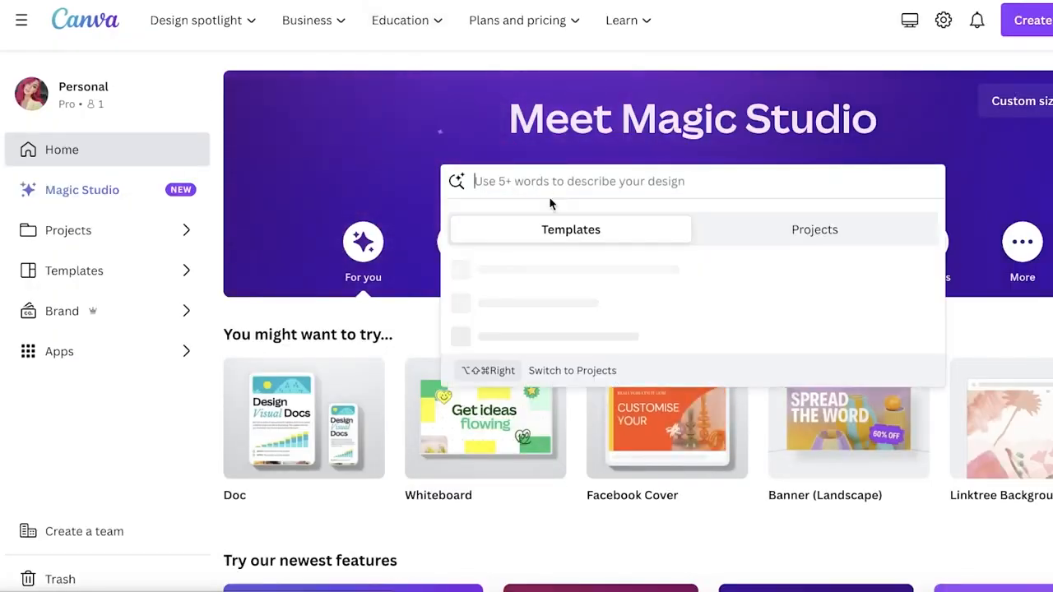
text(mockup)
key(Return)
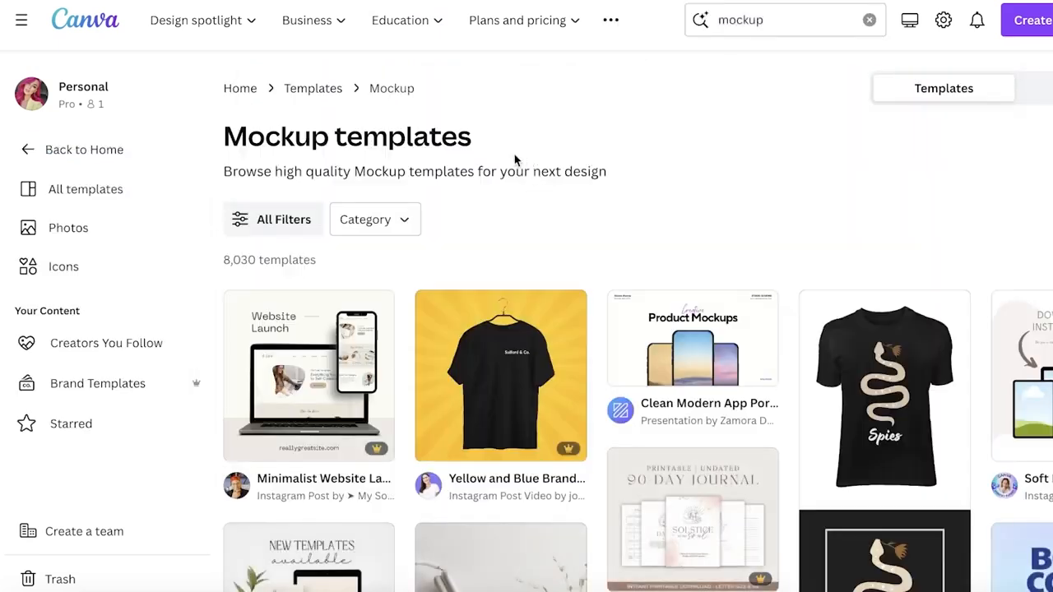
Find the Grey Minimalist Botanical Photo Frame Mockup template in the results and open it for customizing.
scroll(495, 201, down, 3)
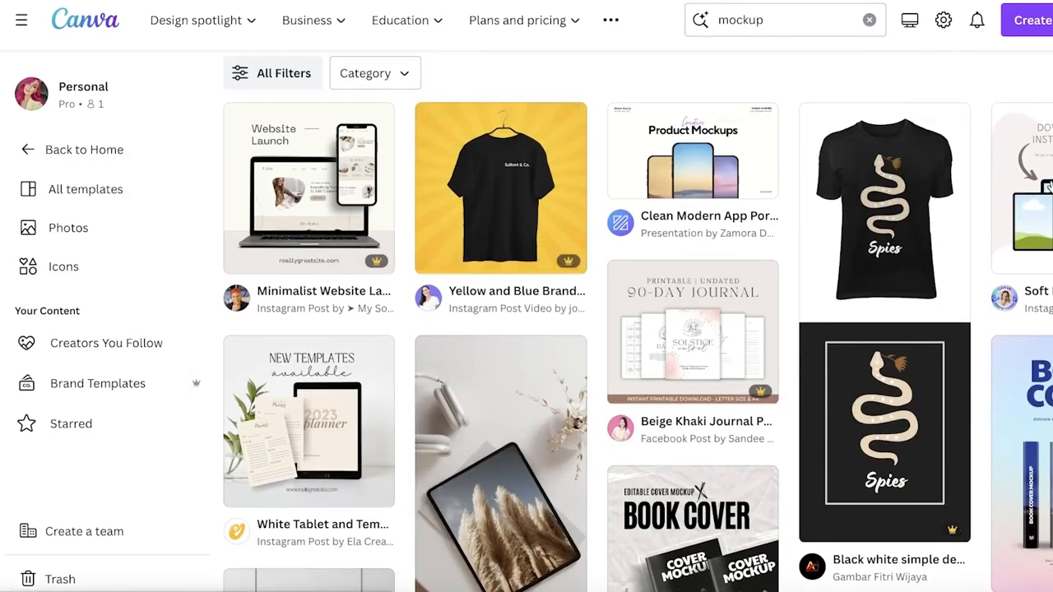
scroll(315, 265, down, 6)
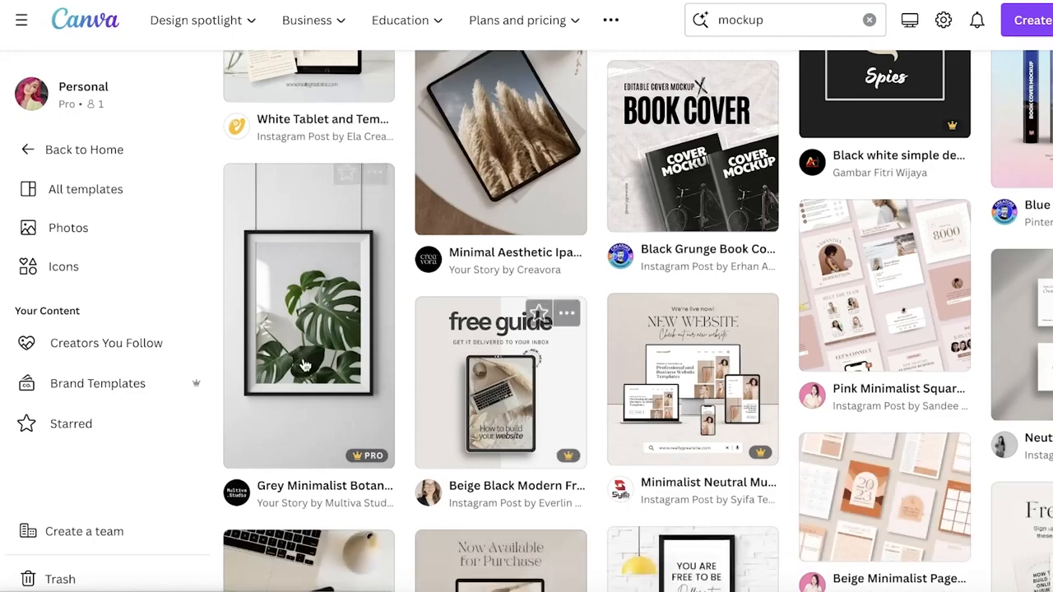
scroll(344, 306, down, 2)
click(359, 155)
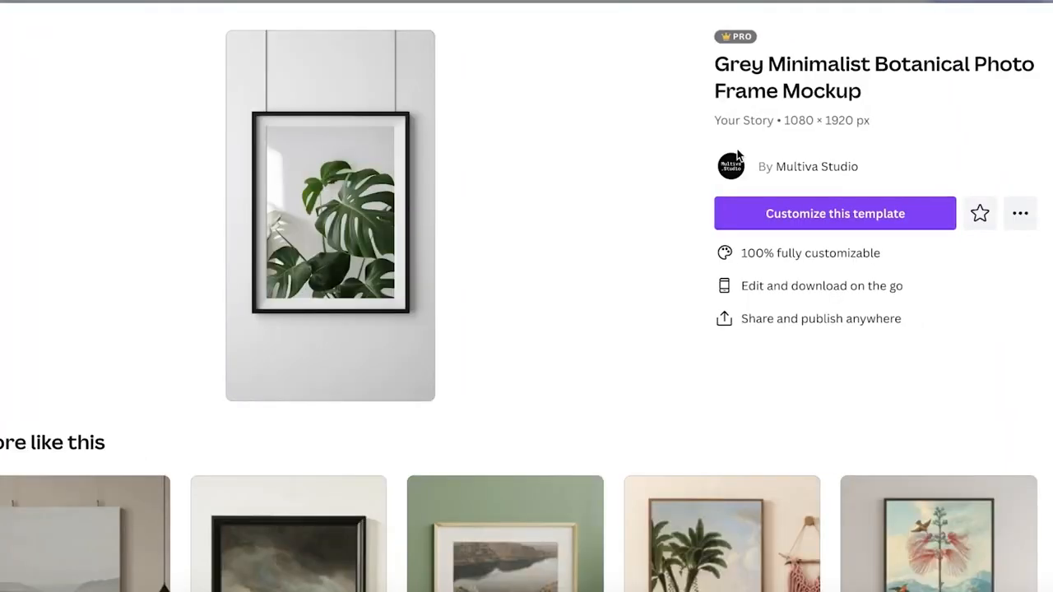
click(817, 216)
Browse the similar wall art templates and the remaining mockup results for suitable frame scenes.
scroll(738, 265, down, 6)
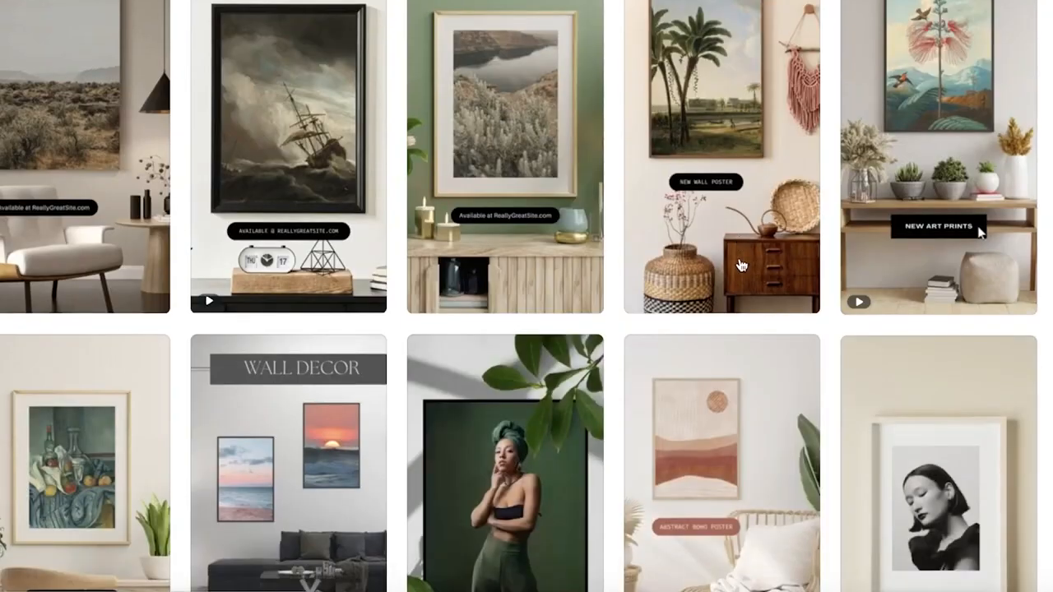
scroll(741, 265, down, 5)
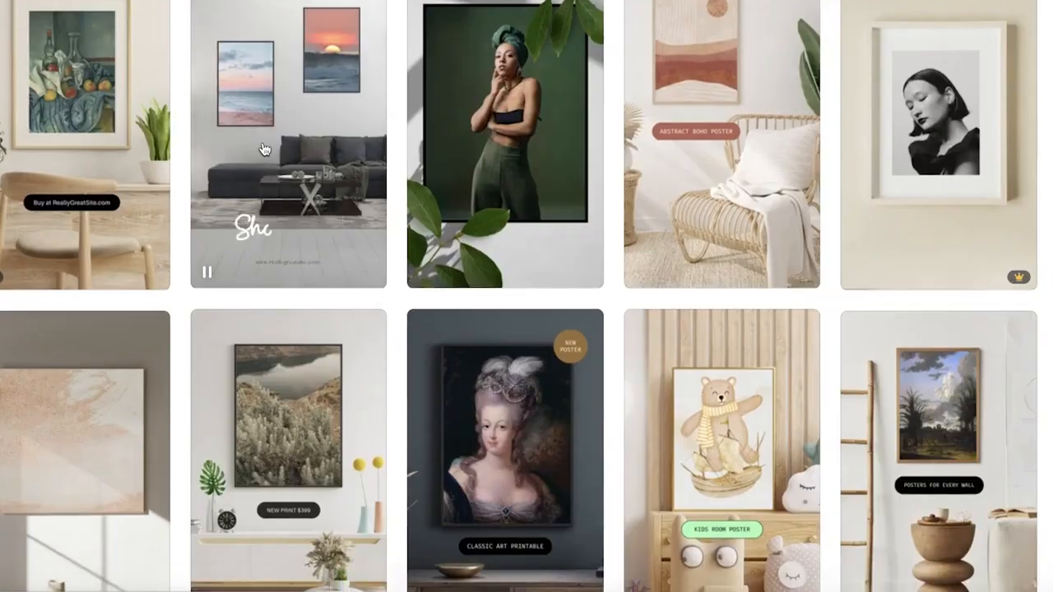
scroll(262, 149, down, 12)
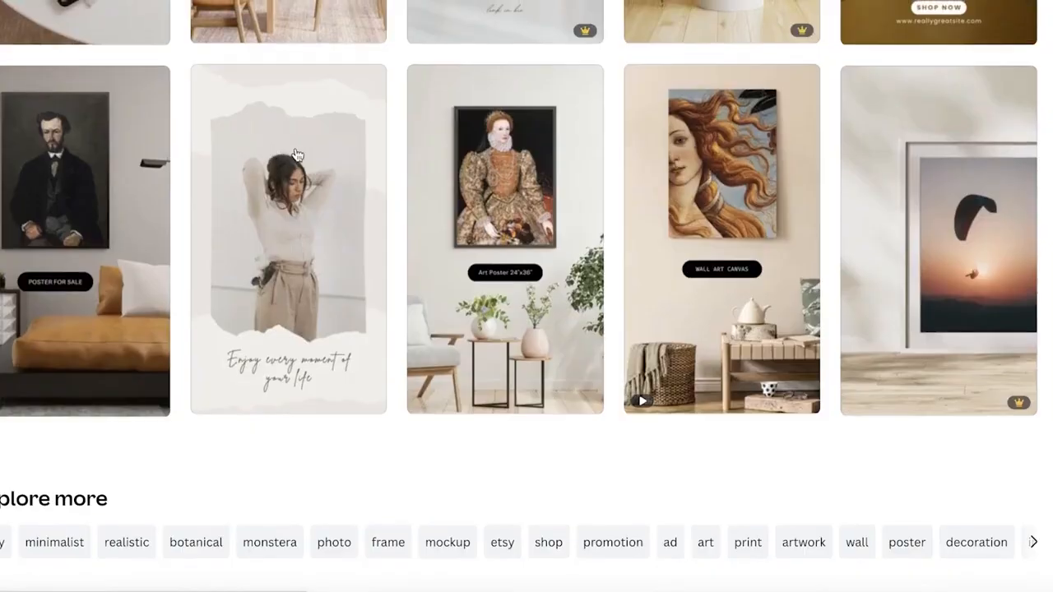
scroll(272, 152, up, 4)
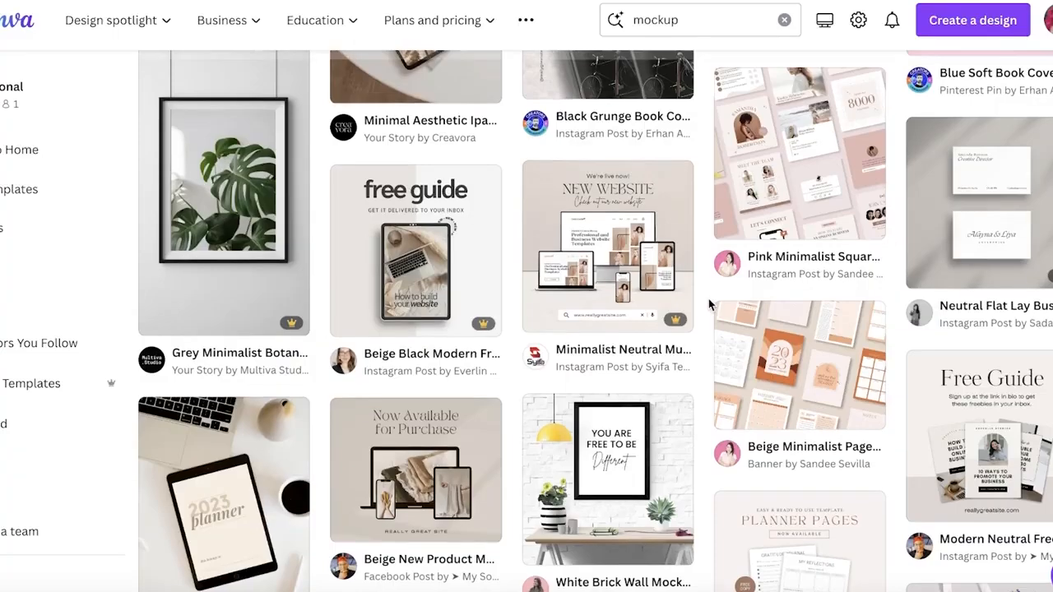
scroll(674, 314, down, 5)
scroll(676, 314, up, 10)
Search the templates for "frame mockup" instead.
click(710, 26)
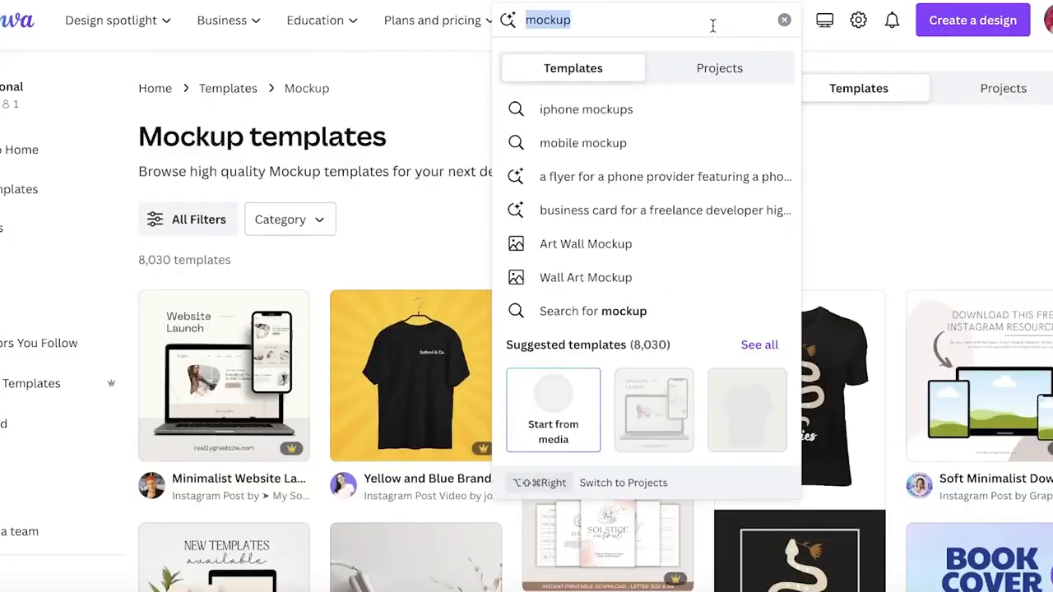
text(frame mockup)
key(Return)
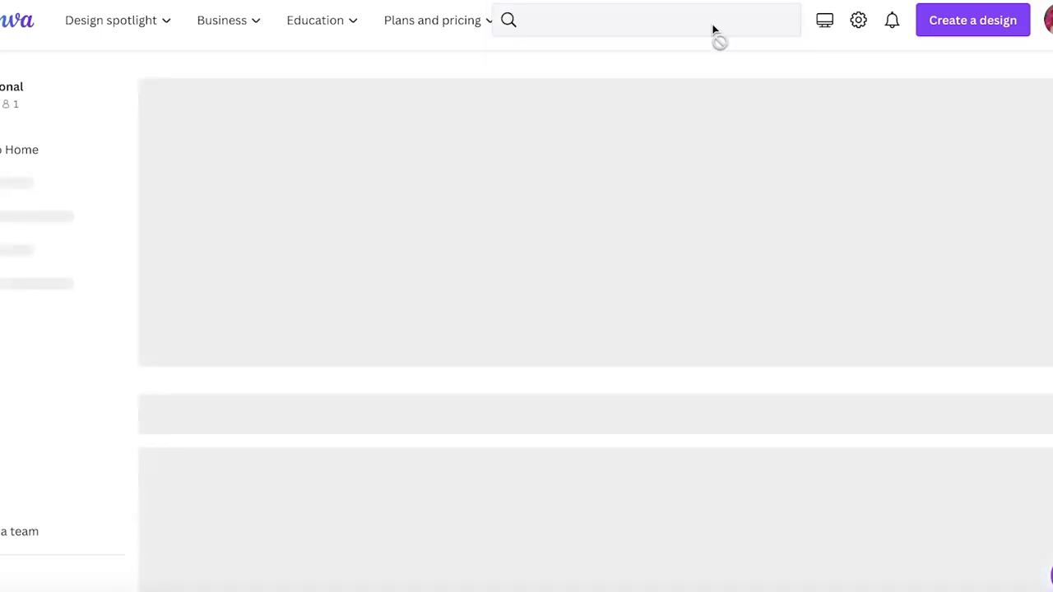
Browse the frame mockup templates and open the Green Minimalist Wall Art Photo Frame Mockup for Instagram Post.
scroll(656, 149, down, 3)
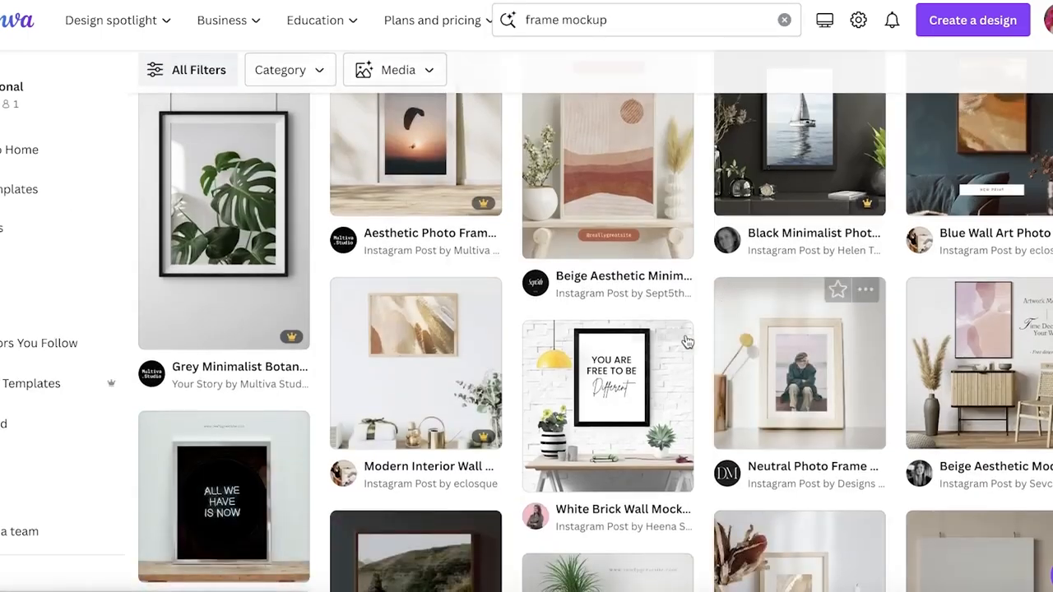
scroll(648, 342, up, 3)
scroll(648, 342, down, 5)
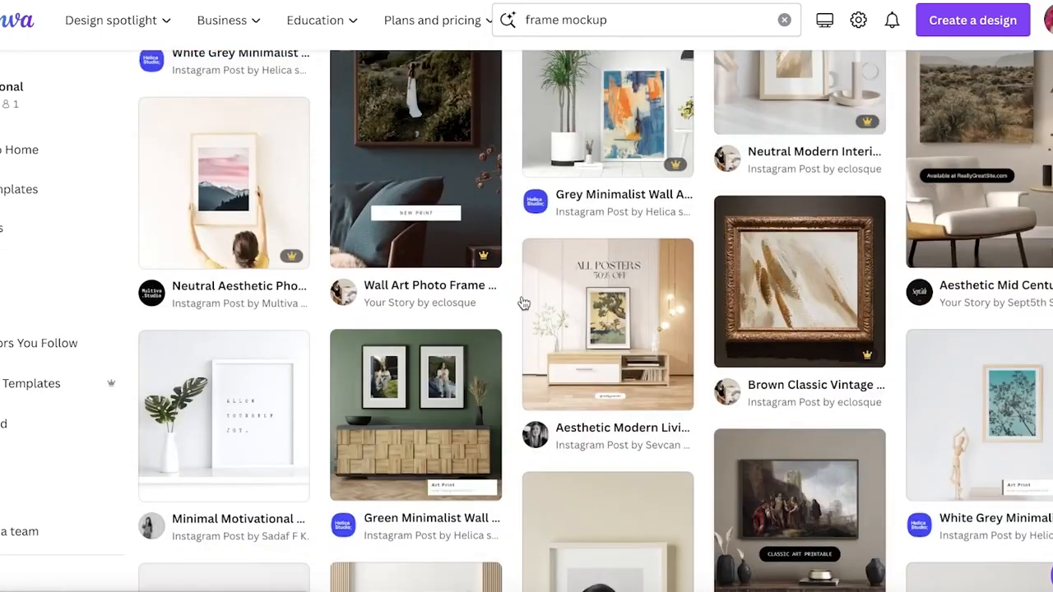
scroll(435, 174, down, 2)
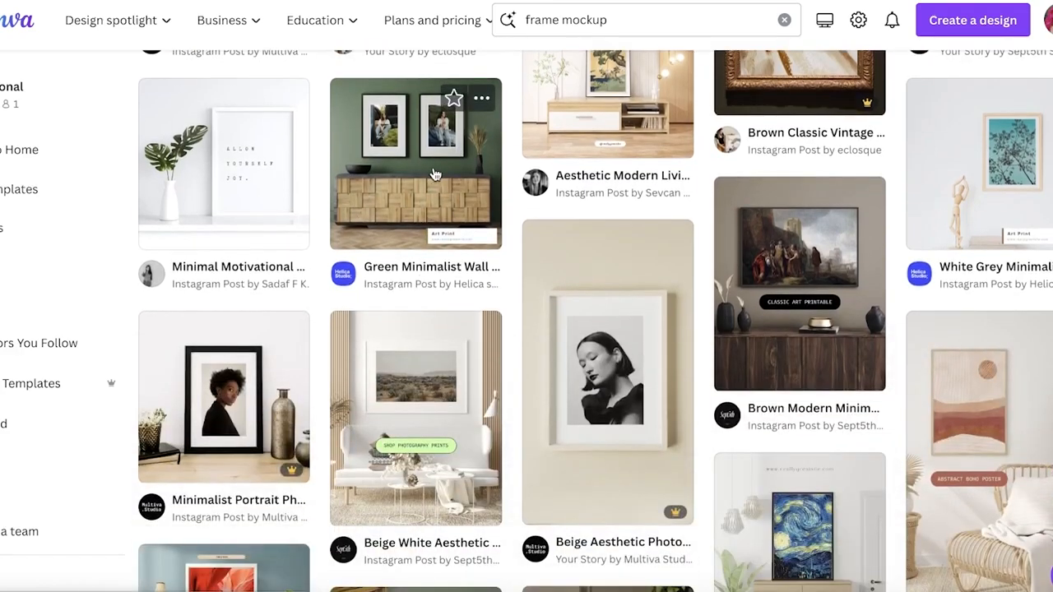
scroll(435, 175, down, 3)
scroll(436, 185, up, 1)
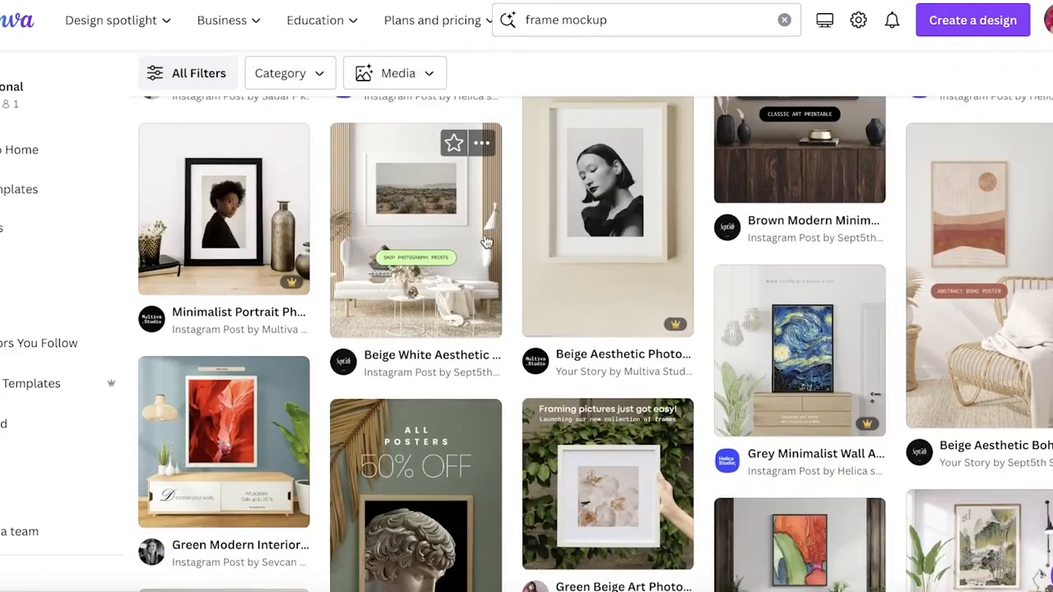
scroll(485, 233, up, 3)
click(436, 163)
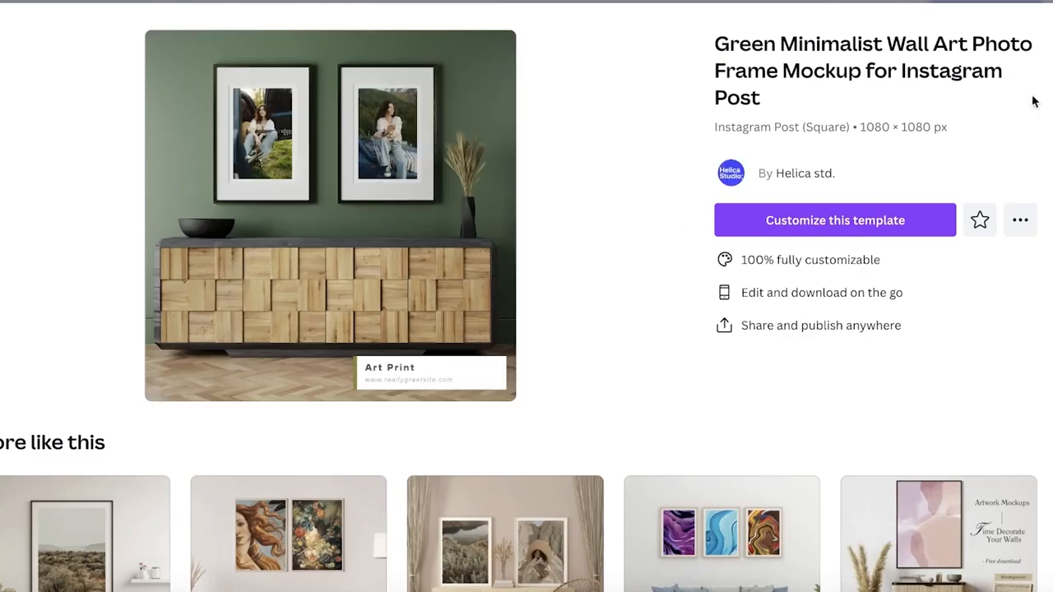
Look through further frame mockup templates for scenes that display multiple wall art prints.
scroll(820, 219, down, 10)
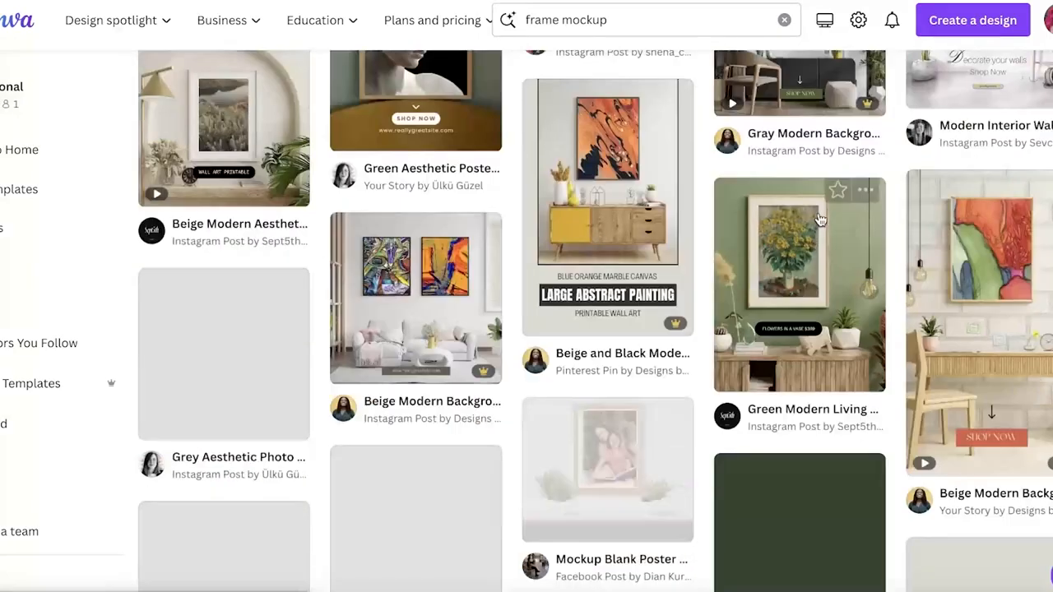
scroll(578, 271, up, 2)
scroll(580, 271, down, 5)
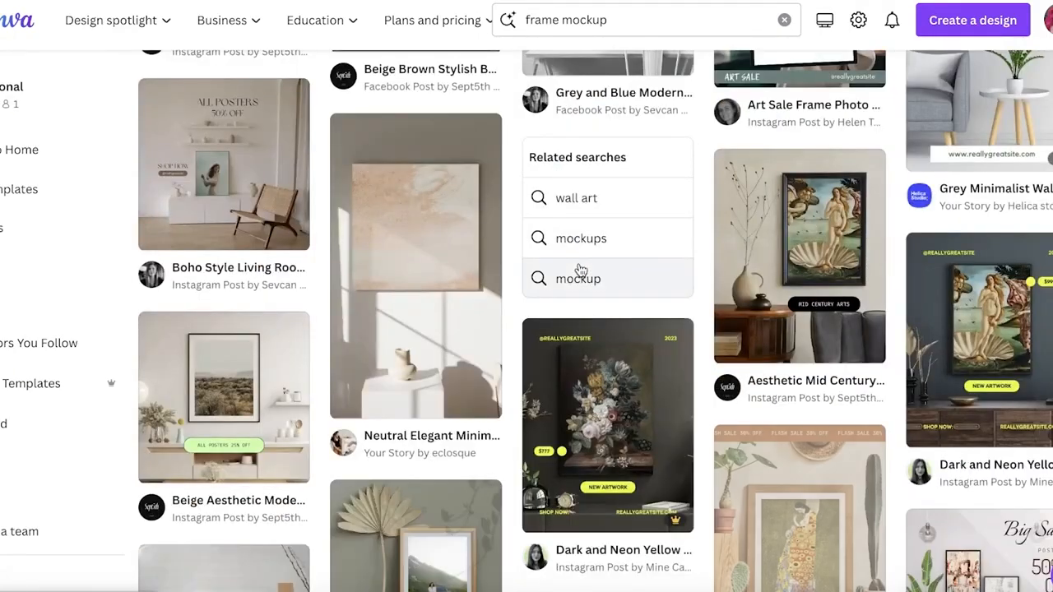
scroll(580, 270, down, 5)
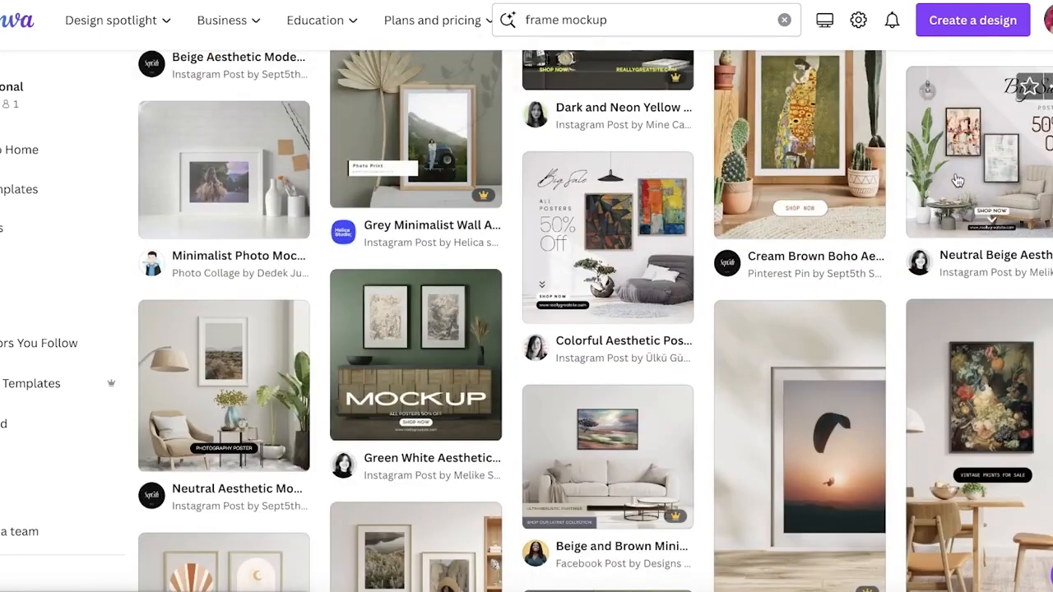
Find the Pink And Blue Cute Wall Art Frame Mockup Instagram Post template and open it for customizing.
scroll(677, 284, down, 7)
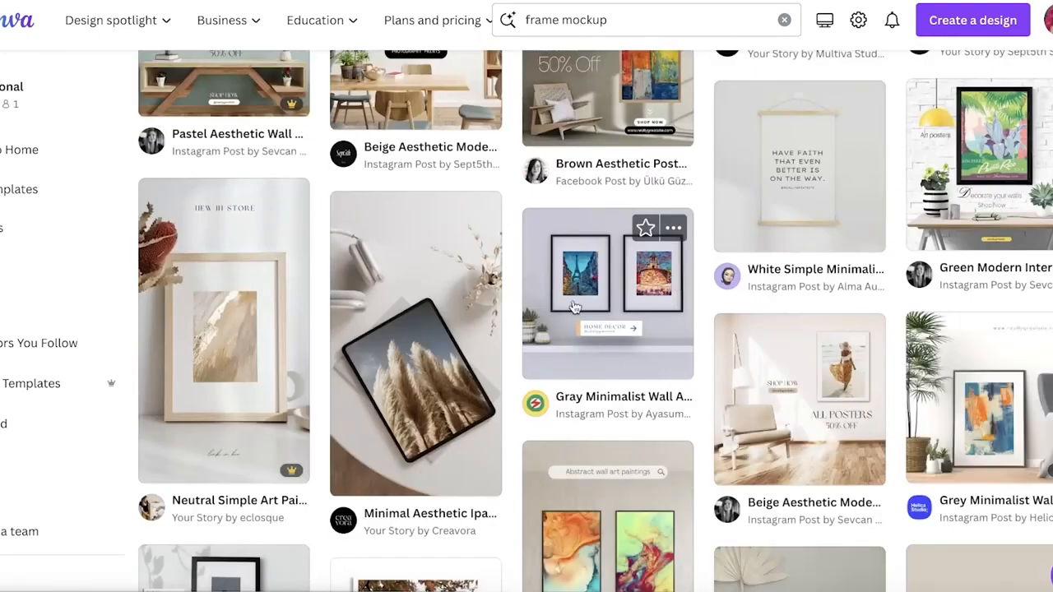
scroll(571, 306, down, 5)
click(505, 348)
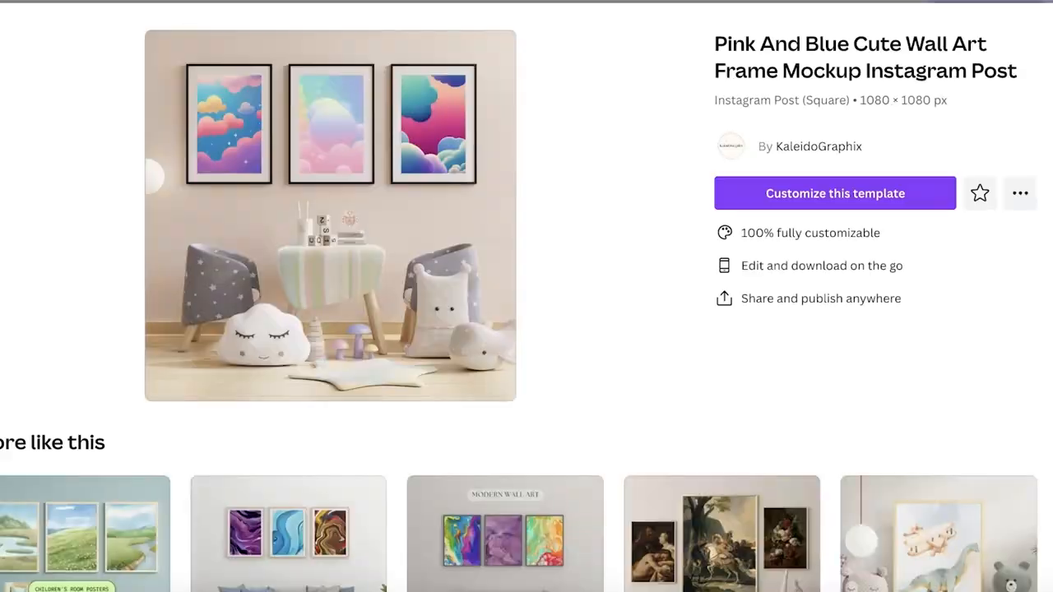
key(Escape)
scroll(759, 168, down, 8)
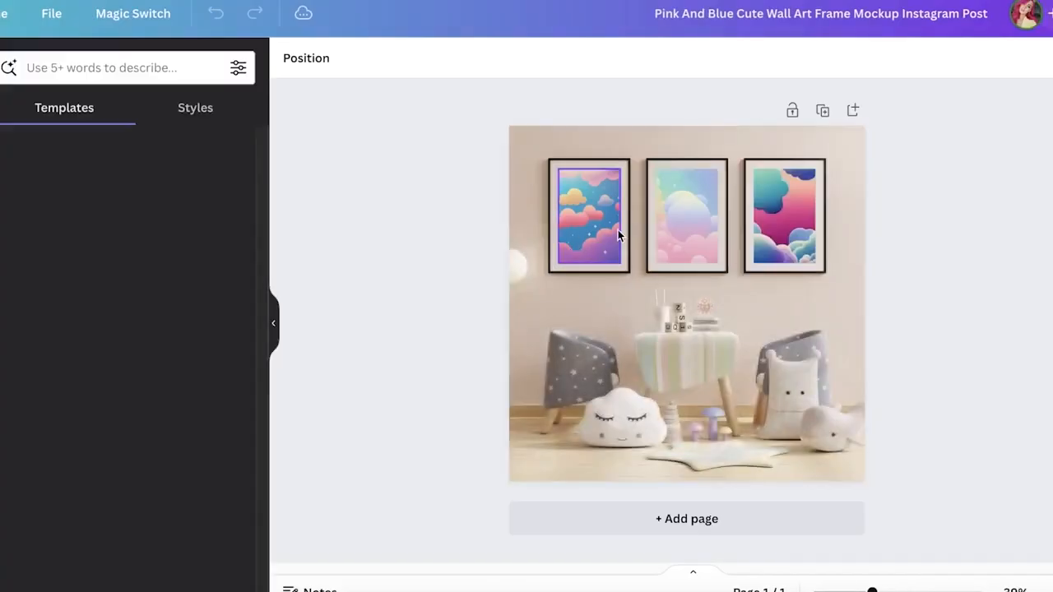
Select the picture in the first of the three frames and try to upload Heavenly Bodies.zip to the image uploads.
click(594, 205)
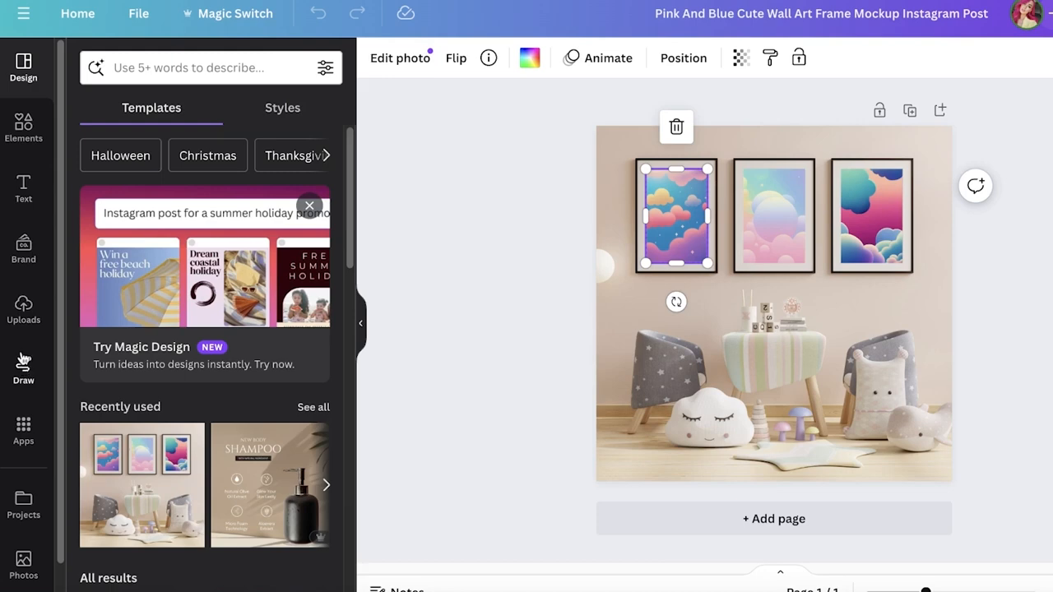
click(23, 311)
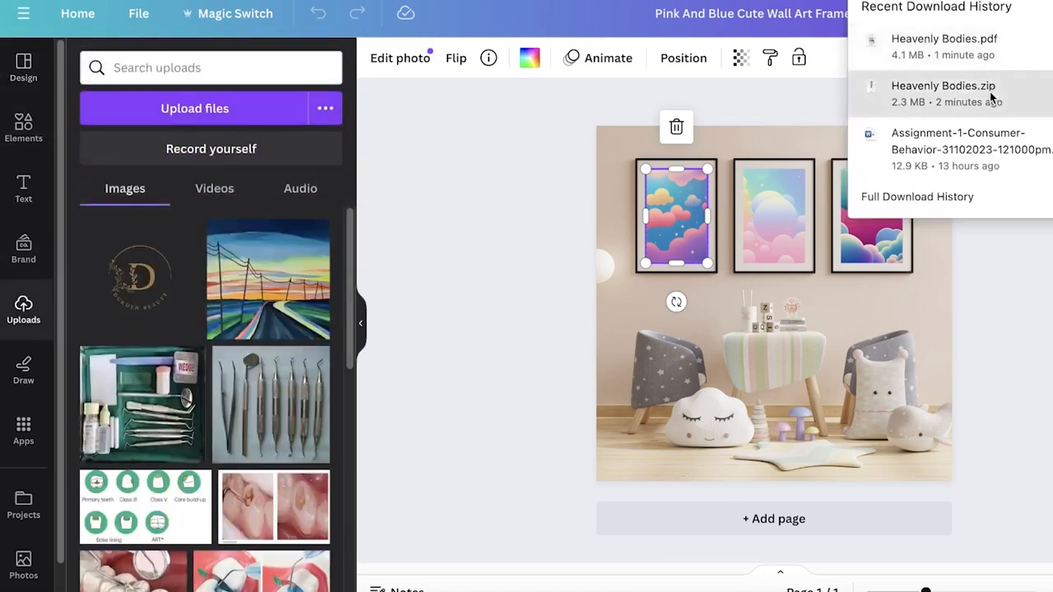
drag(991, 97, 188, 219)
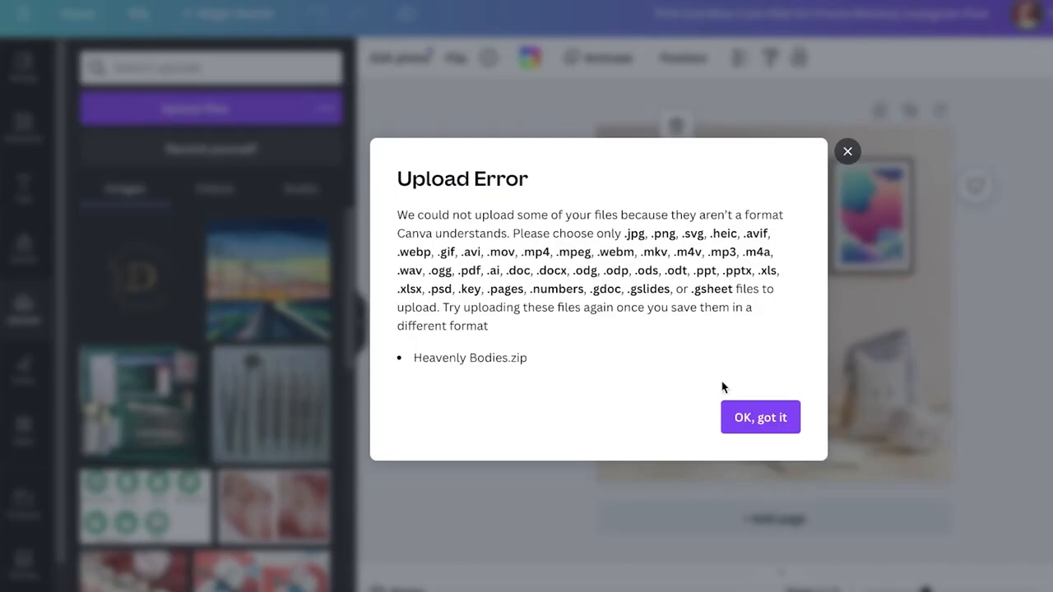
click(763, 418)
Switch to Finder and open the Downloads folder containing the exported Heavenly Bodies files.
click(35, 585)
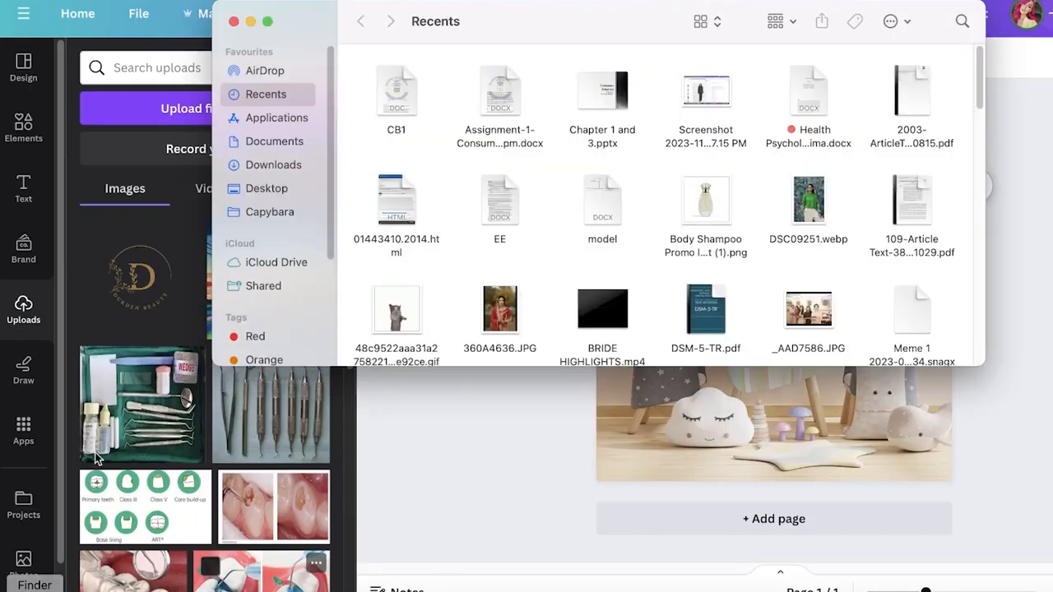
click(255, 170)
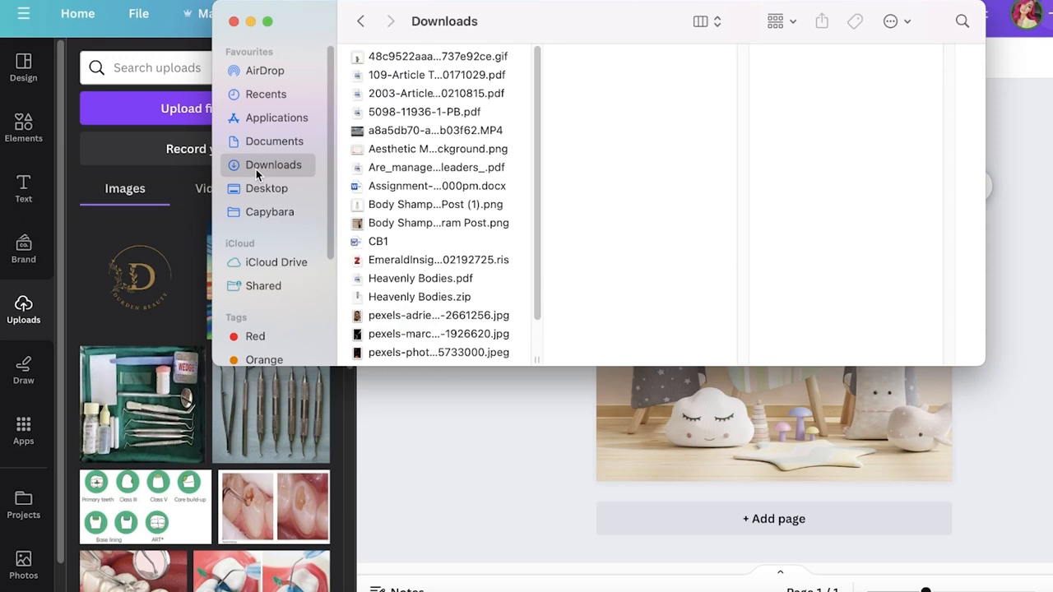
Extract Heavenly Bodies.zip from the Downloads folder and add its images 1.png, 2.png and 3.png to the design's uploads.
scroll(417, 102, down, 2)
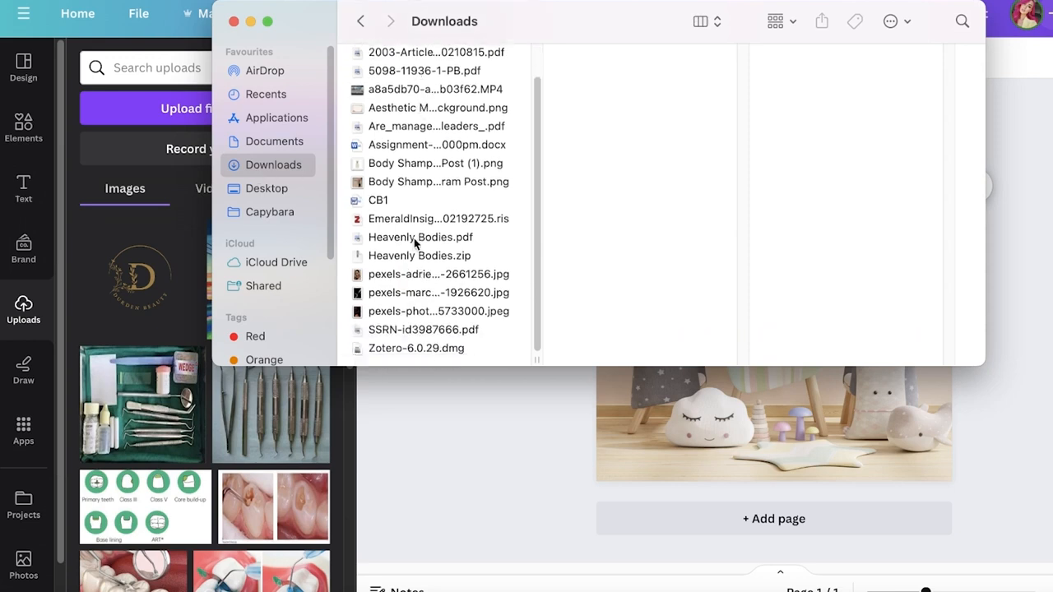
scroll(415, 242, up, 2)
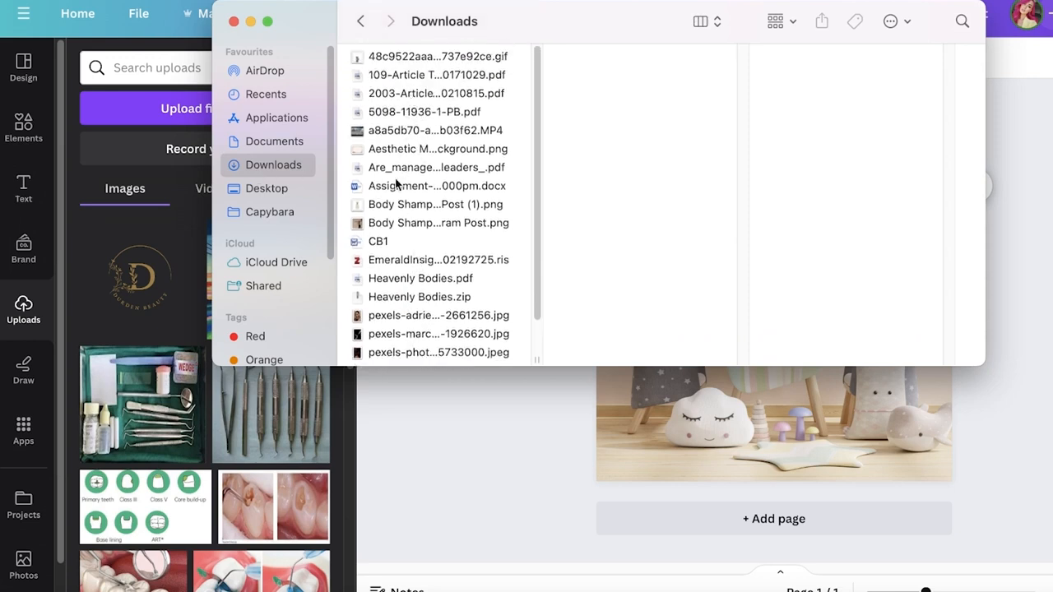
click(383, 296)
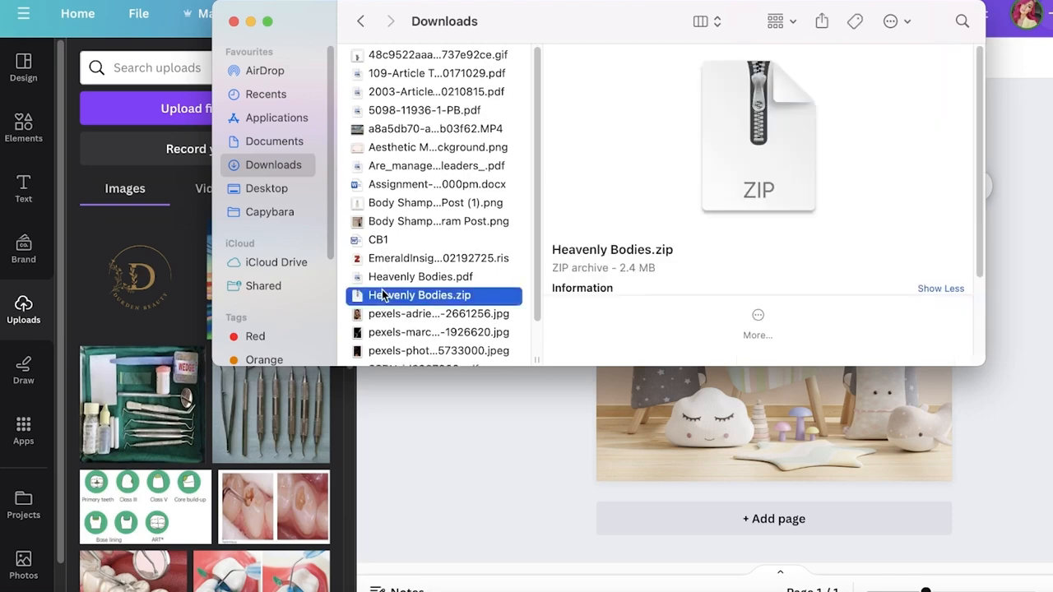
double_click(385, 296)
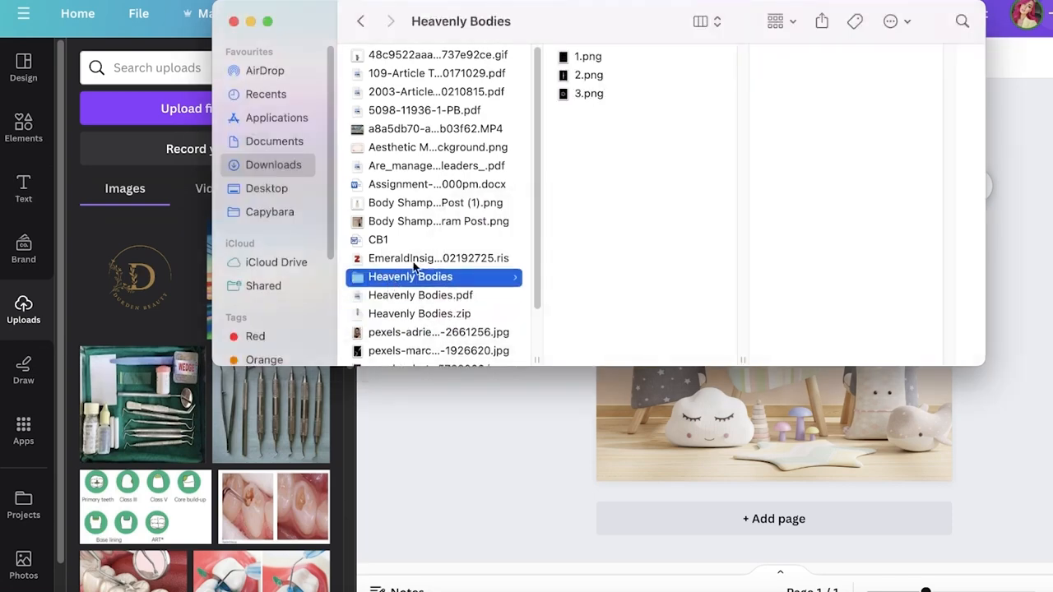
drag(647, 159, 712, 262)
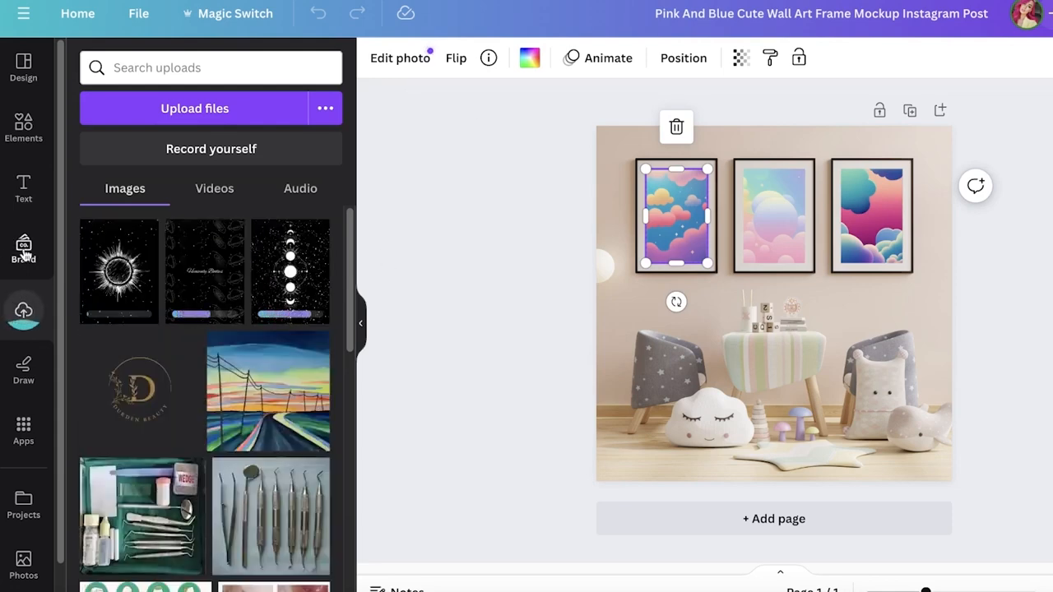
Fill the left wall frame with the moon phases image, the right with the sun and the middle with the Heavenly Bodies title art.
click(278, 274)
drag(674, 434, 676, 237)
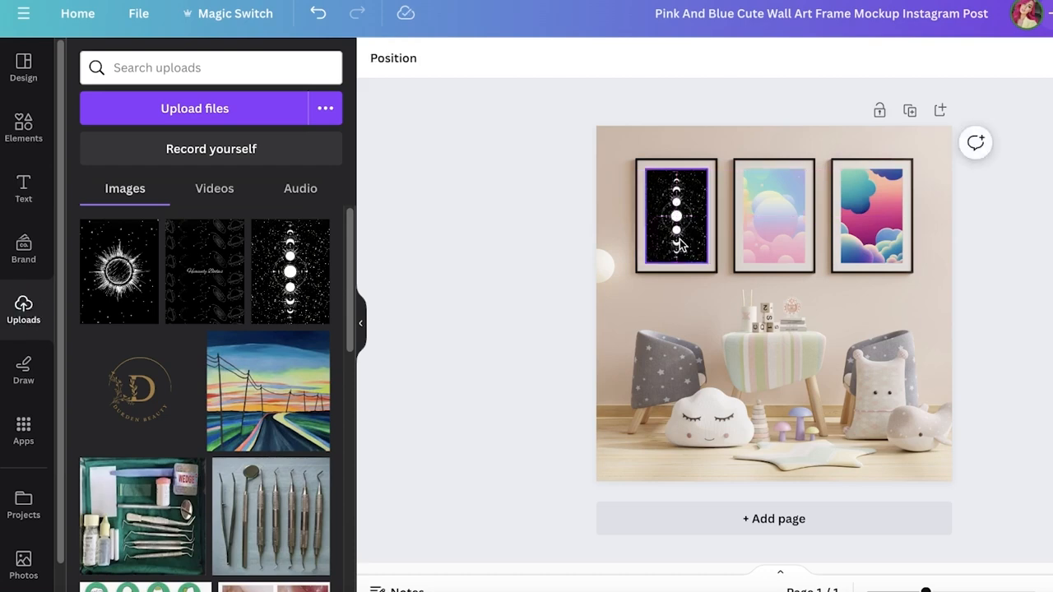
click(119, 271)
drag(677, 438, 800, 269)
drag(837, 221, 870, 217)
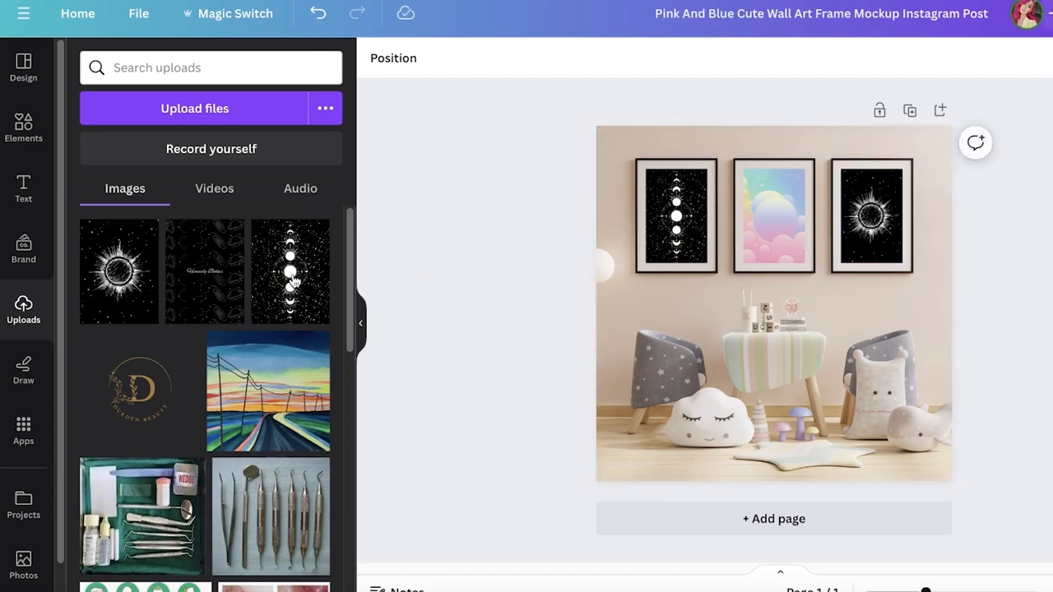
drag(177, 276, 773, 218)
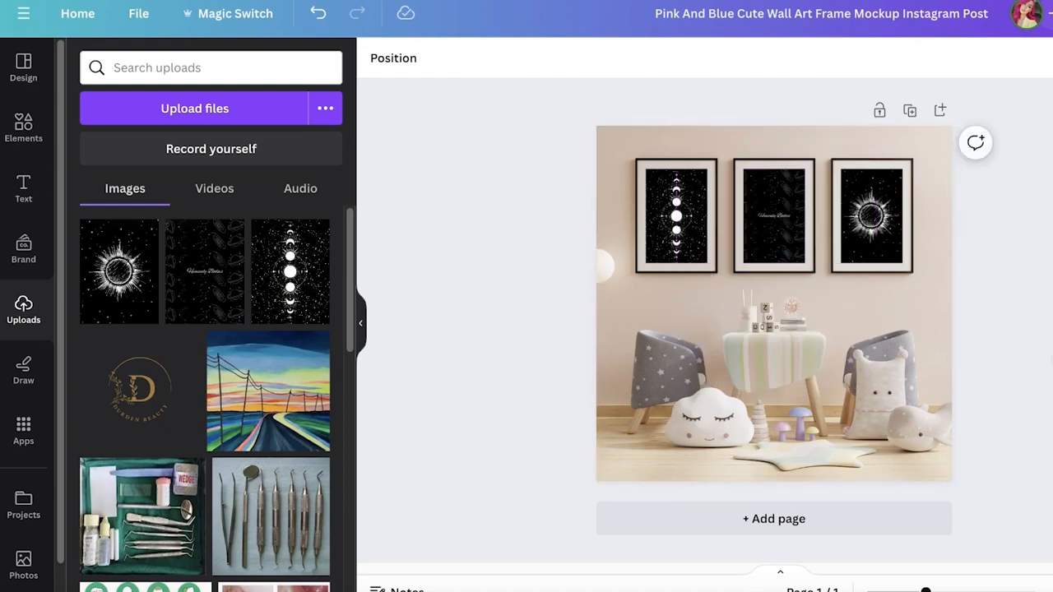
click(887, 381)
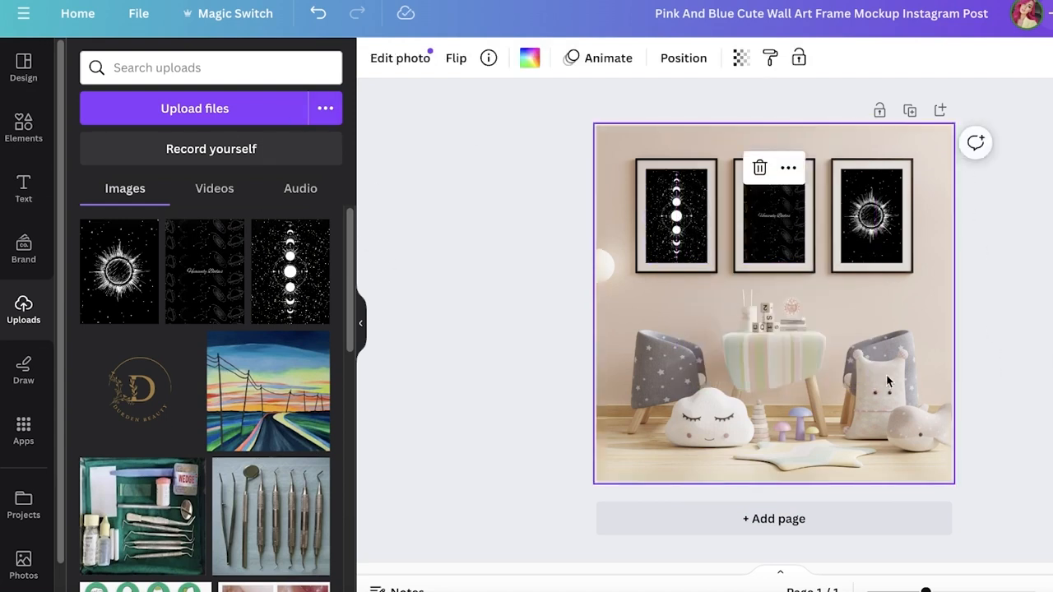
click(450, 345)
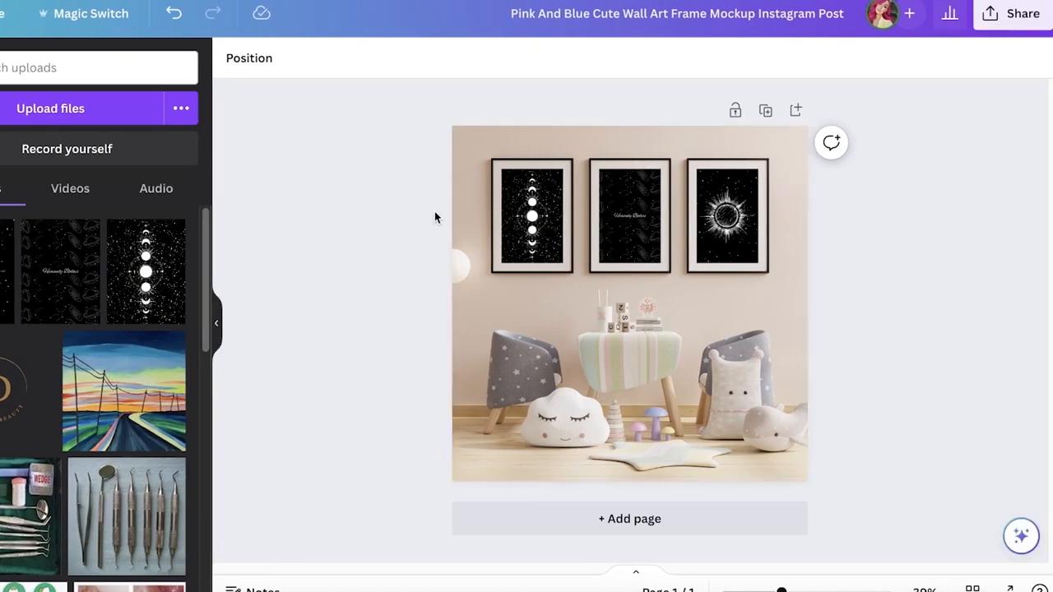
click(561, 355)
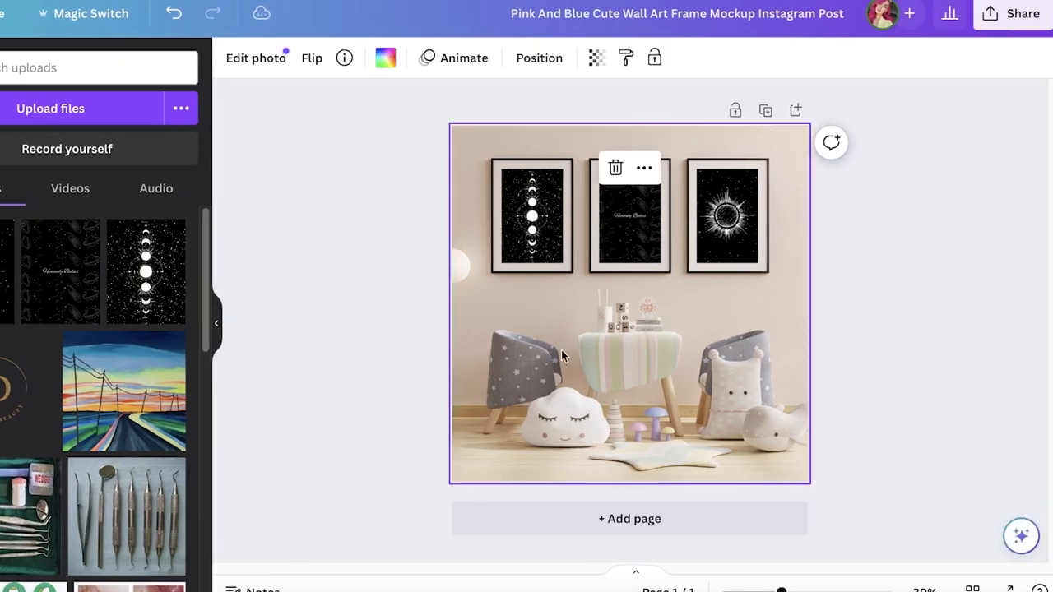
click(879, 324)
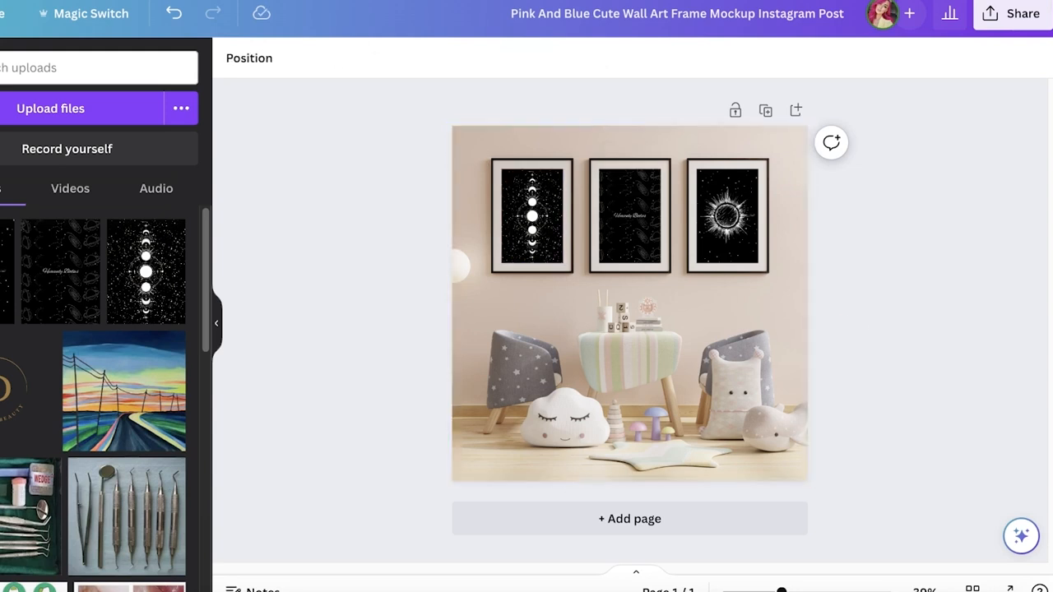
Download the finished wall art mockup as a PNG at 1,080 × 1,080 px.
click(1020, 13)
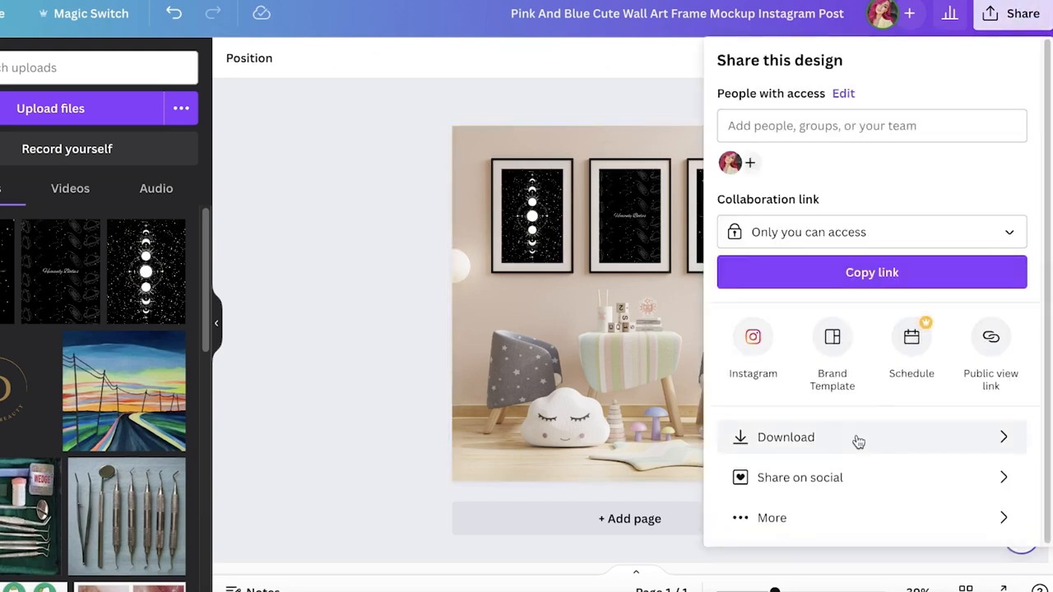
click(857, 443)
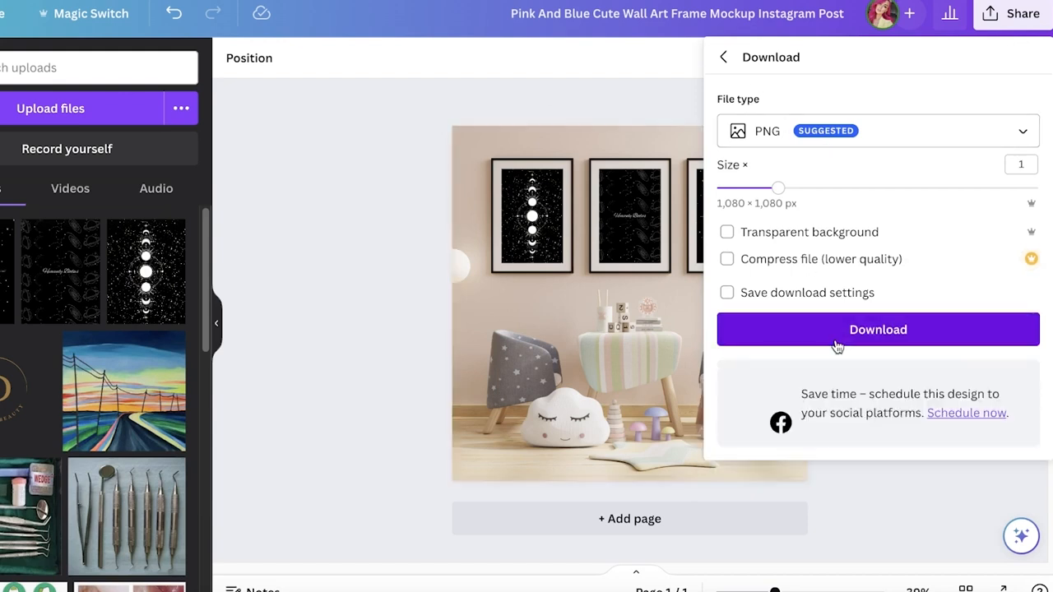
click(835, 337)
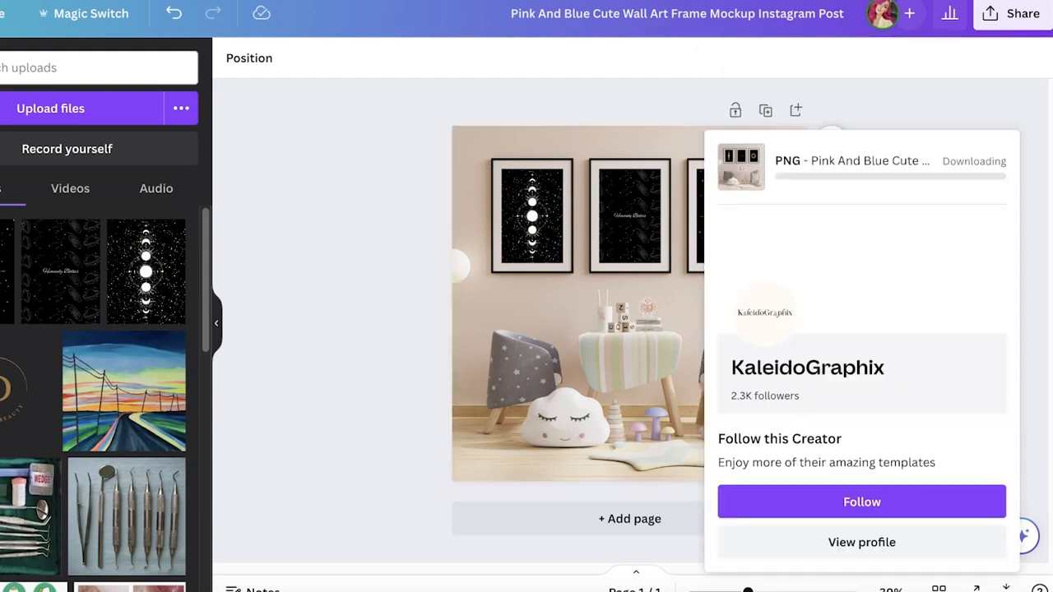
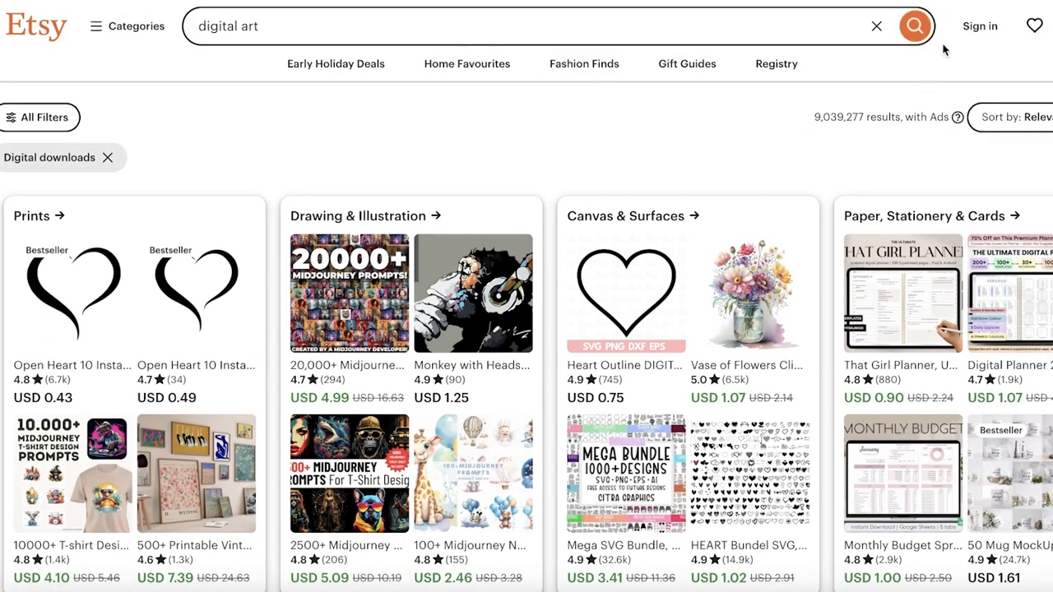
Switch to Etsy and register for an account by continuing with a Google account.
click(973, 38)
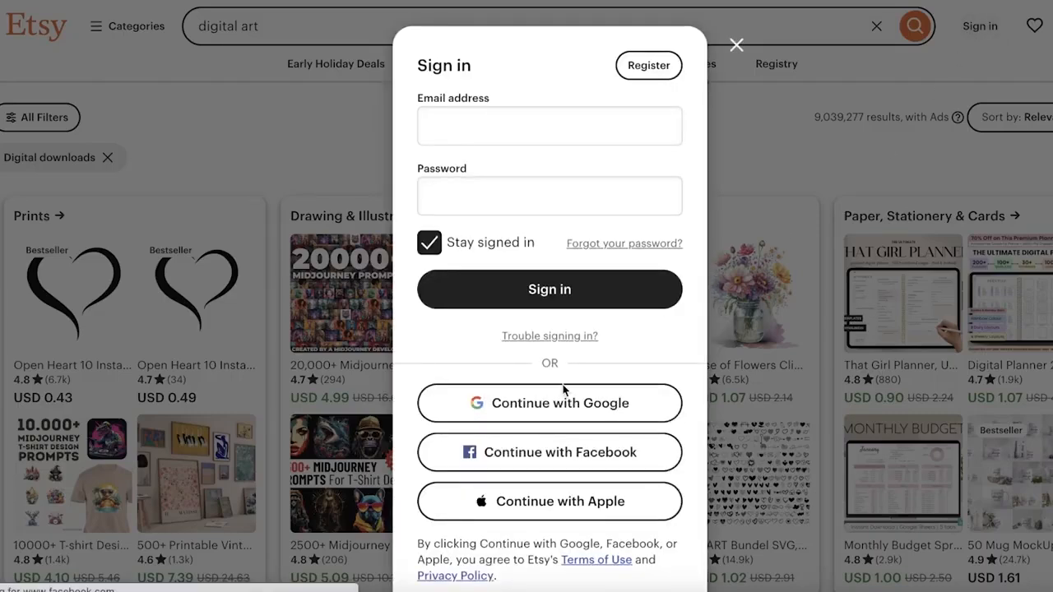
click(667, 68)
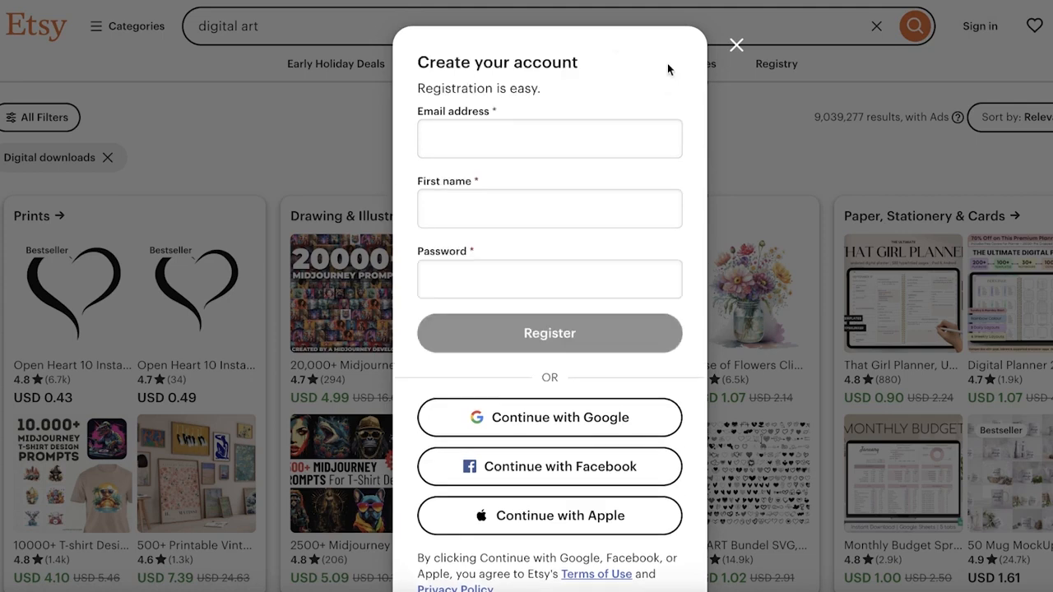
click(572, 403)
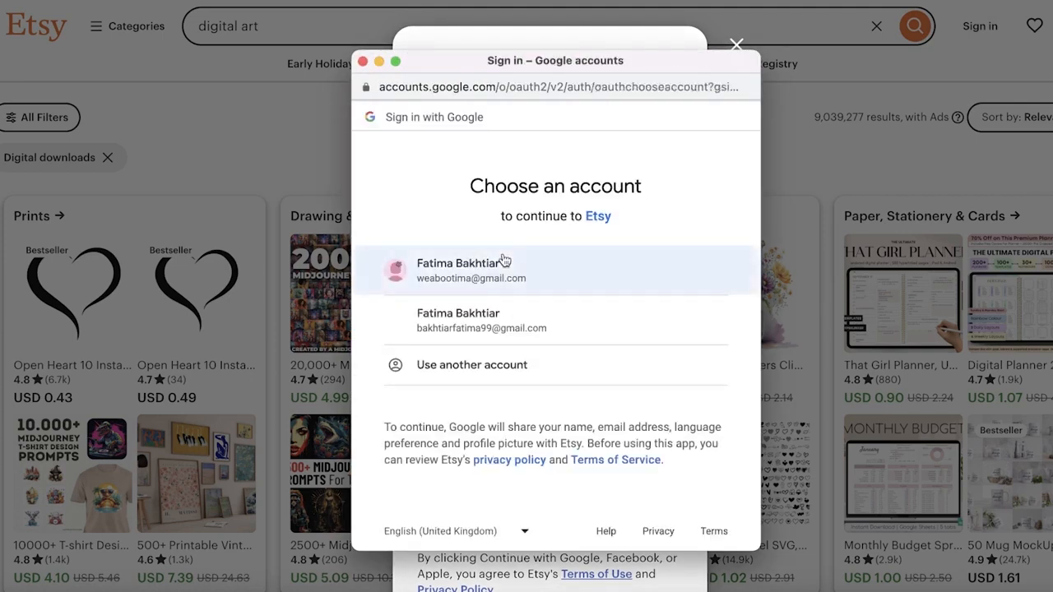
click(494, 283)
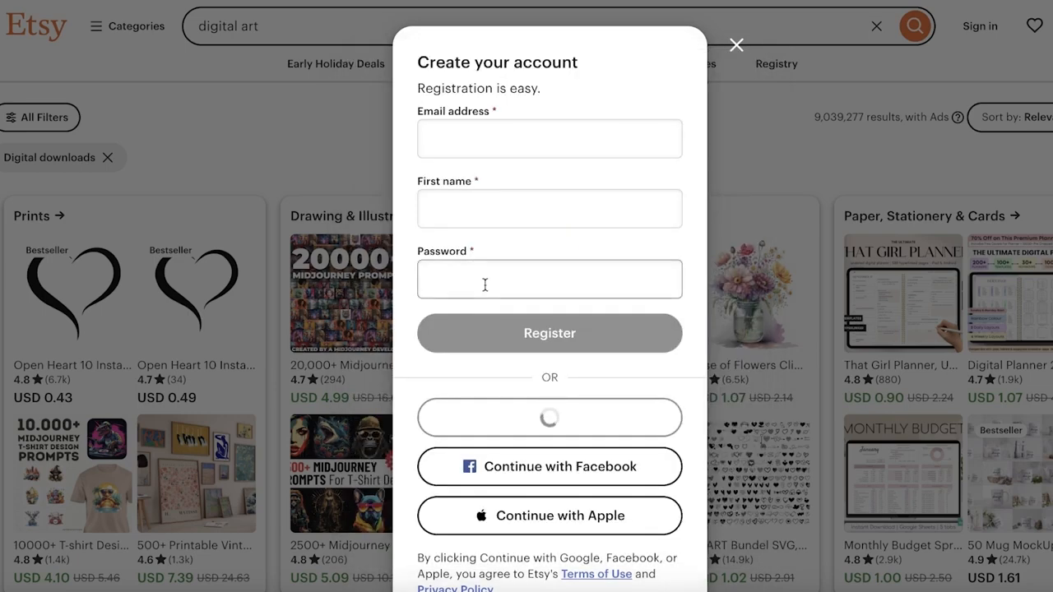
scroll(520, 411, down, 3)
click(520, 411)
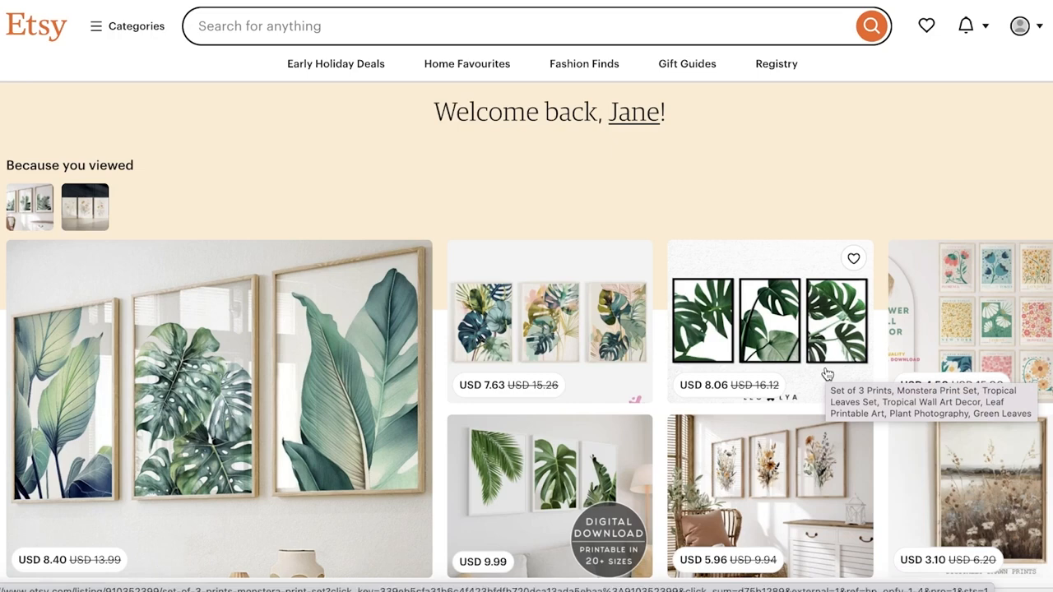
Go to Sell on Etsy from the account and begin the new seller onboarding questions.
click(1020, 26)
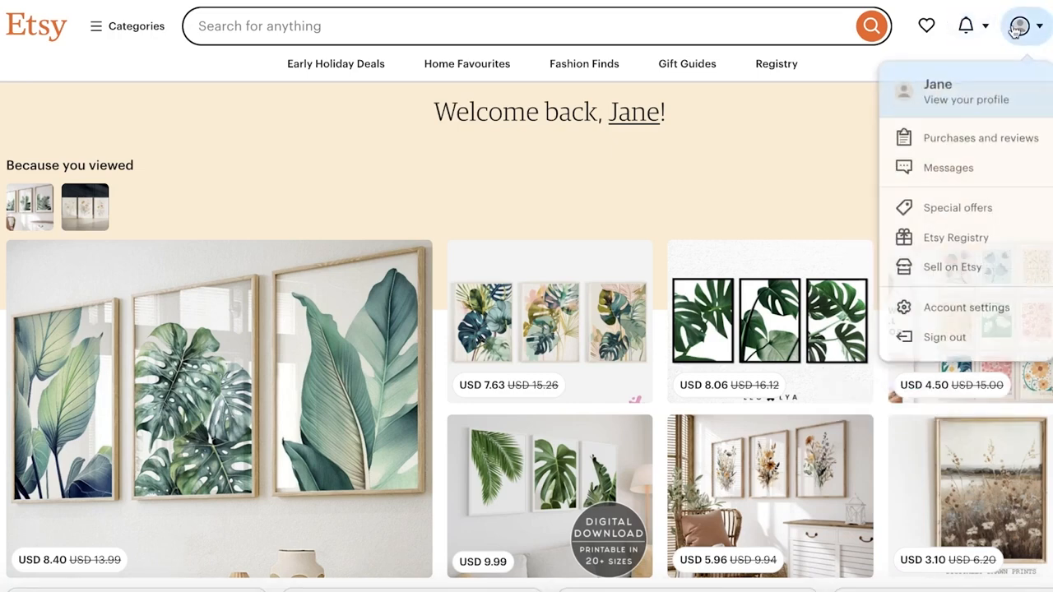
click(972, 270)
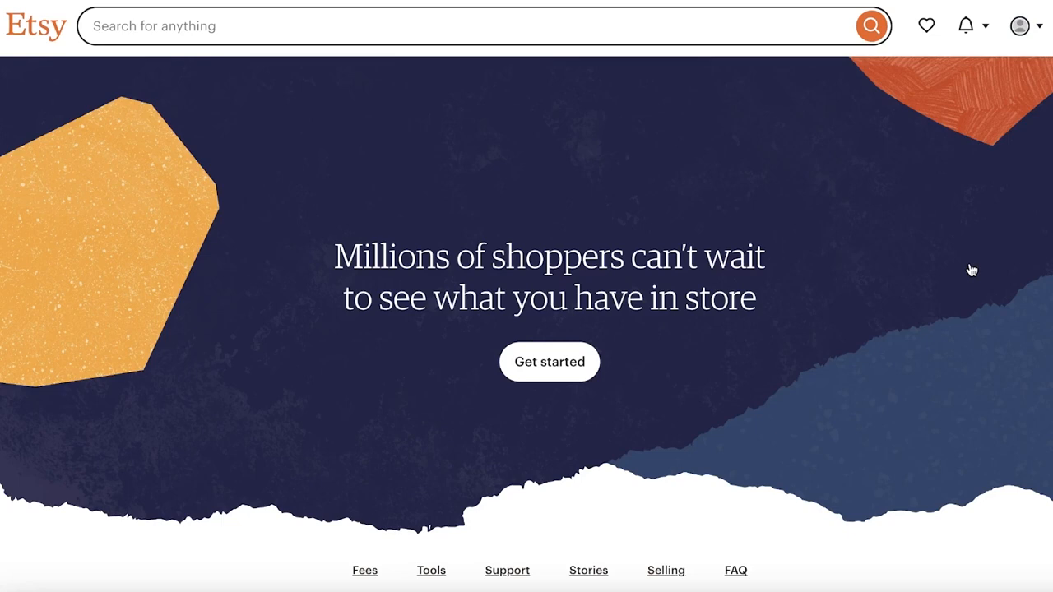
click(554, 349)
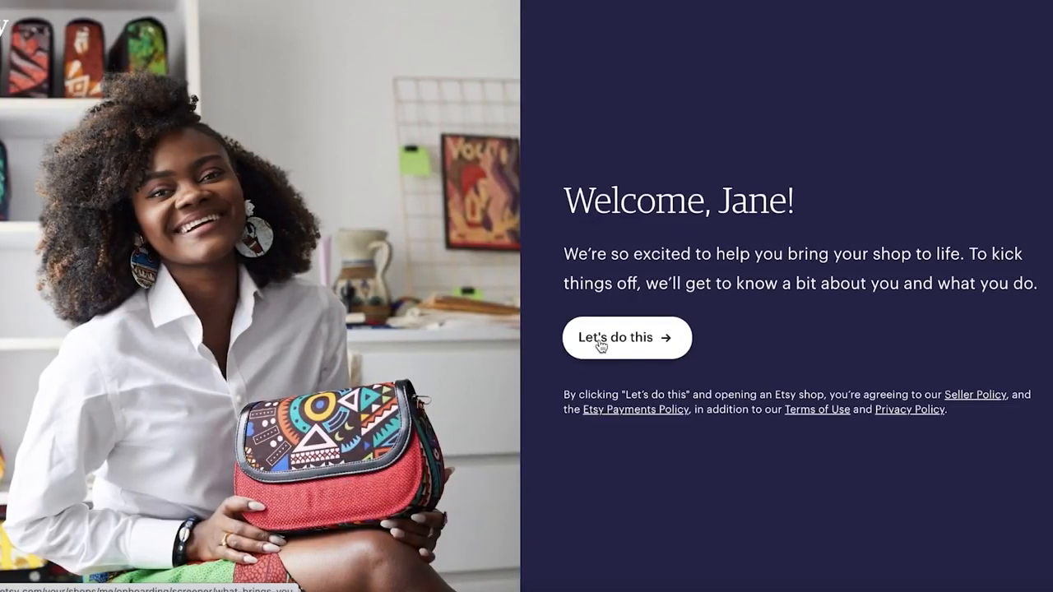
click(600, 346)
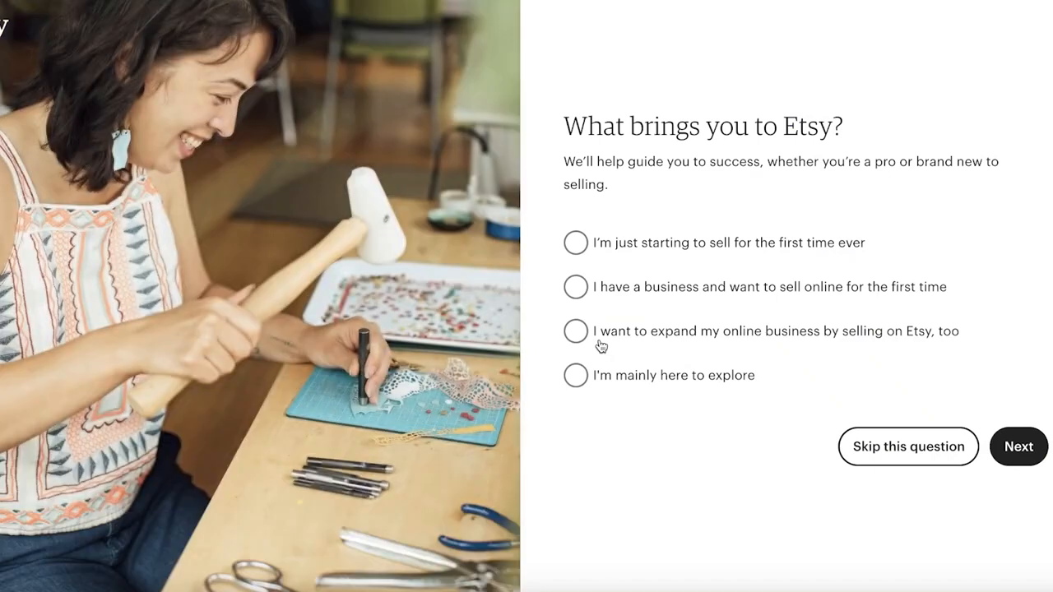
Skip the question on what brings you to Etsy, then review the help topics and move past them.
click(907, 459)
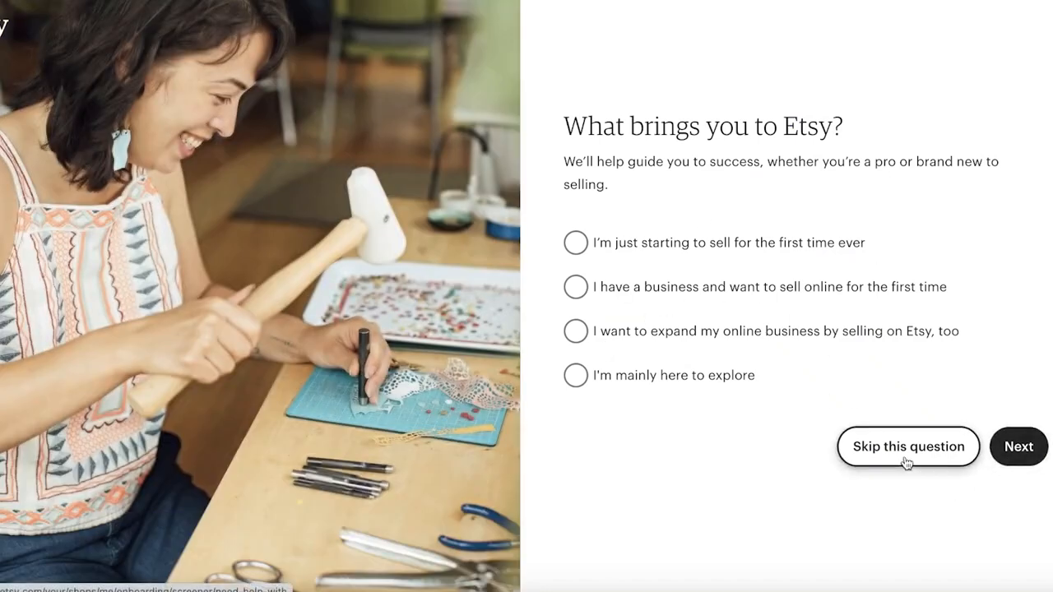
scroll(745, 280, down, 8)
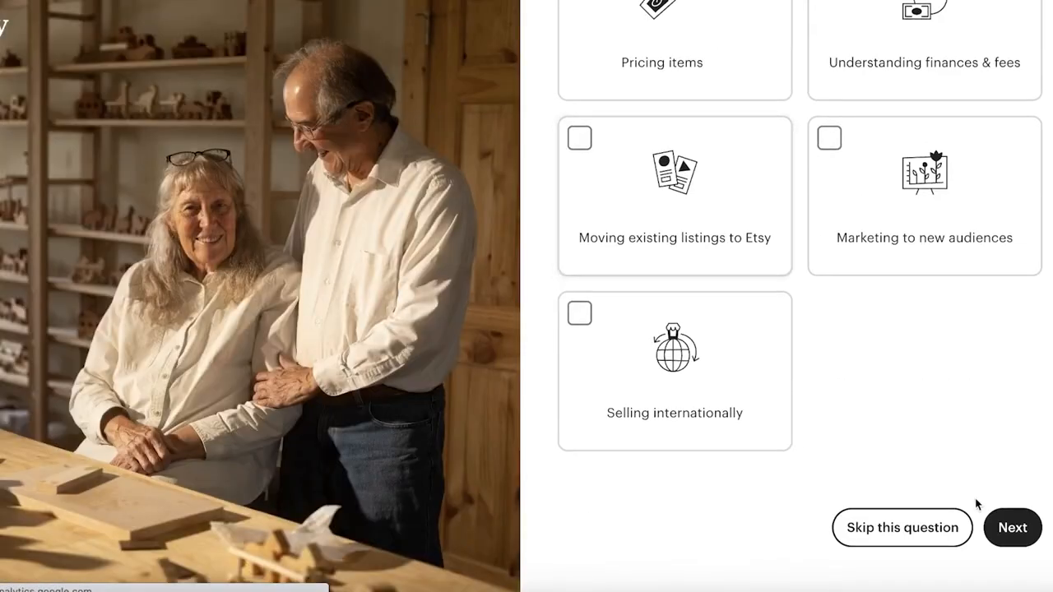
scroll(767, 352, up, 5)
scroll(768, 352, up, 3)
scroll(822, 156, down, 1)
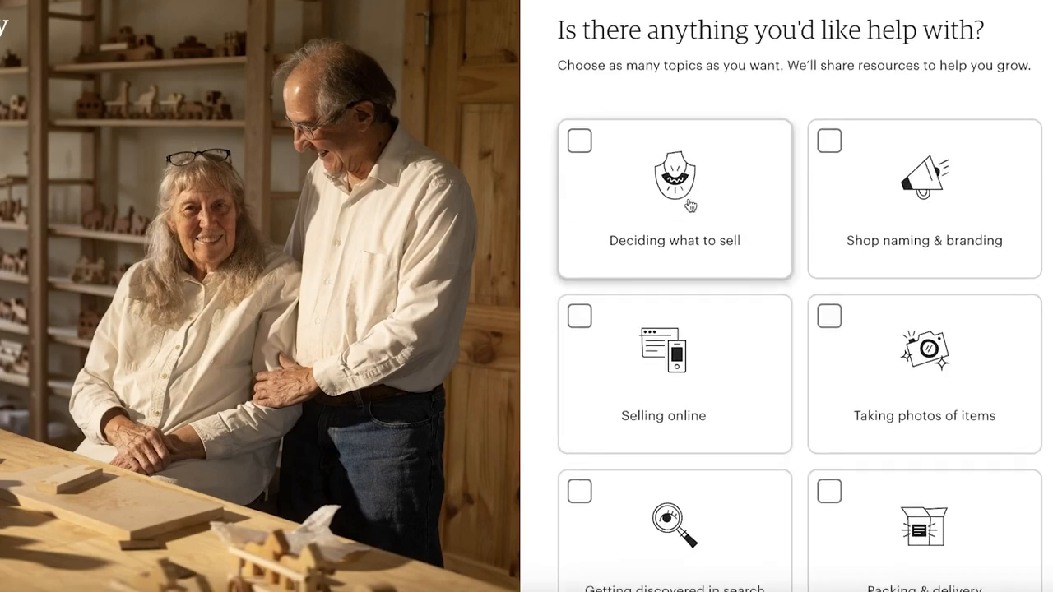
scroll(912, 159, down, 5)
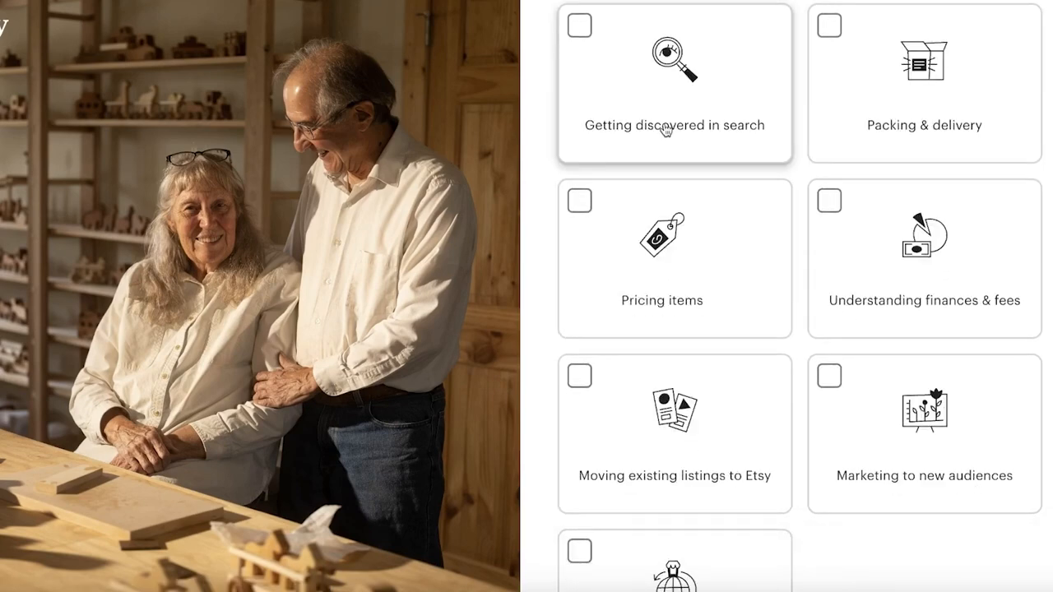
scroll(764, 343, down, 3)
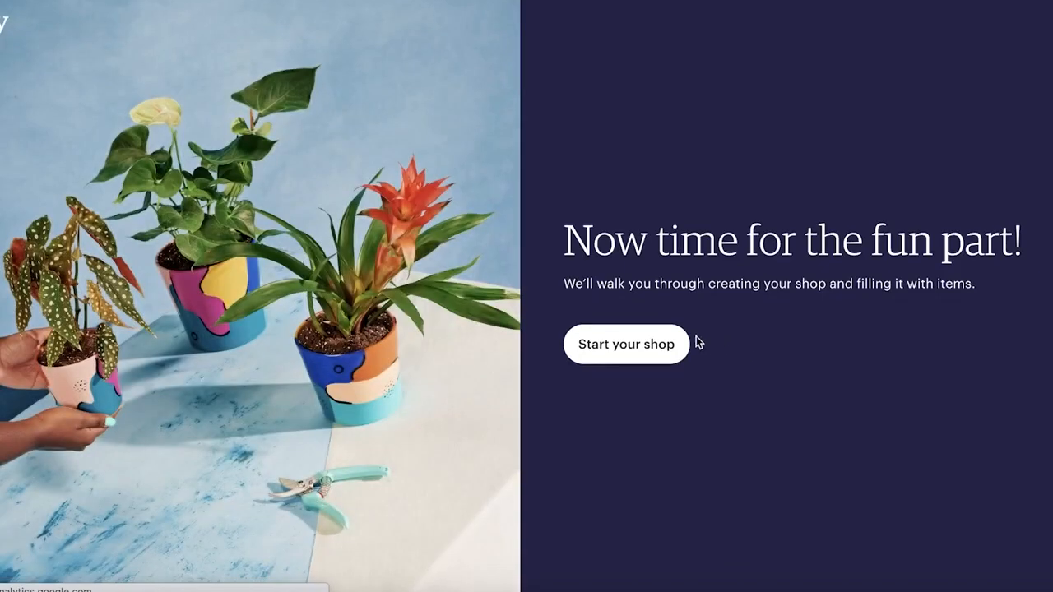
Start creating the shop and set the shop language to English.
click(672, 342)
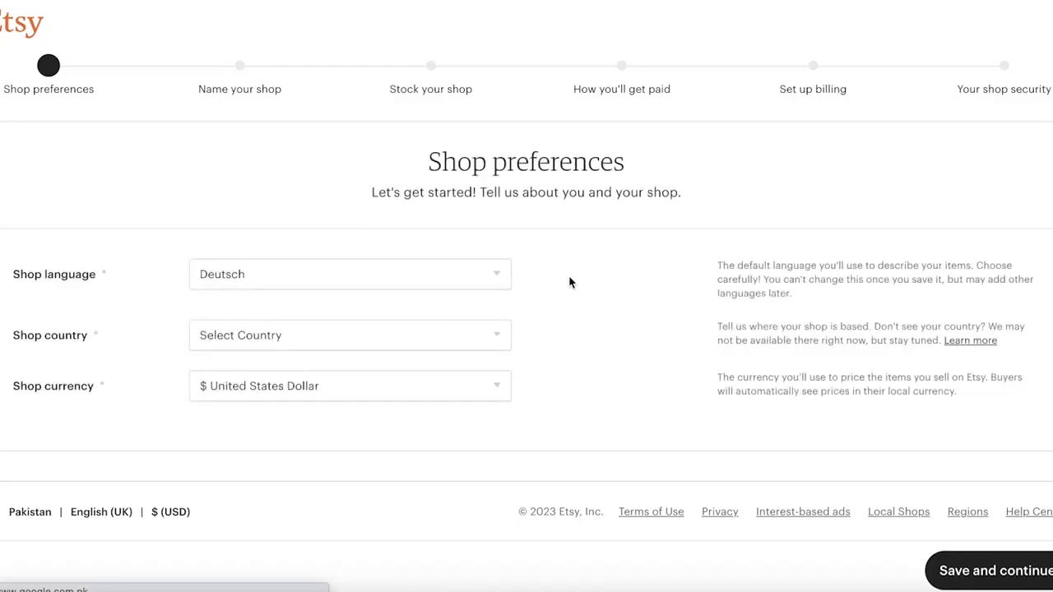
click(296, 260)
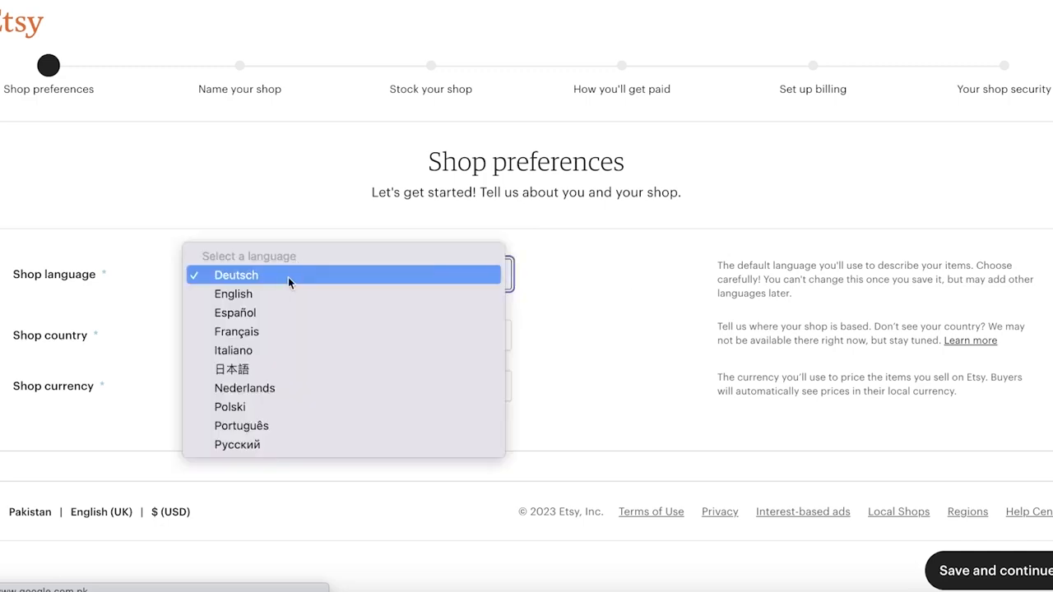
click(288, 294)
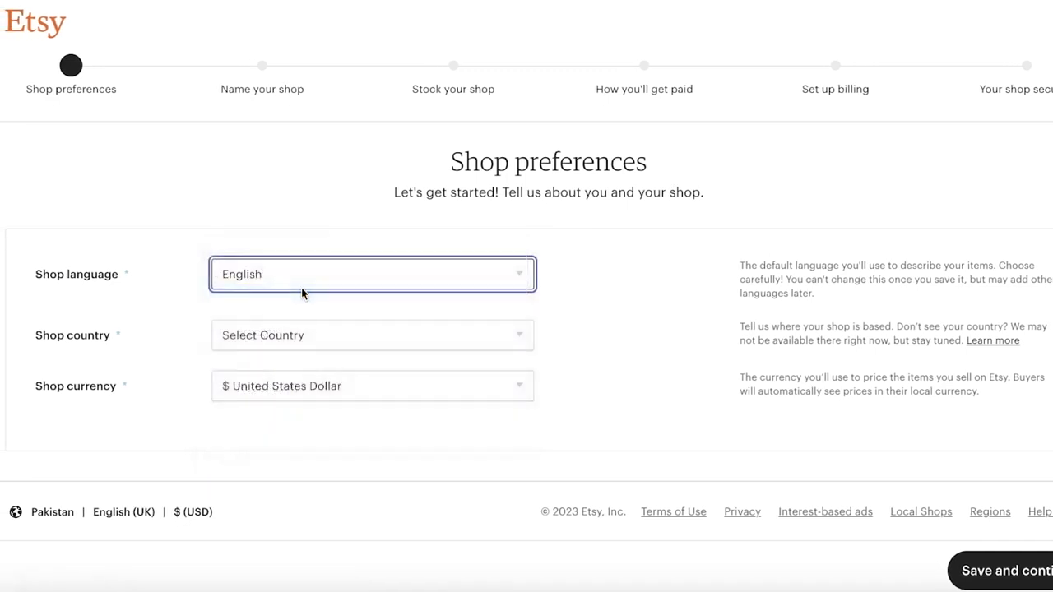
Set the shop country to India and the shop currency to Indian Rupee, then save the shop preferences.
click(293, 345)
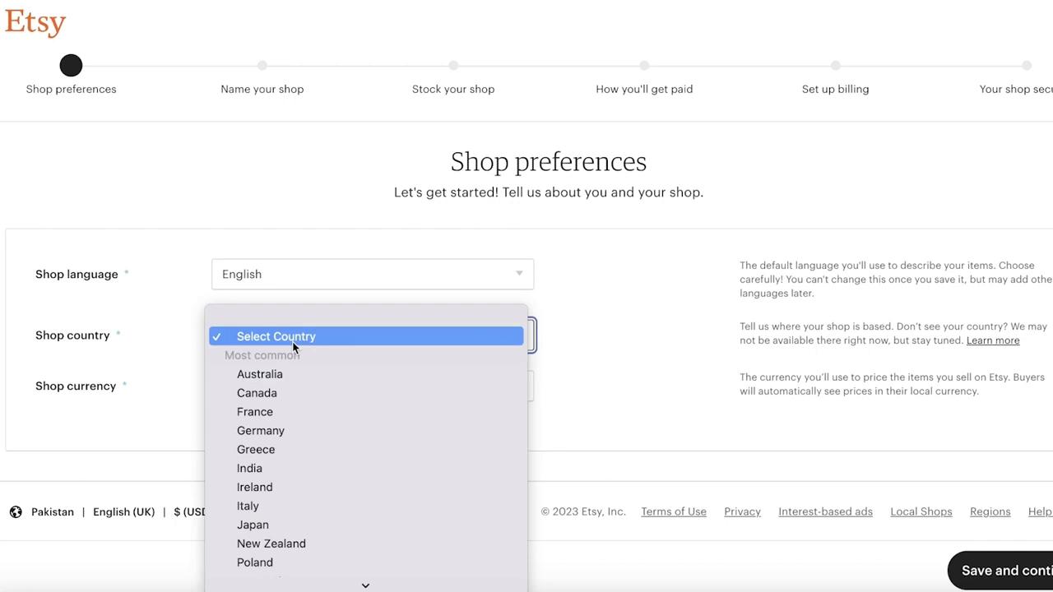
key(p)
scroll(315, 395, down, 5)
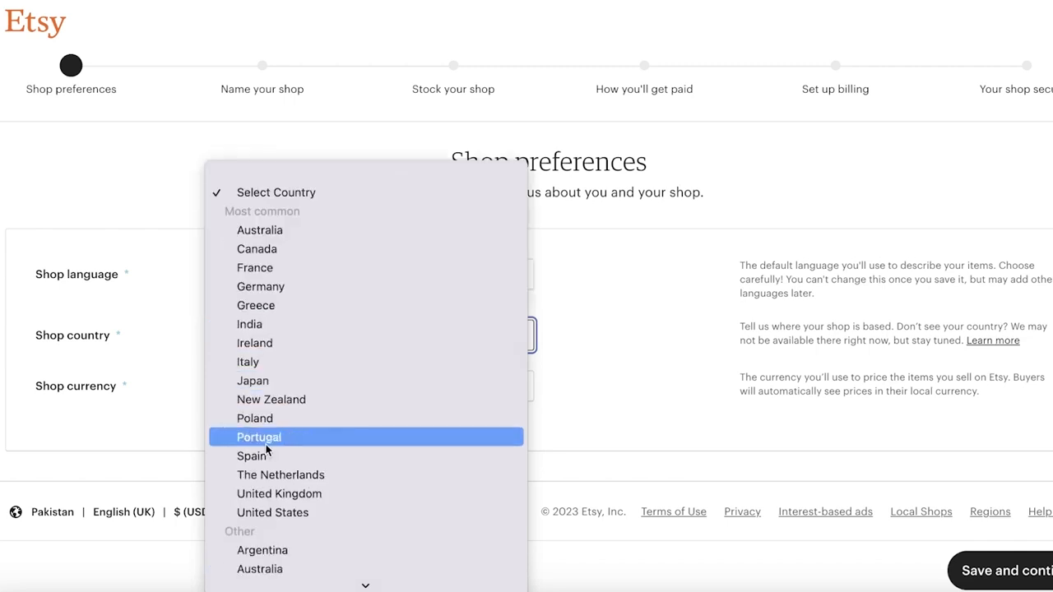
scroll(271, 445, down, 10)
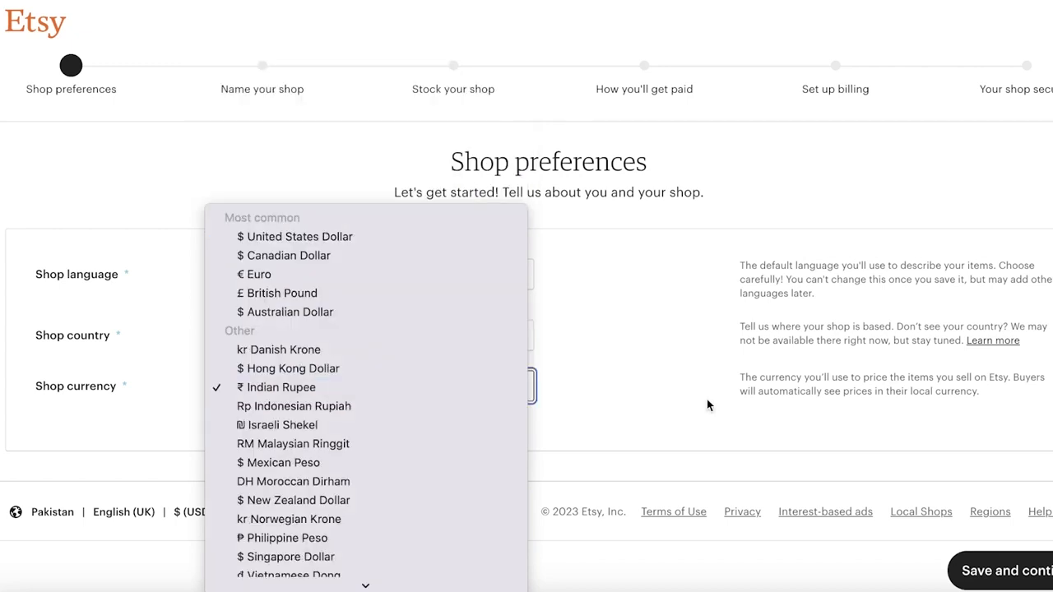
click(707, 404)
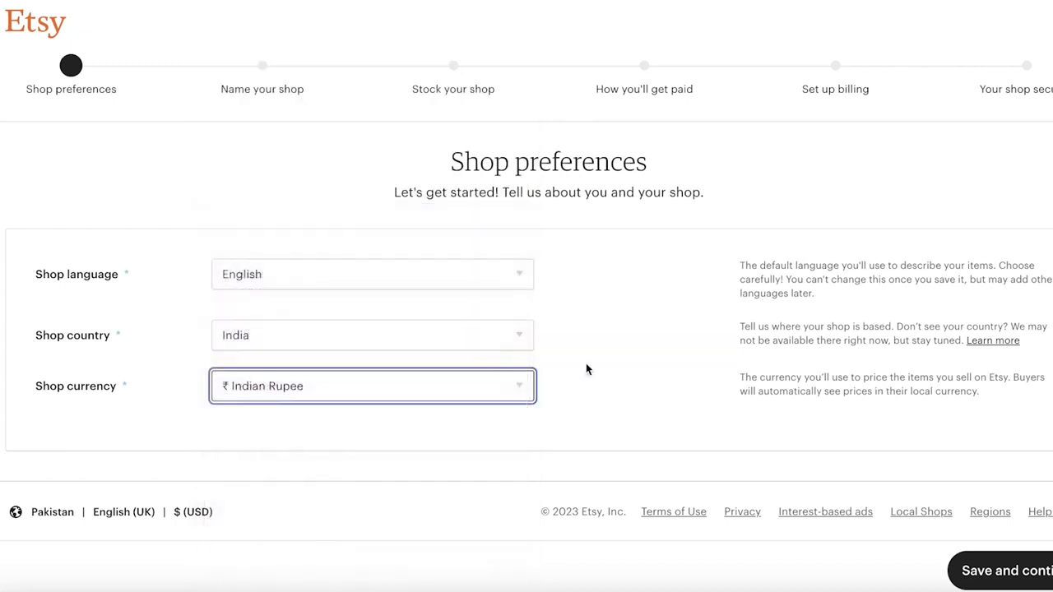
click(983, 569)
Enter Durden as the shop name, choose the suggested alternative DurdenCo, and save it.
click(466, 313)
text(Durden)
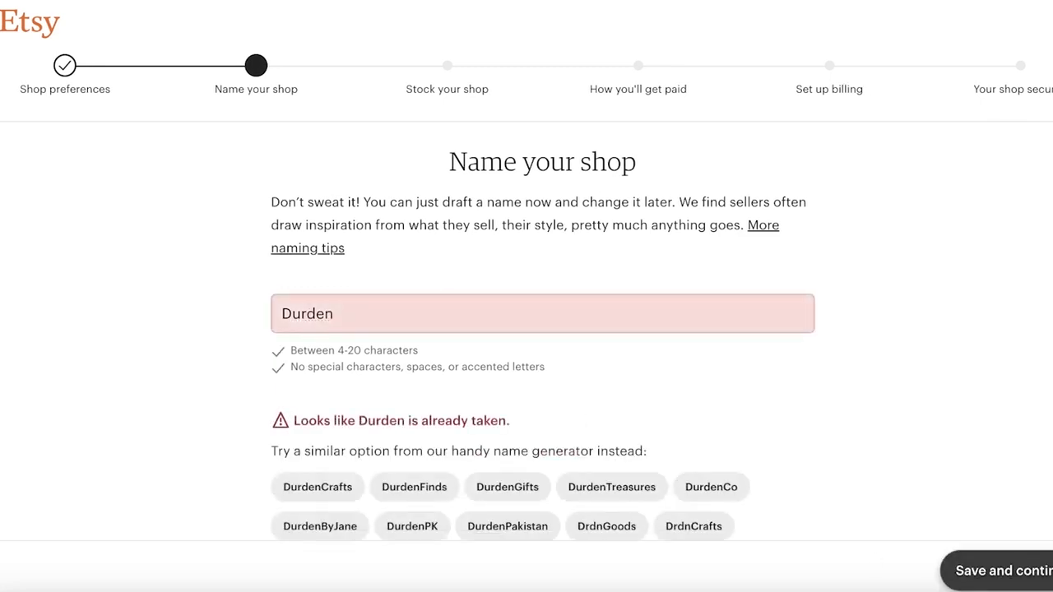
scroll(683, 372, down, 1)
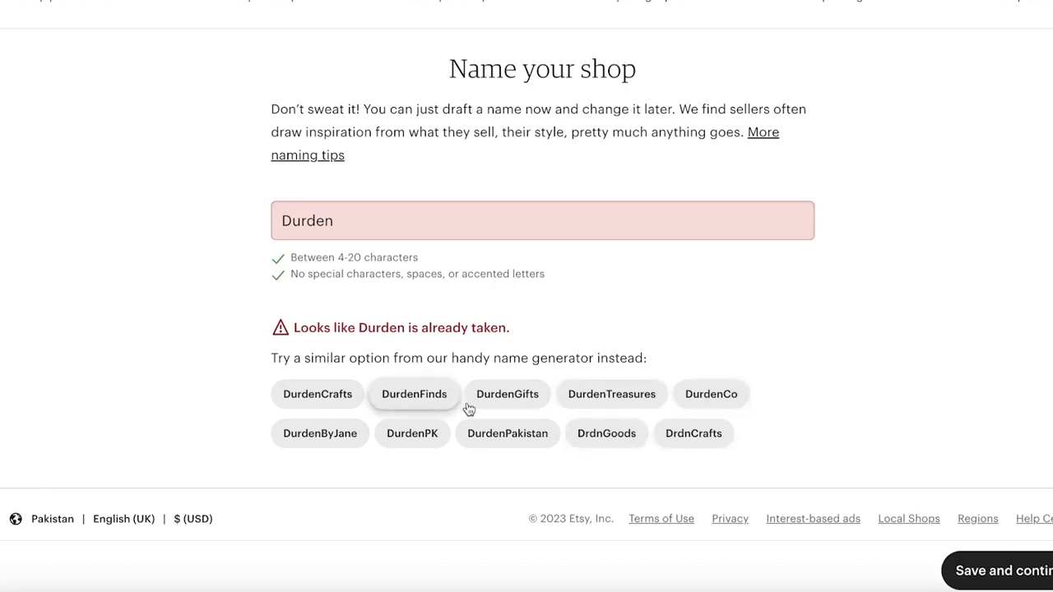
click(726, 395)
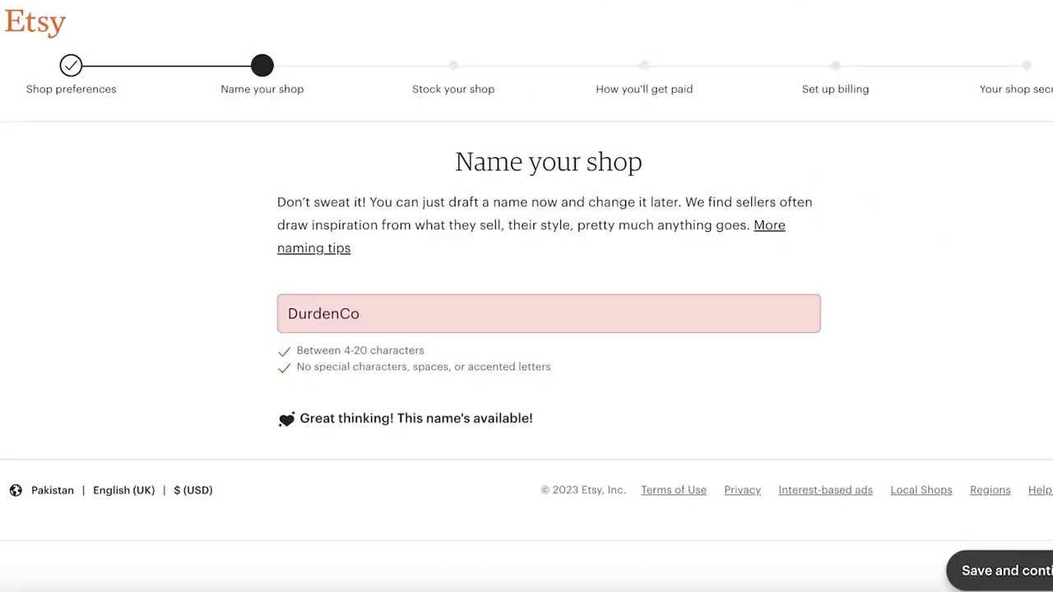
click(977, 566)
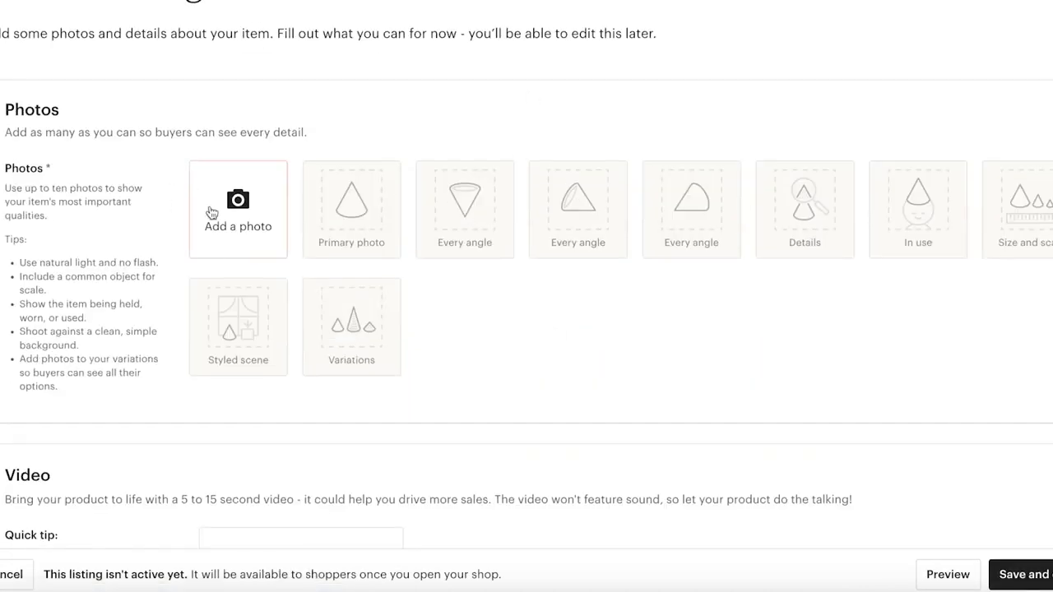
Review the listing form's sections for photos, video, tags, inventory and pricing, personalisation and delivery.
scroll(245, 261, up, 3)
scroll(255, 247, down, 4)
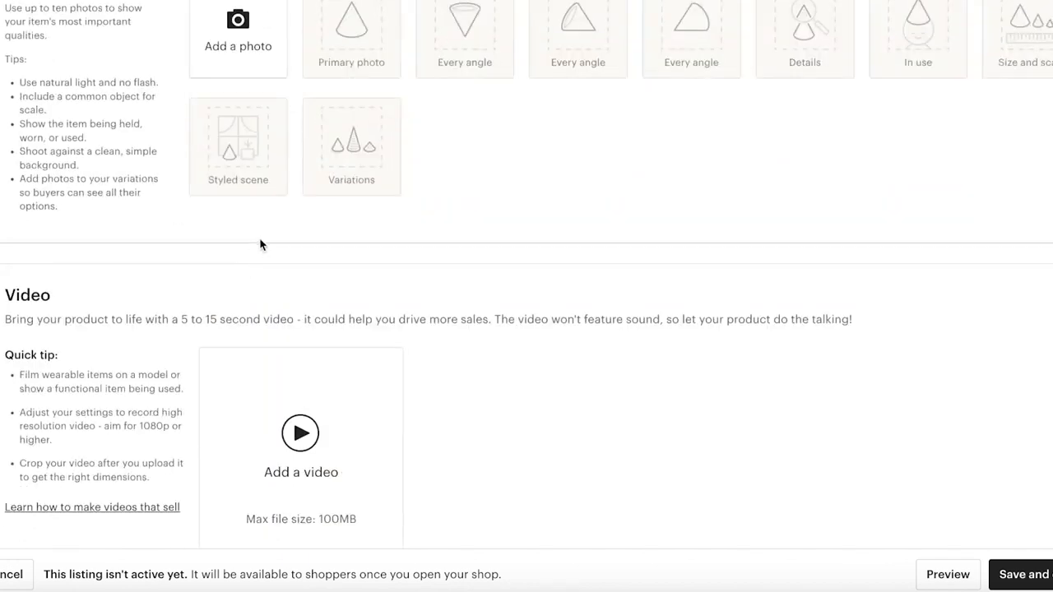
scroll(252, 253, up, 3)
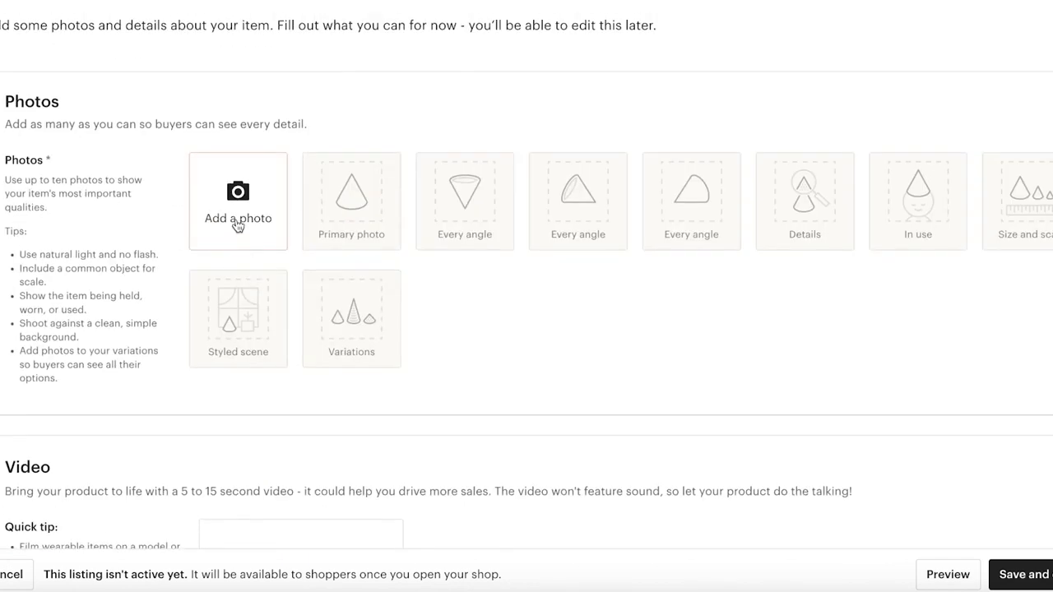
scroll(238, 227, down, 4)
scroll(238, 225, up, 4)
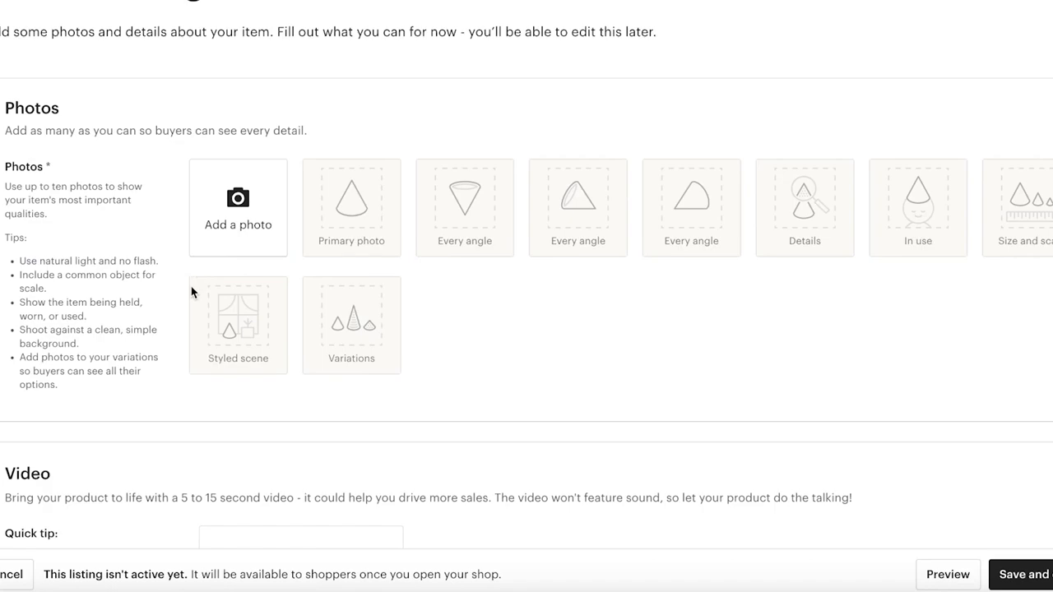
scroll(193, 292, down, 2)
scroll(193, 292, down, 20)
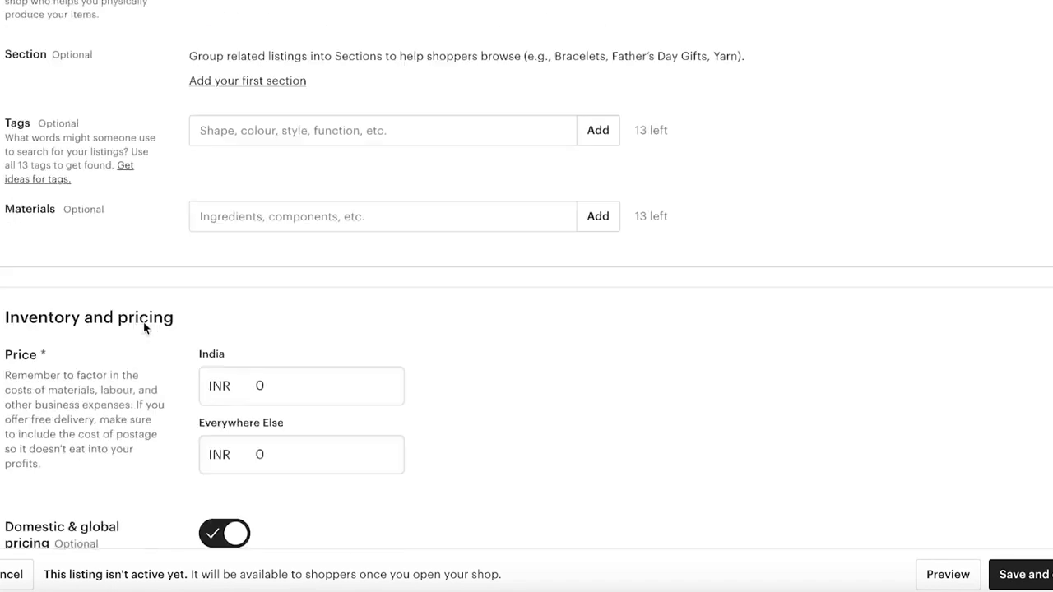
scroll(304, 159, down, 10)
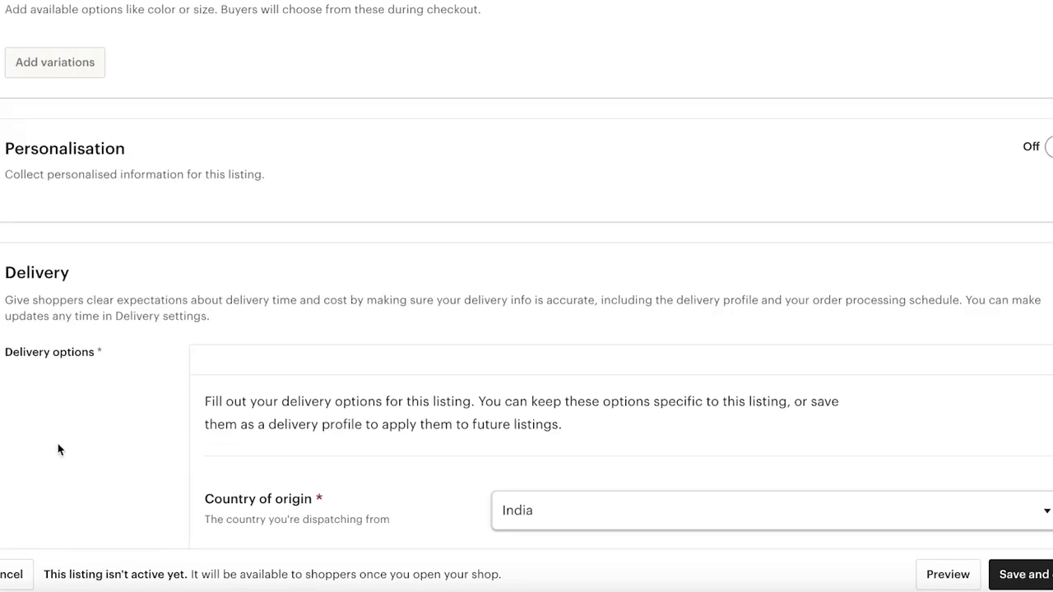
scroll(62, 442, up, 20)
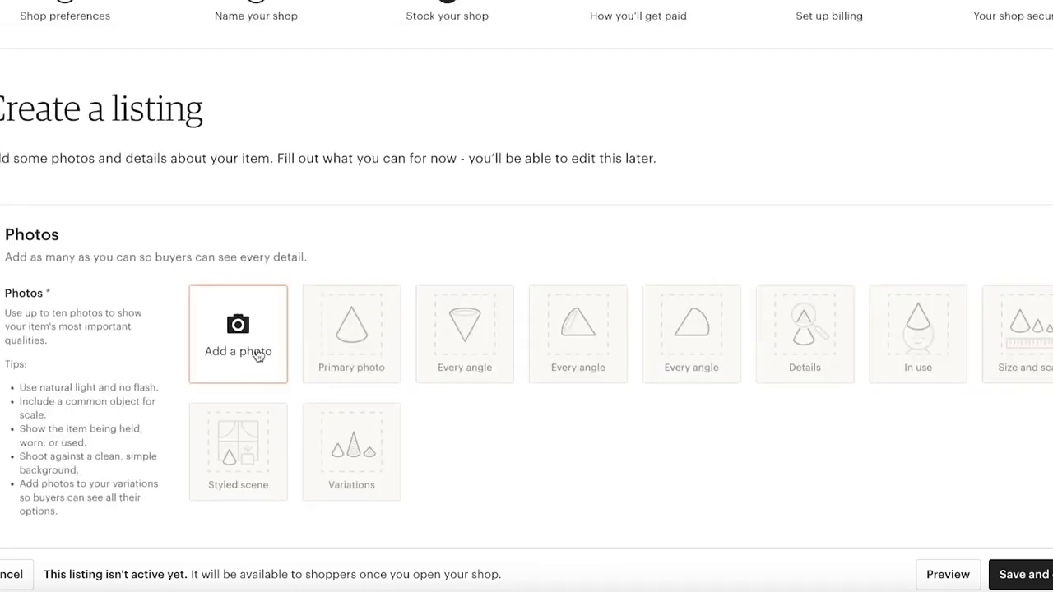
Upload Pink And Blue Cute Wall Art Frame Mockup Instagram Post.png from Downloads as the listing's first photo.
click(259, 355)
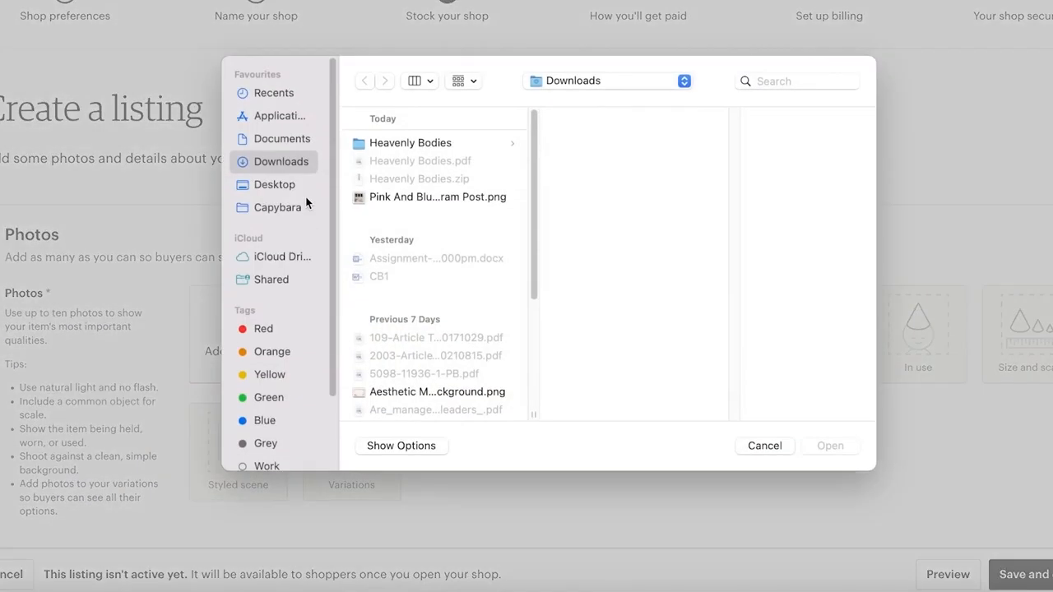
click(414, 196)
click(828, 445)
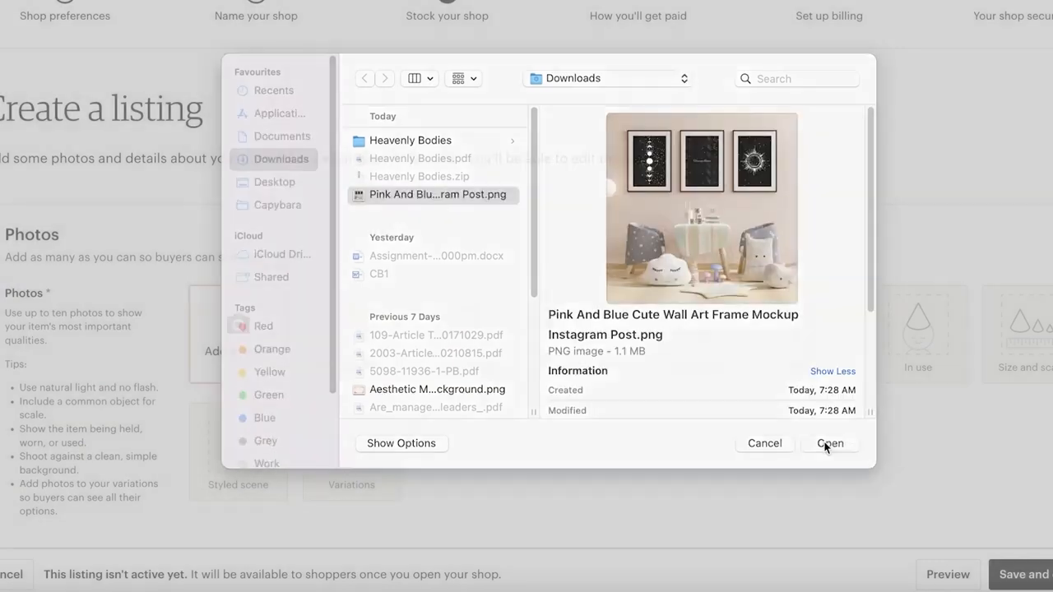
scroll(714, 130, down, 2)
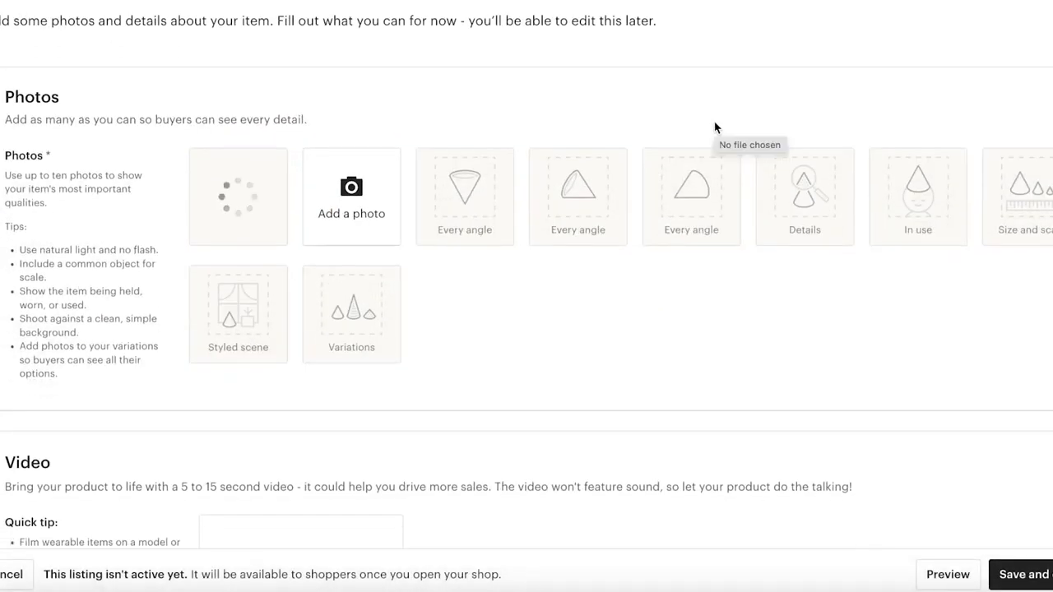
scroll(435, 242, down, 3)
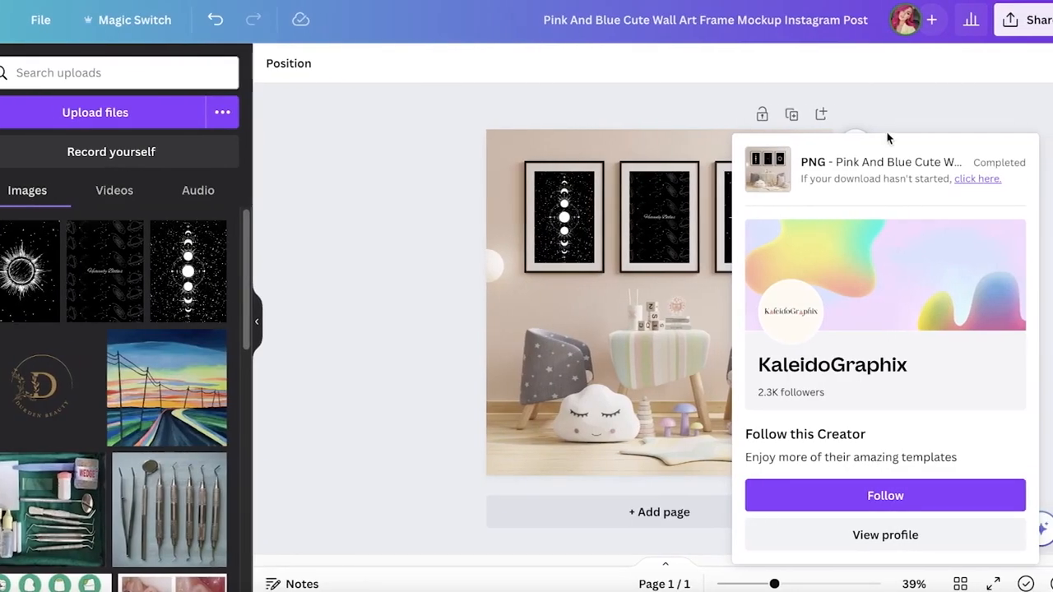
Switch to Canva and download the wall art mockup as a PNG at size 1.875 (2,025 × 2,025 px).
click(1028, 19)
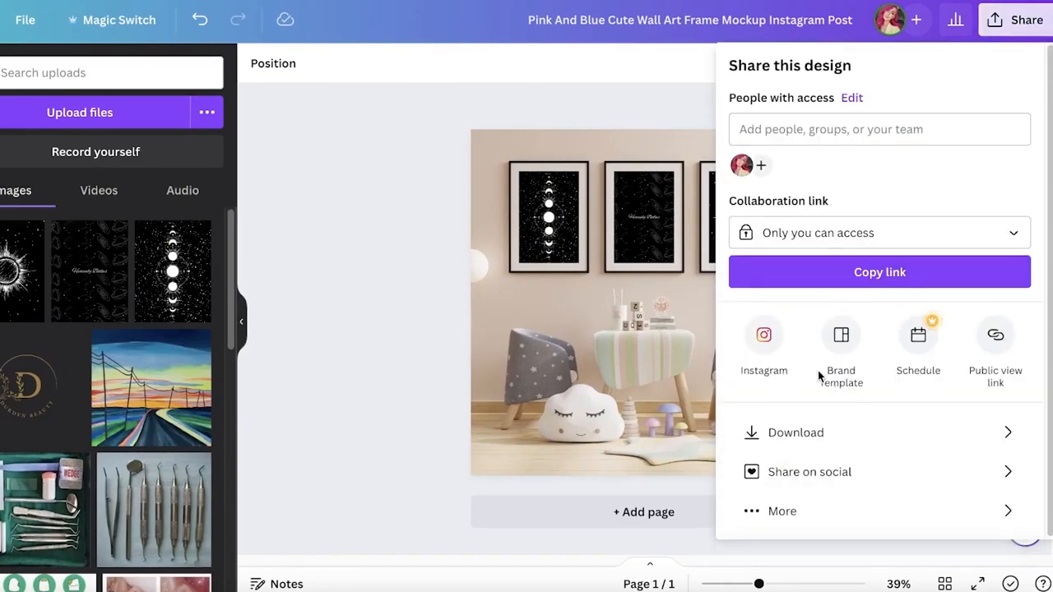
click(795, 432)
drag(794, 191, 892, 189)
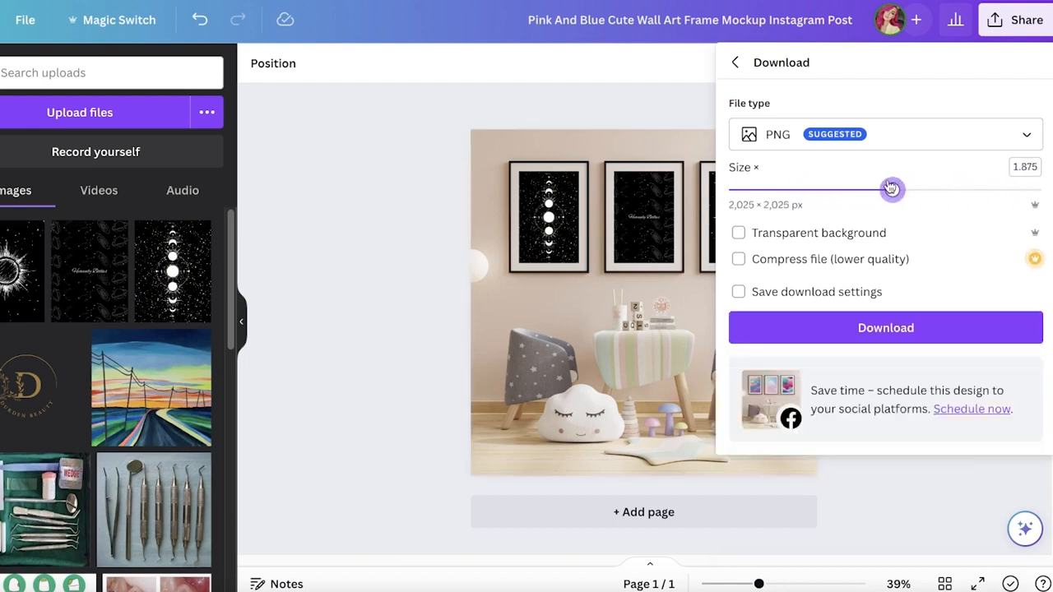
click(846, 331)
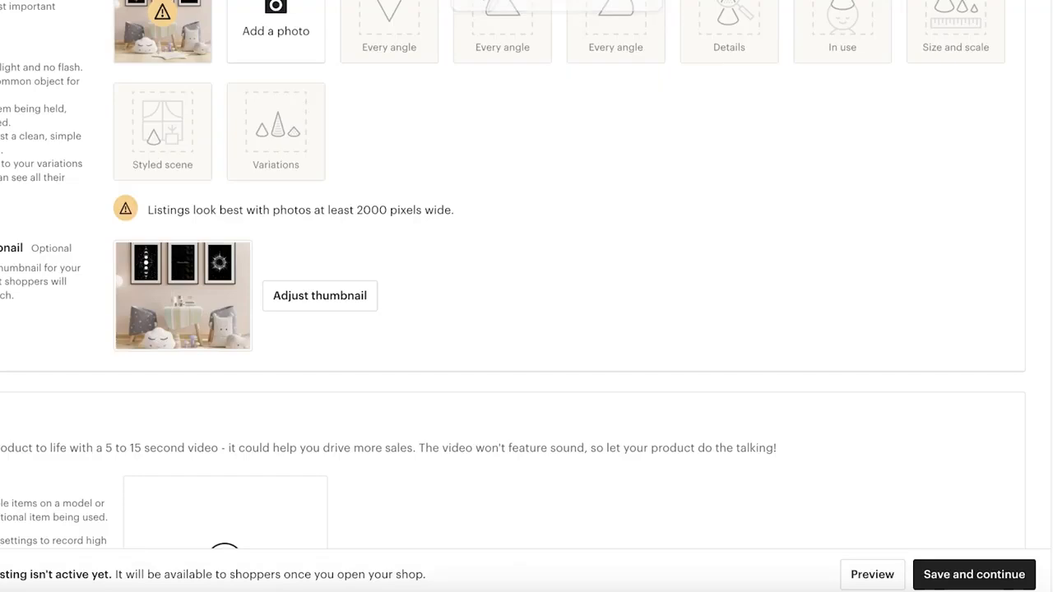
Back in the Etsy listing, replace the primary photo with Pink And Blue Cute Wall Art Frame Mockup Instagram Post (1).png.
scroll(733, 73, up, 1)
drag(815, 110, 170, 165)
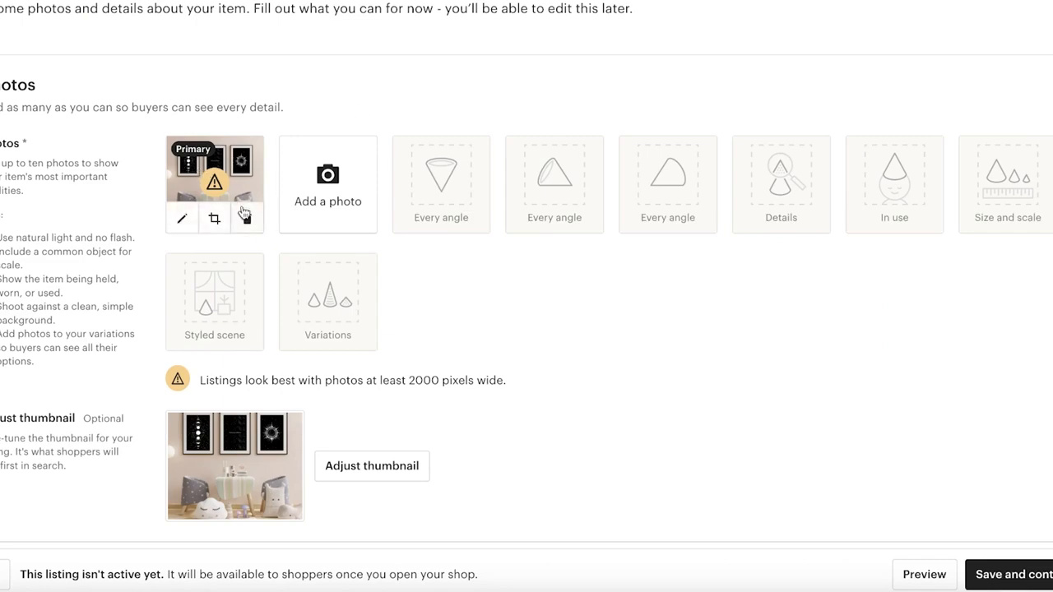
click(243, 215)
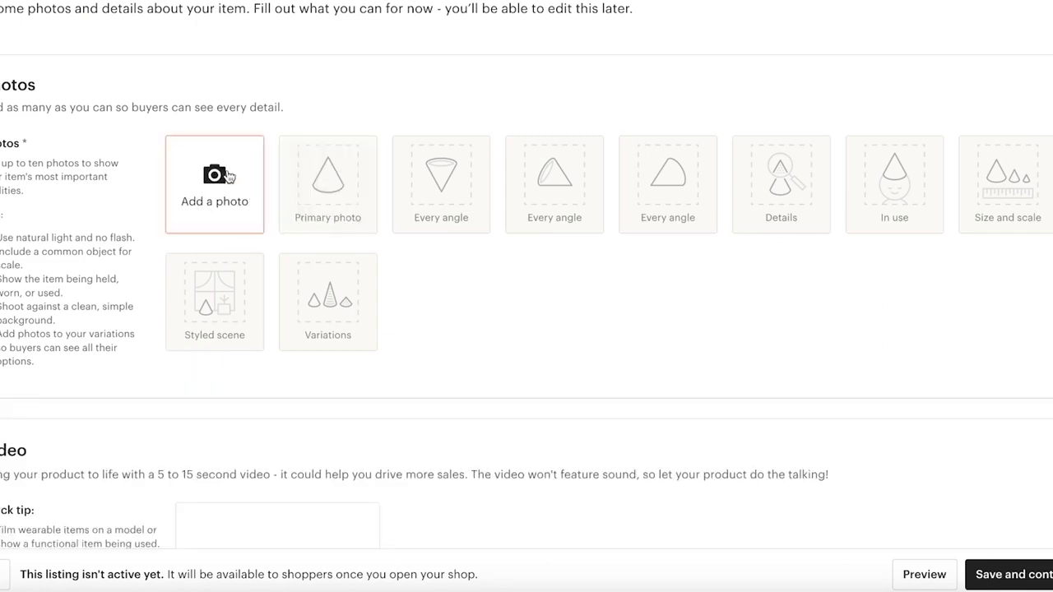
click(231, 176)
click(415, 199)
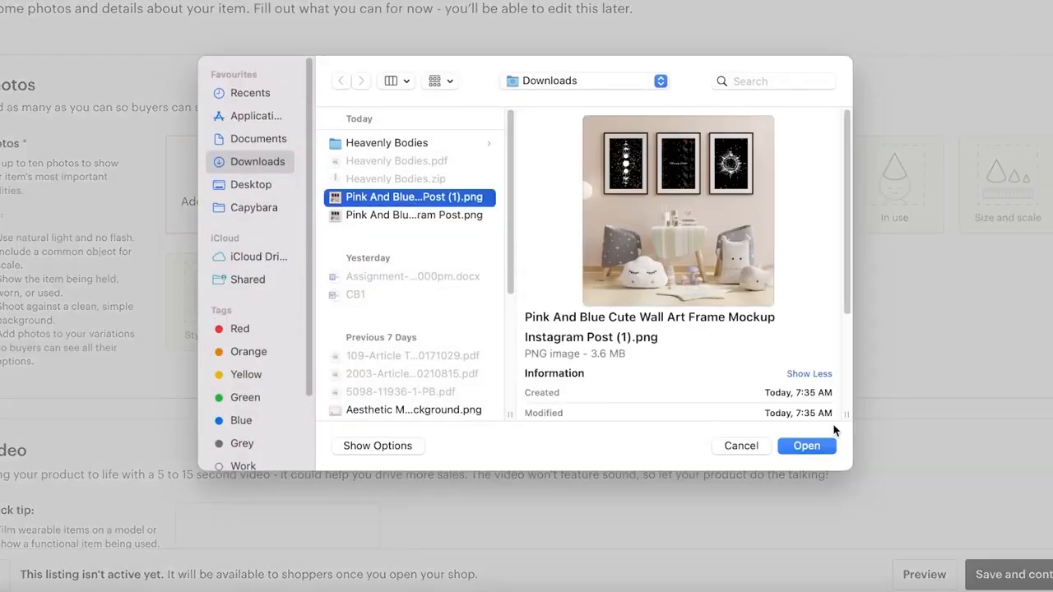
click(806, 443)
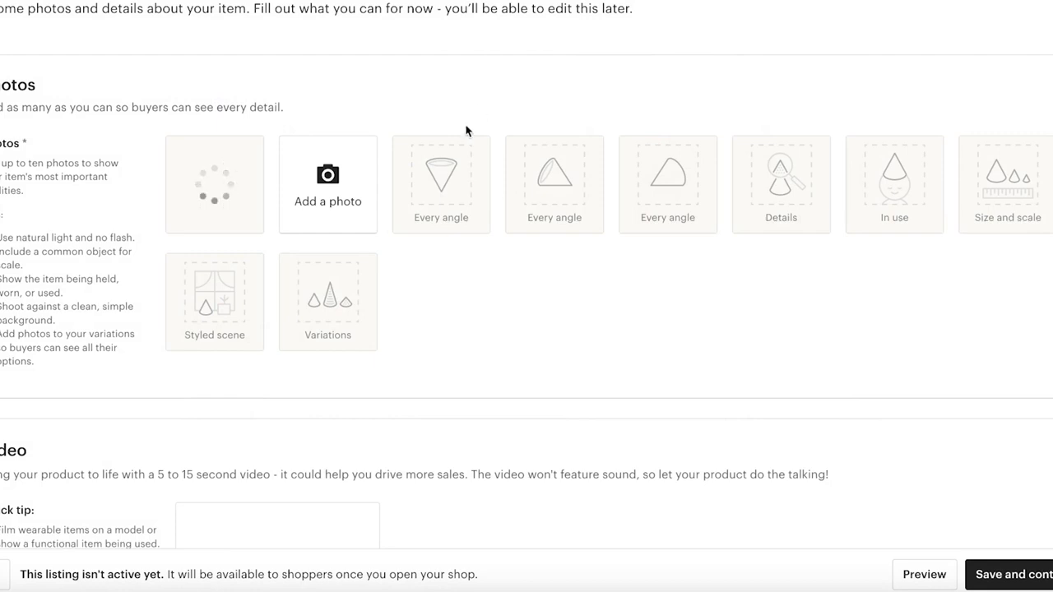
Title the listing "Heavenly Bodies Printable Art" in the listing details.
scroll(471, 140, down, 8)
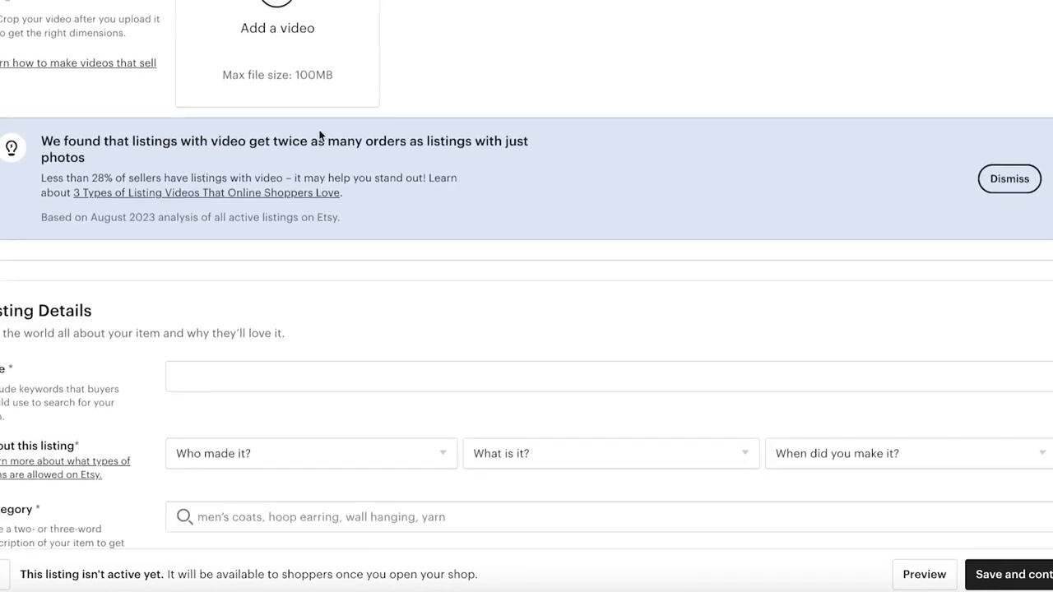
scroll(321, 135, down, 3)
click(291, 167)
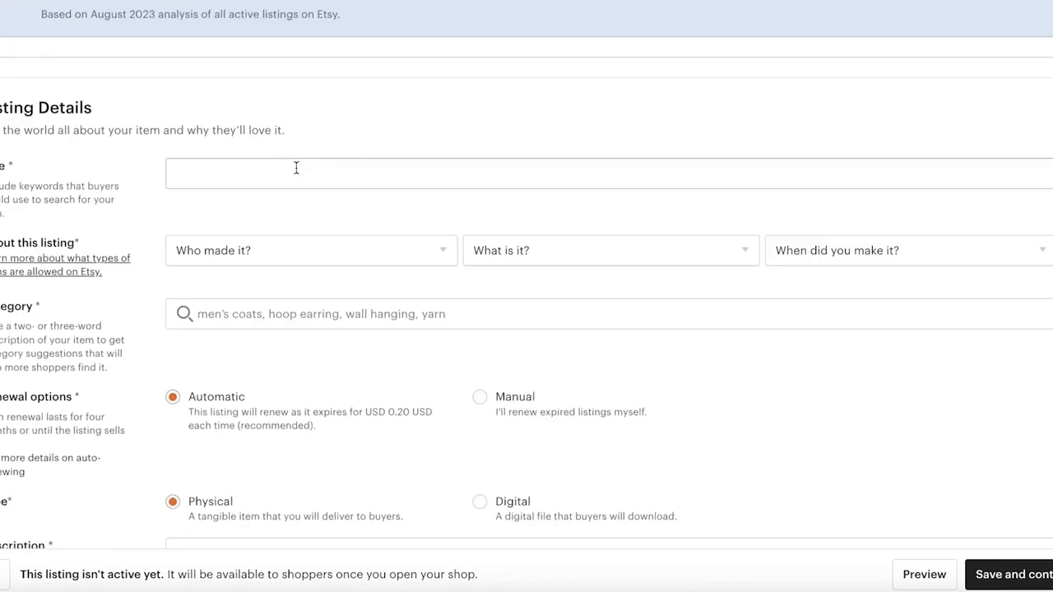
text(f)
key(BackSpace)
text(Heavenly Bodies Print)
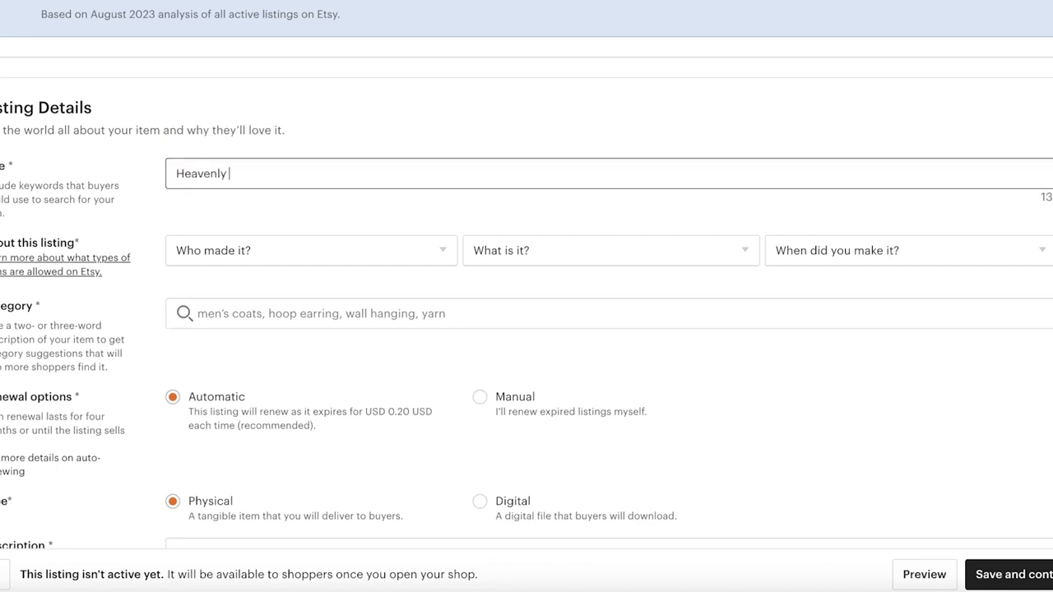
text(able Art)
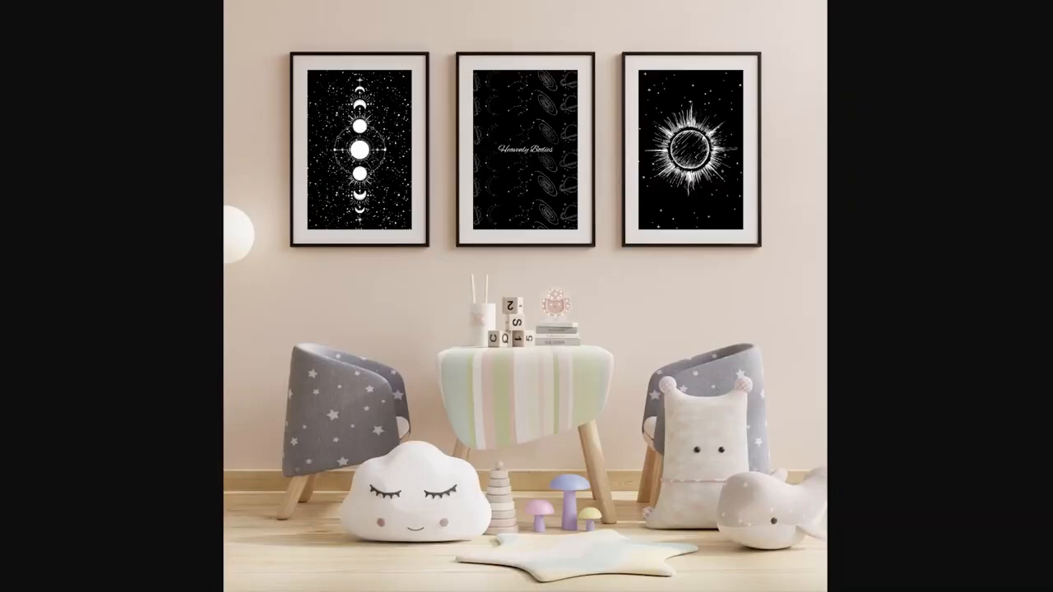
Open the Etsy home page and browse its recommended wall art, sponsored items and shopper collections.
text(etsy)
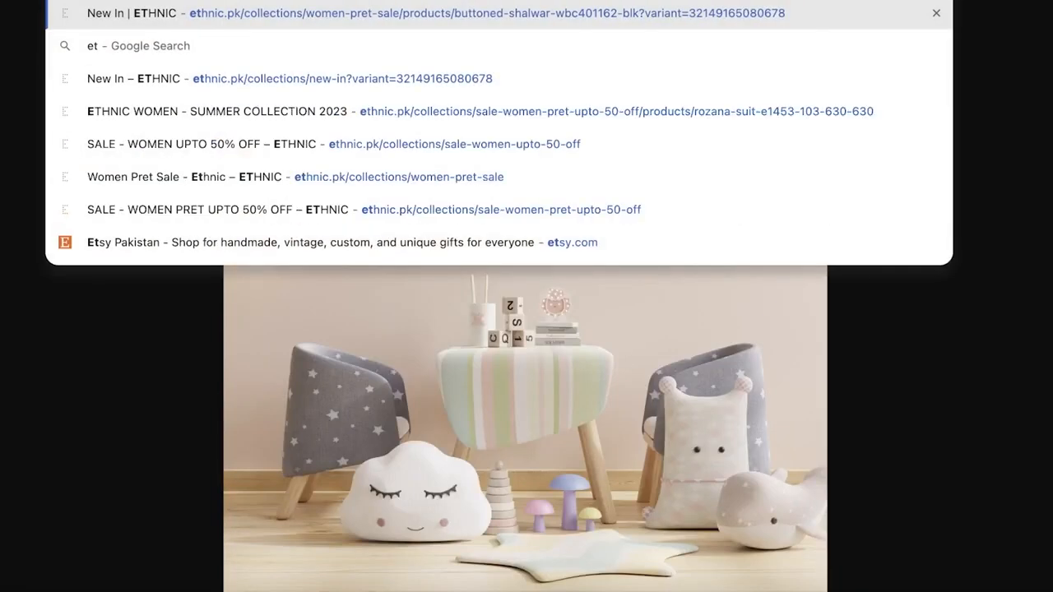
key(Return)
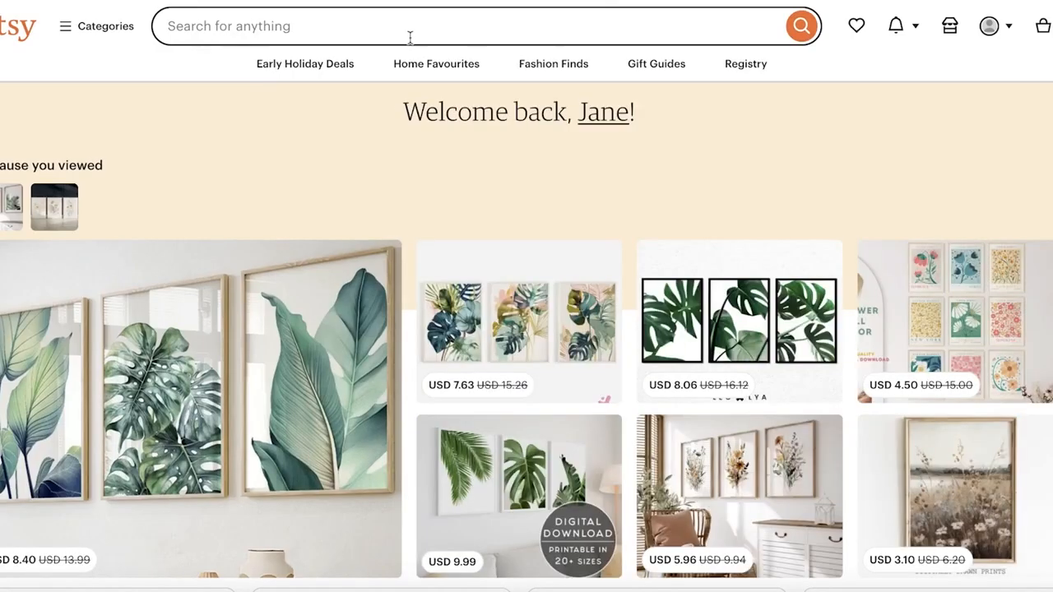
scroll(423, 155, down, 10)
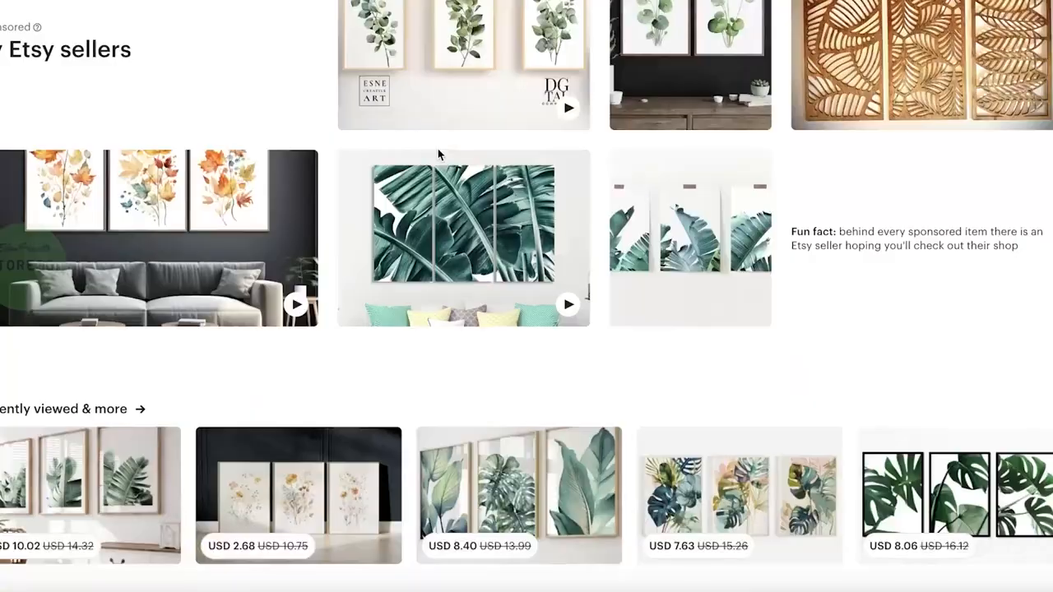
scroll(439, 156, up, 10)
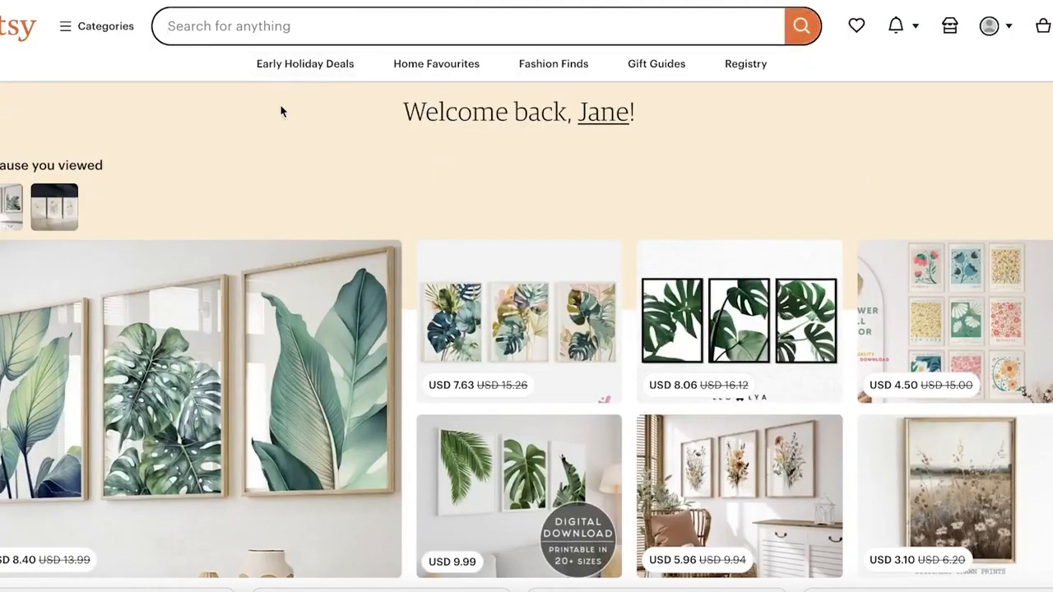
scroll(280, 193, down, 10)
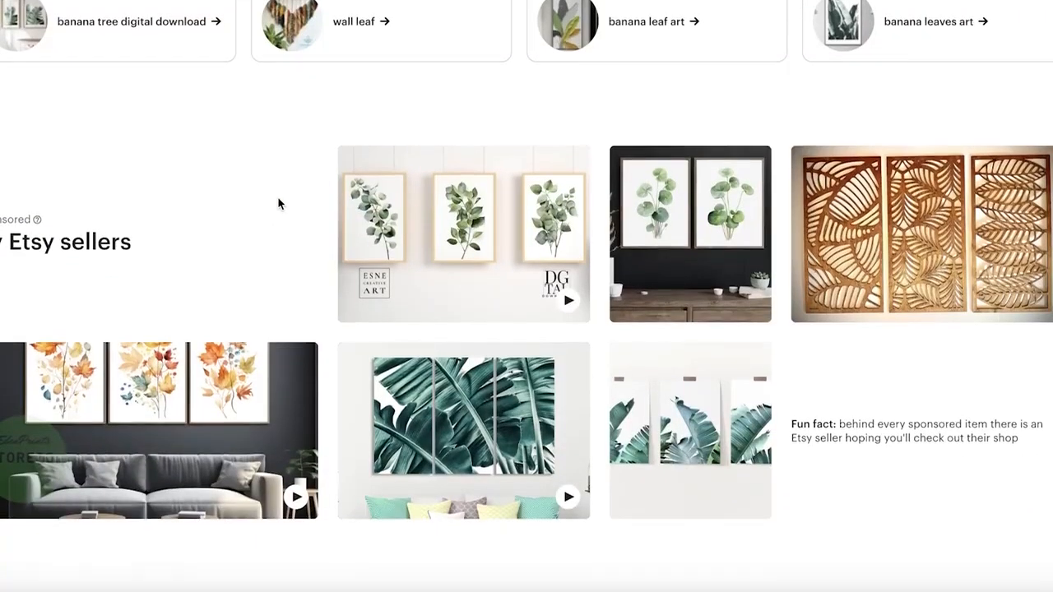
scroll(285, 203, up, 10)
scroll(282, 165, down, 10)
scroll(280, 137, down, 5)
scroll(733, 178, up, 8)
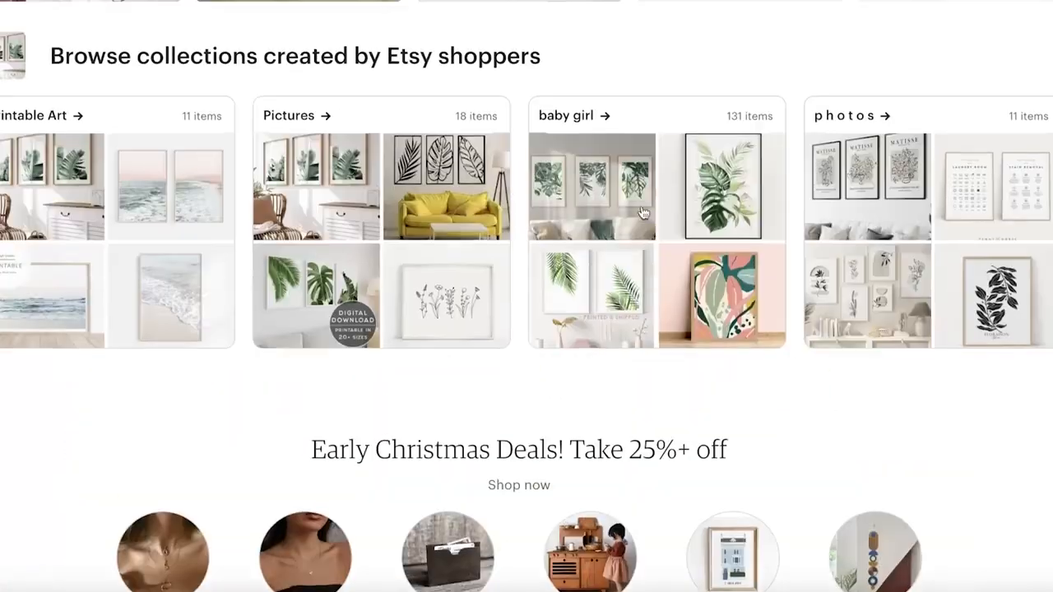
Search Etsy for "heavenly bodies printable art" and look over the first listings.
scroll(250, 258, up, 4)
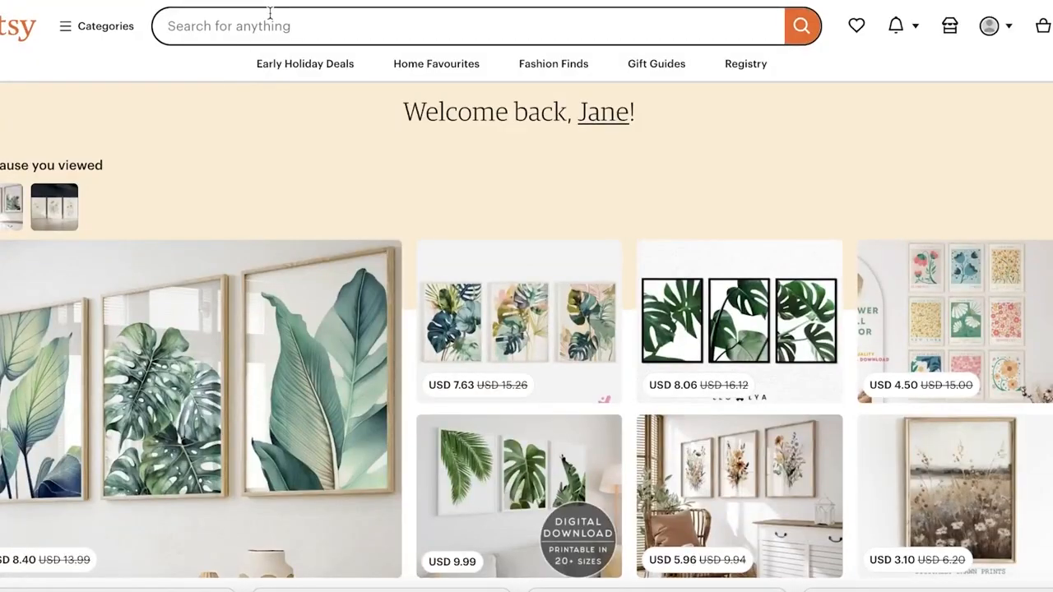
click(269, 13)
text(heavenly b)
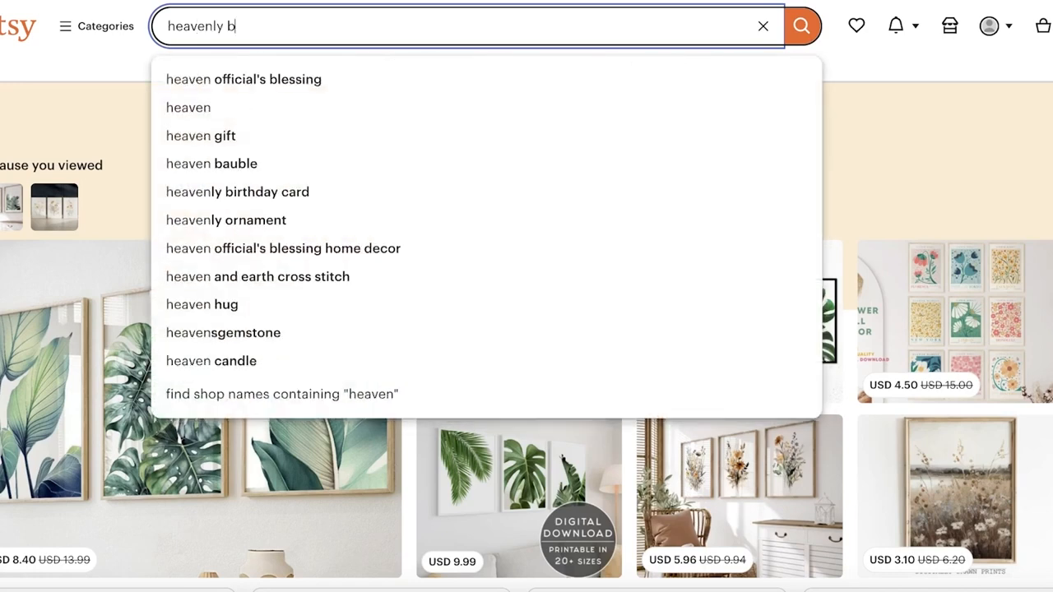
text(odies printable art)
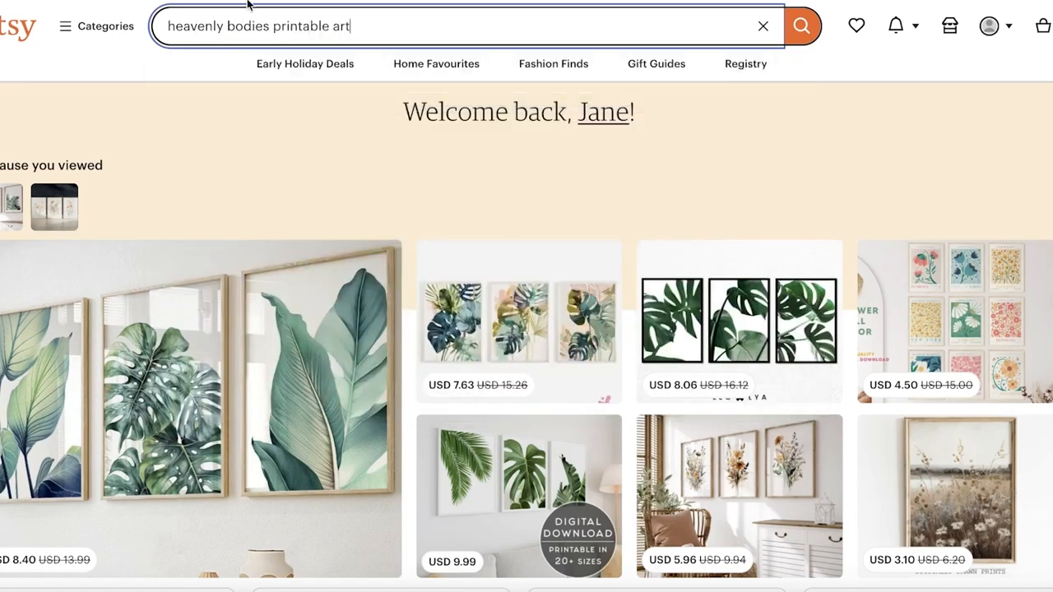
key(Return)
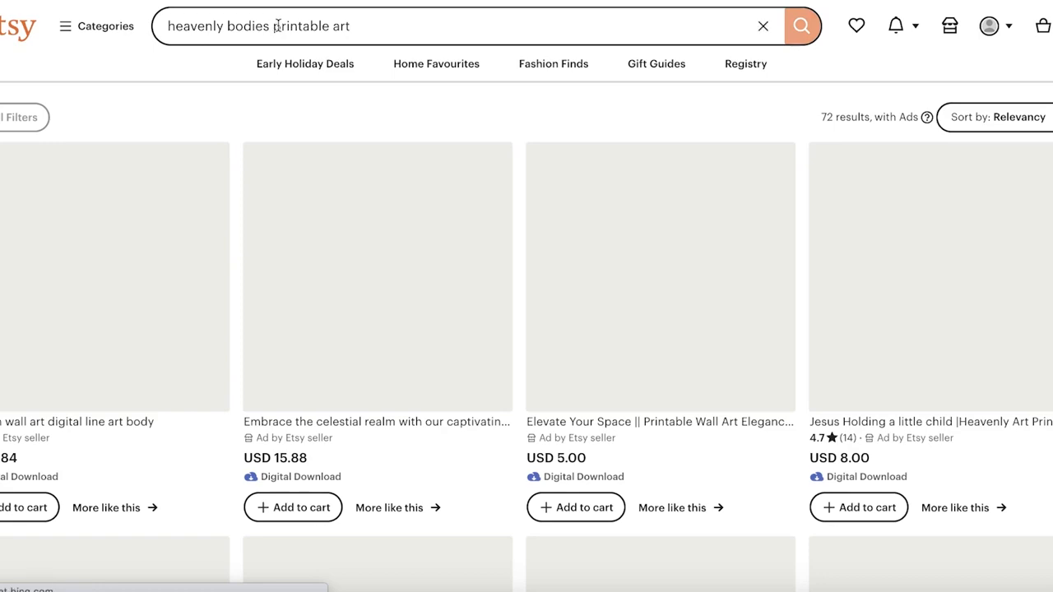
scroll(396, 177, down, 1)
scroll(395, 176, up, 1)
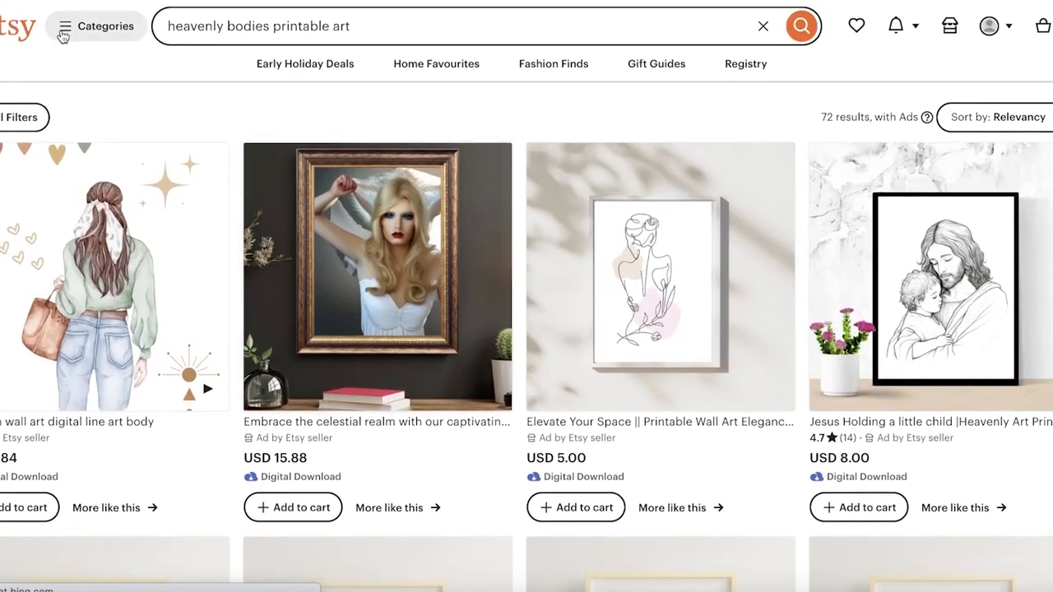
Shorten the Etsy search to "printable art" and open the golden galaxy print listing.
drag(273, 27, 132, 36)
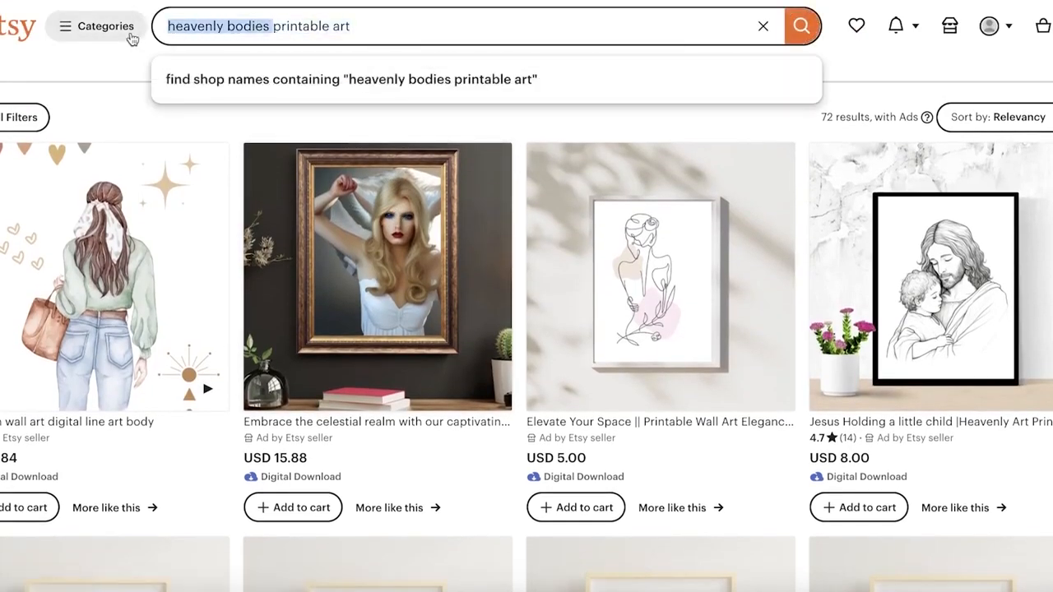
key(BackSpace)
key(Return)
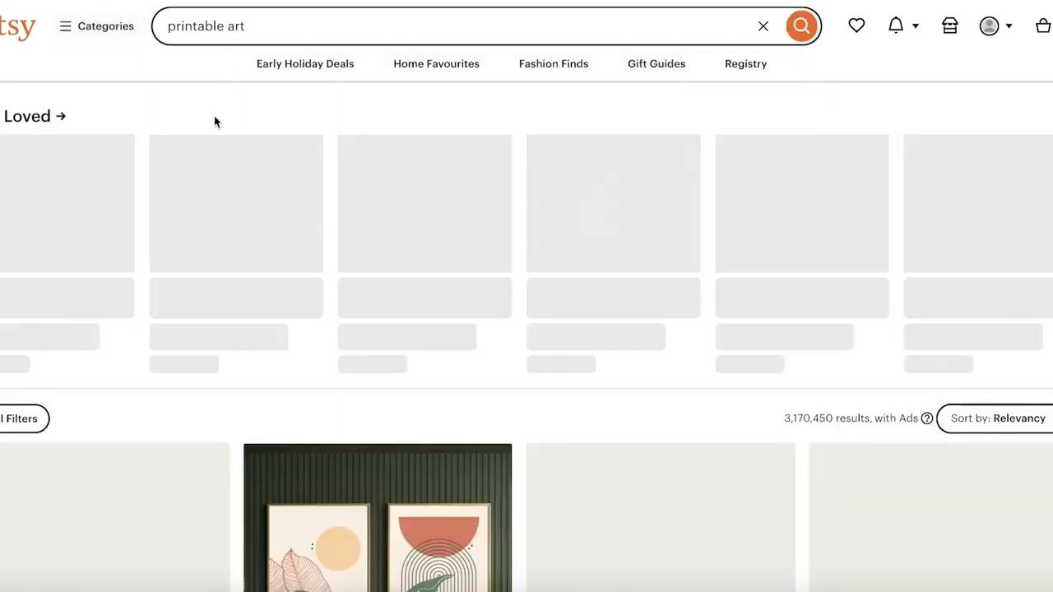
scroll(221, 152, down, 5)
click(196, 147)
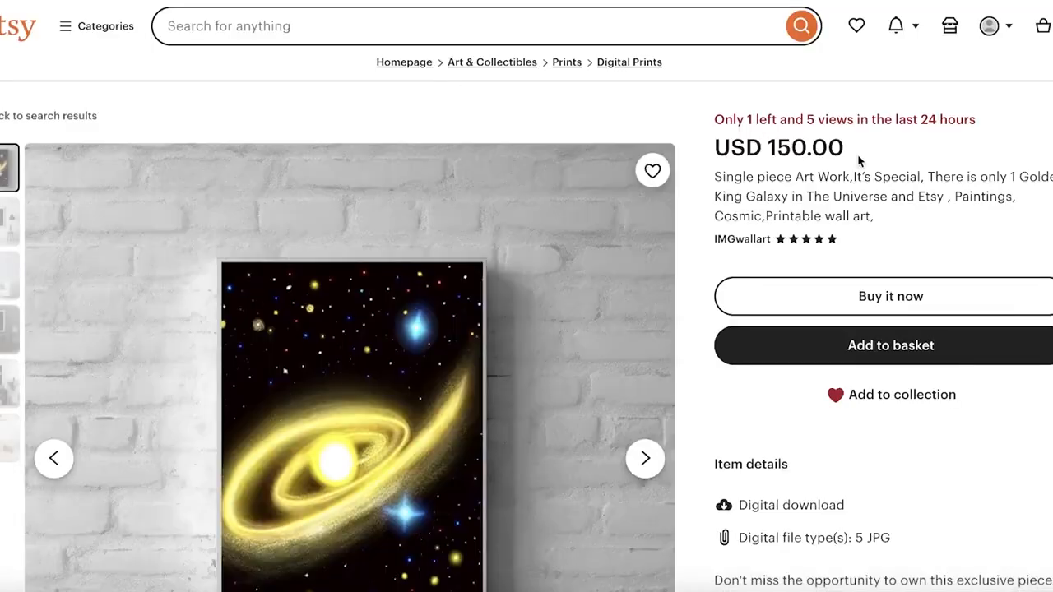
Copy the keywords "Paintings, Cosmic,Printable wall art," from the galaxy print's listing title.
scroll(957, 198, down, 1)
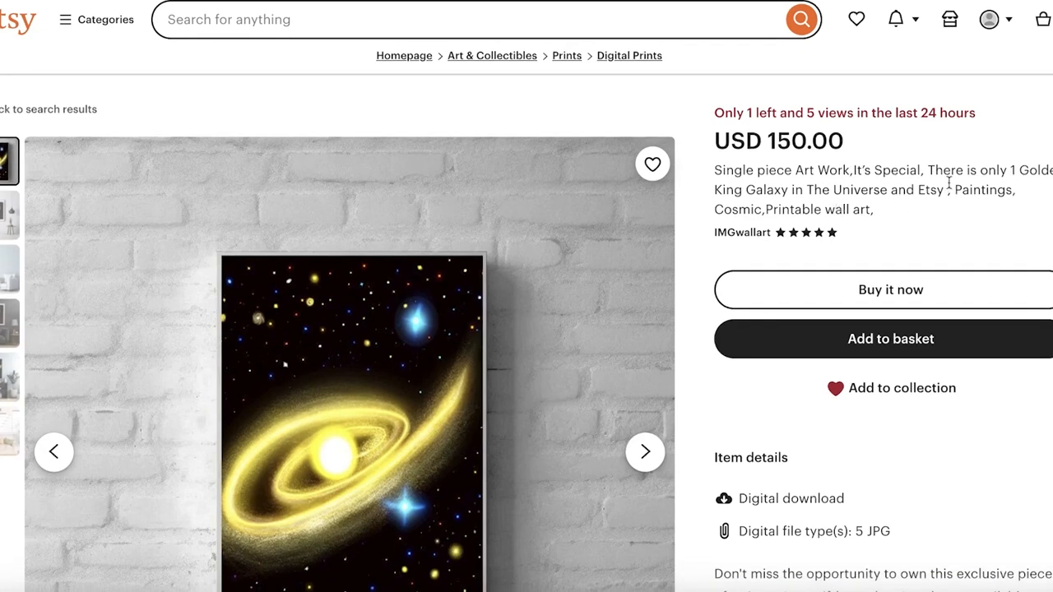
drag(954, 193, 982, 224)
right_click(977, 190)
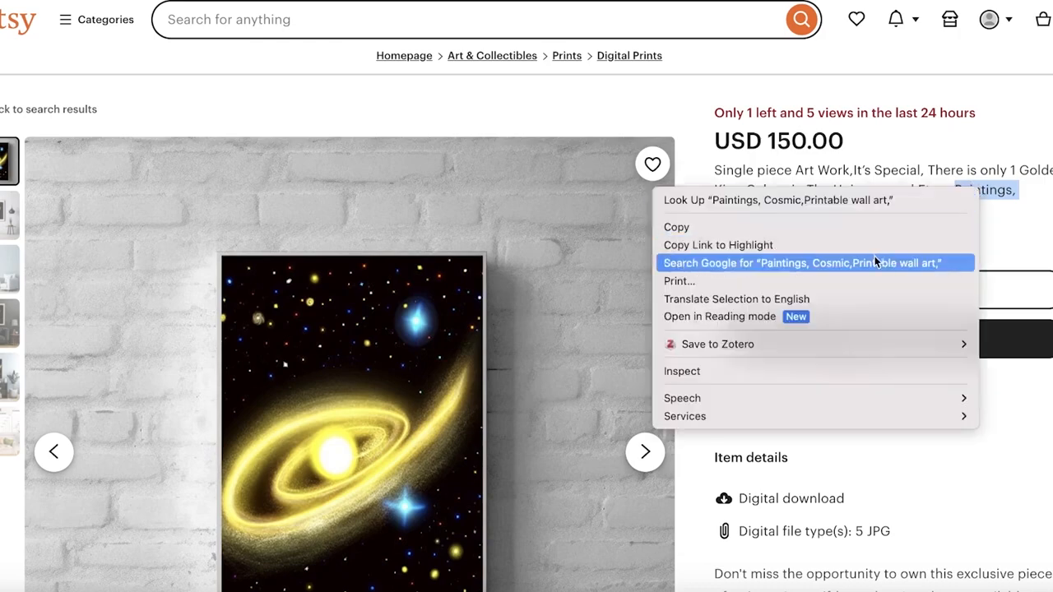
click(867, 226)
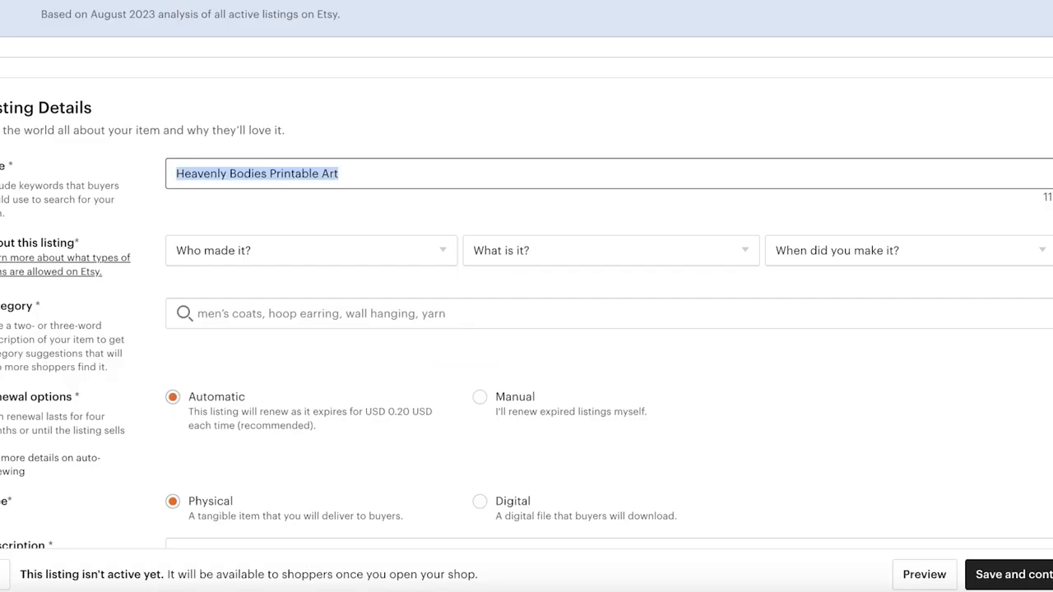
Back in the listing form, append the copied keywords so the title reads "Heavenly Bodies Printable Art, Paintings, Cosmic,Printable wall art".
click(376, 172)
right_click(377, 172)
click(354, 174)
click(354, 173)
right_click(347, 168)
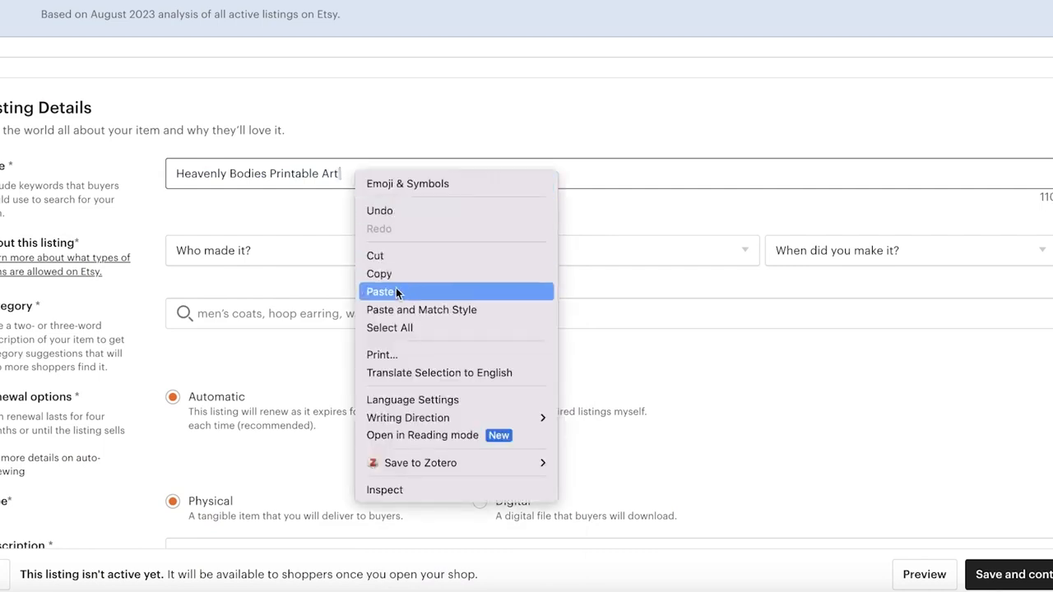
click(396, 288)
click(339, 174)
text(,)
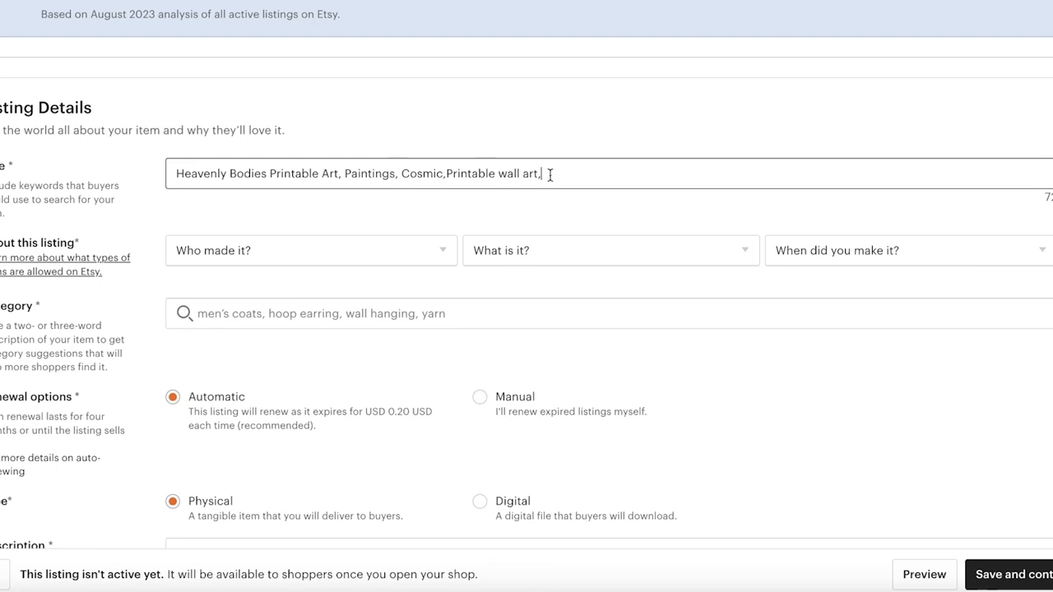
key(BackSpace)
key(BackSpace)
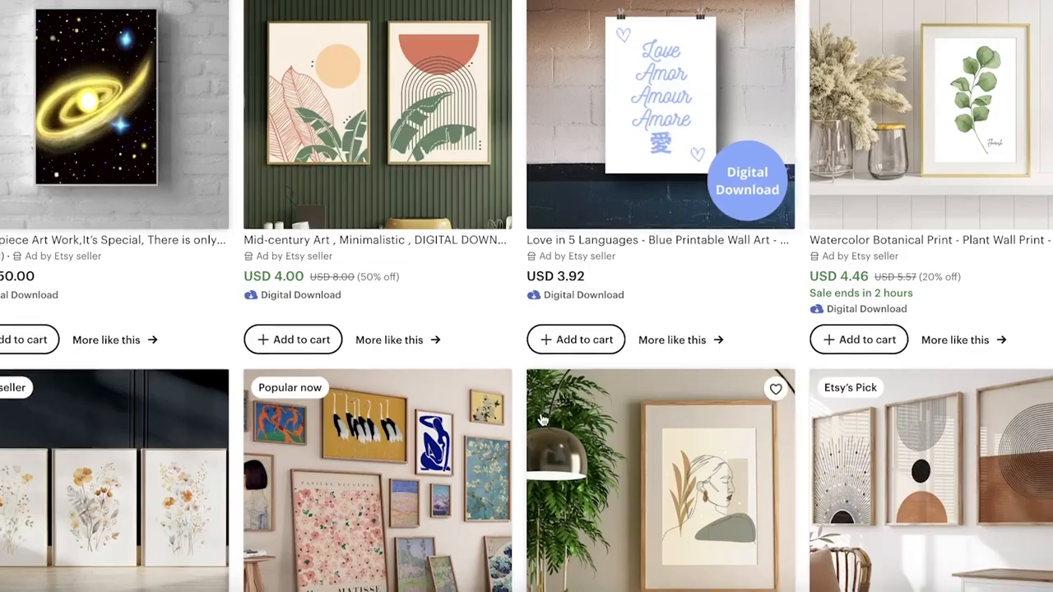
scroll(740, 427, down, 3)
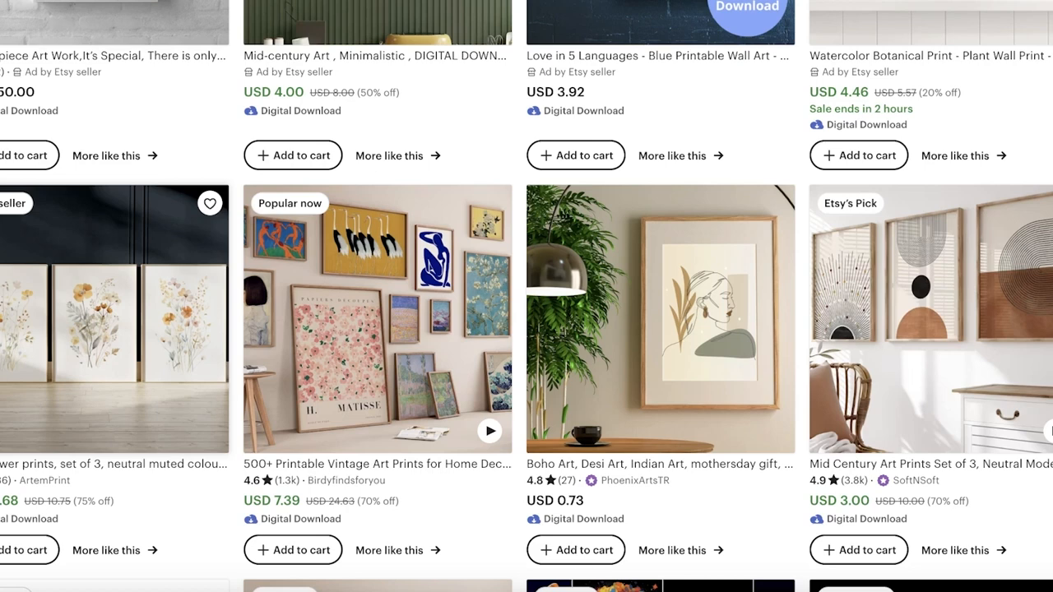
key(ctrl+a)
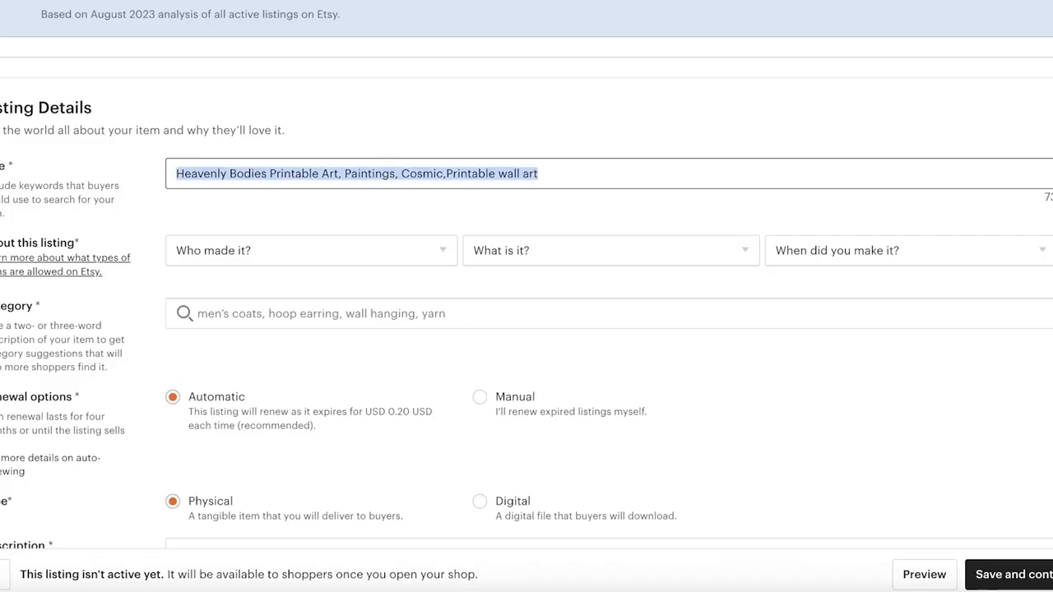
click(663, 167)
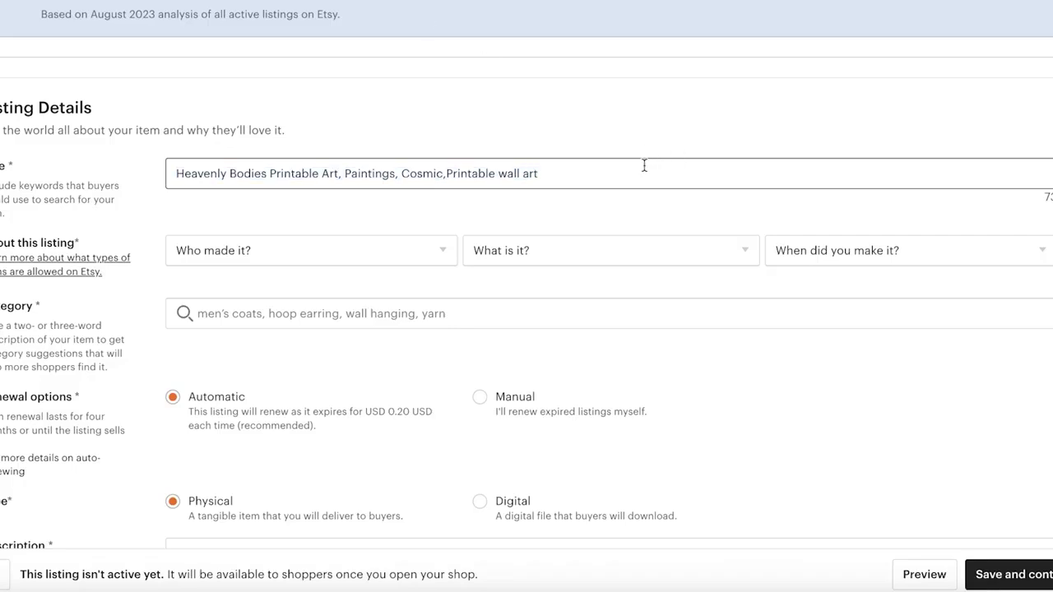
Describe the item in About this listing as made by "I did", "A finished product", made in 2020 - 2023.
click(321, 242)
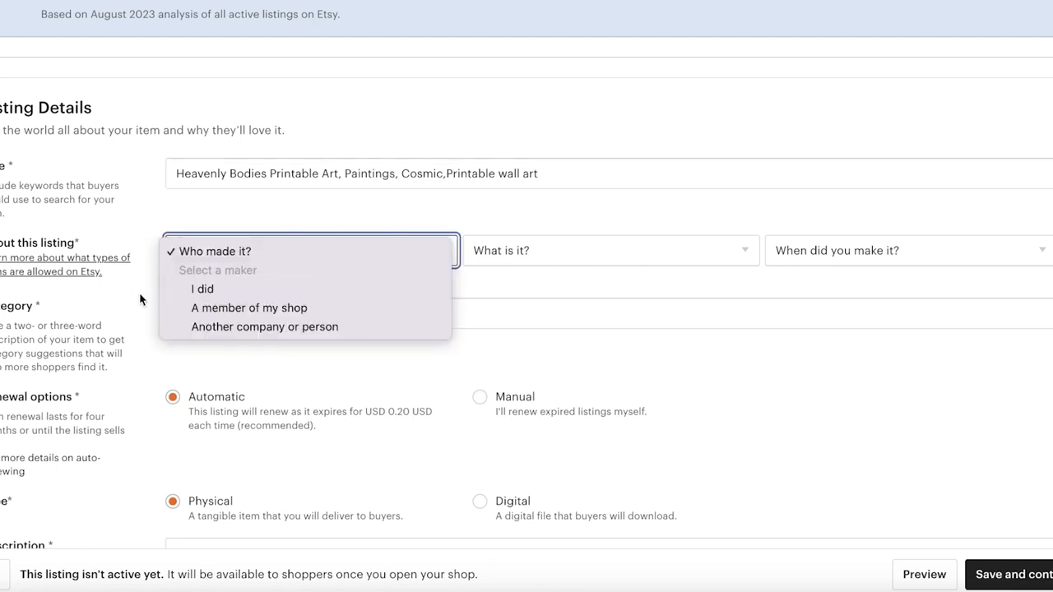
click(187, 291)
click(533, 247)
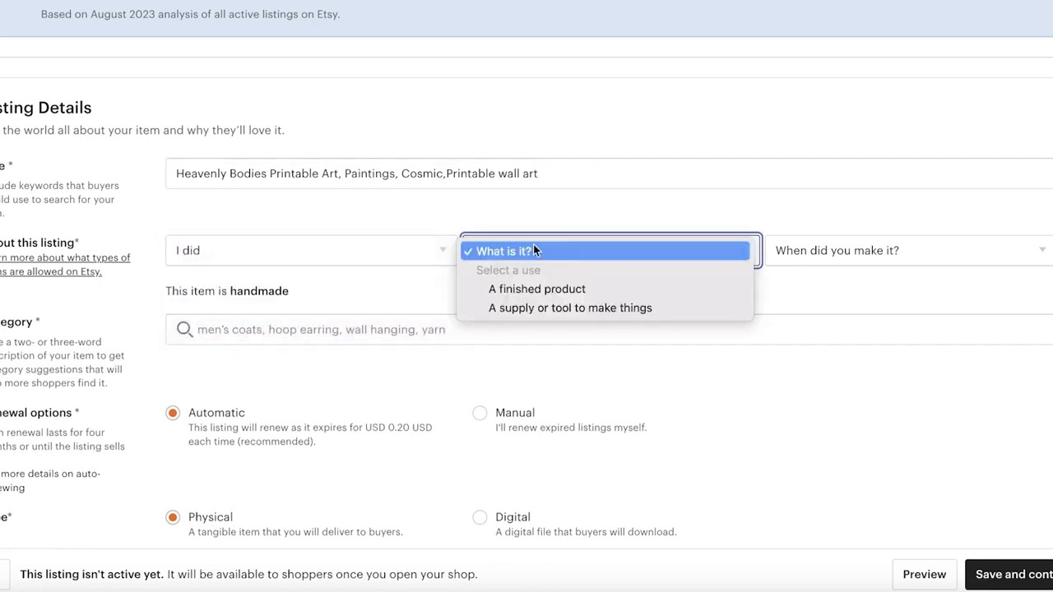
click(543, 286)
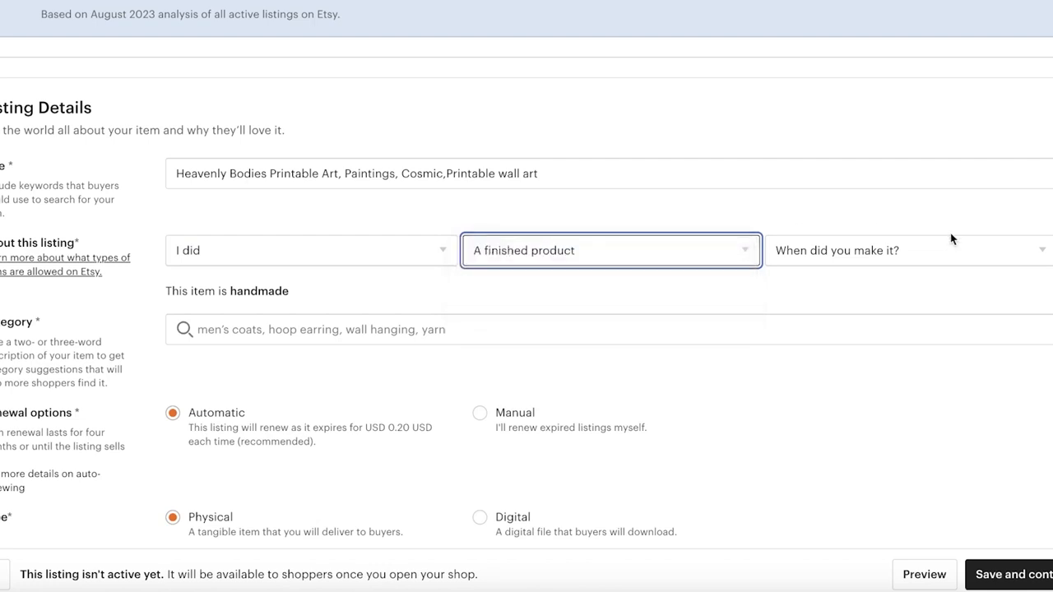
click(936, 250)
click(874, 327)
scroll(666, 222, down, 1)
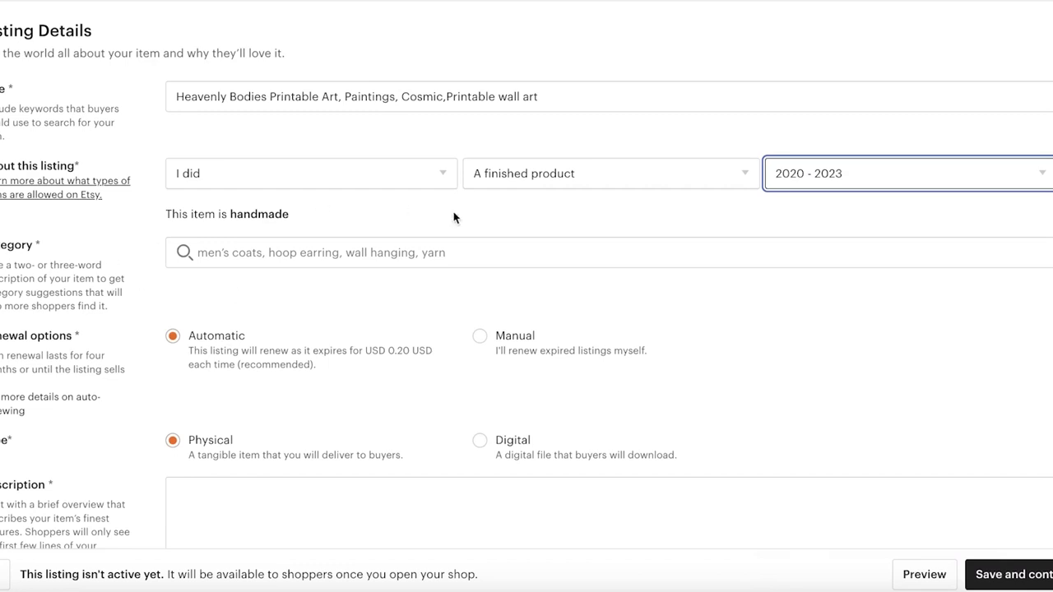
Set the listing type to Digital and the renewal option to Manual.
scroll(400, 205, down, 2)
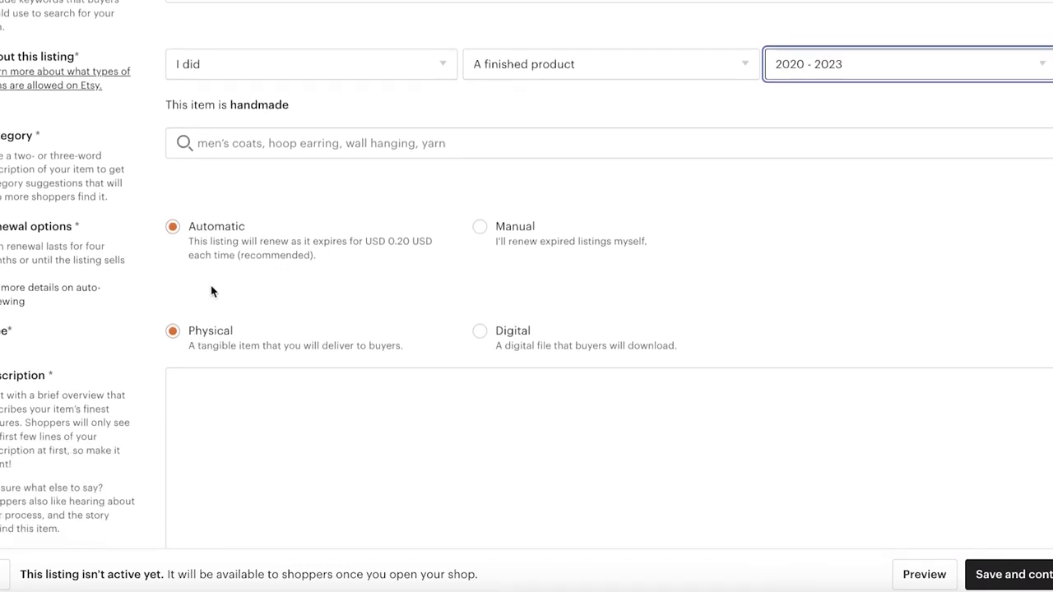
click(498, 333)
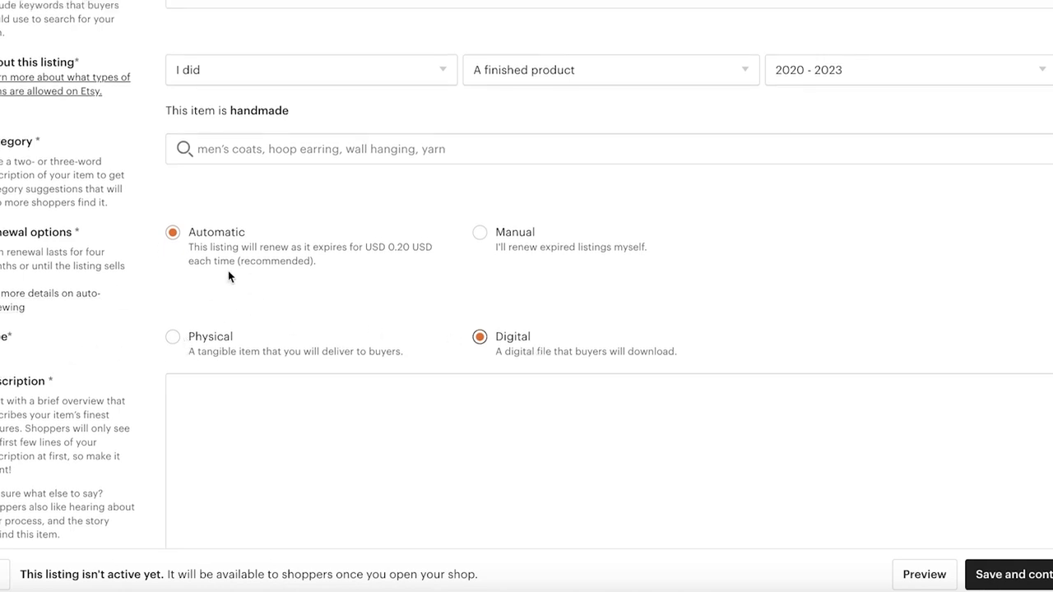
scroll(228, 277, up, 1)
click(480, 337)
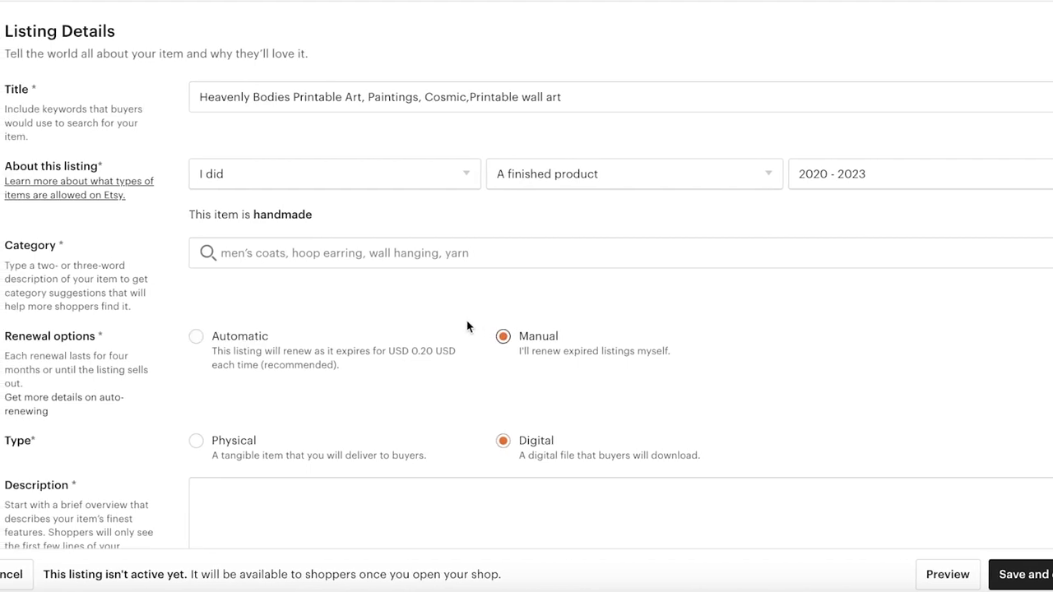
Set the listing category to Digital Prints under Art & Collectibles > Prints.
click(404, 244)
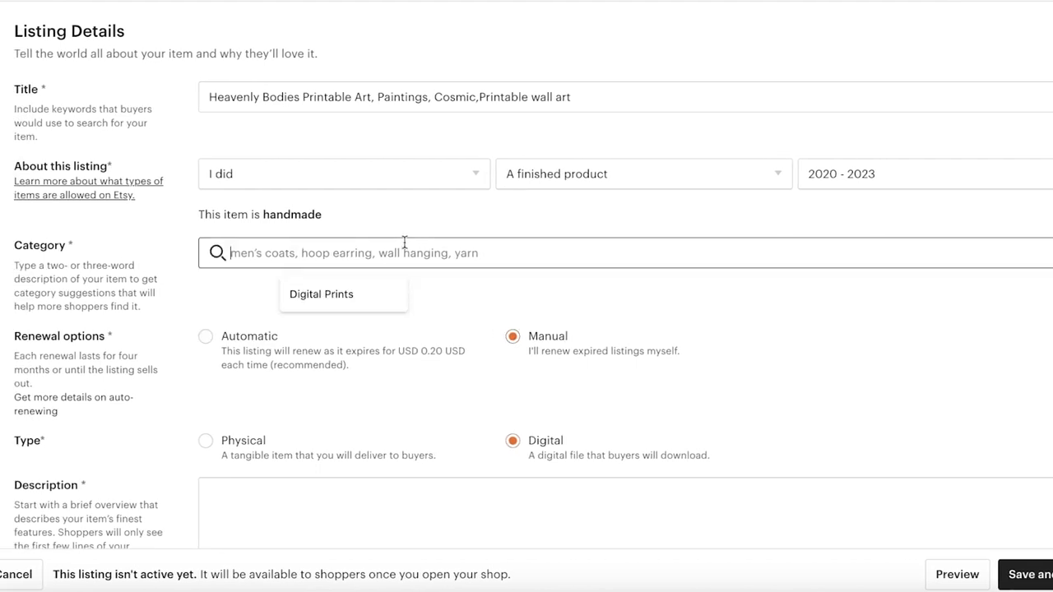
click(377, 291)
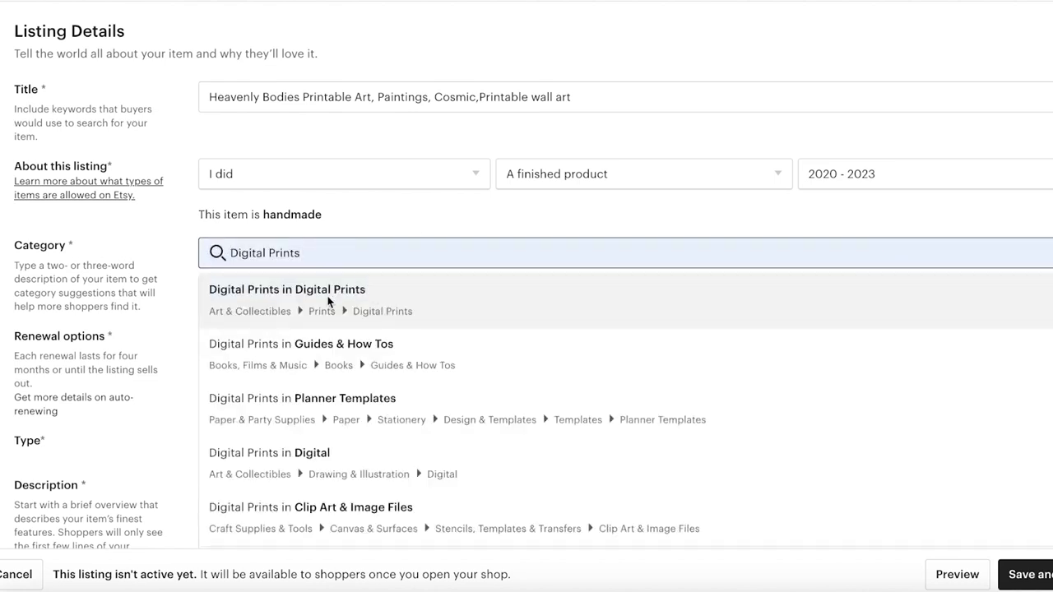
click(328, 301)
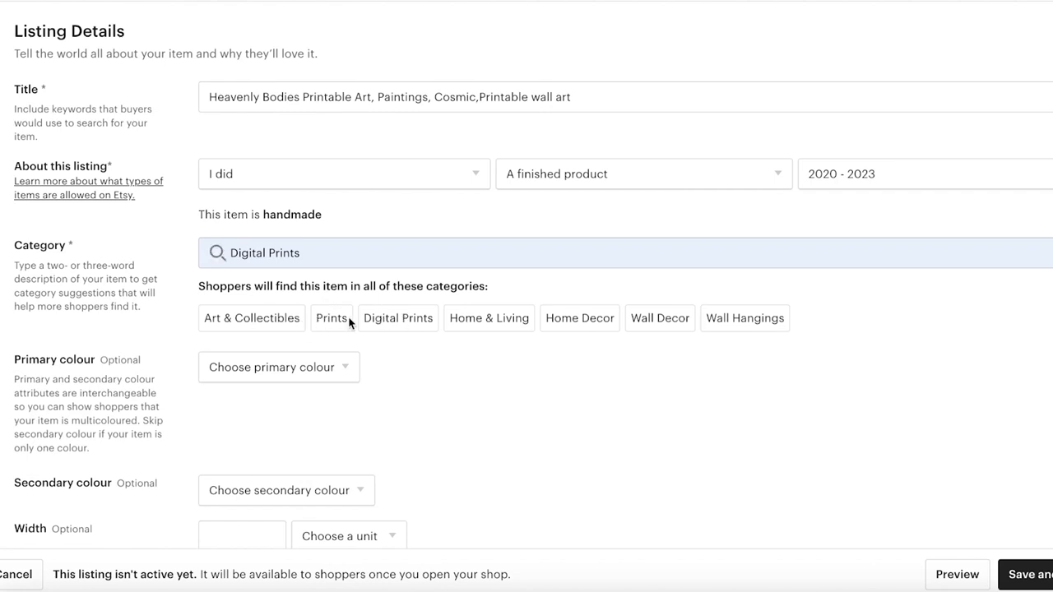
Set the listing's primary colour to Black and its secondary colour to White.
click(304, 367)
click(226, 425)
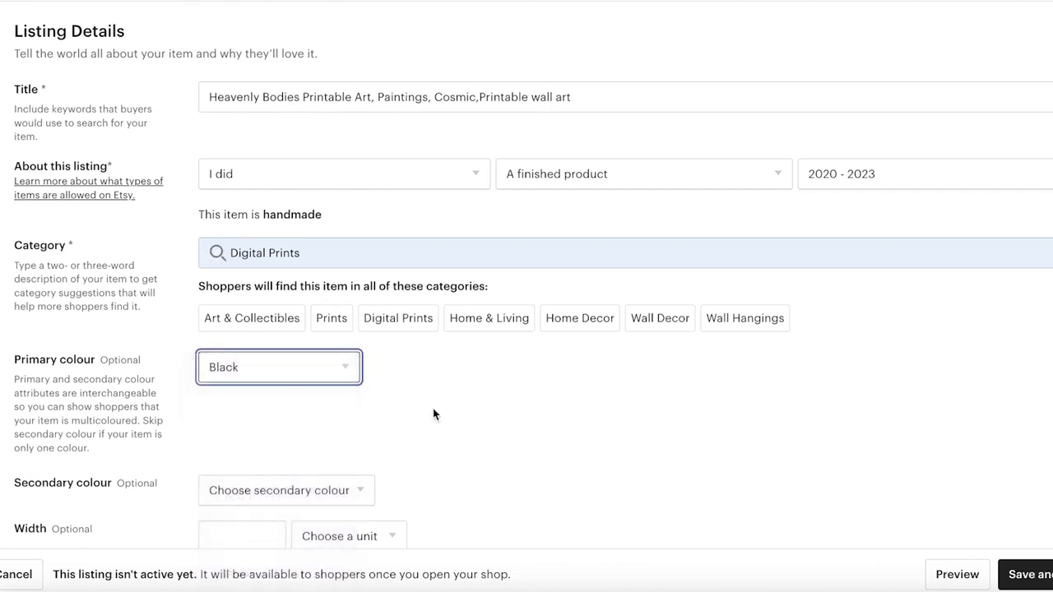
scroll(433, 408, down, 4)
click(280, 132)
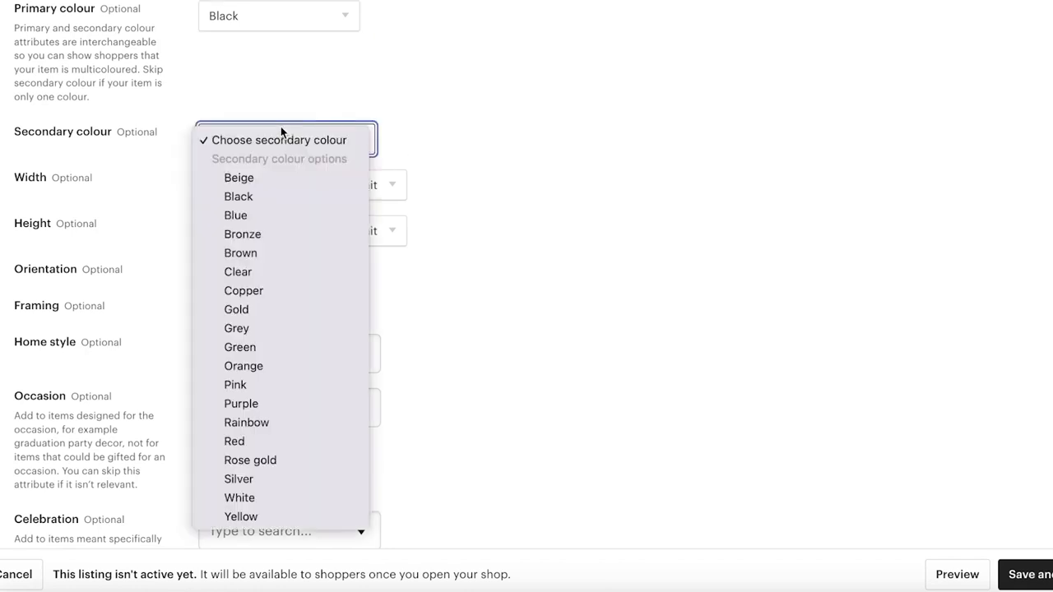
key(w)
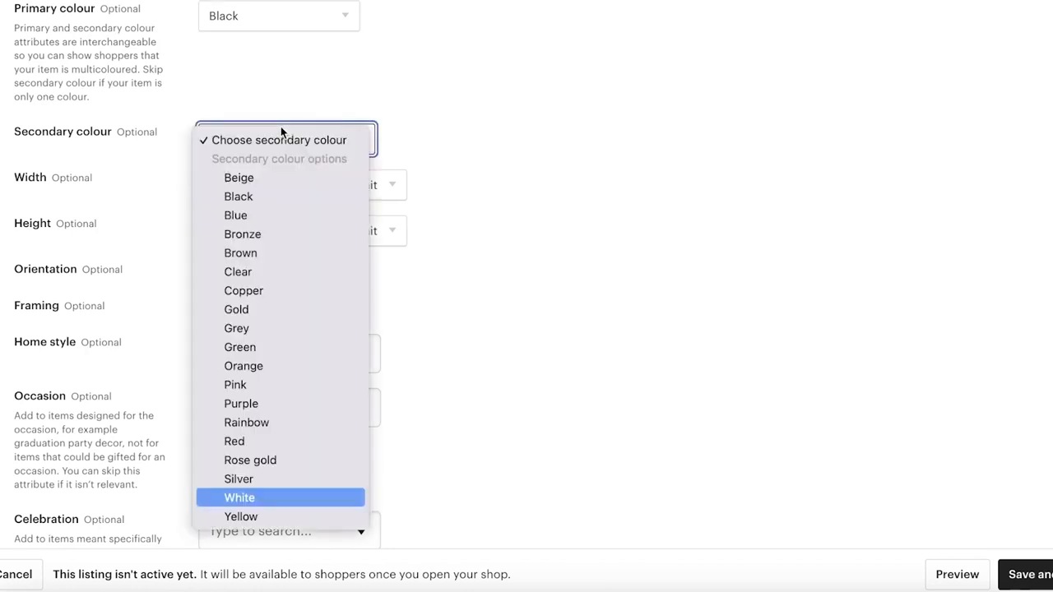
click(276, 497)
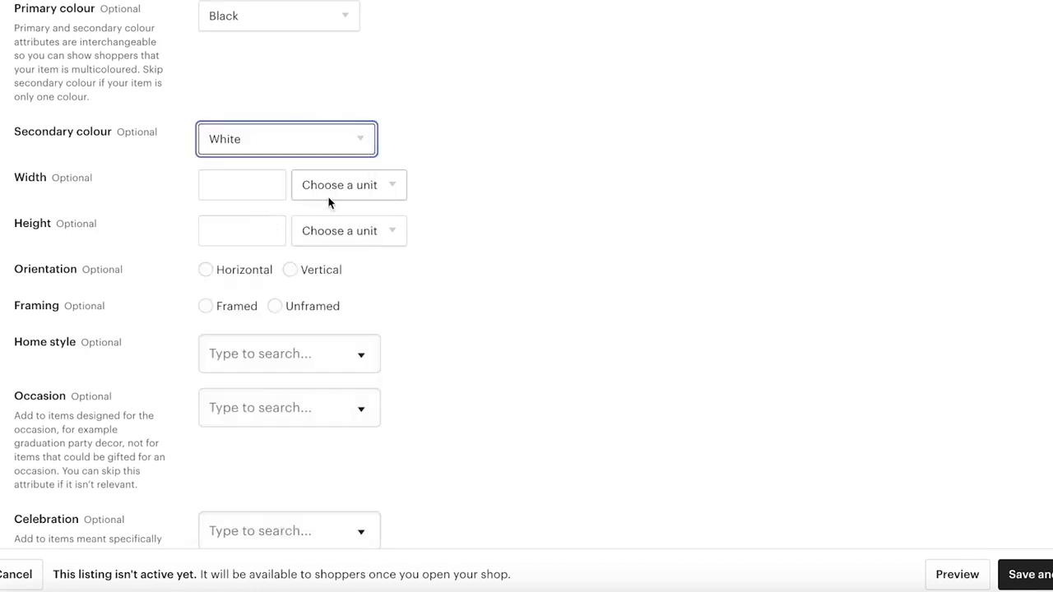
Set the listing's home style to Contemporary, leaving the width unit and occasion unselected.
click(328, 198)
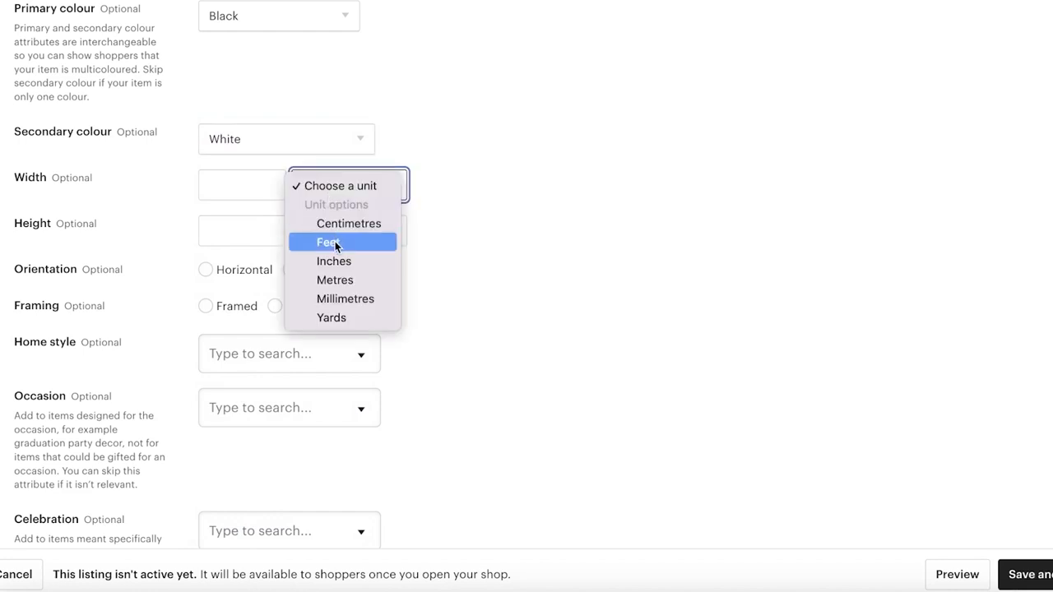
click(618, 235)
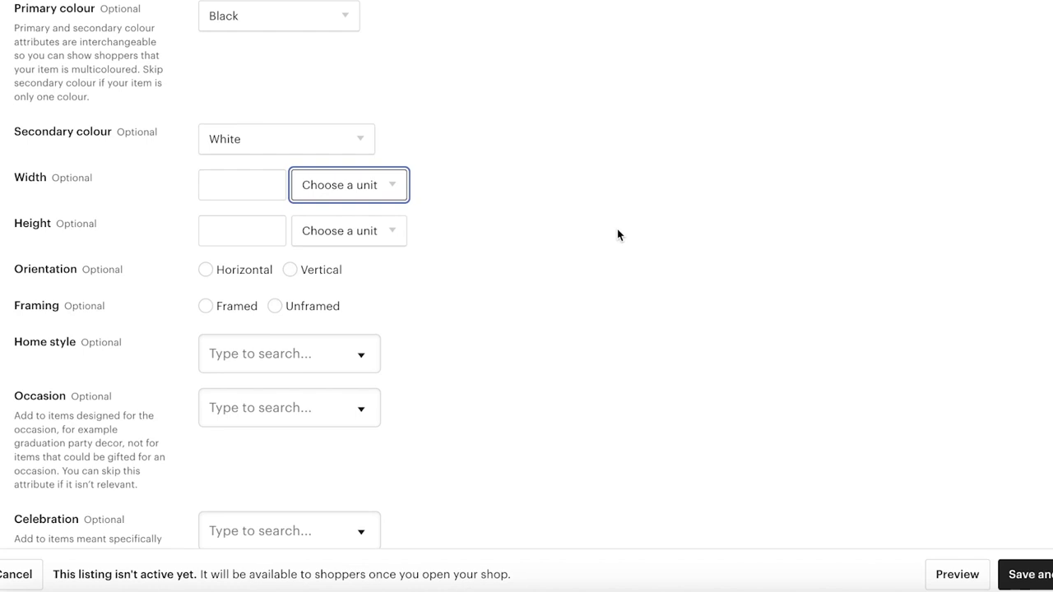
scroll(618, 235, down, 2)
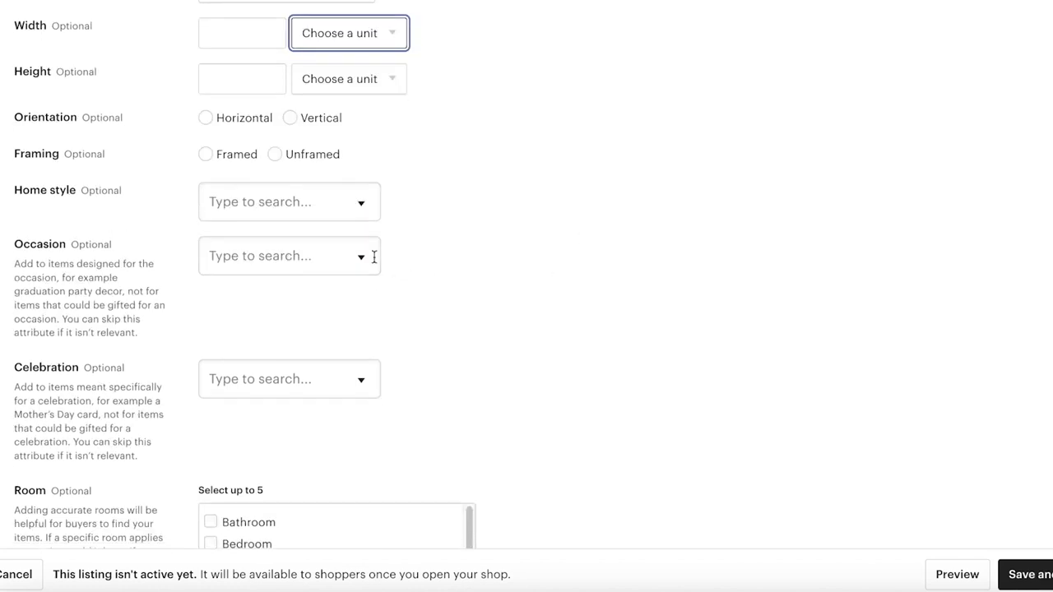
click(306, 213)
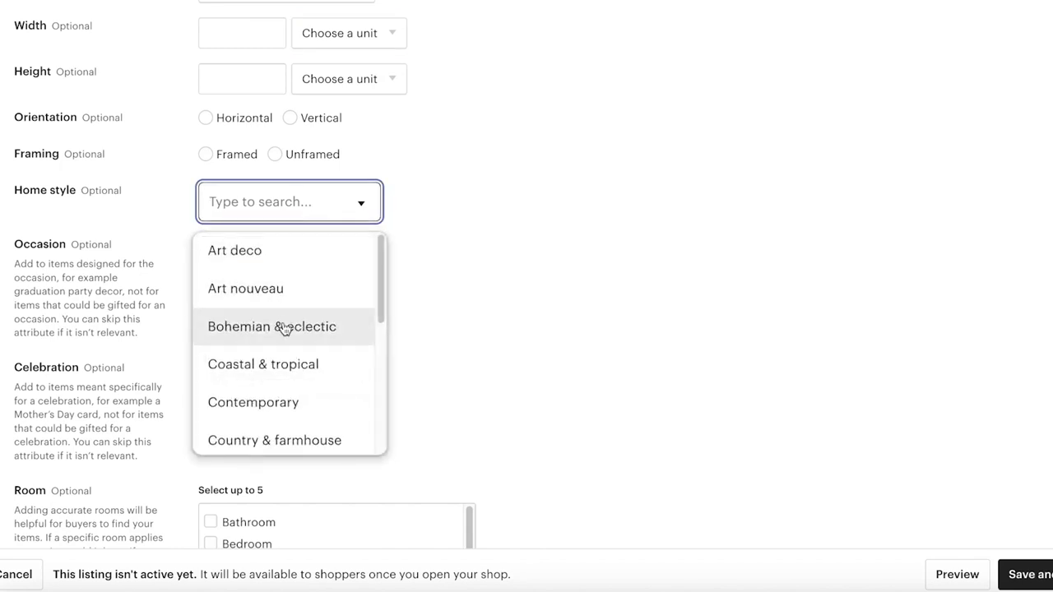
scroll(284, 329, down, 1)
scroll(287, 349, down, 1)
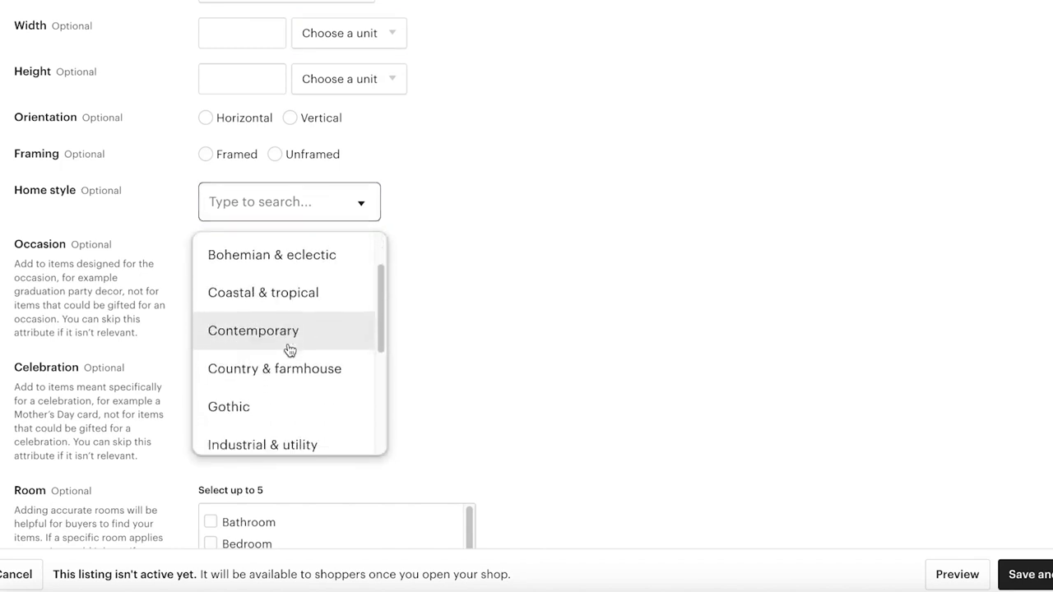
click(288, 347)
click(270, 267)
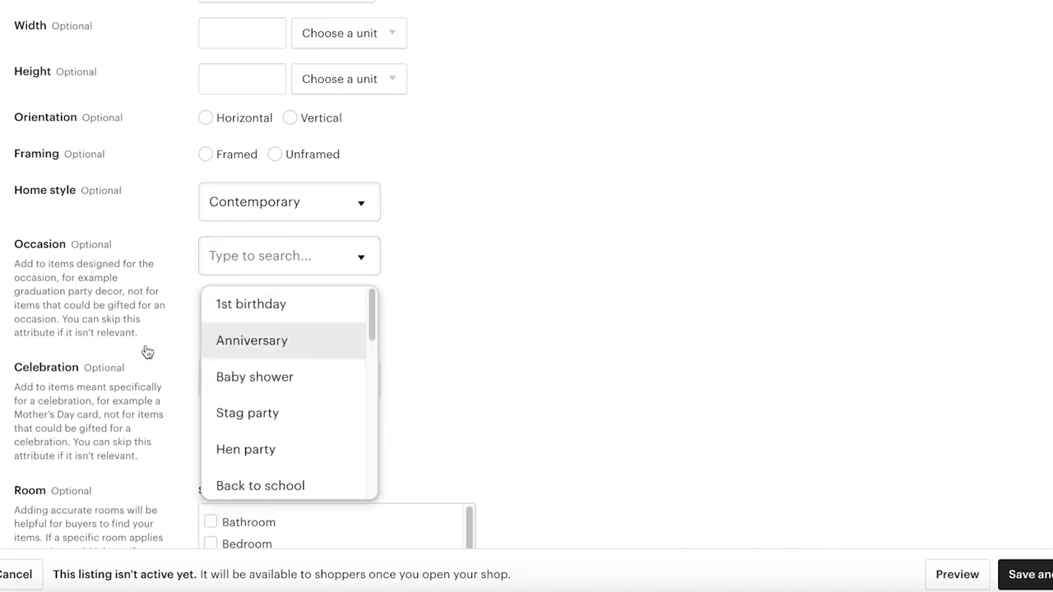
Select Bedroom, Dorm, Entryway and Game room as the rooms for the listing.
scroll(207, 200, down, 3)
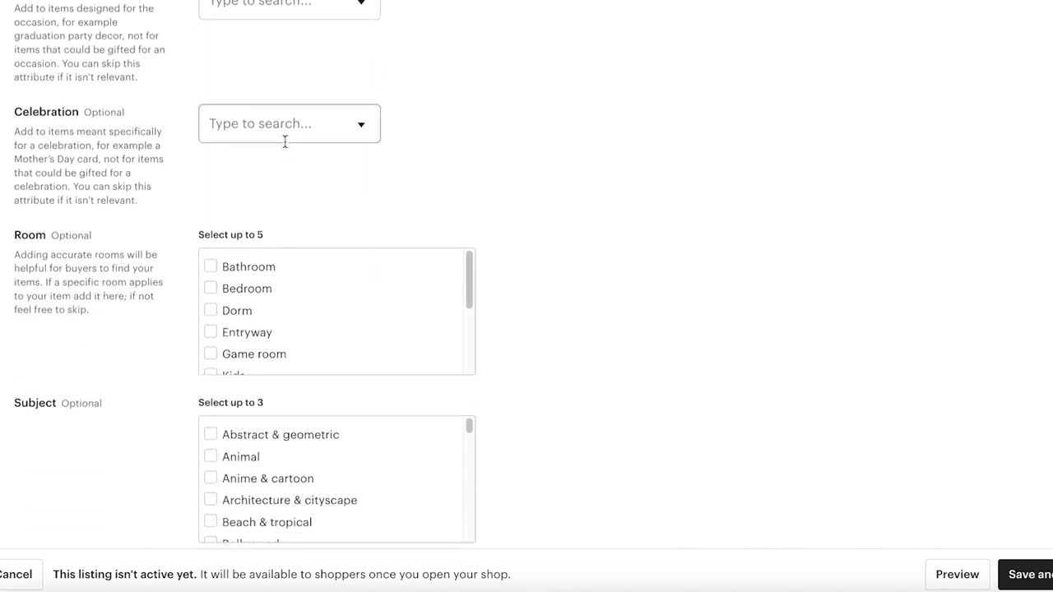
scroll(280, 152, down, 1)
scroll(243, 177, down, 1)
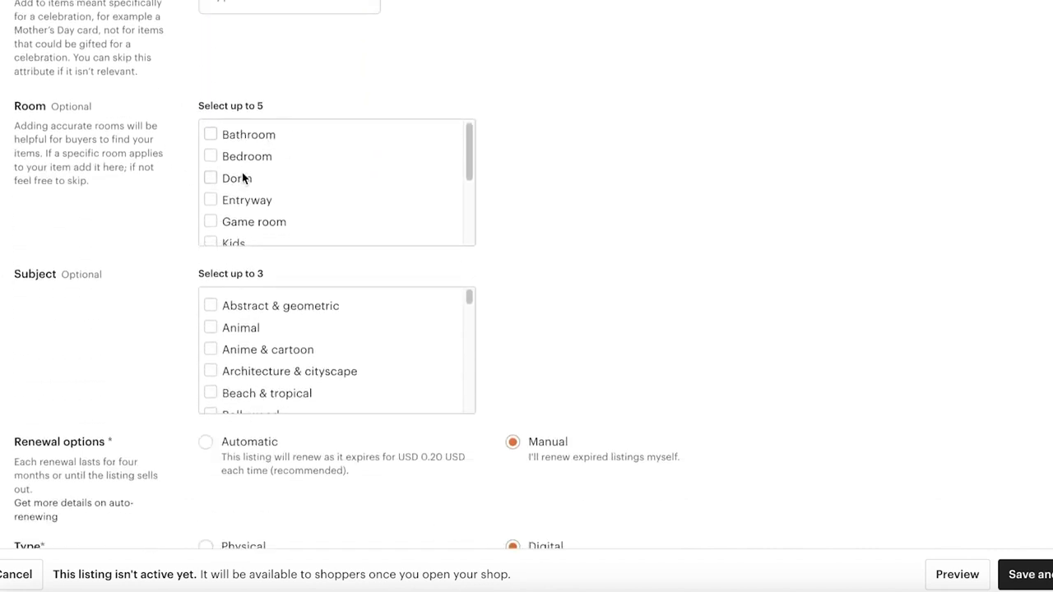
click(245, 158)
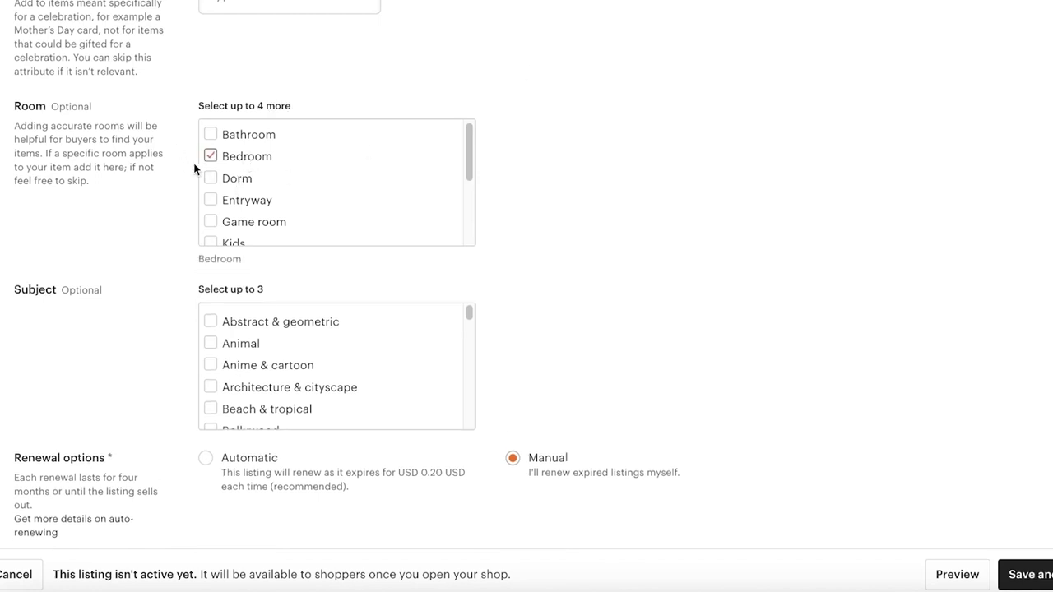
click(231, 176)
click(246, 199)
scroll(250, 210, down, 2)
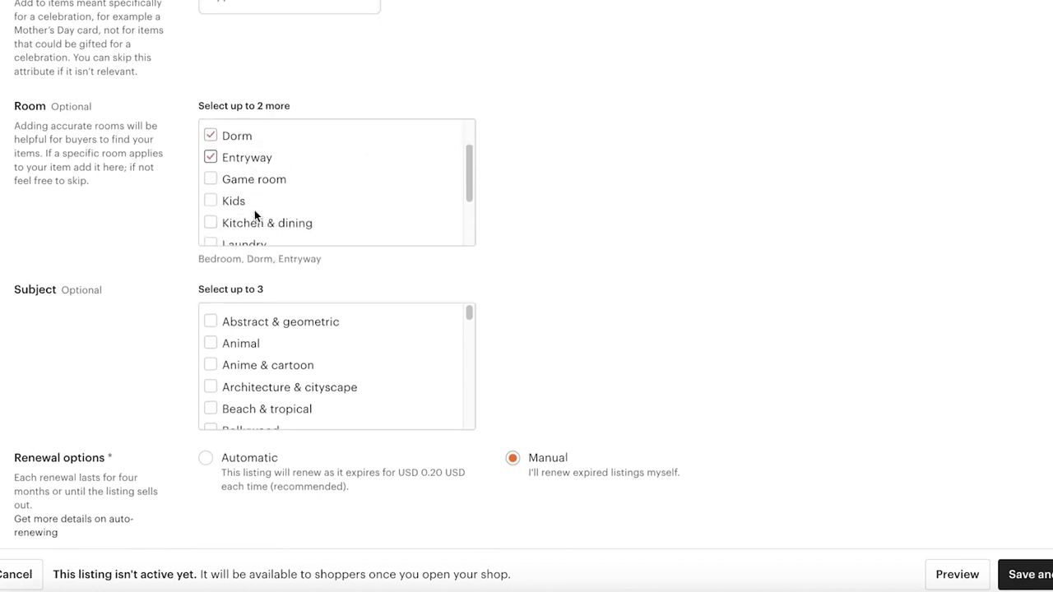
click(248, 183)
scroll(239, 211, down, 2)
scroll(280, 185, down, 3)
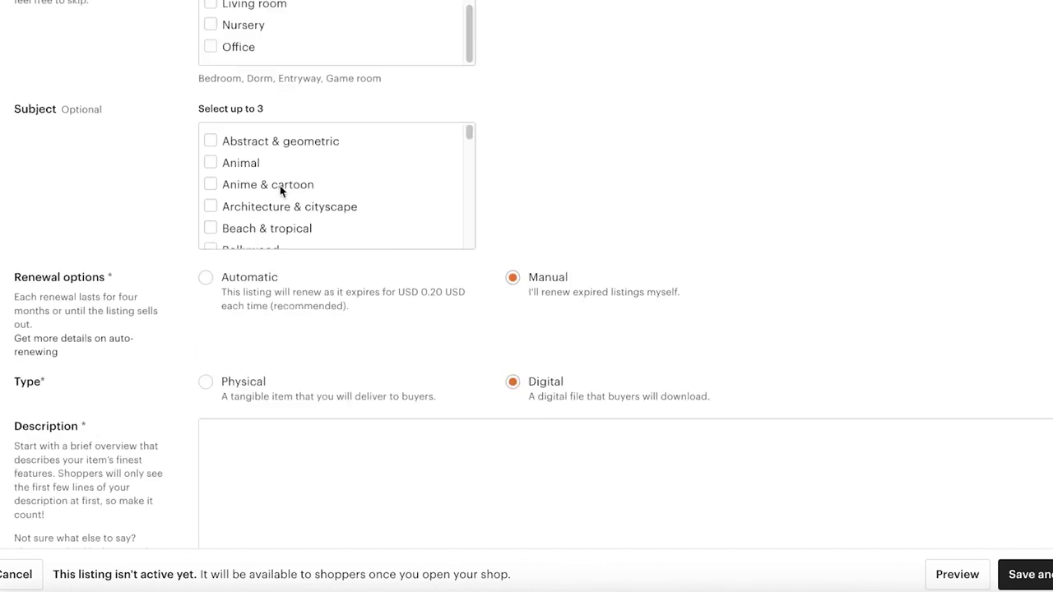
Look through the listing's Subject options for ones that suit the cosmic wall art.
scroll(279, 185, up, 3)
scroll(286, 187, up, 3)
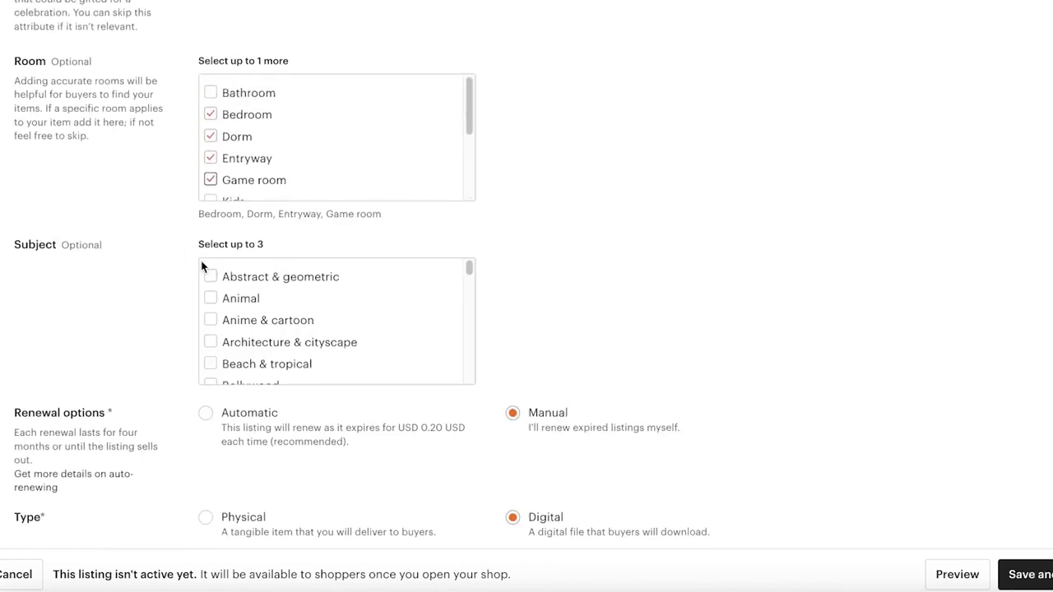
scroll(202, 274, down, 1)
scroll(282, 304, down, 4)
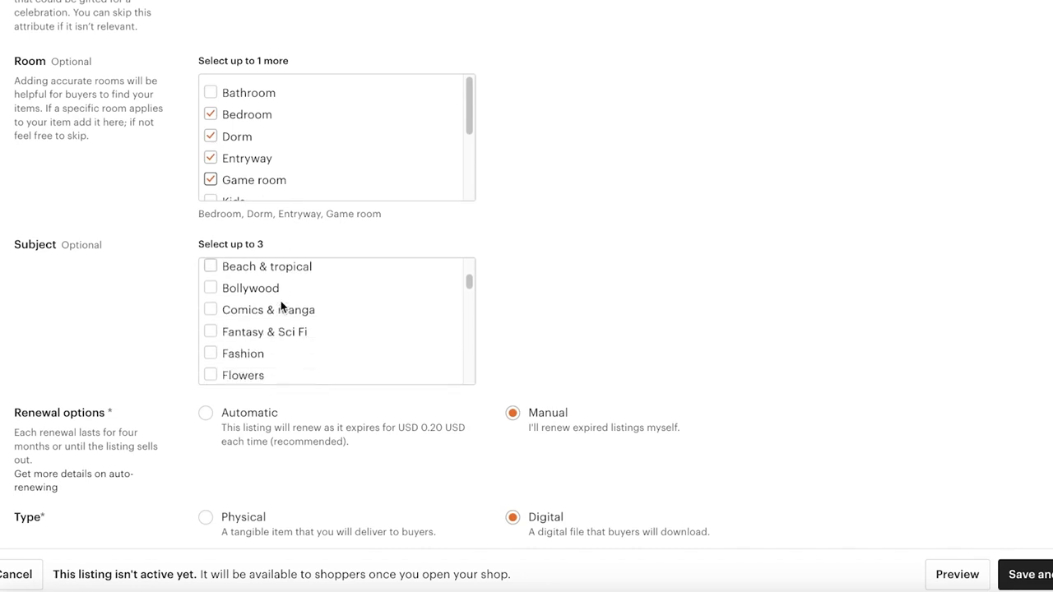
scroll(278, 303, down, 5)
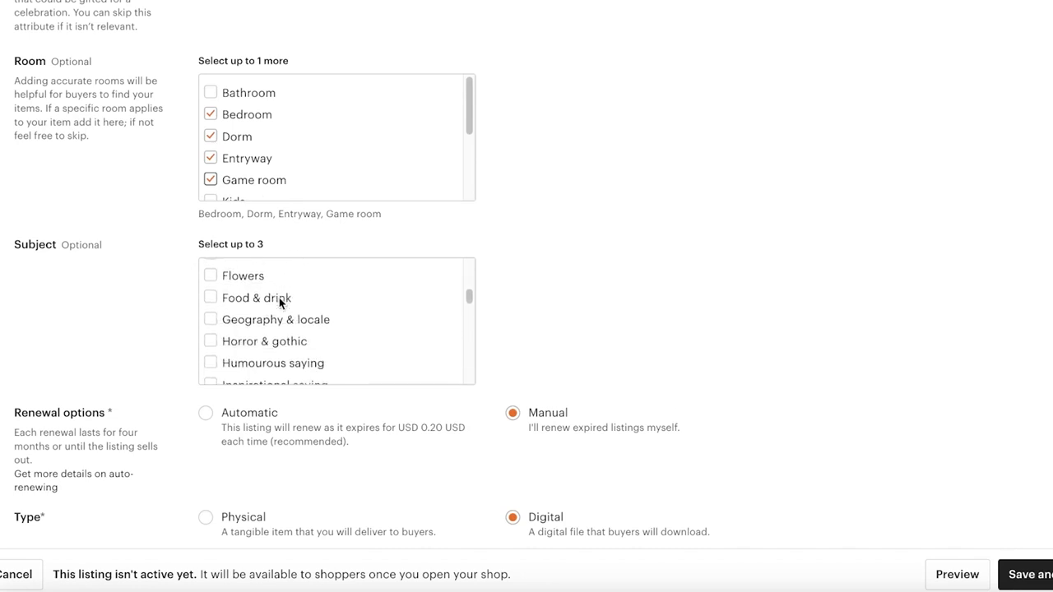
scroll(241, 300, down, 5)
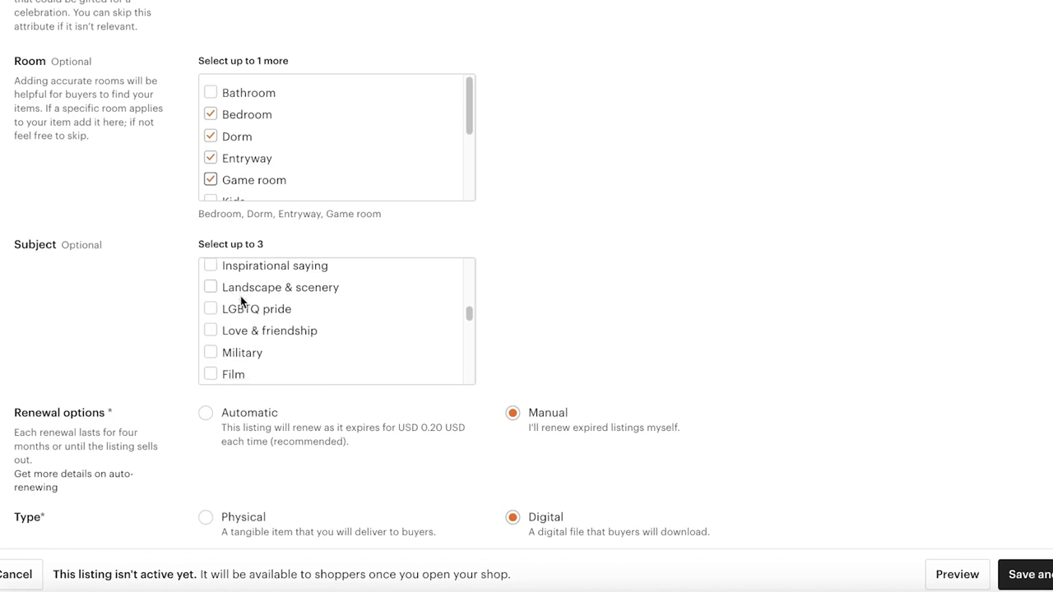
scroll(241, 301, down, 5)
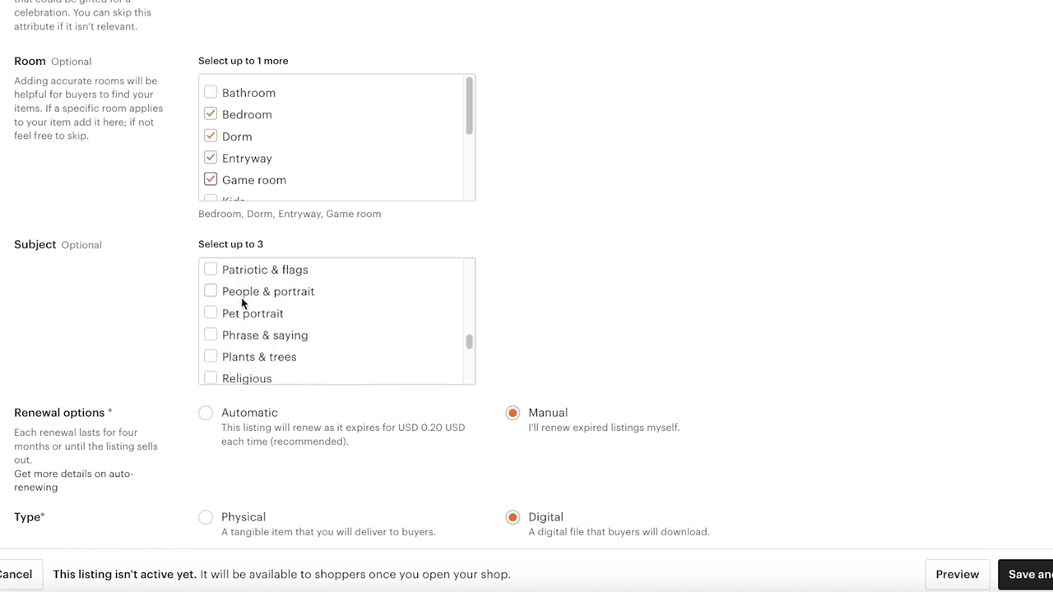
scroll(240, 312, down, 5)
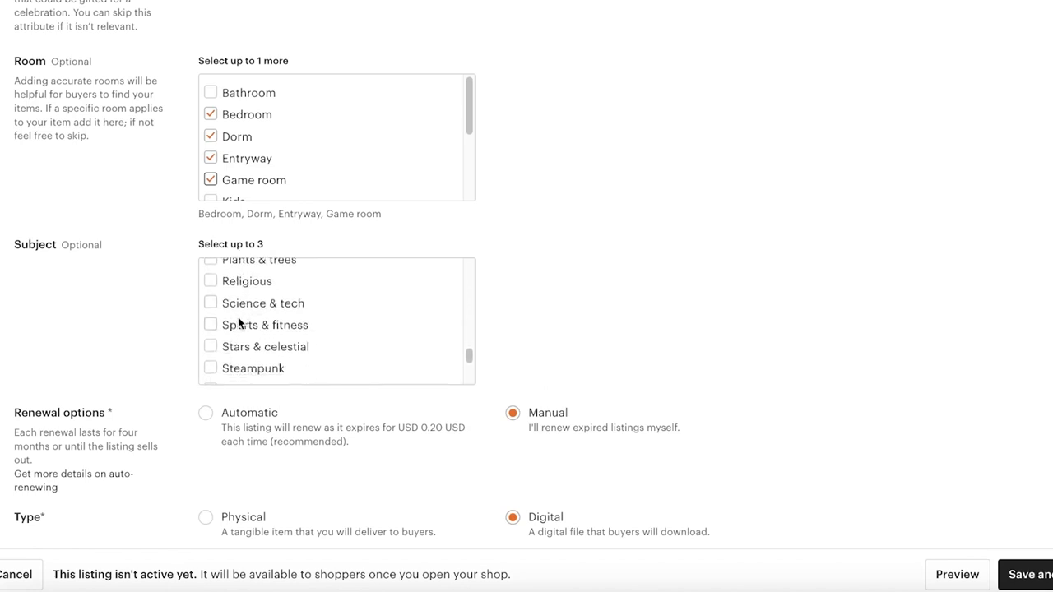
scroll(239, 323, up, 15)
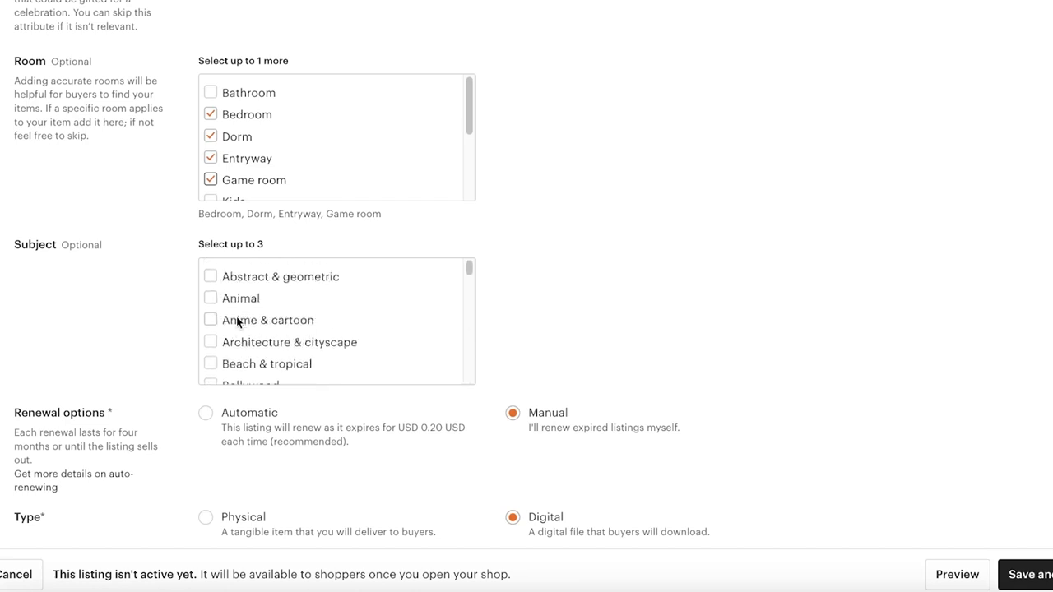
scroll(403, 325, down, 3)
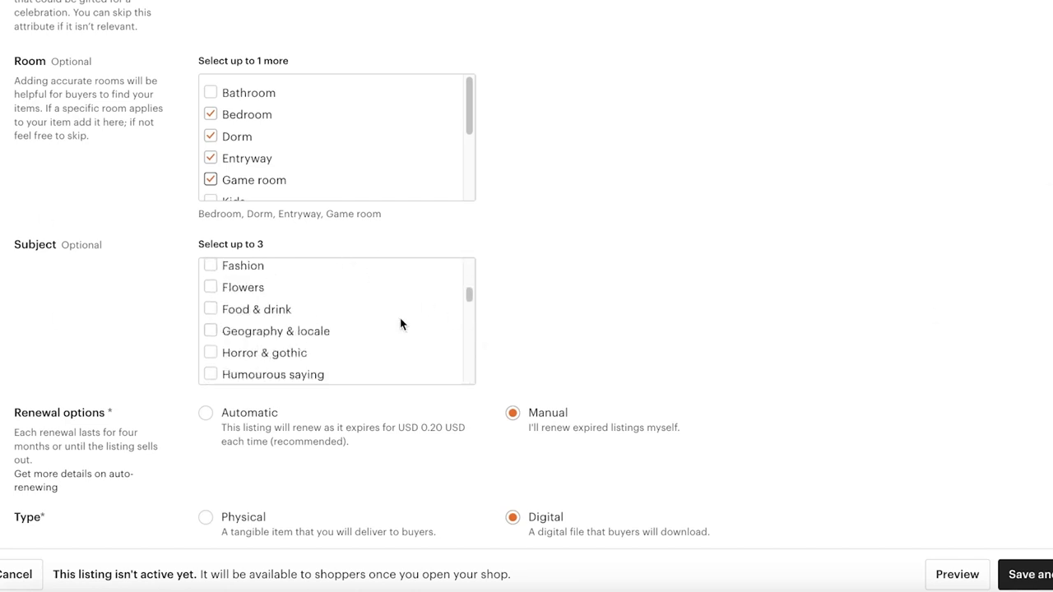
scroll(293, 332, up, 3)
scroll(889, 313, down, 2)
scroll(888, 314, down, 3)
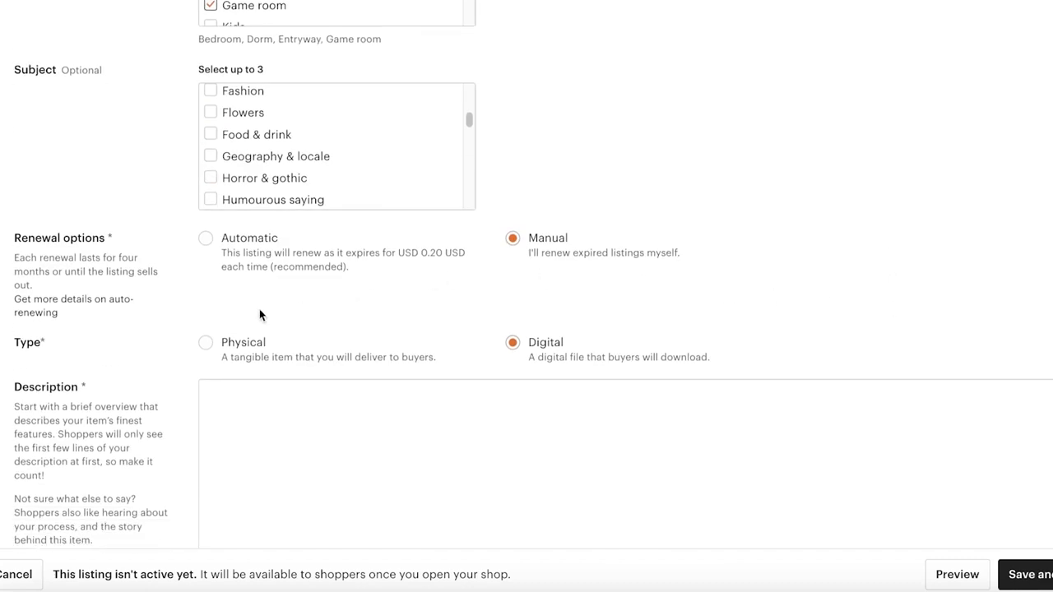
Switch to ChatGPT and send "write a etsy description for a printable cosmic set of 3 wallart. include as many keywords as possible".
scroll(264, 312, down, 4)
click(278, 237)
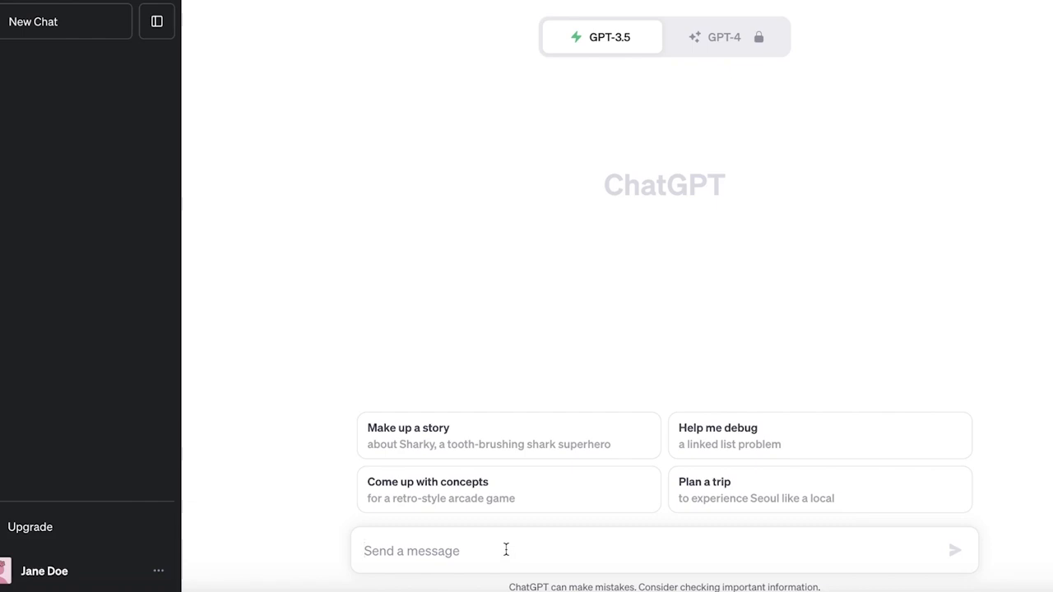
text(write a etsy description for a printable cosmic set of 3 w)
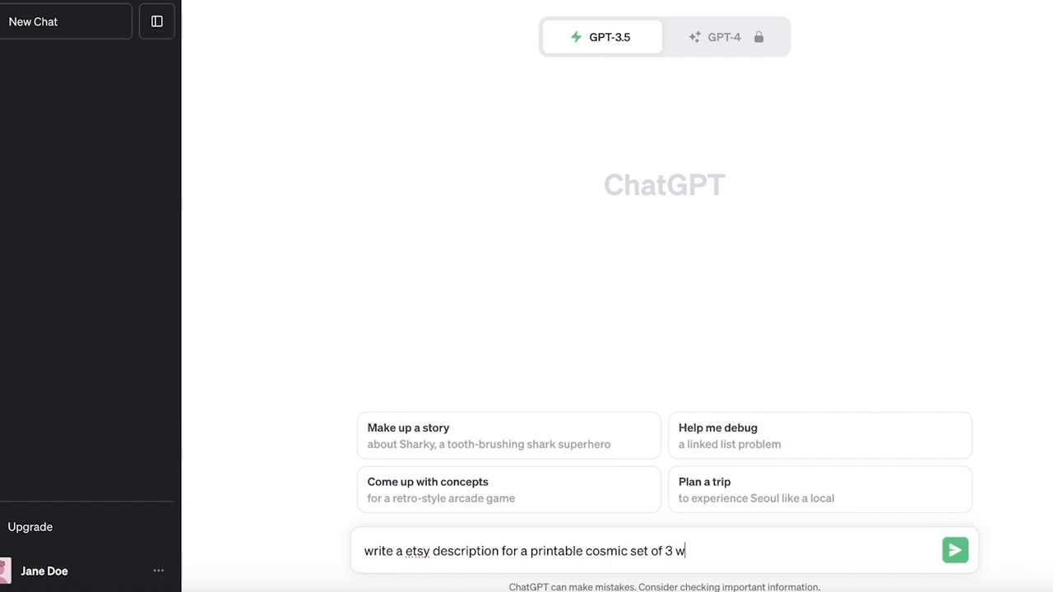
text(allart. include as many keywords as possible)
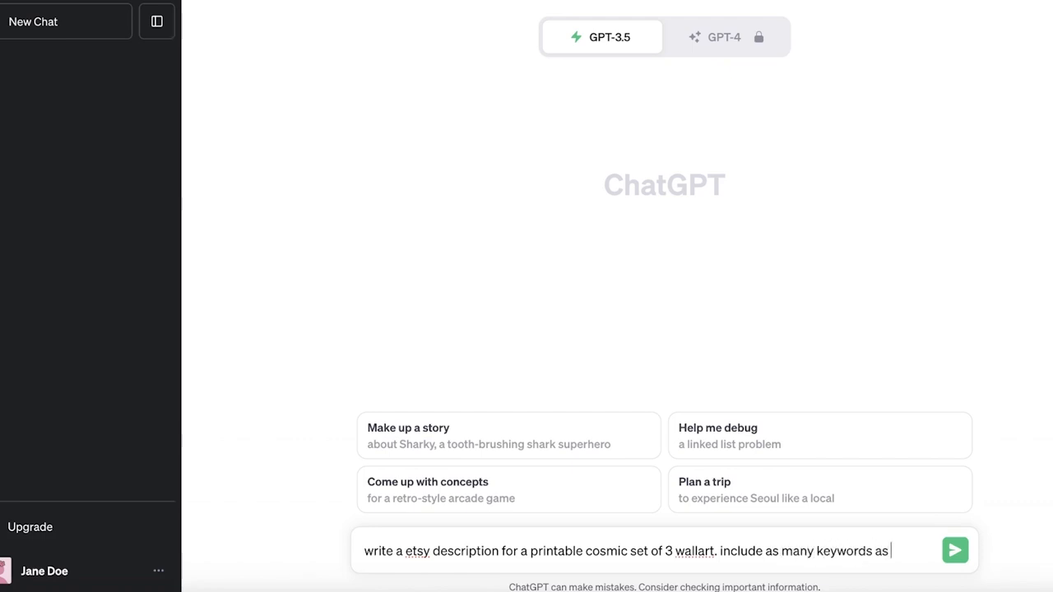
key(Return)
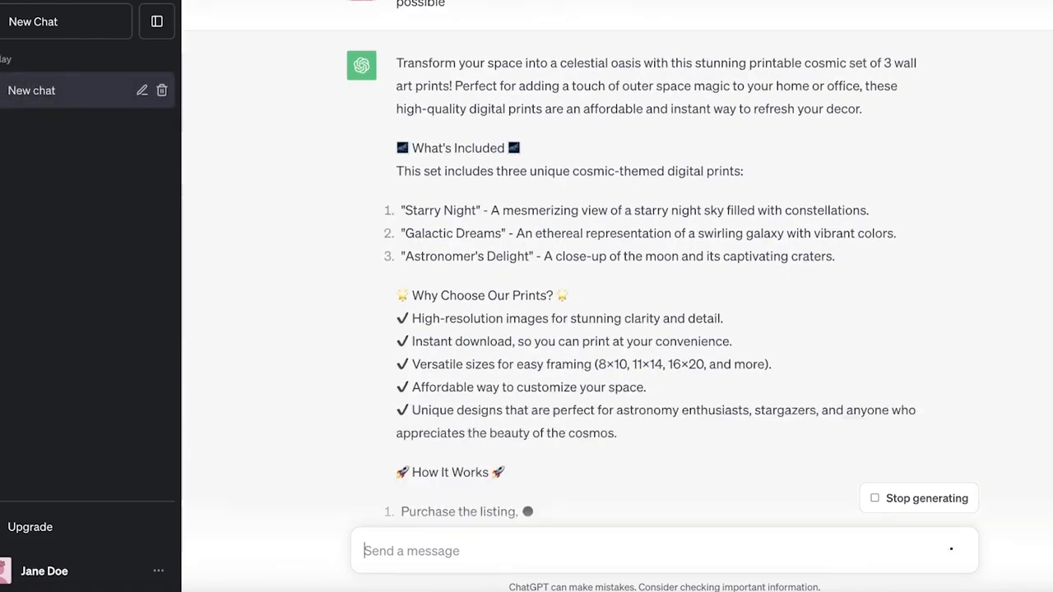
Copy the description generated in ChatGPT and paste it into the Etsy listing's Description field.
scroll(658, 222, up, 3)
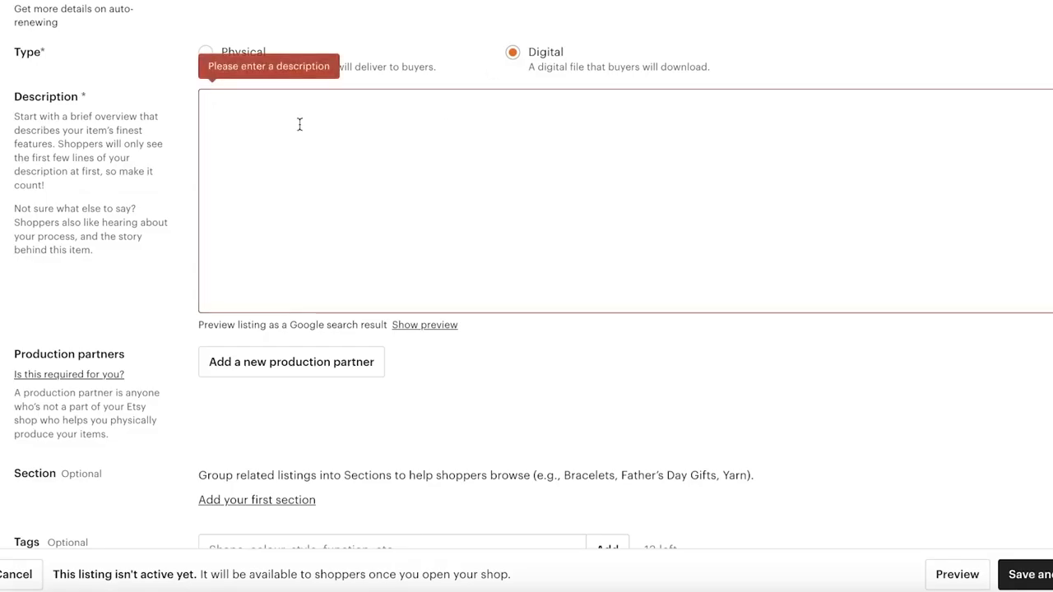
right_click(299, 124)
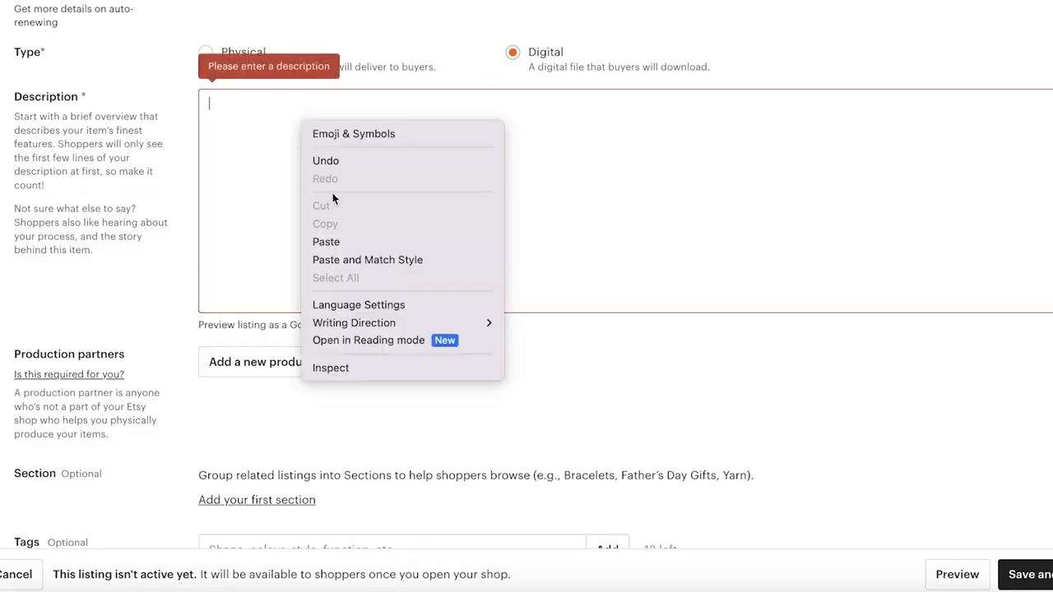
click(328, 244)
scroll(329, 247, down, 4)
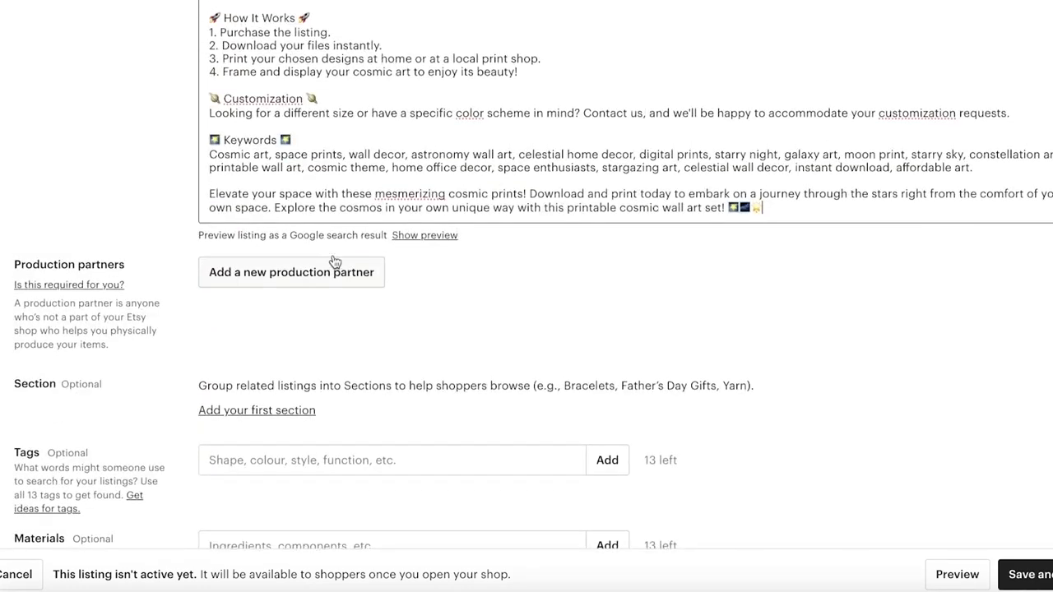
Delete the Customization section and the "Keywords" heading text from the listing description.
scroll(416, 226, up, 5)
drag(679, 84, 309, 52)
click(308, 52)
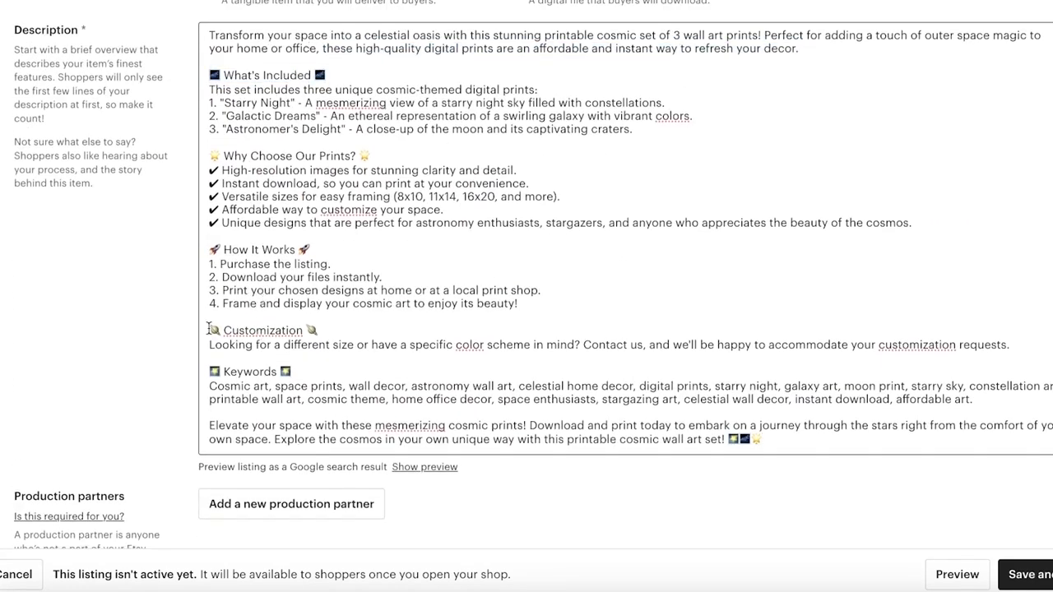
drag(205, 333, 1027, 345)
key(BackSpace)
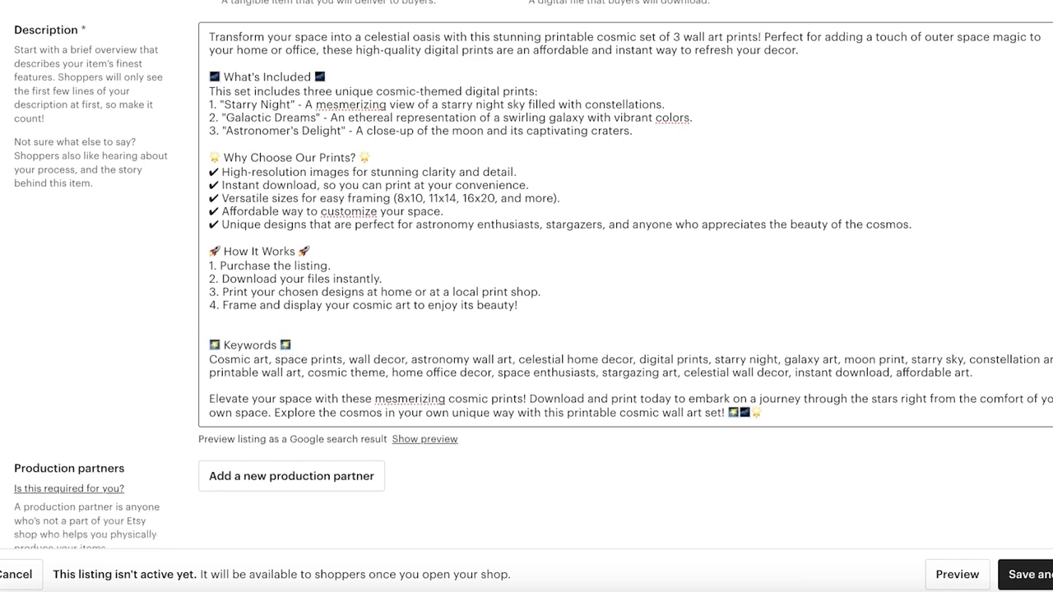
drag(283, 345, 208, 346)
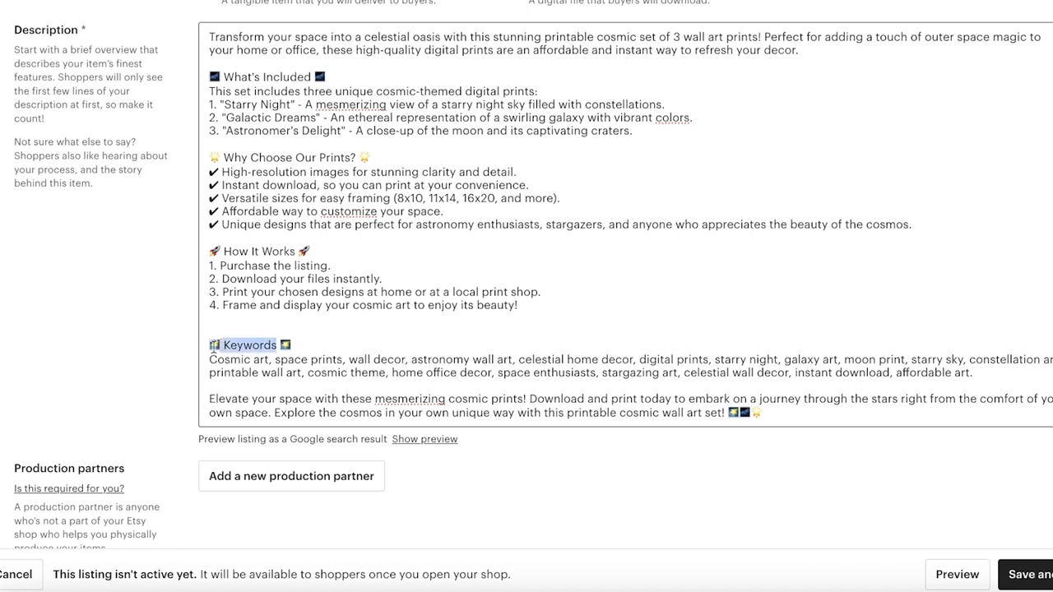
key(BackSpace)
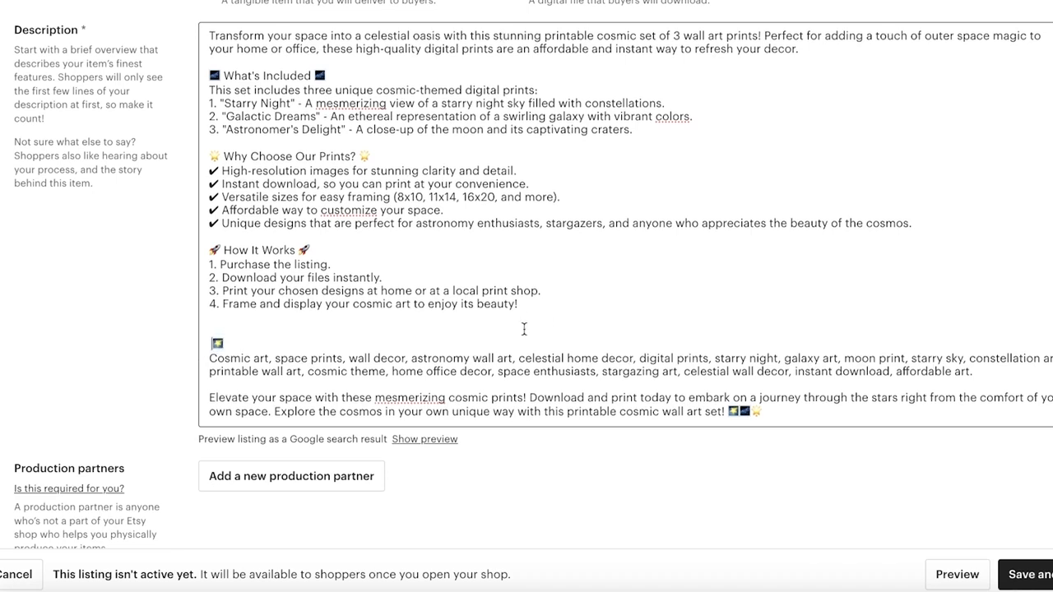
Add the tags frame, art, printableart and wallart to the listing.
scroll(212, 368, down, 2)
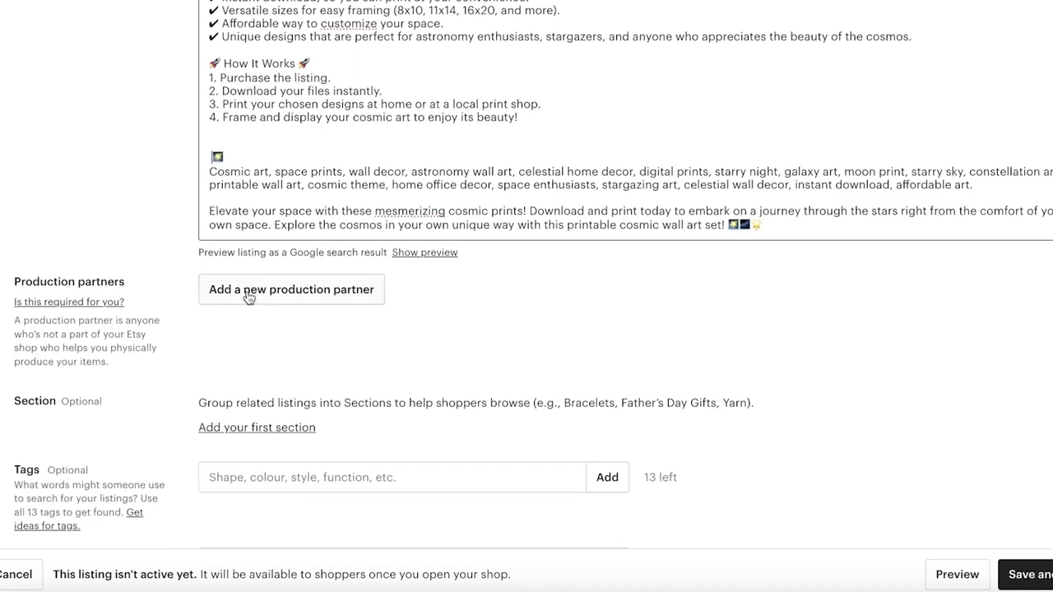
scroll(46, 292, down, 1)
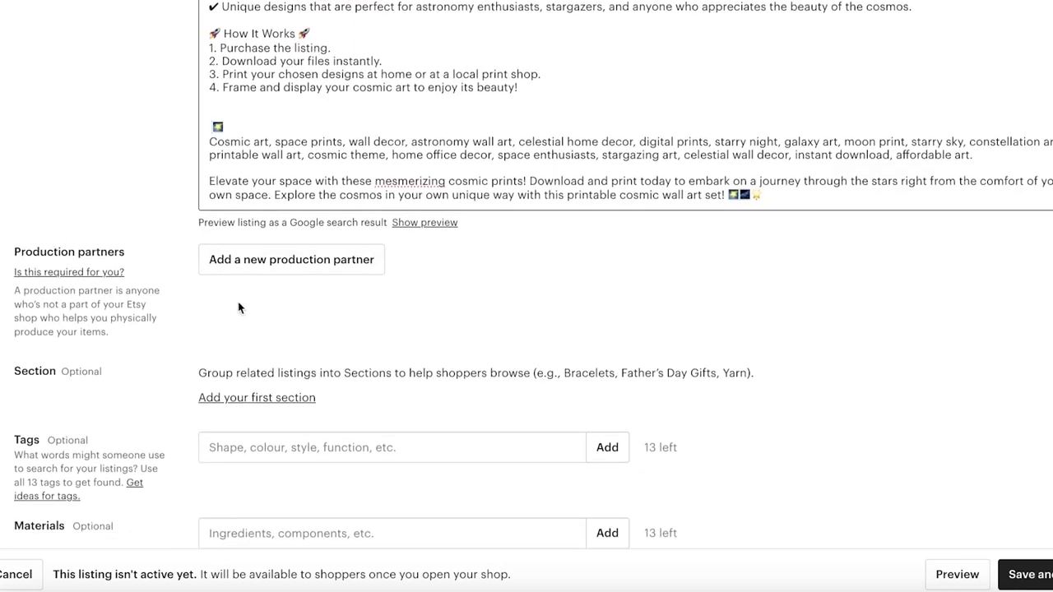
scroll(254, 345, down, 2)
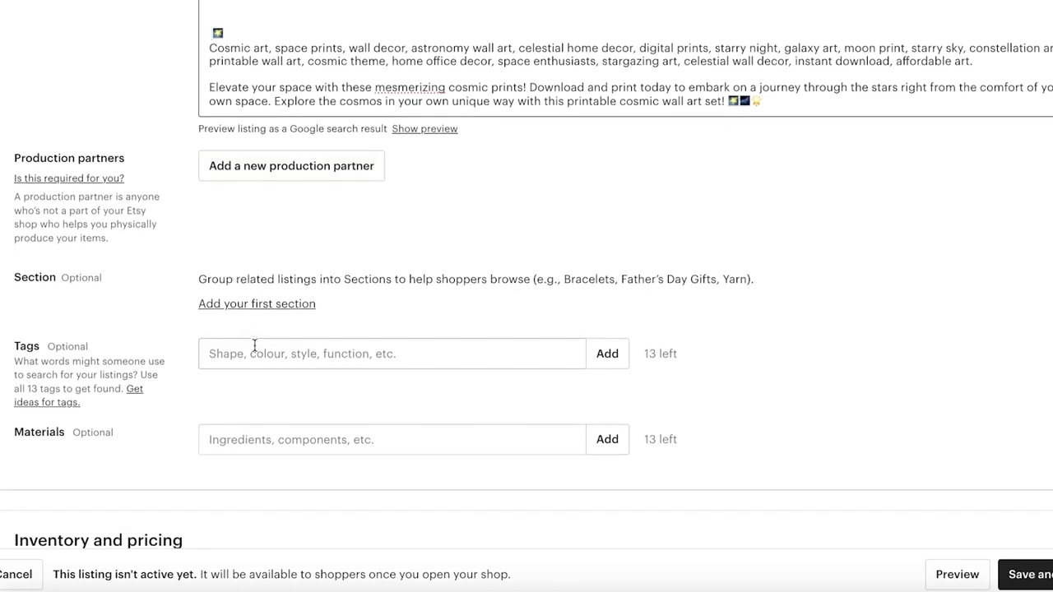
click(344, 307)
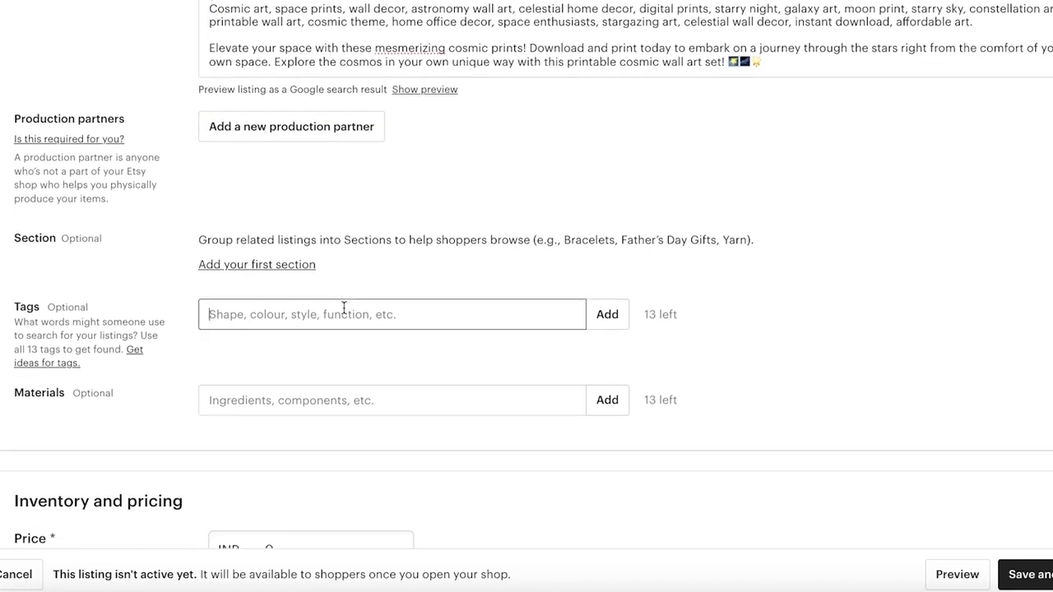
text(frame)
key(Return)
text(wrt)
key(Return)
text(p)
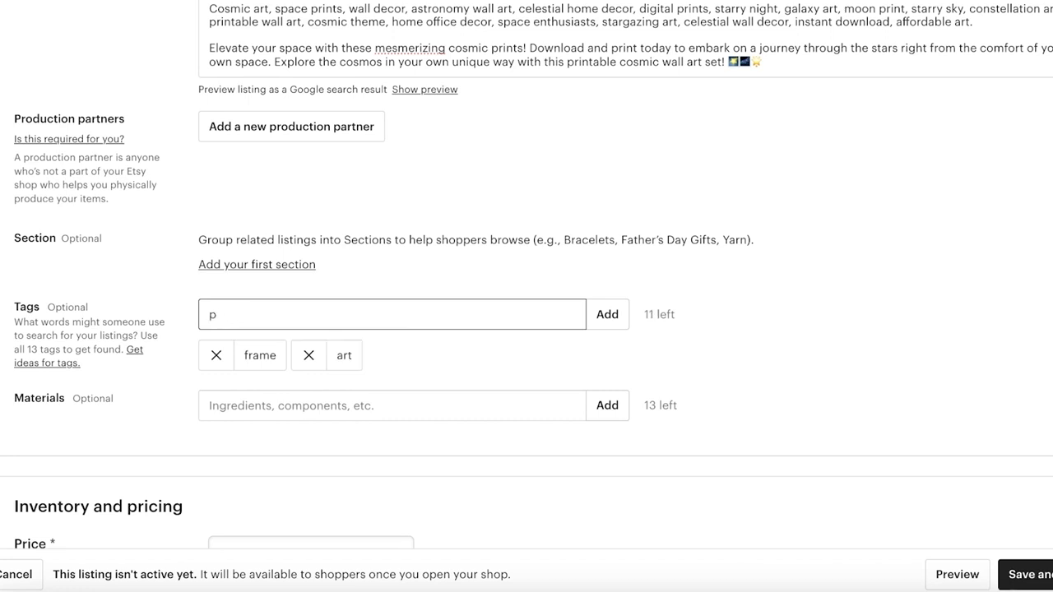
text(rurintableart)
key(Return)
text(wallart)
key(Return)
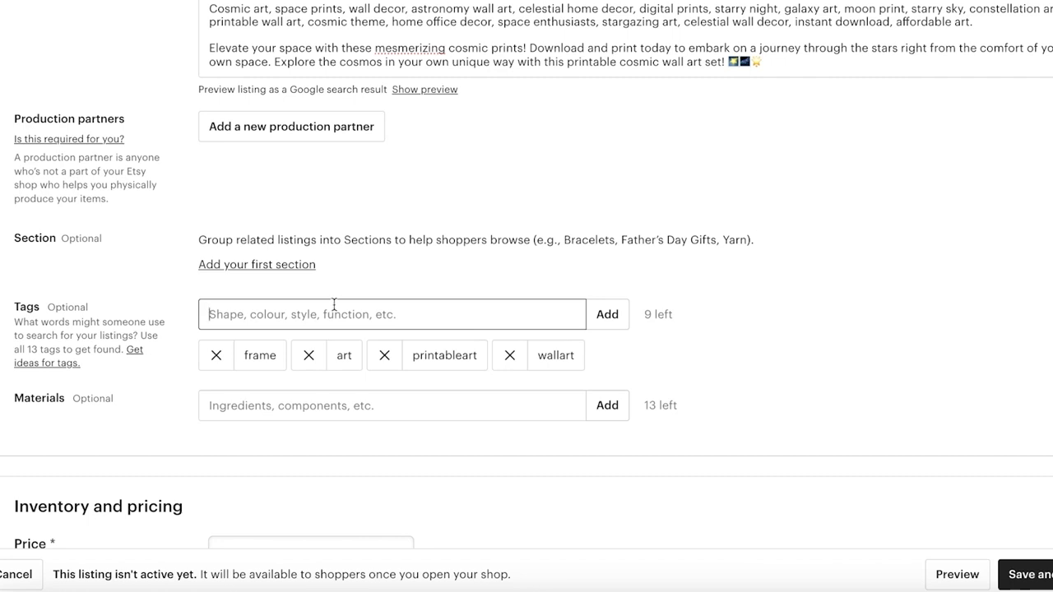
Set the listing's price to INR 1,000.
click(324, 407)
scroll(759, 321, down, 3)
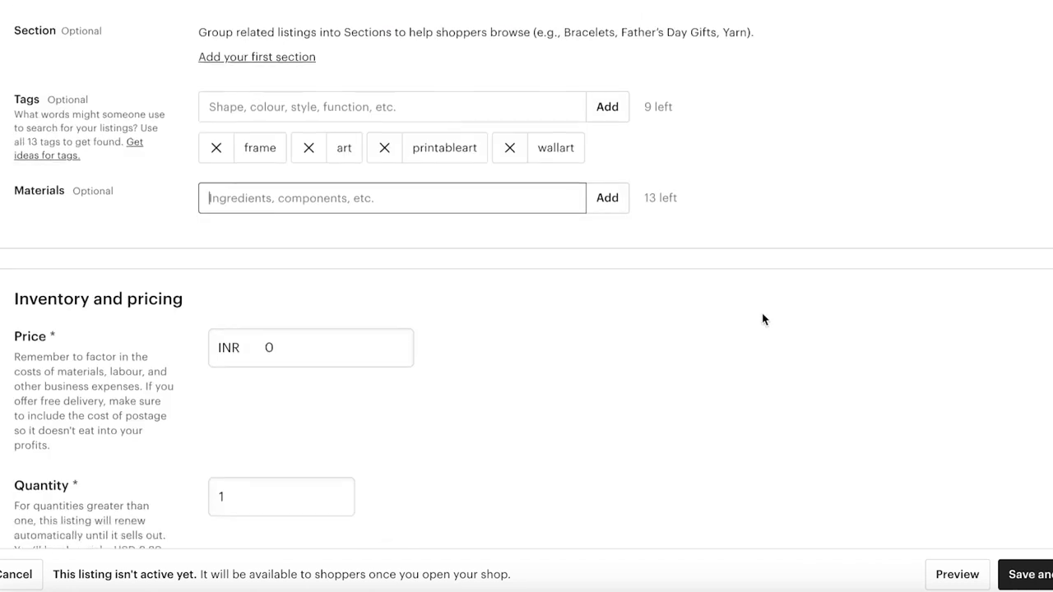
click(329, 345)
text(100)
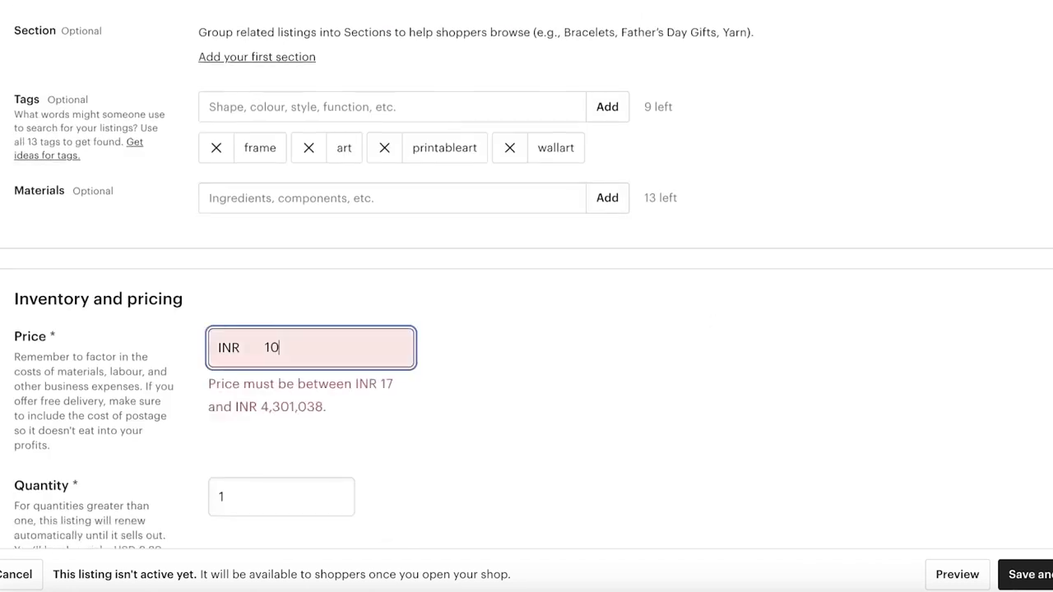
key(BackSpace)
key(BackSpace)
key(BackSpace)
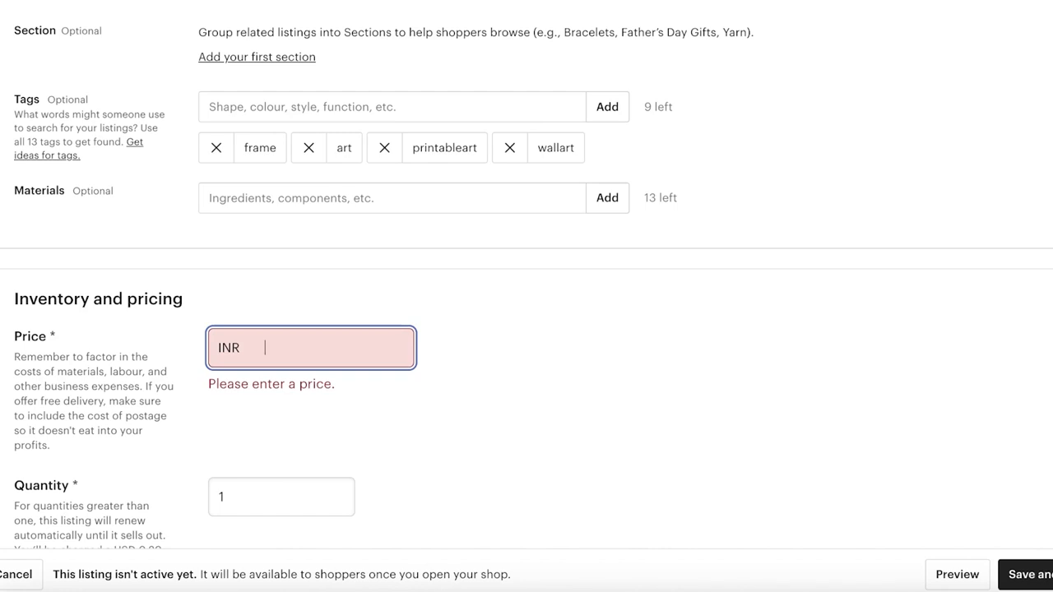
text(1000)
click(334, 410)
scroll(334, 410, down, 2)
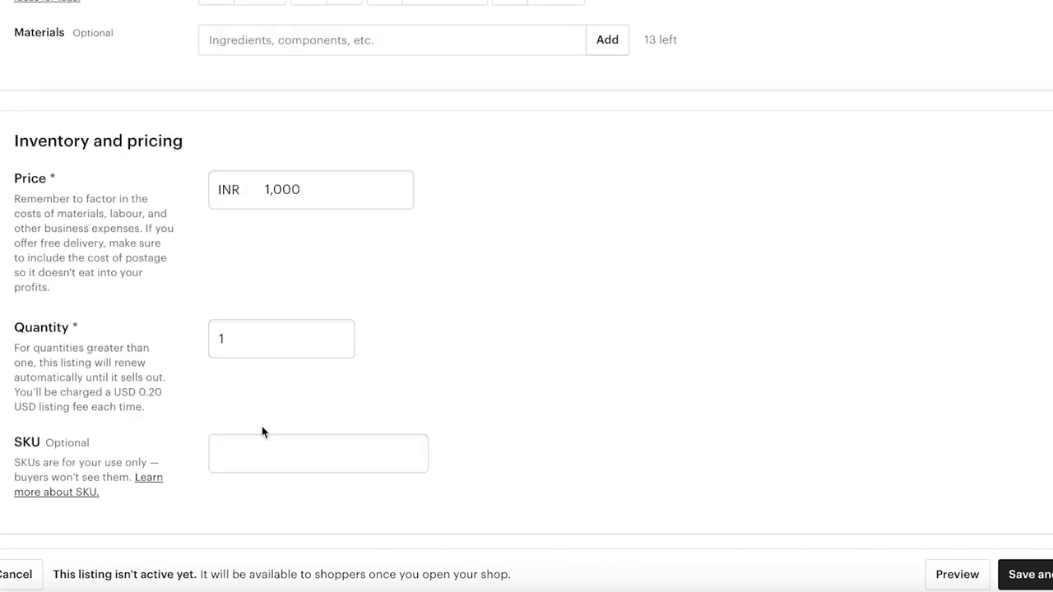
Upload Heavenly Bodies.pdf from the Downloads folder as the listing's digital file.
scroll(262, 428, down, 3)
scroll(270, 236, down, 1)
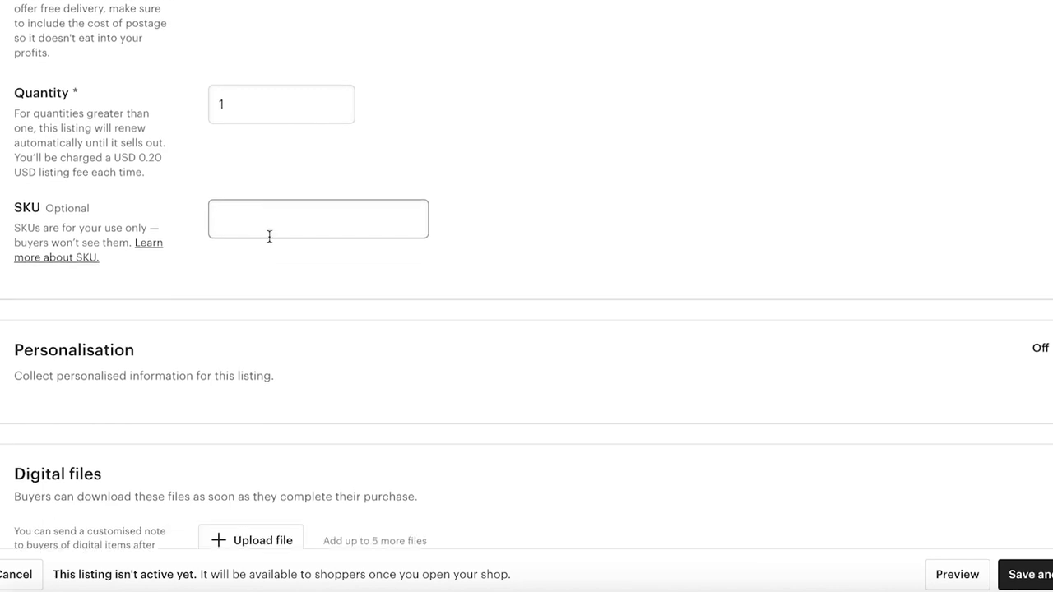
scroll(206, 284, down, 2)
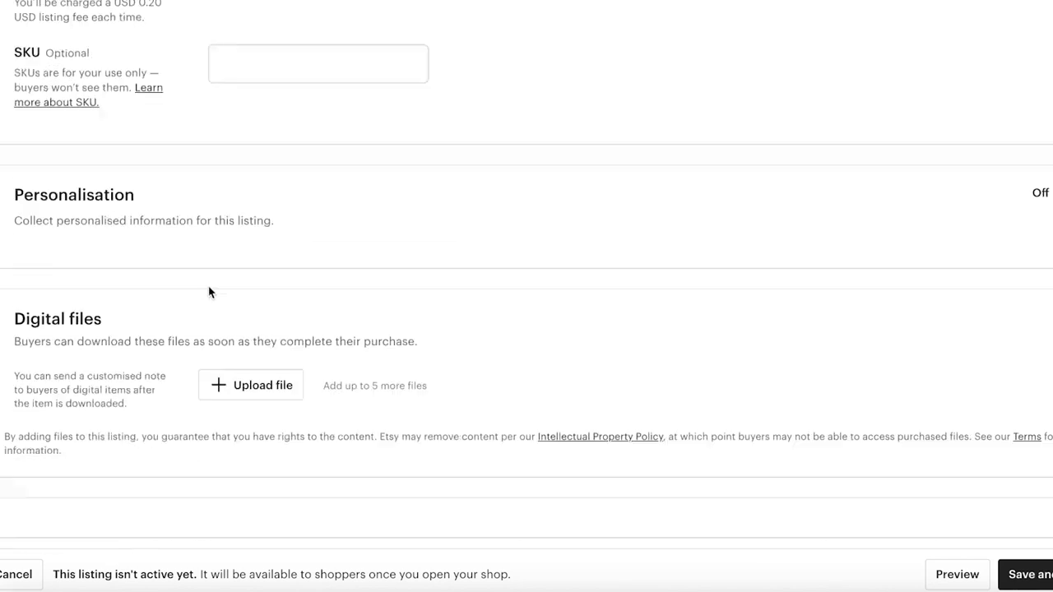
scroll(251, 147, down, 1)
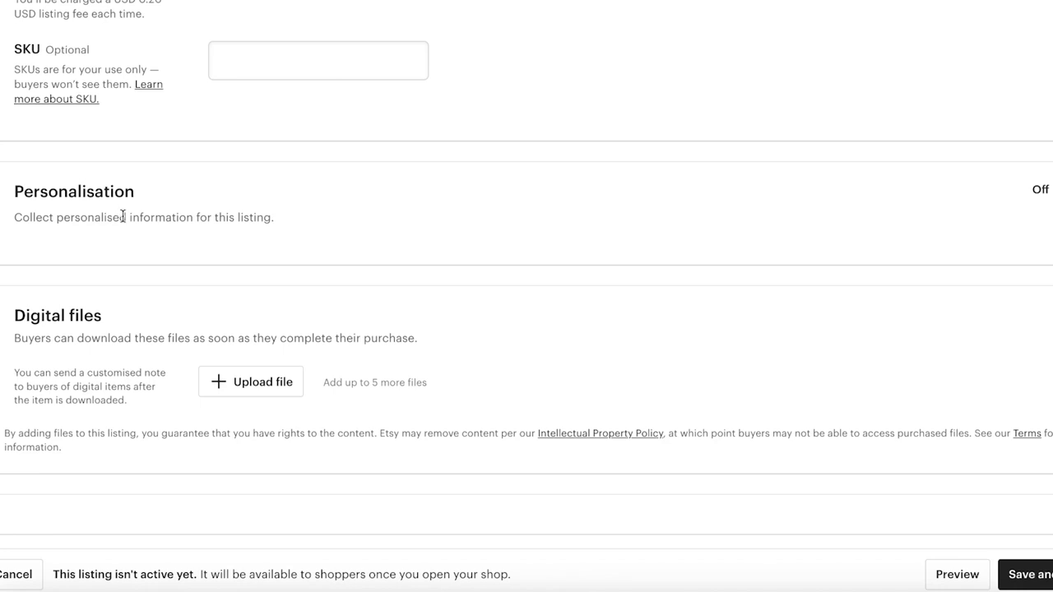
scroll(120, 212, down, 1)
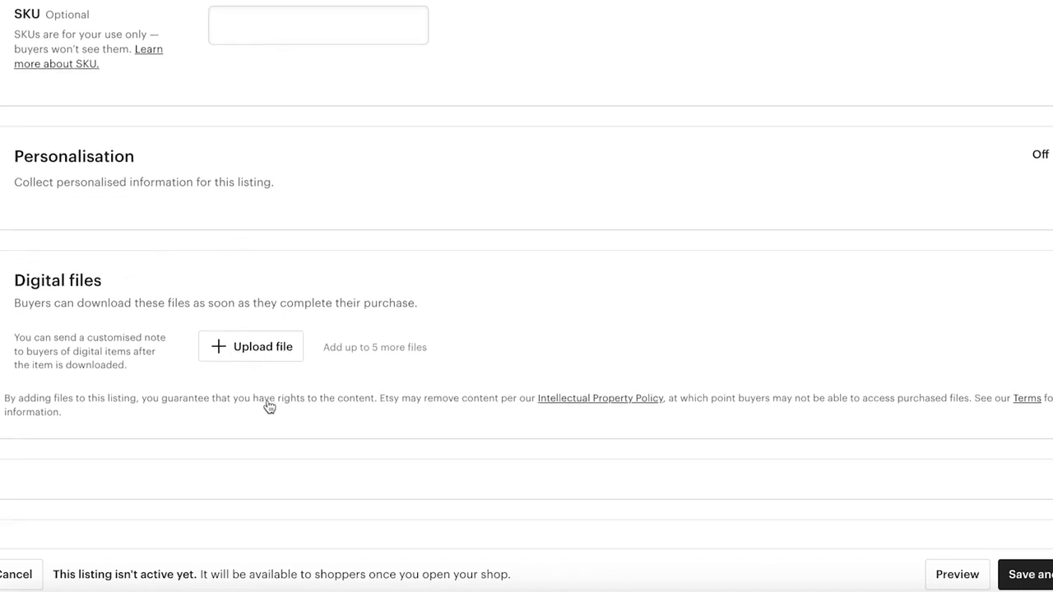
click(271, 346)
click(411, 162)
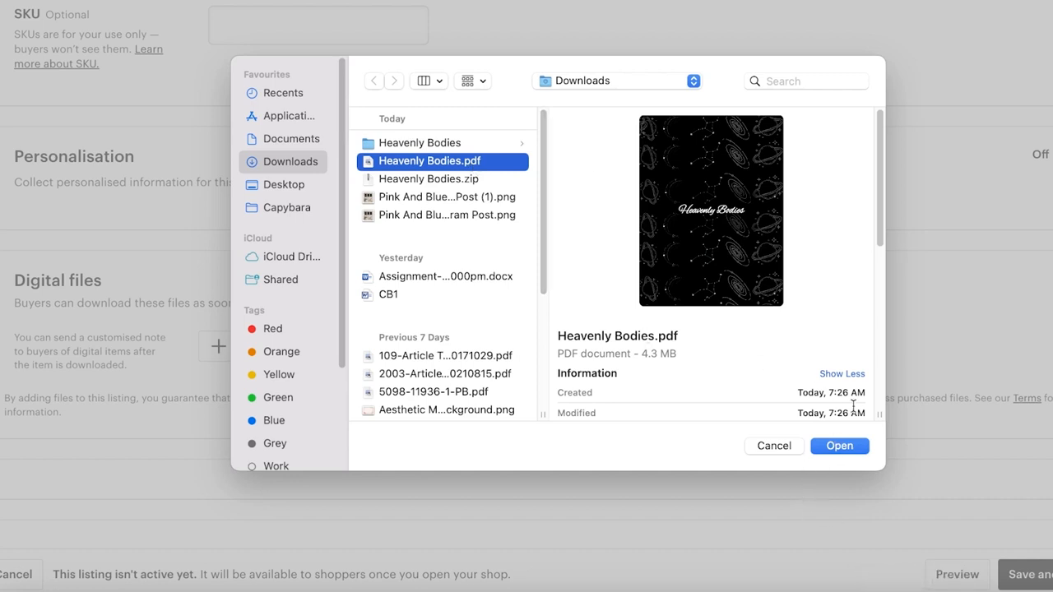
click(839, 445)
scroll(370, 294, down, 2)
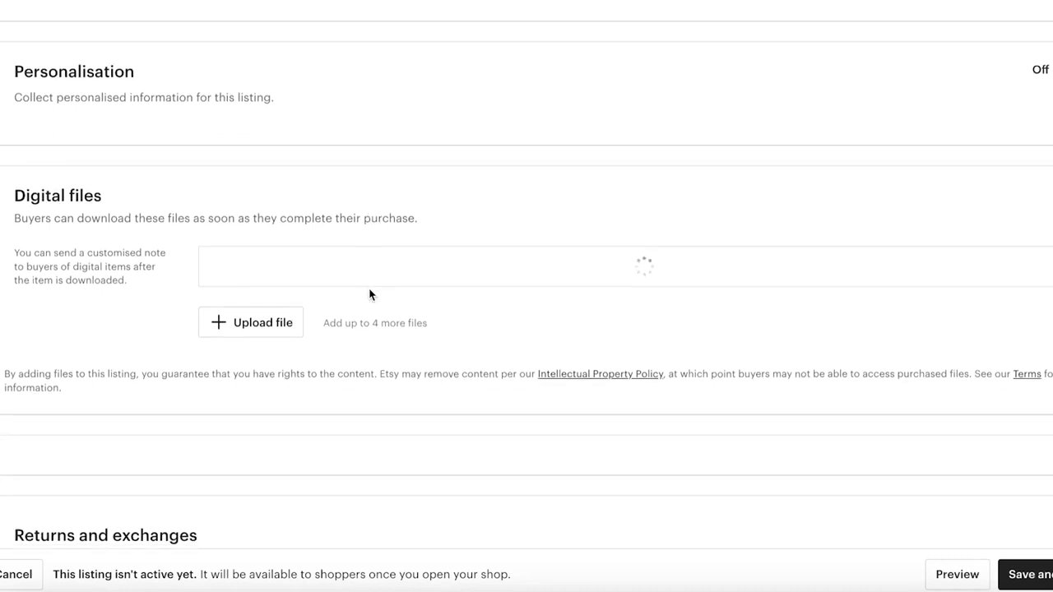
Check the uploaded file and the rest of the completed listing, and save it to continue the shop setup.
scroll(272, 254, down, 3)
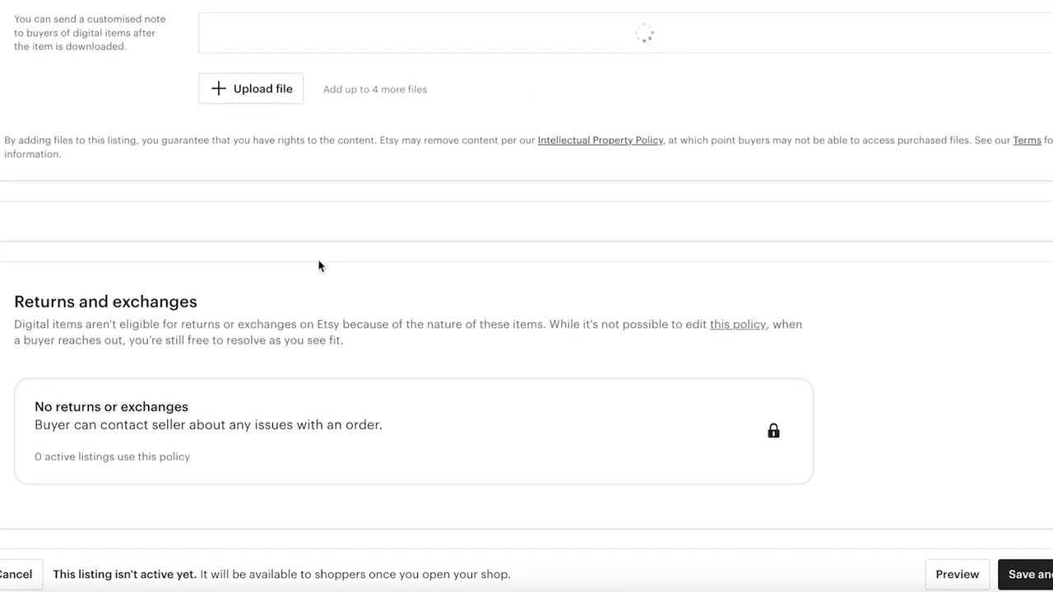
scroll(328, 304, up, 3)
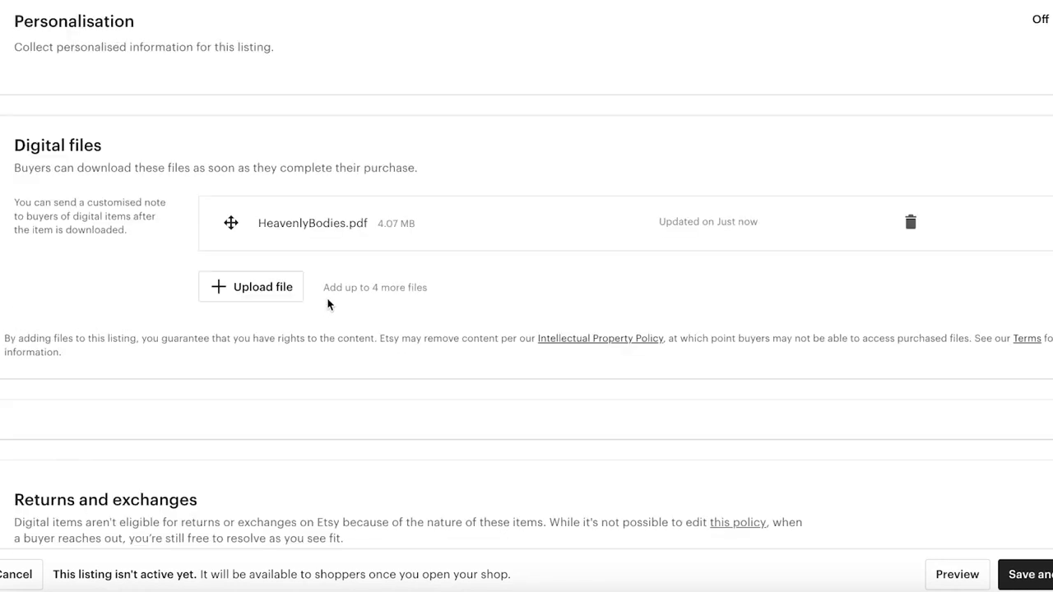
scroll(328, 304, down, 2)
scroll(392, 298, up, 5)
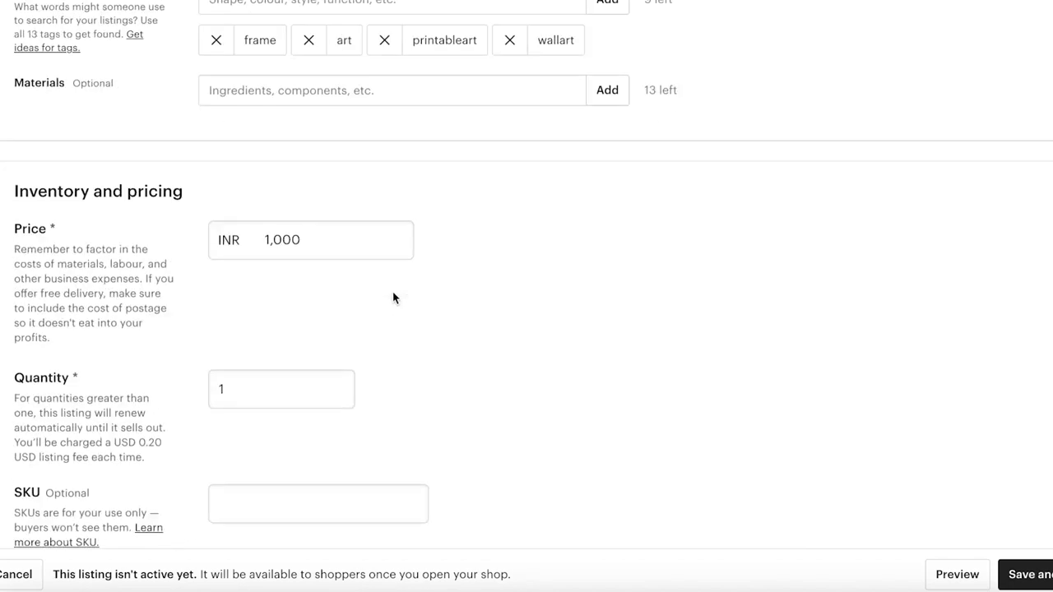
scroll(392, 296, down, 5)
scroll(392, 297, up, 5)
scroll(391, 305, up, 15)
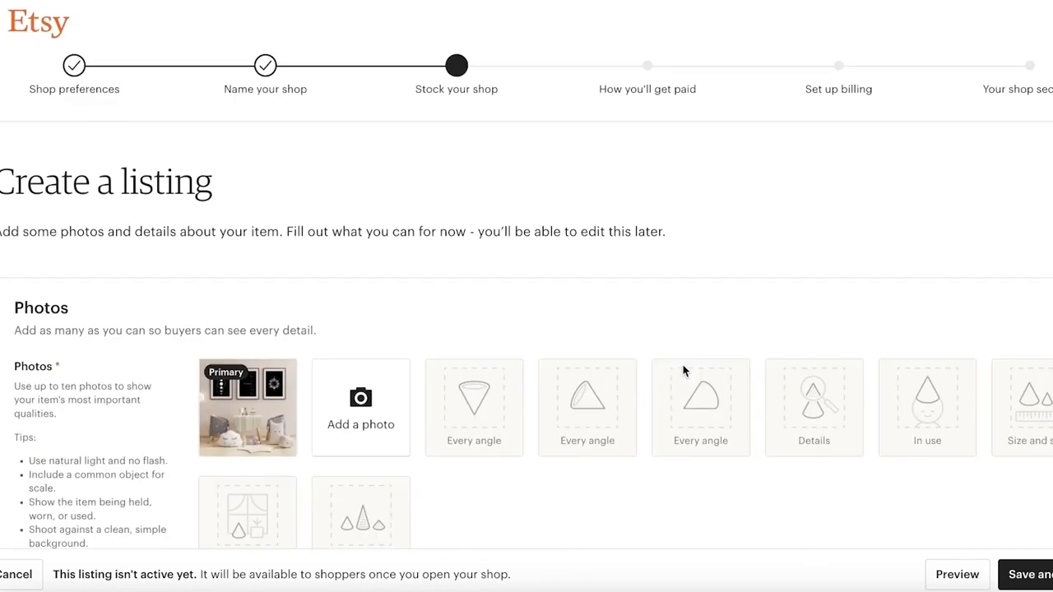
click(1043, 565)
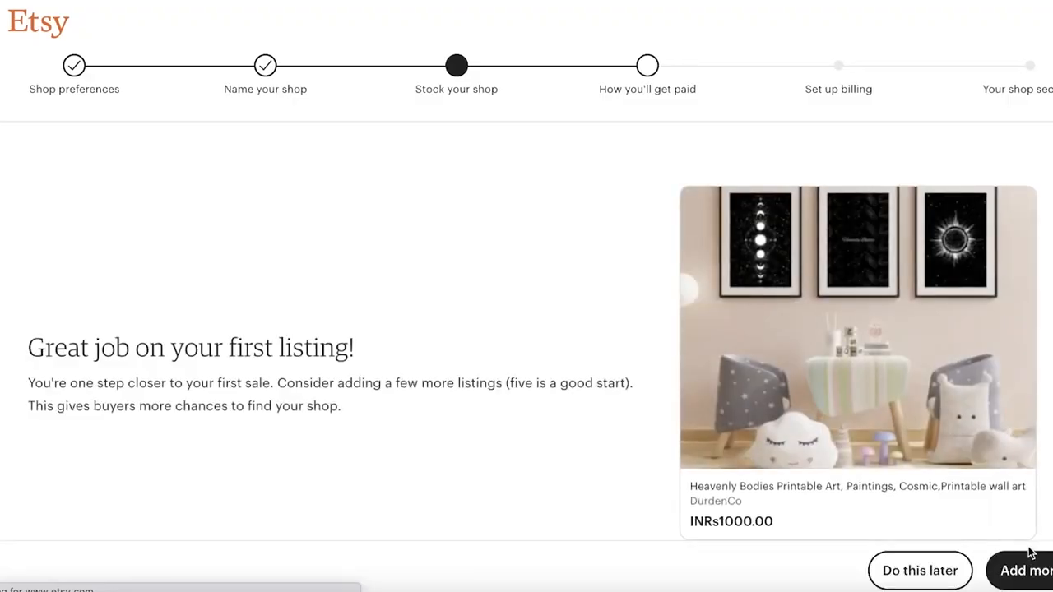
Look over the saved Heavenly Bodies listing's preview on the first-listing page.
scroll(420, 364, down, 3)
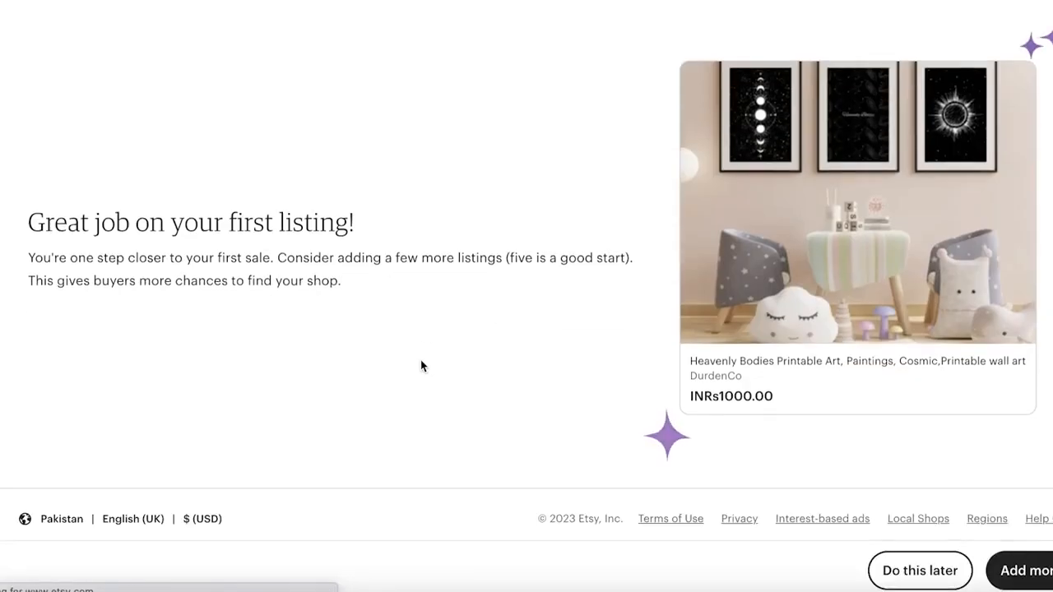
scroll(420, 359, up, 2)
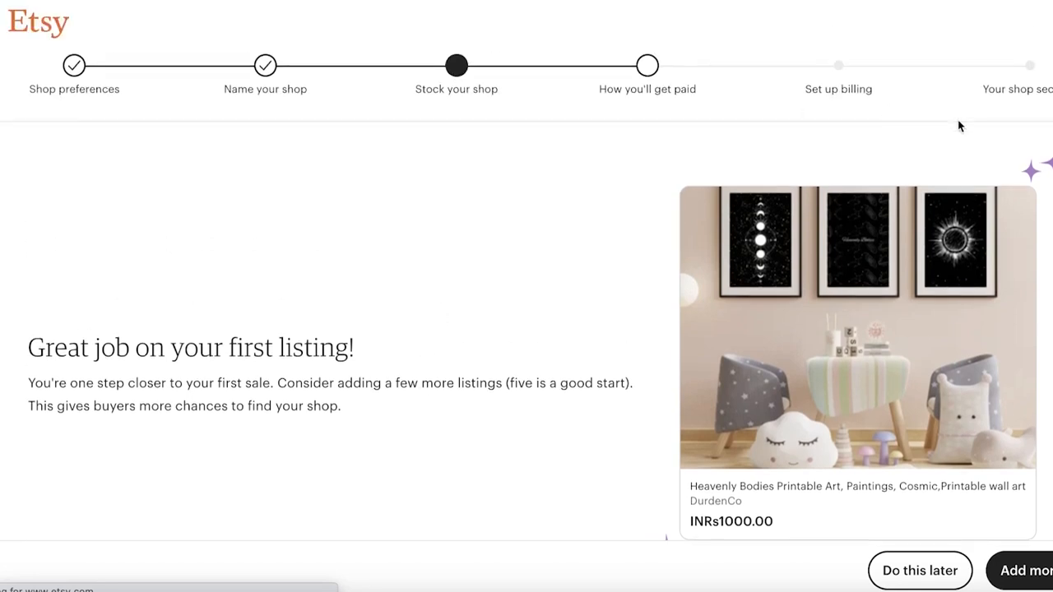
scroll(945, 247, down, 1)
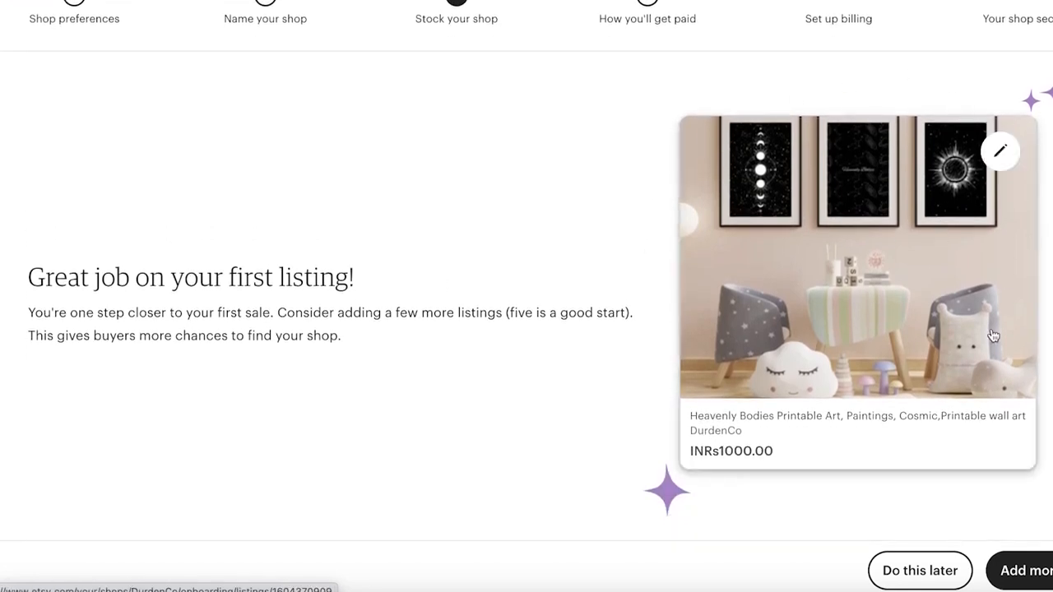
scroll(1003, 178, up, 1)
scroll(489, 259, down, 2)
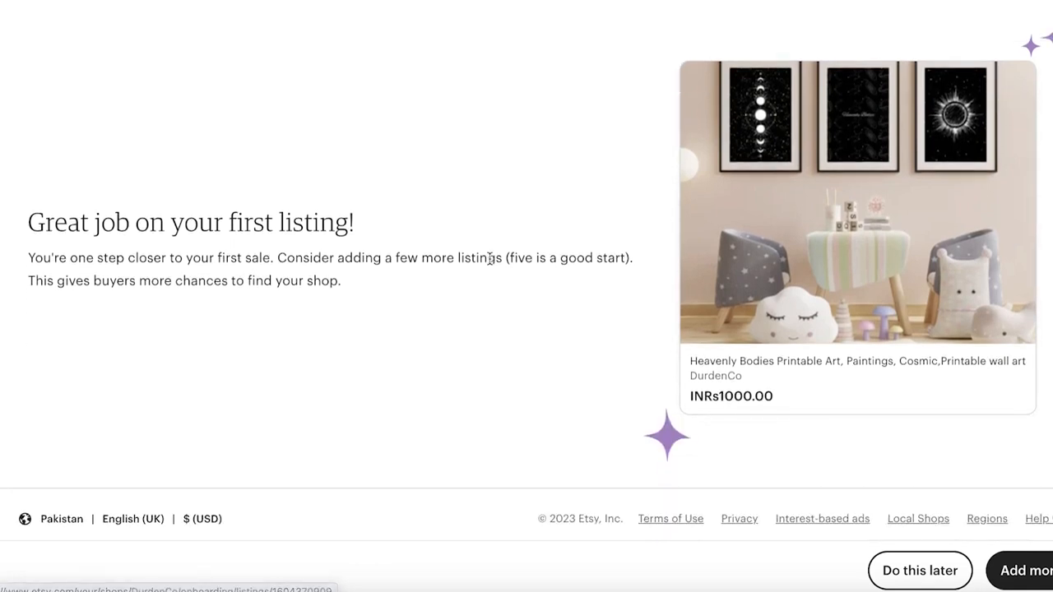
scroll(753, 344, up, 2)
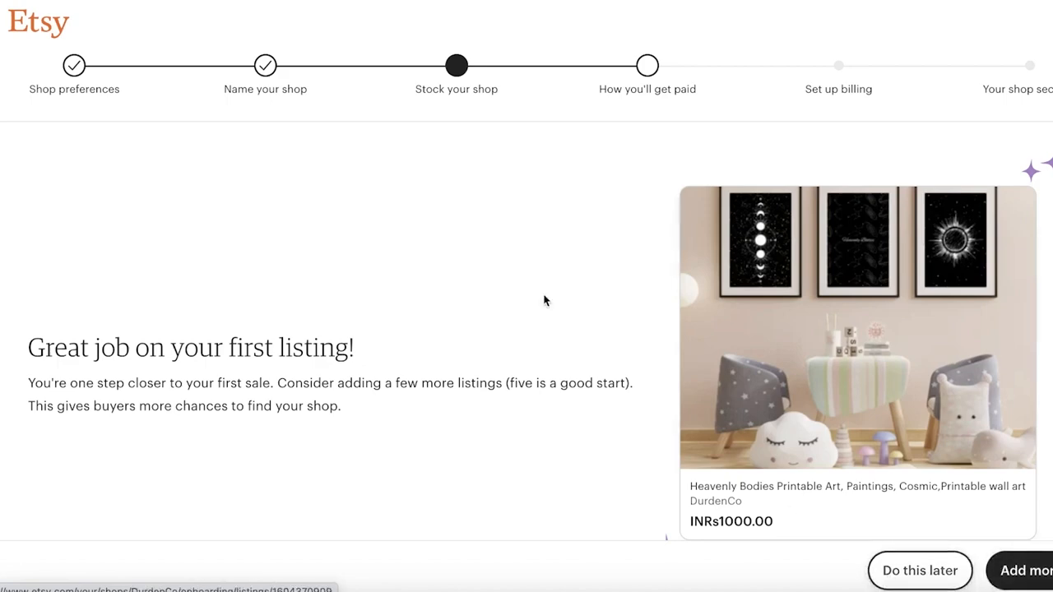
Examine the How you'll get paid form, including the taxpayer details, sanctioned region question and bank location.
scroll(623, 266, down, 2)
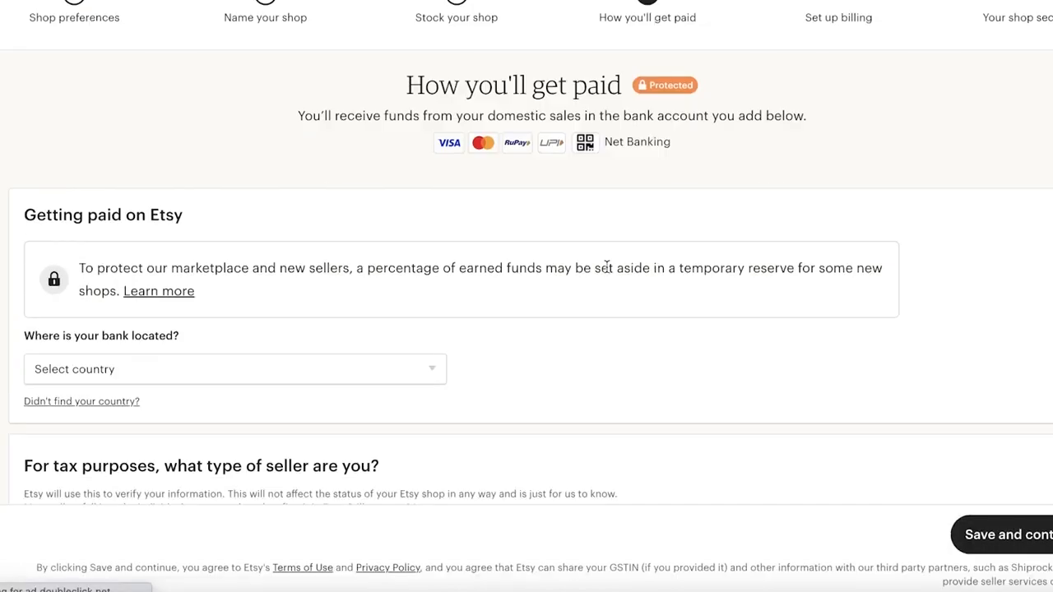
scroll(469, 167, down, 15)
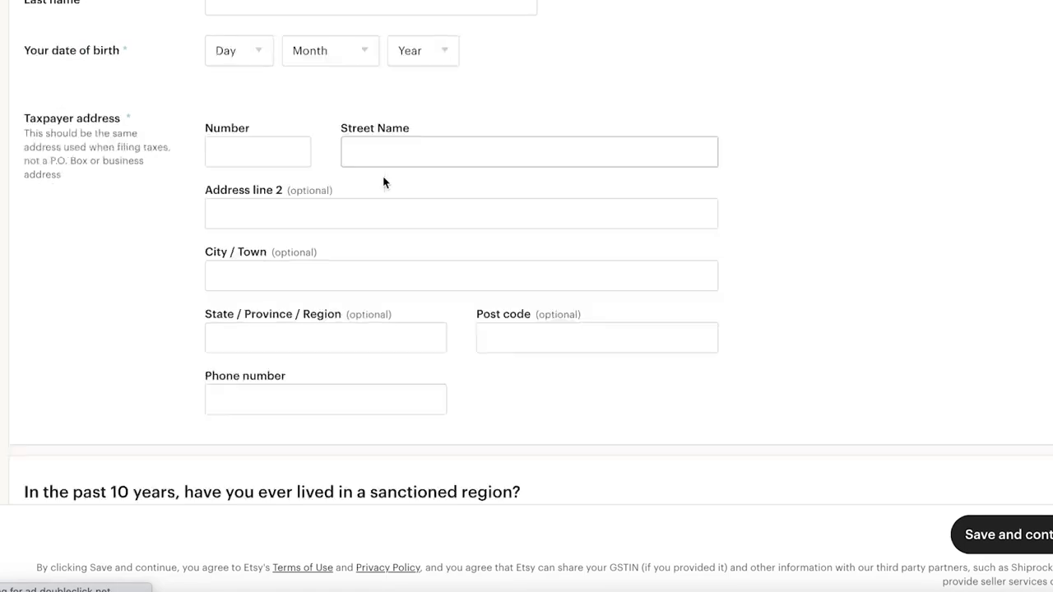
scroll(347, 187, up, 10)
scroll(344, 184, down, 5)
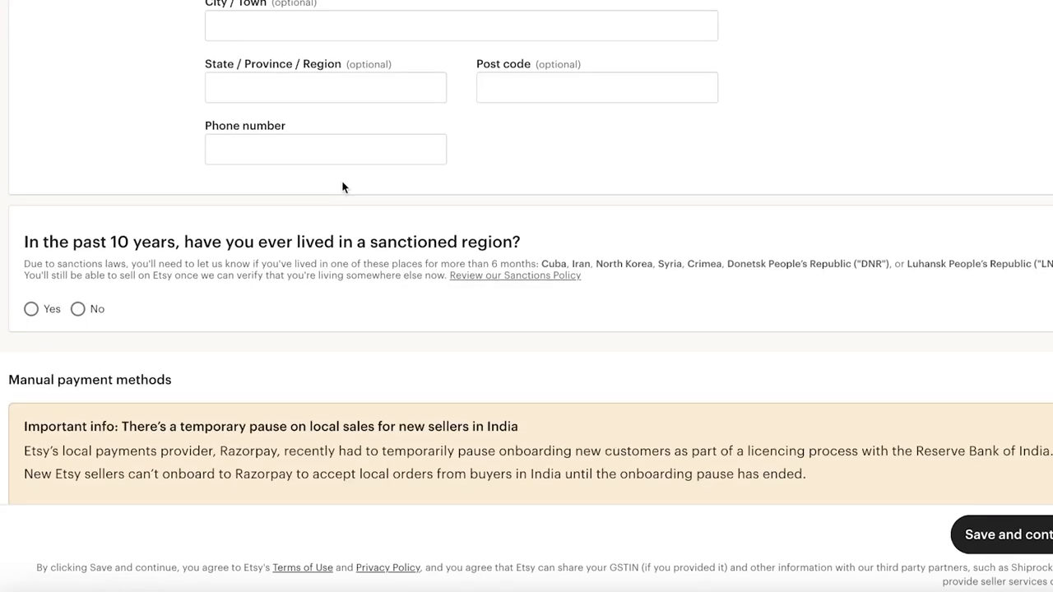
scroll(341, 188, down, 2)
scroll(340, 181, up, 15)
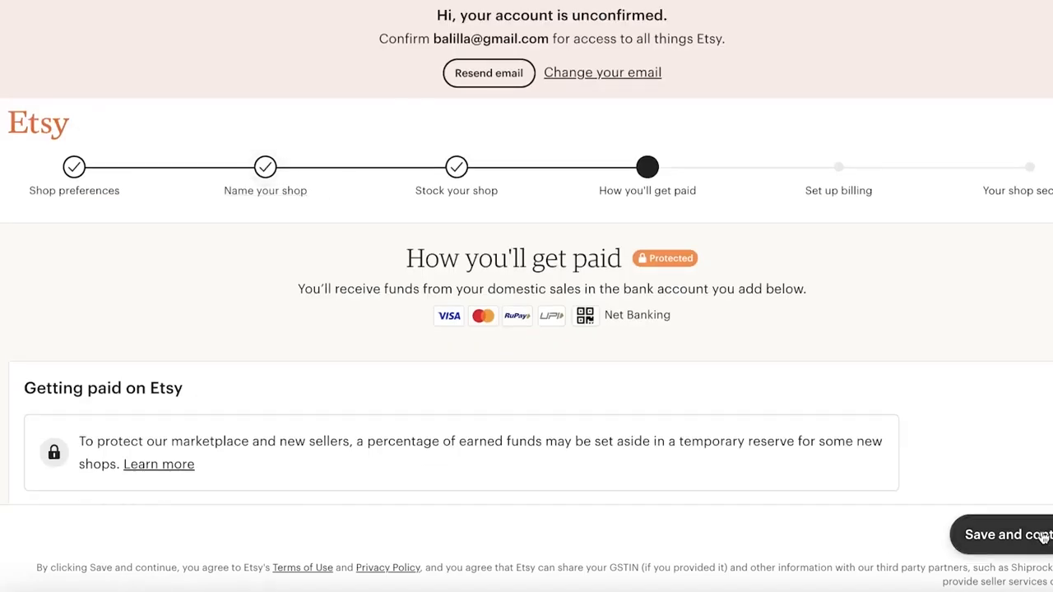
scroll(581, 183, down, 2)
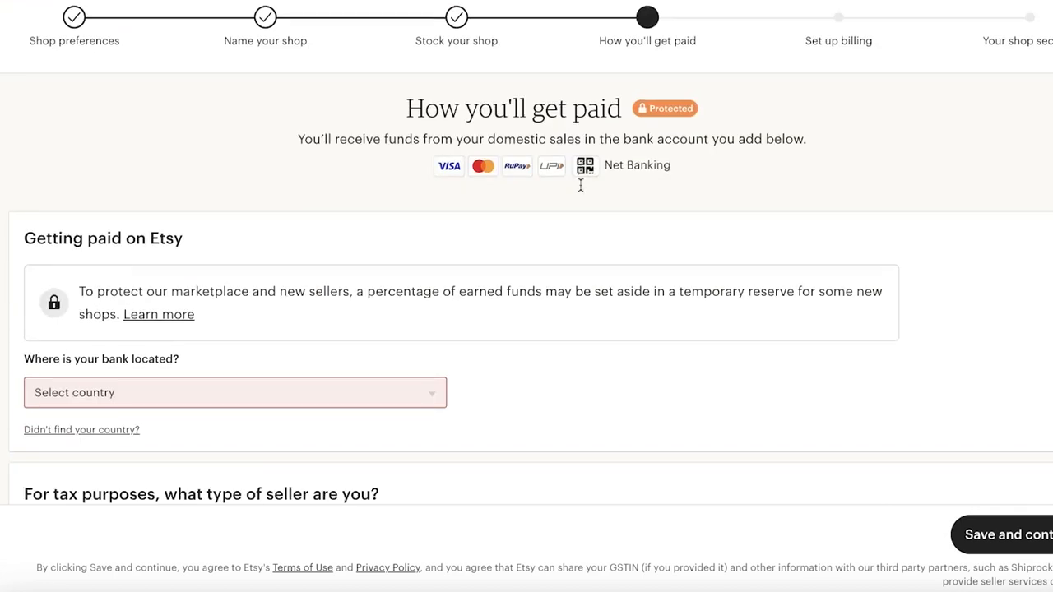
Look through the countries available for the bank location and close the list without choosing one.
click(254, 395)
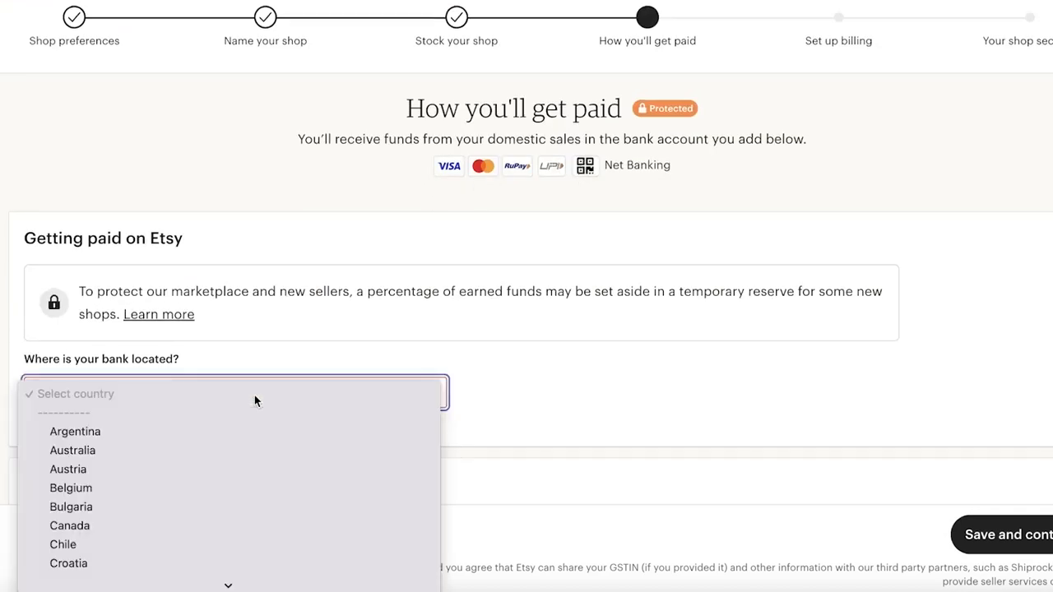
scroll(255, 391, down, 5)
scroll(232, 391, down, 2)
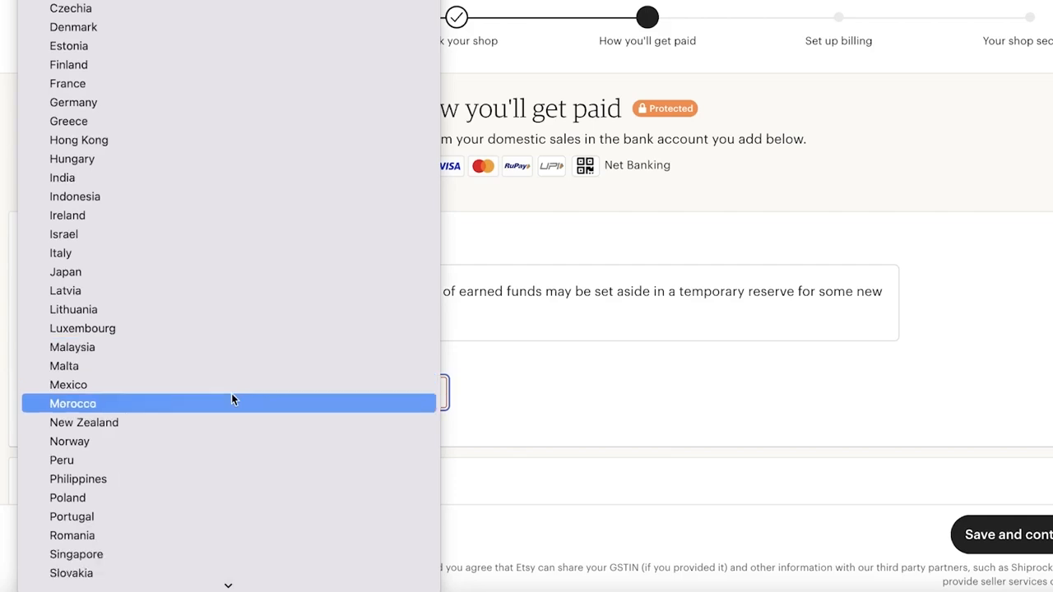
scroll(198, 394, down, 4)
click(639, 324)
Review the required personal details and the manual payment methods, including the PayPal option.
scroll(479, 287, down, 8)
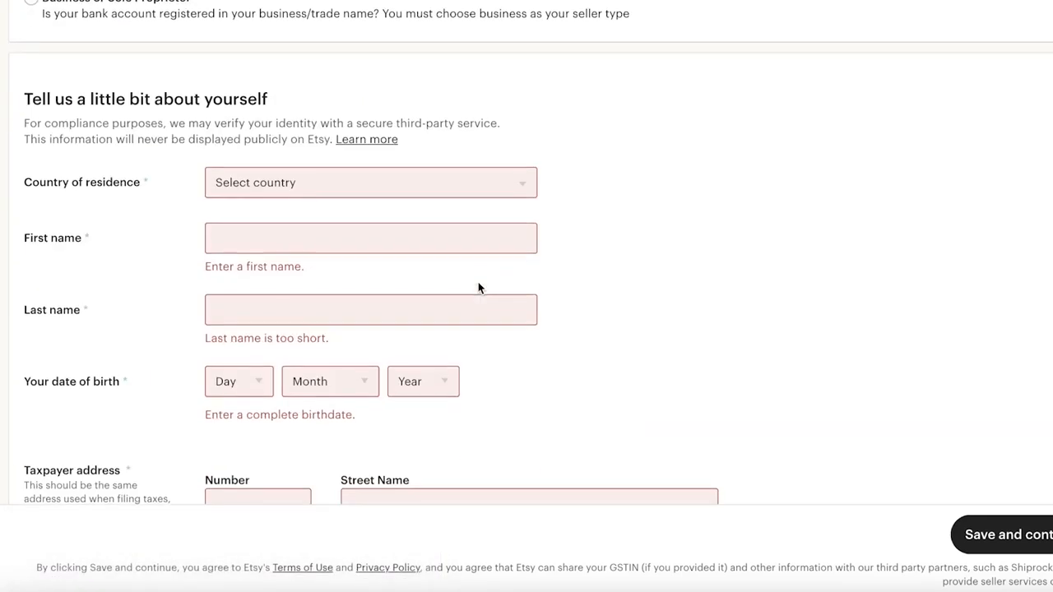
scroll(474, 277, down, 2)
scroll(526, 239, down, 9)
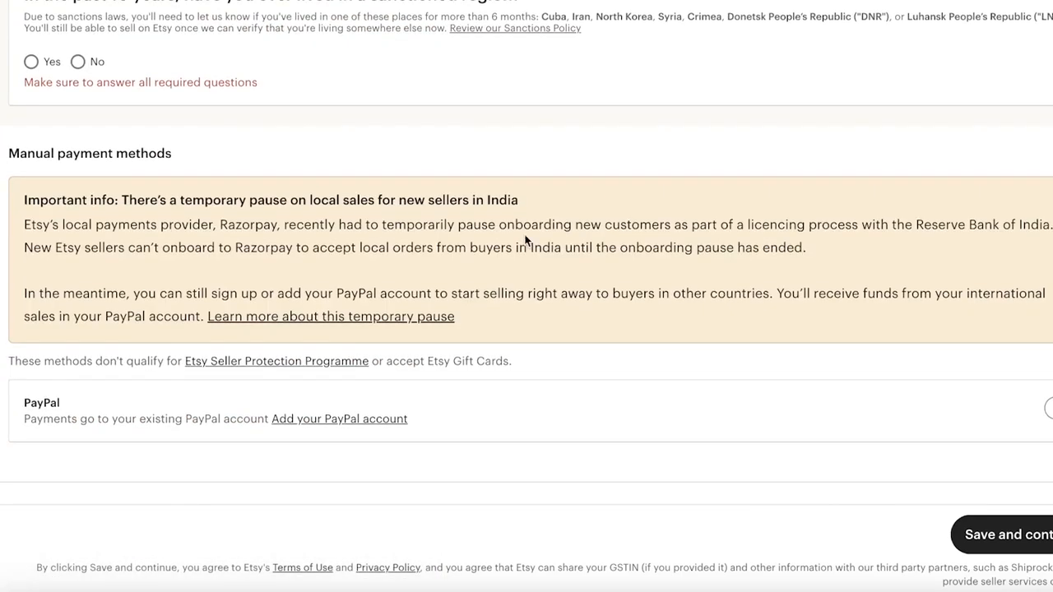
Leave the payment setup for the Etsy home page and check the shop and account entries there.
scroll(526, 239, up, 4)
scroll(526, 240, down, 4)
scroll(524, 247, up, 15)
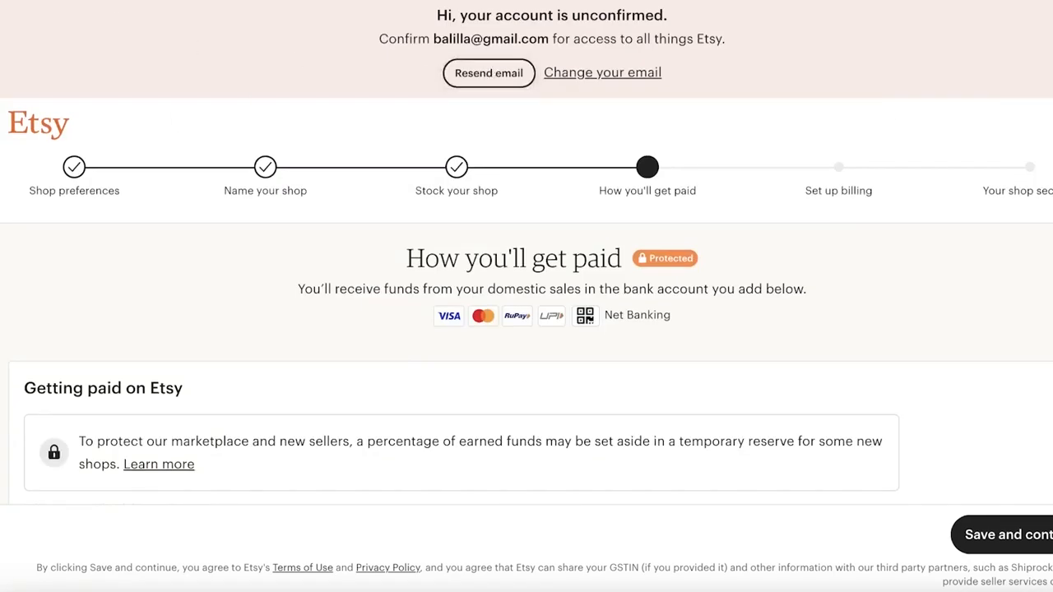
click(33, 121)
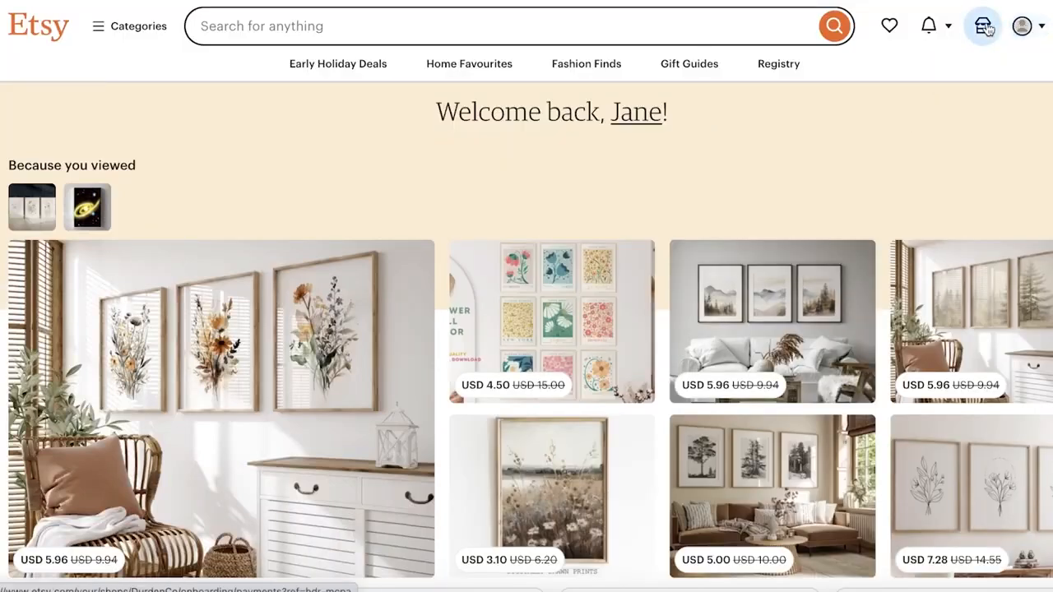
click(986, 27)
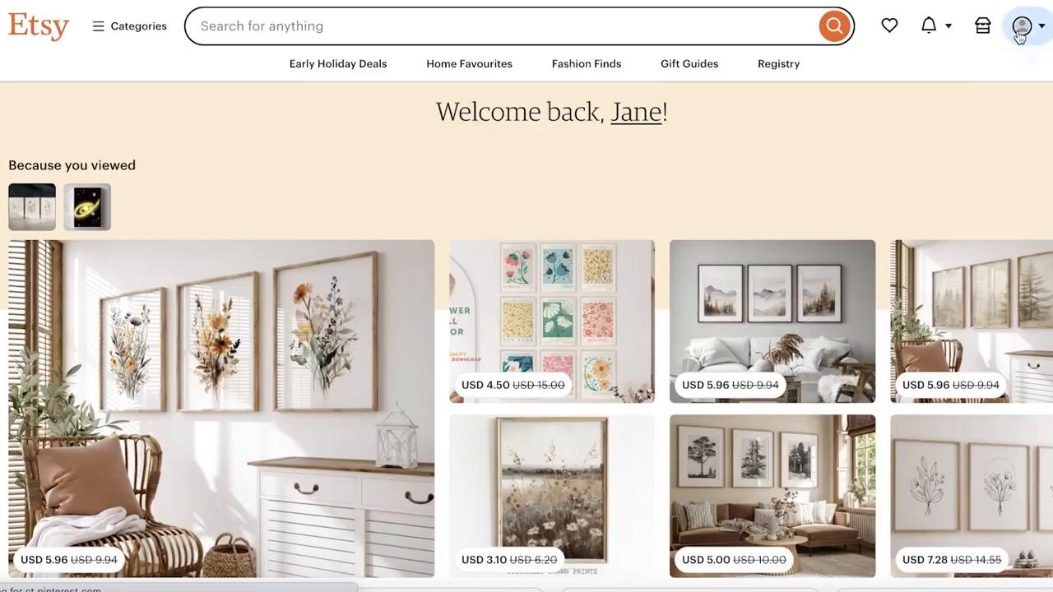
click(1021, 27)
click(700, 184)
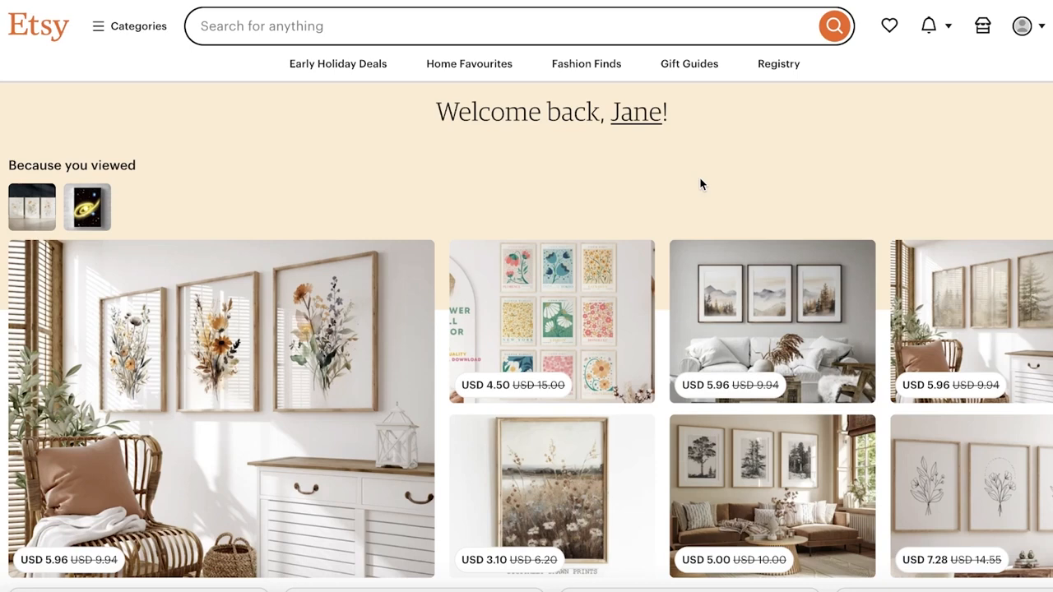
Search Etsy for "printable art".
scroll(690, 193, down, 2)
scroll(576, 140, up, 2)
click(489, 27)
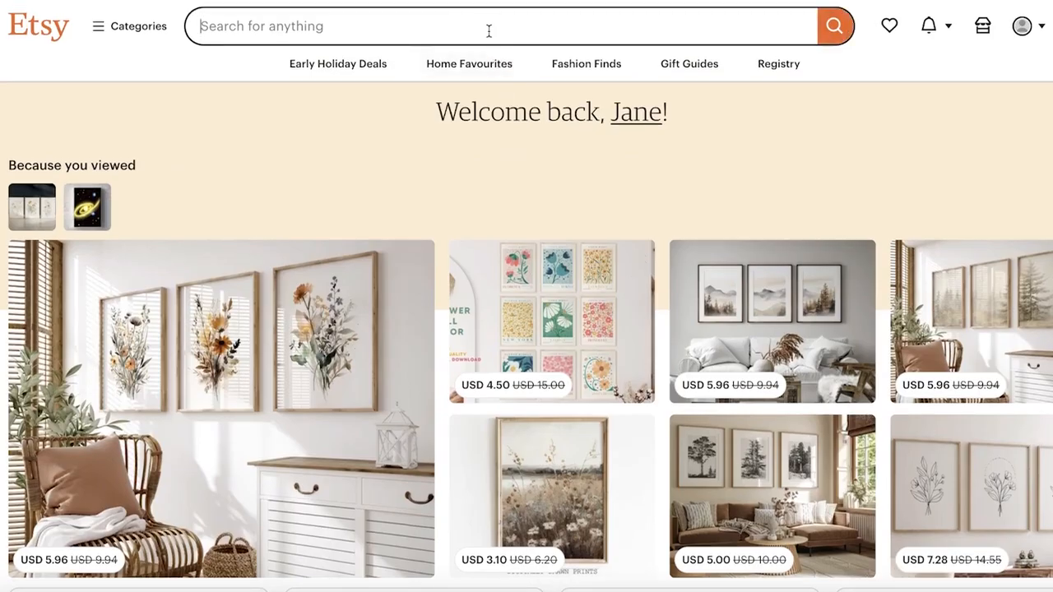
text(printable art)
key(Return)
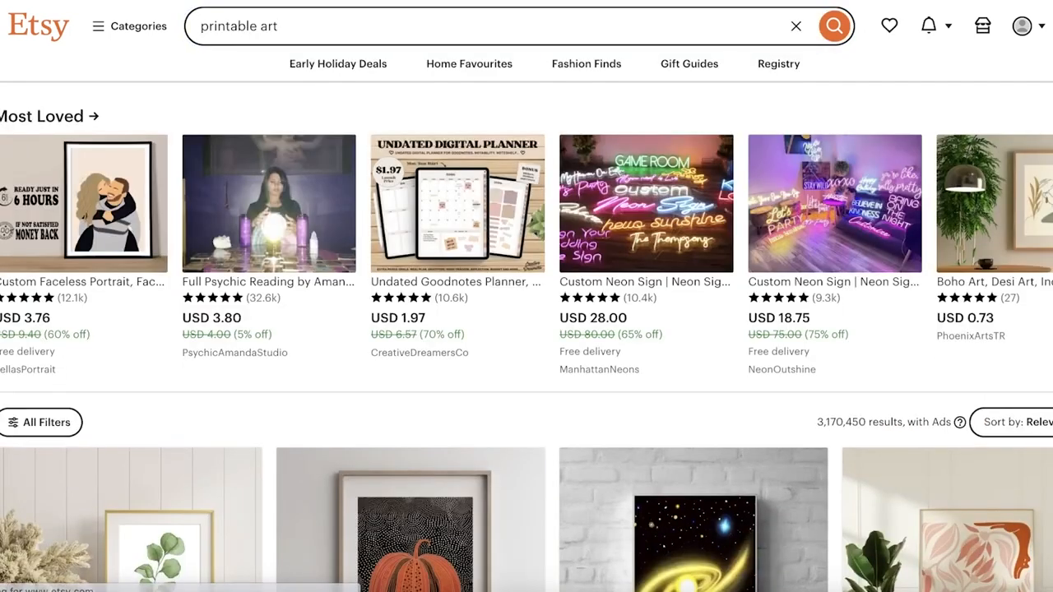
Browse the printable art results and examine the listing for the wildflower prints set of 3 by ArtemPrint.
scroll(529, 157, down, 5)
scroll(25, 203, down, 5)
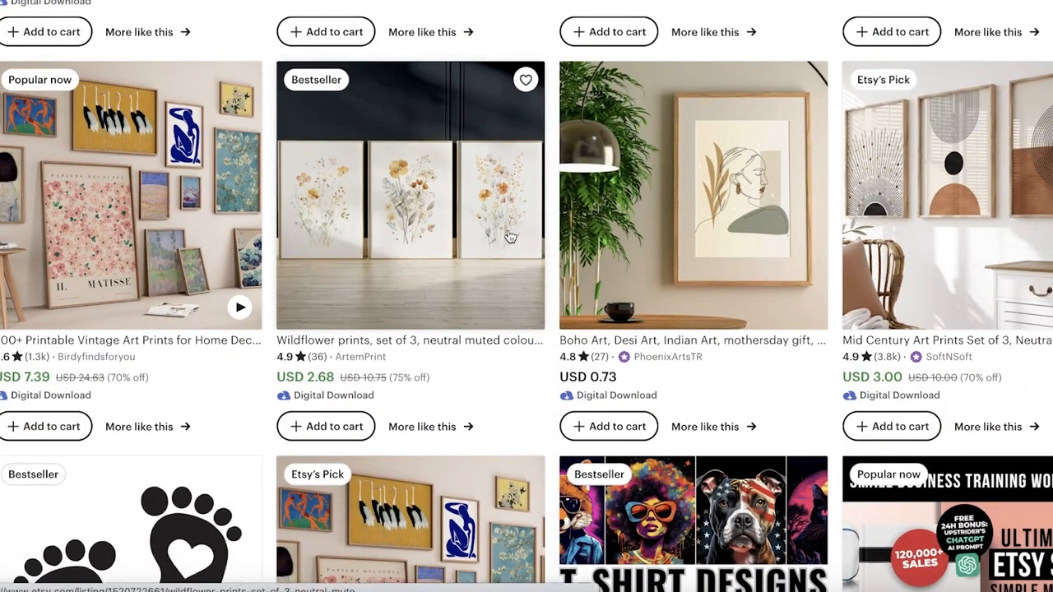
scroll(502, 238, down, 1)
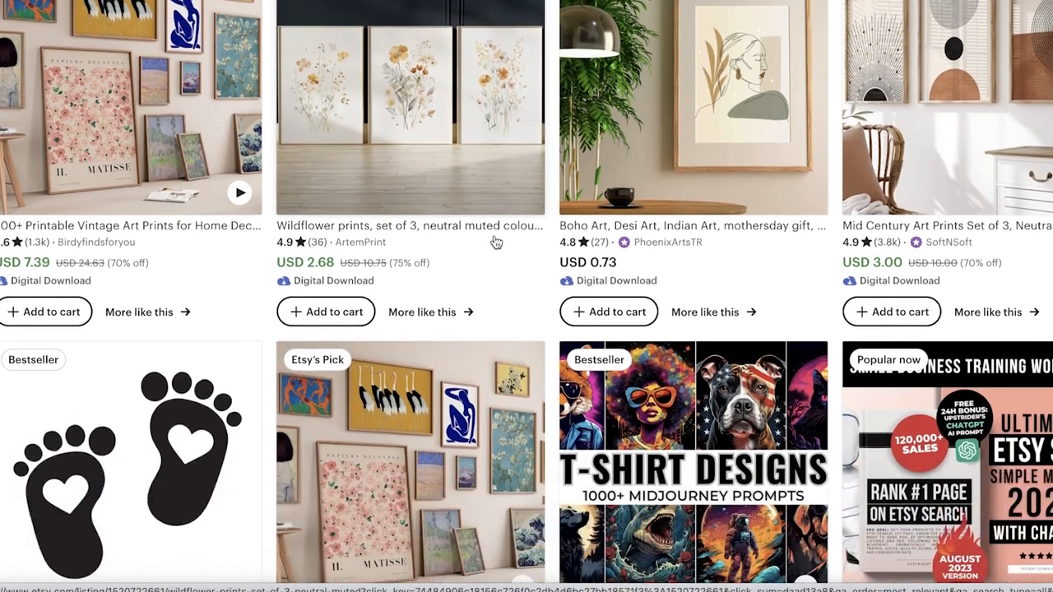
scroll(494, 244, down, 5)
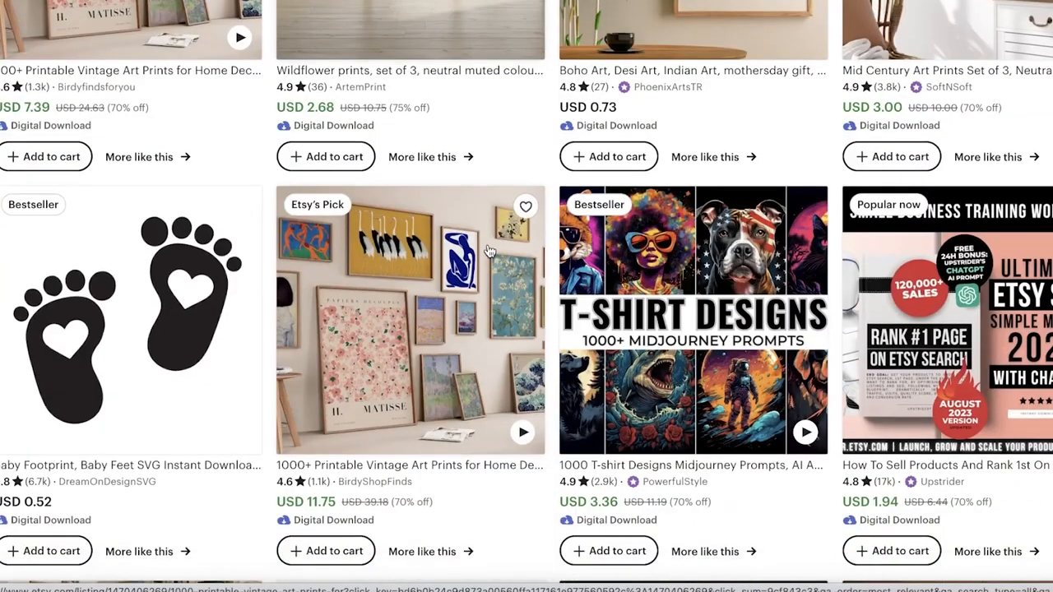
scroll(479, 267, up, 5)
scroll(465, 259, up, 2)
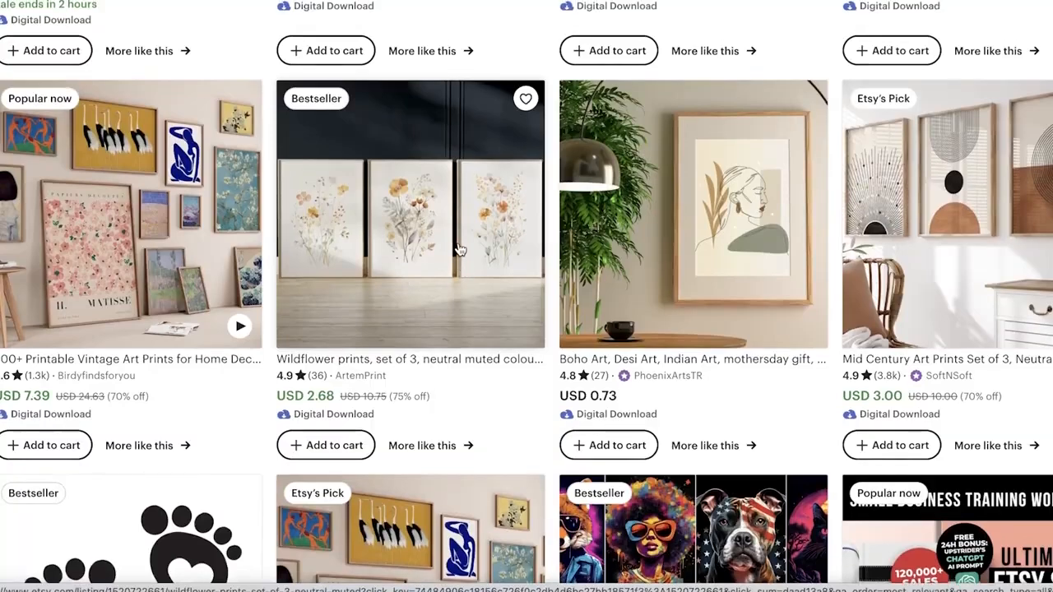
click(362, 247)
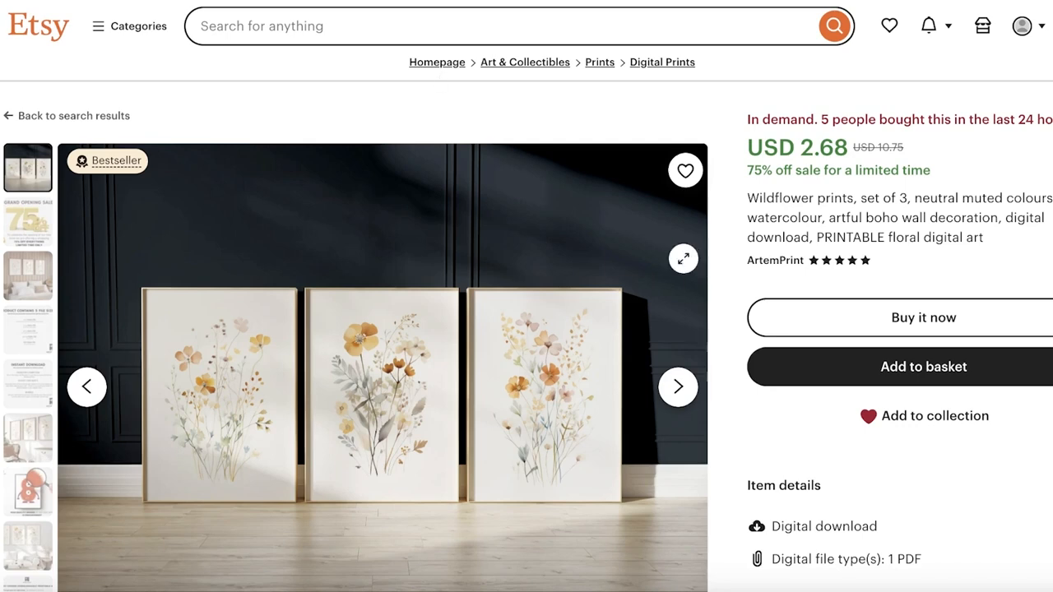
scroll(444, 288, down, 2)
scroll(378, 134, up, 1)
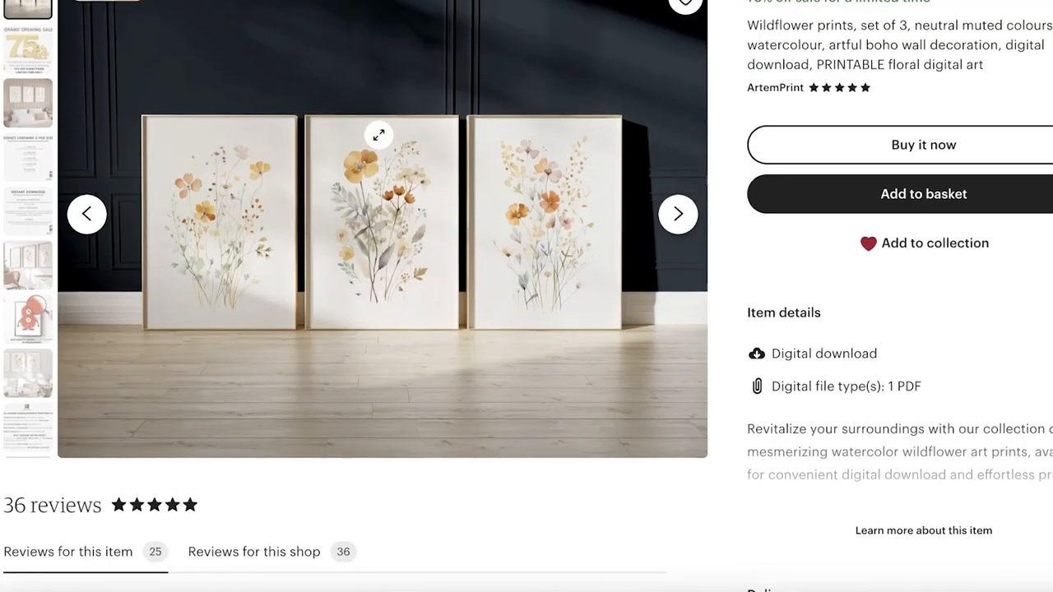
key(ctrl+w)
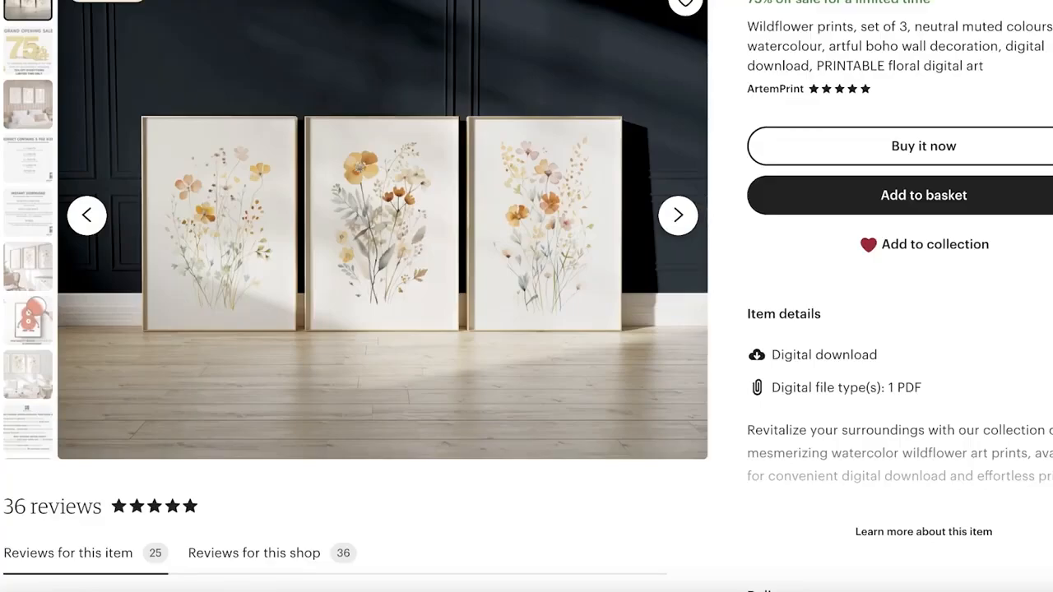
Switch to Canva and create a new blank design with the recent custom size 18 × 24 in.
click(342, 2)
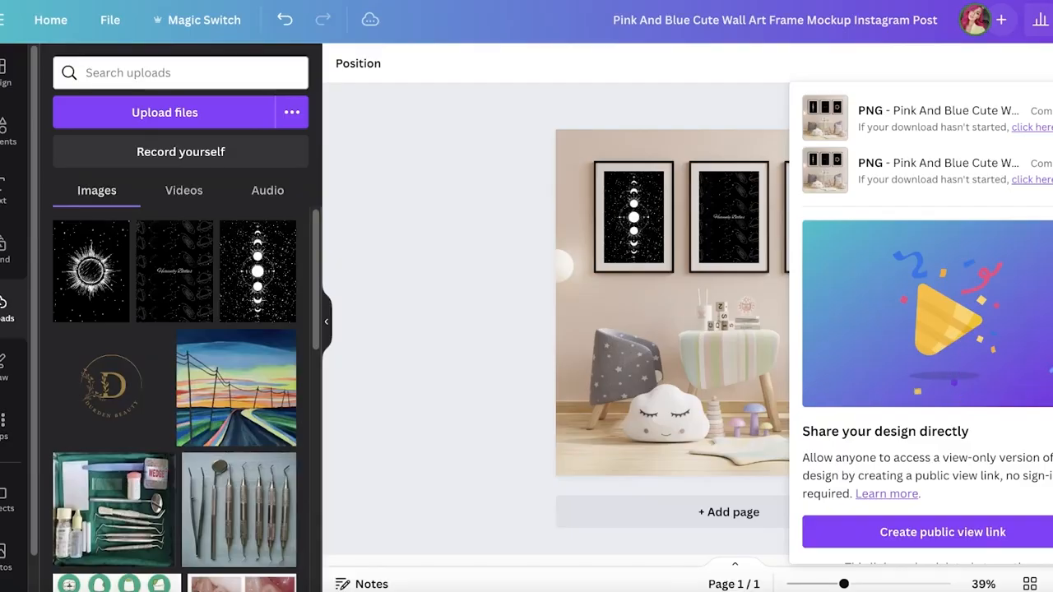
click(65, 18)
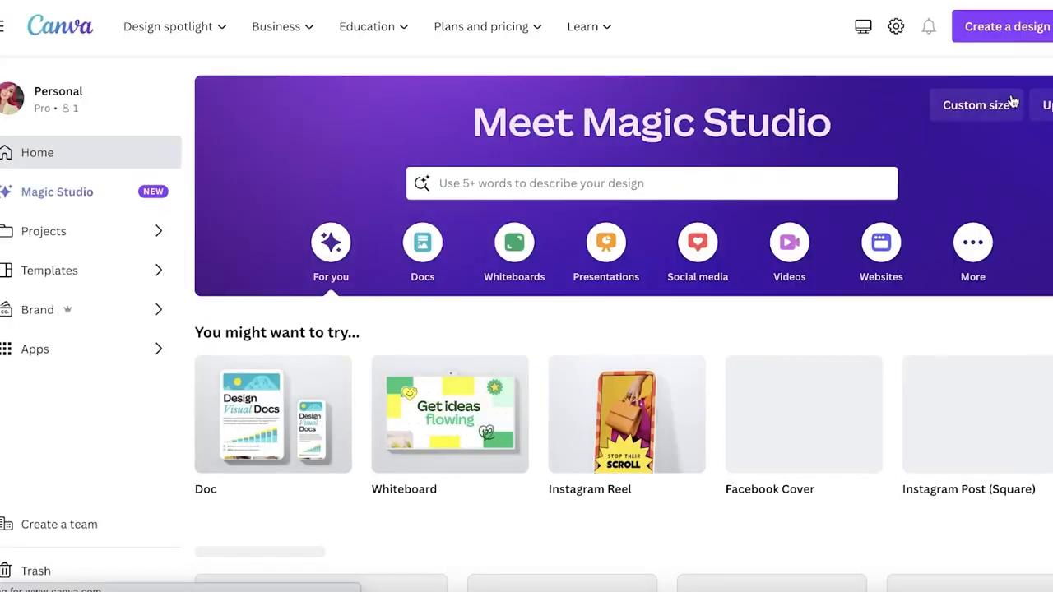
click(1013, 102)
click(1012, 102)
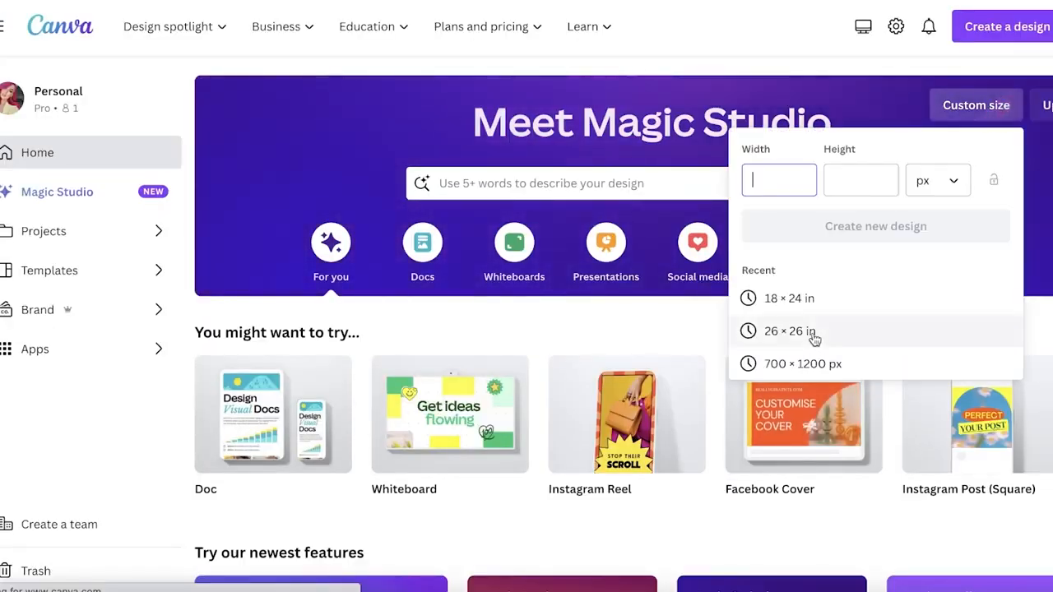
click(806, 301)
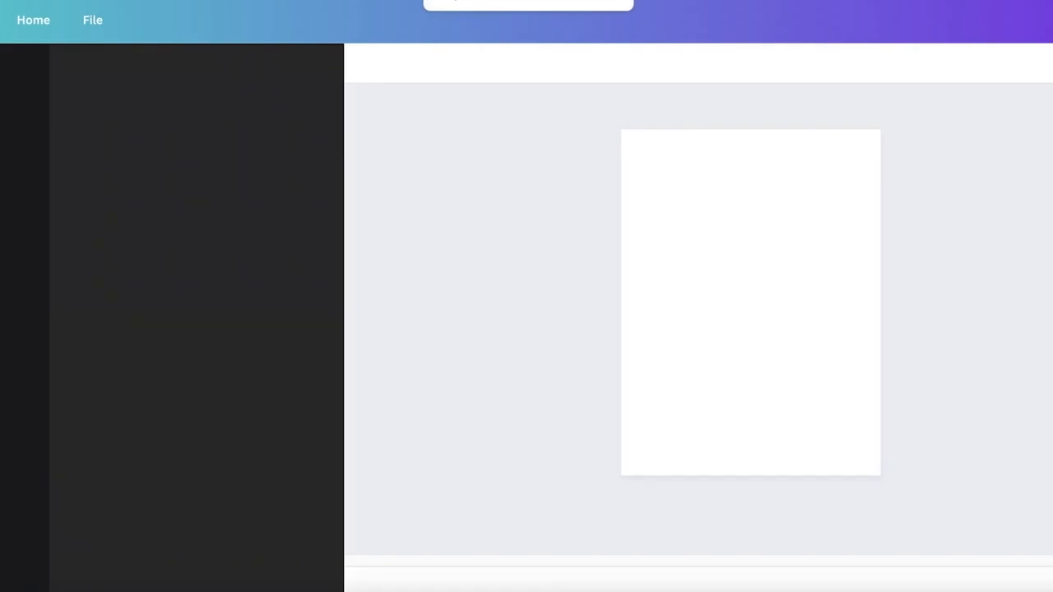
Search the elements for "flowers" and show all of the matching graphics.
click(25, 130)
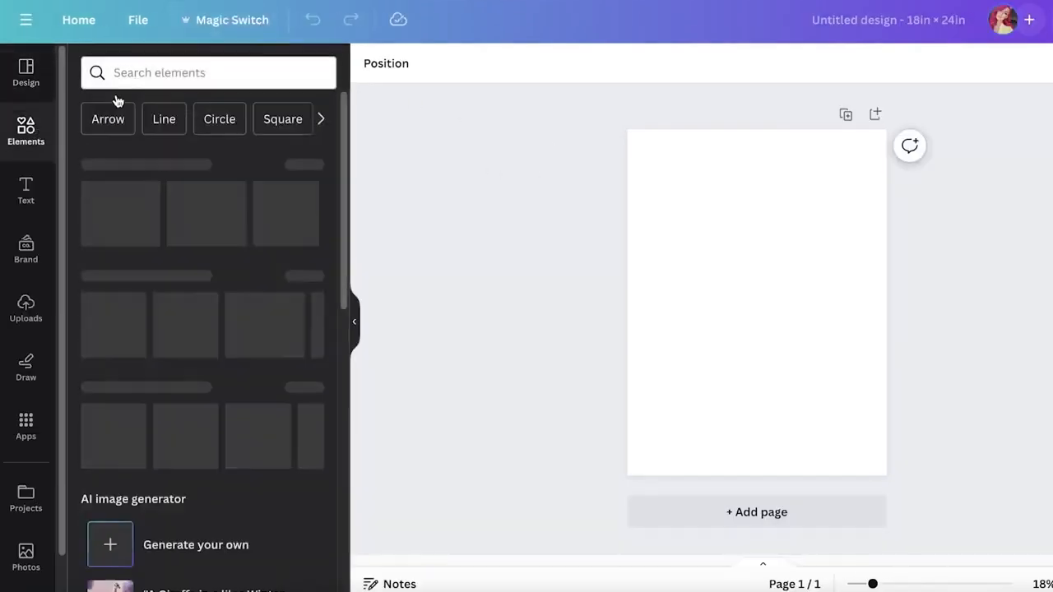
click(148, 73)
text(flowr)
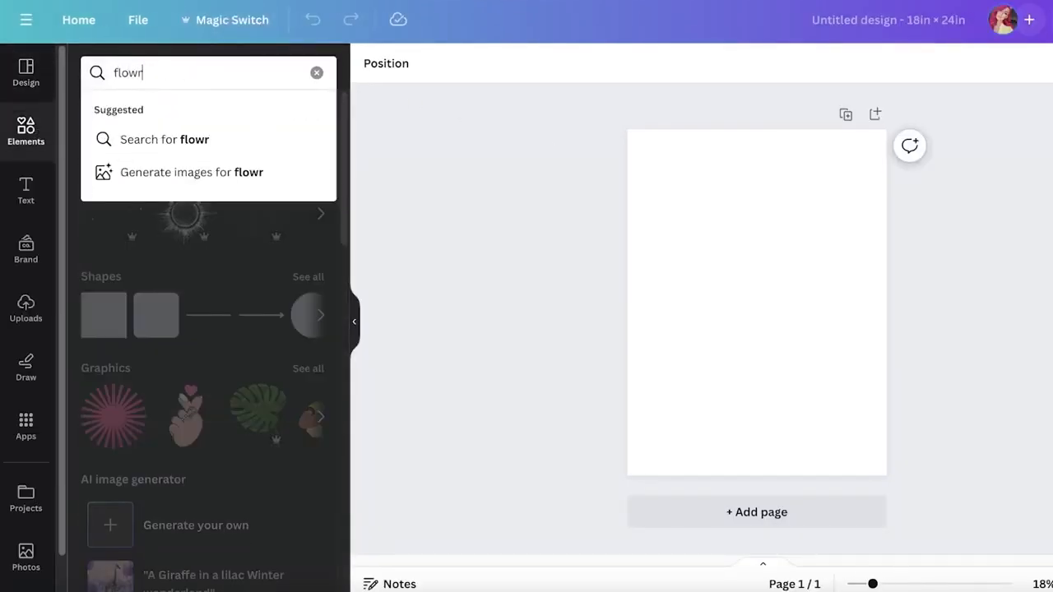
key(BackSpace)
text(ers)
key(Return)
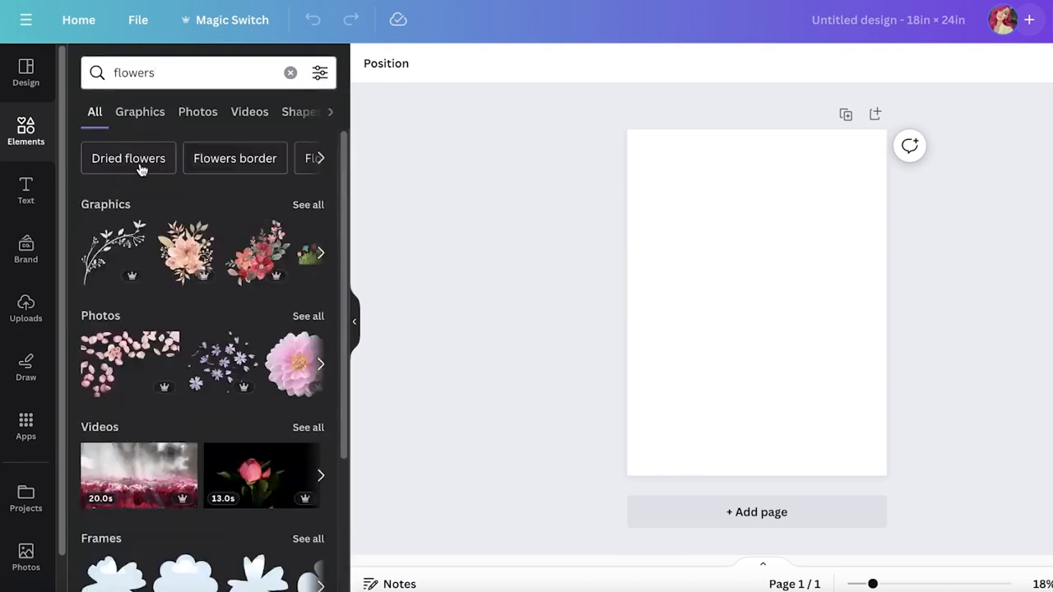
click(294, 204)
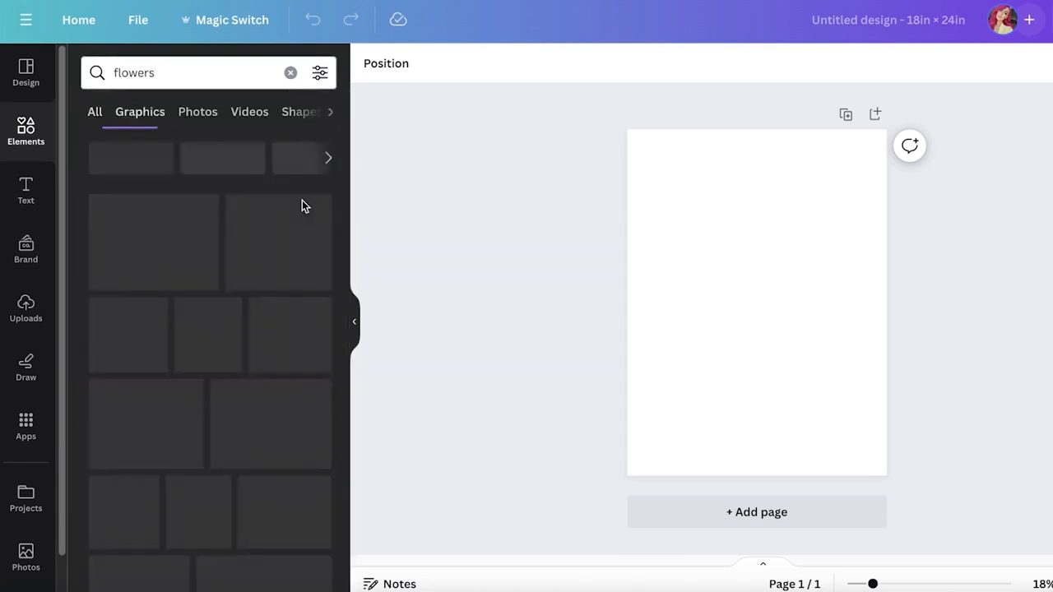
Add the three-stemmed lavender graphic to the page, enlarge it and discard the extra recommended lavender.
scroll(243, 251, down, 5)
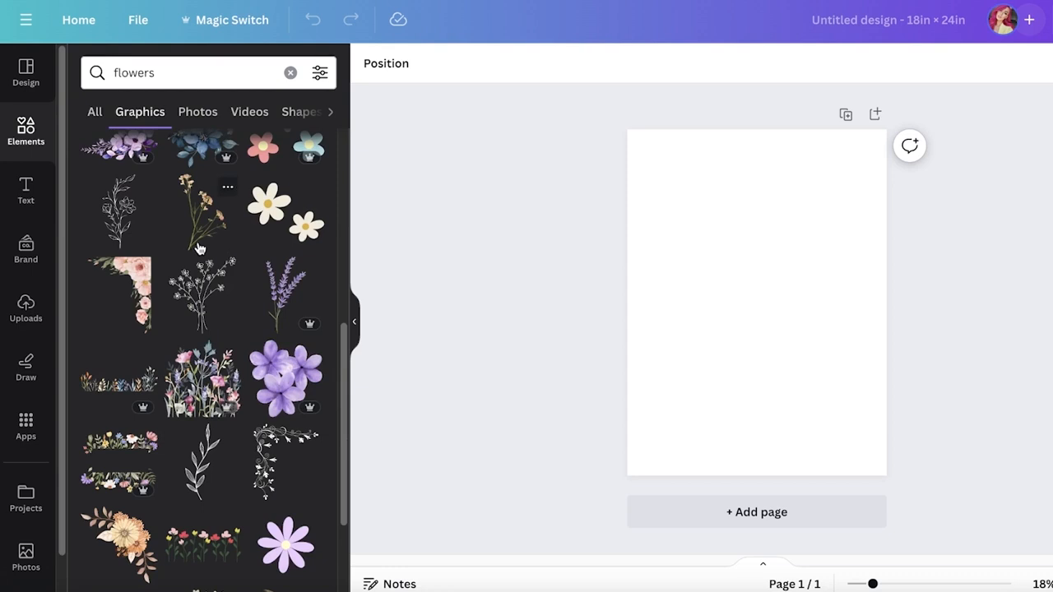
scroll(243, 251, down, 3)
scroll(247, 231, up, 1)
click(263, 179)
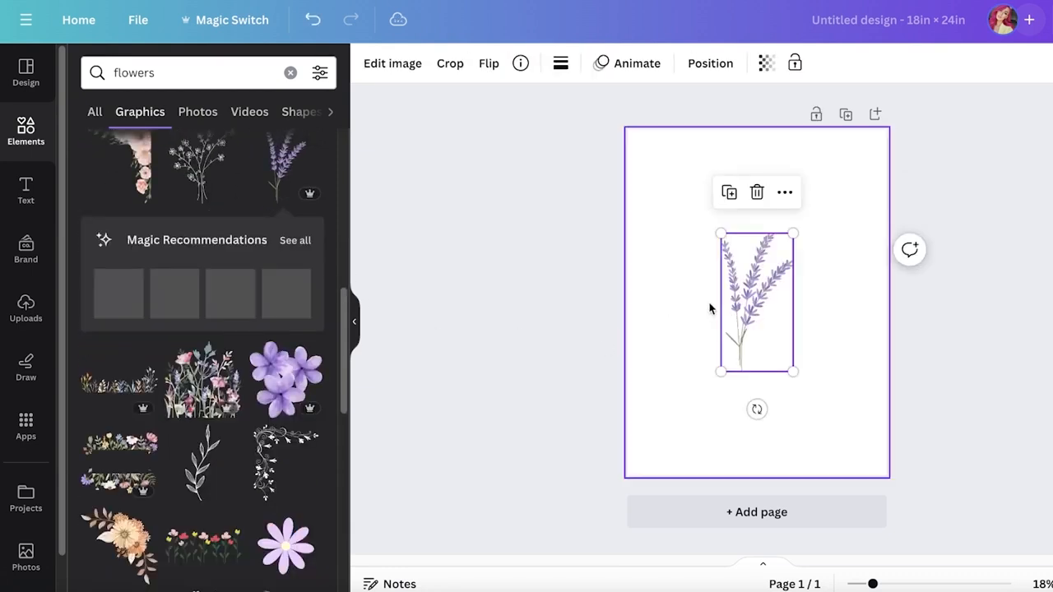
drag(794, 230, 816, 189)
mouse_move(740, 312)
mouse_down()
mouse_move(772, 321)
mouse_move(738, 319)
mouse_up()
click(230, 292)
key(BackSpace)
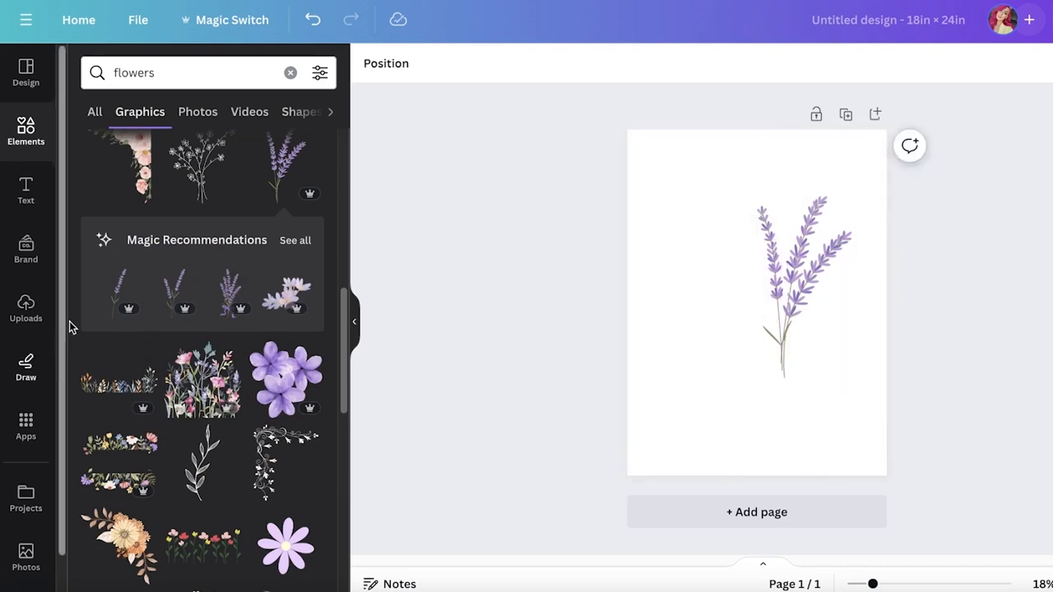
Add the recommended single lavender sprig, flip it horizontally, enlarge it and tilt it slightly so its stem meets the first lavender.
click(117, 286)
click(488, 66)
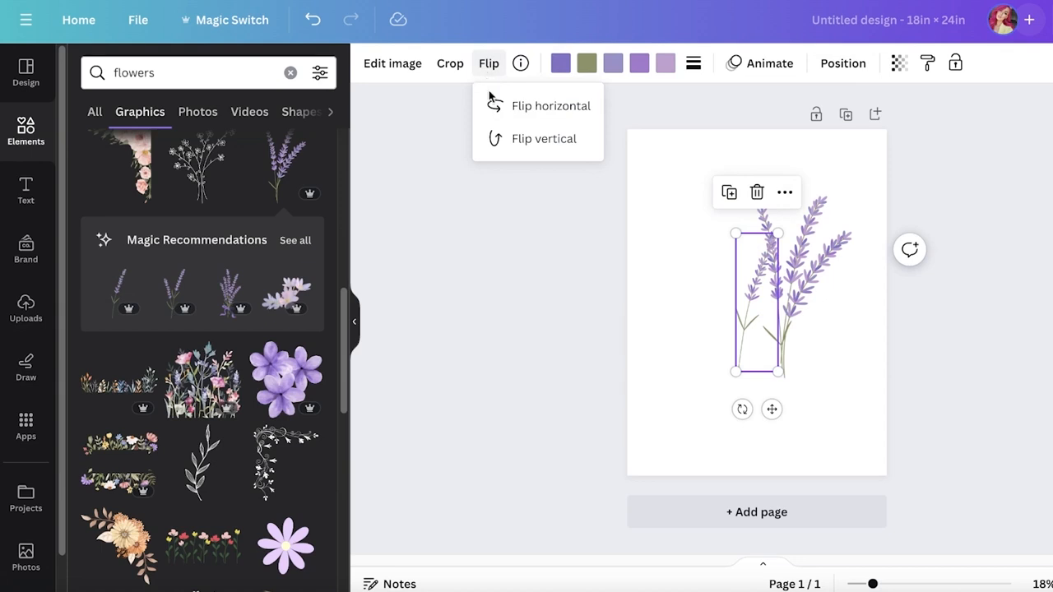
click(513, 106)
drag(712, 236, 650, 181)
mouse_move(747, 269)
mouse_down()
mouse_move(752, 292)
mouse_move(759, 278)
mouse_up()
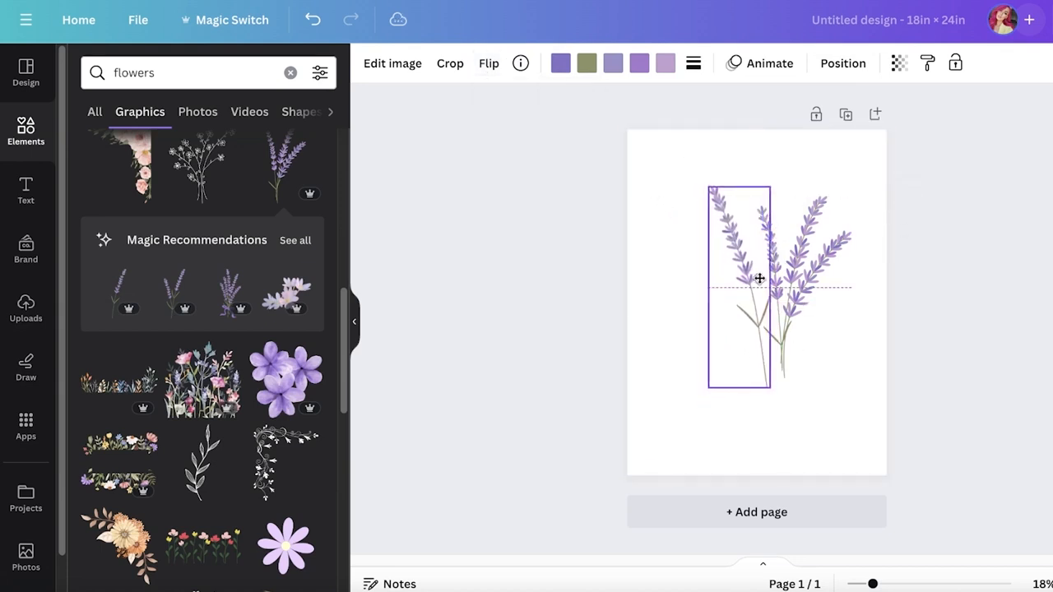
drag(739, 426, 752, 425)
drag(766, 262, 771, 265)
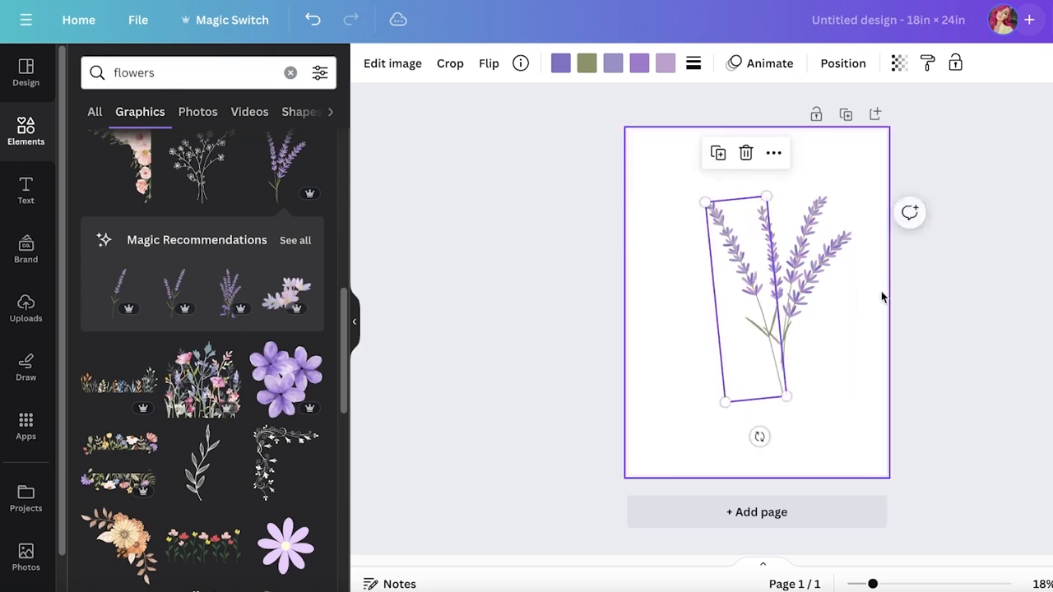
Select both lavender graphics together and move them to the middle of the page.
click(1036, 305)
drag(997, 267, 730, 303)
click(435, 421)
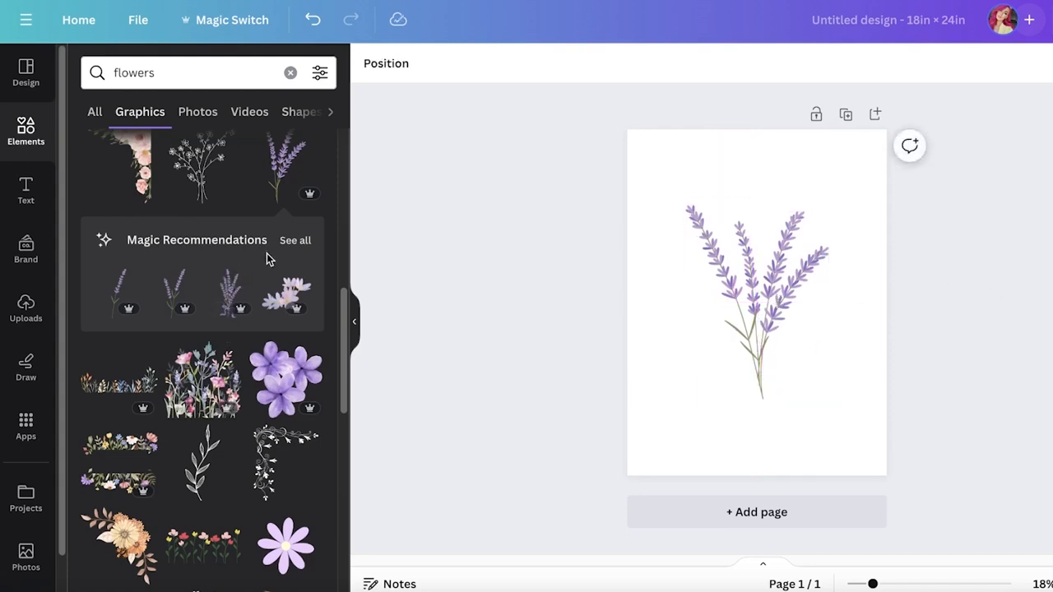
Browse the full set of Magic Recommendations for graphics related to the lavender.
click(297, 246)
scroll(195, 223, down, 5)
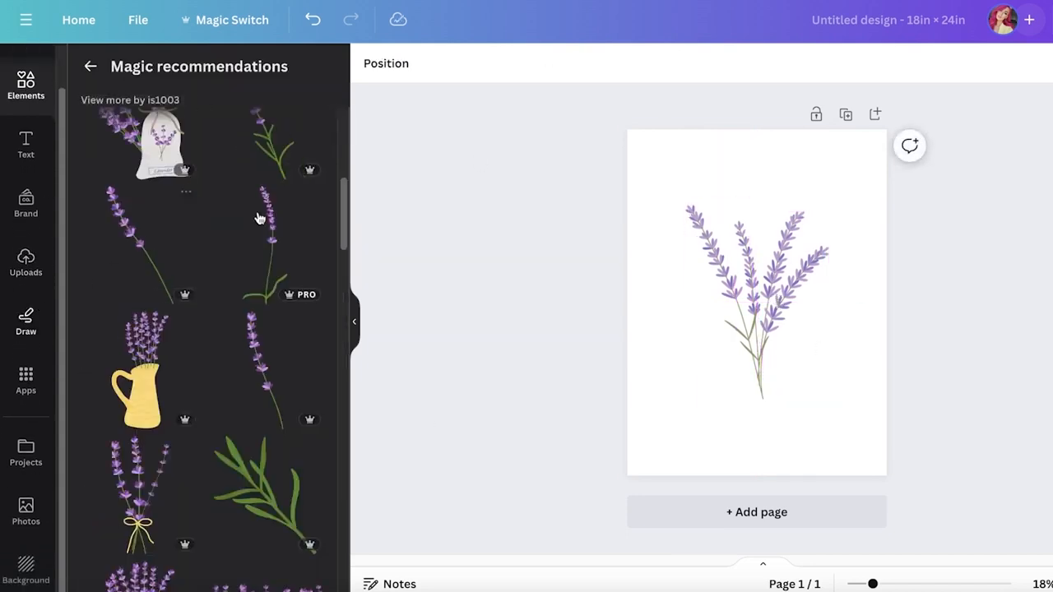
scroll(198, 288, down, 5)
scroll(246, 247, down, 2)
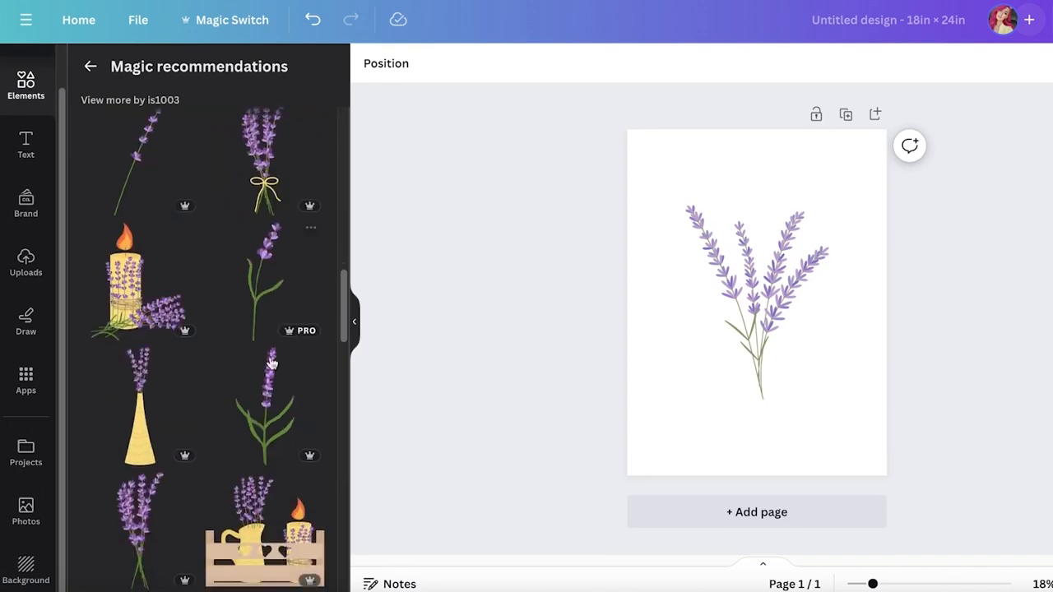
scroll(259, 372, down, 10)
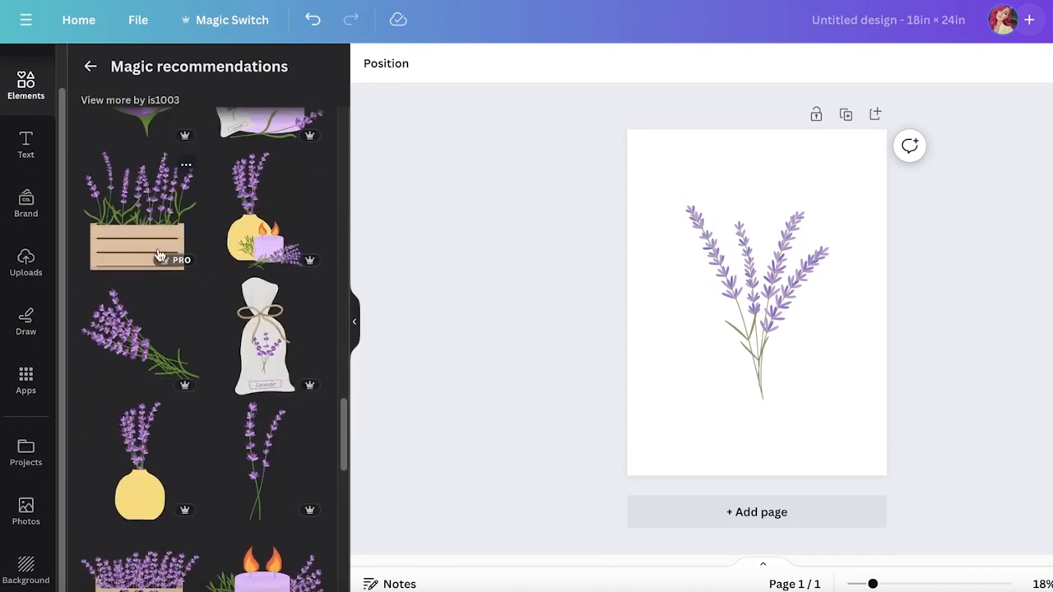
scroll(181, 329, down, 10)
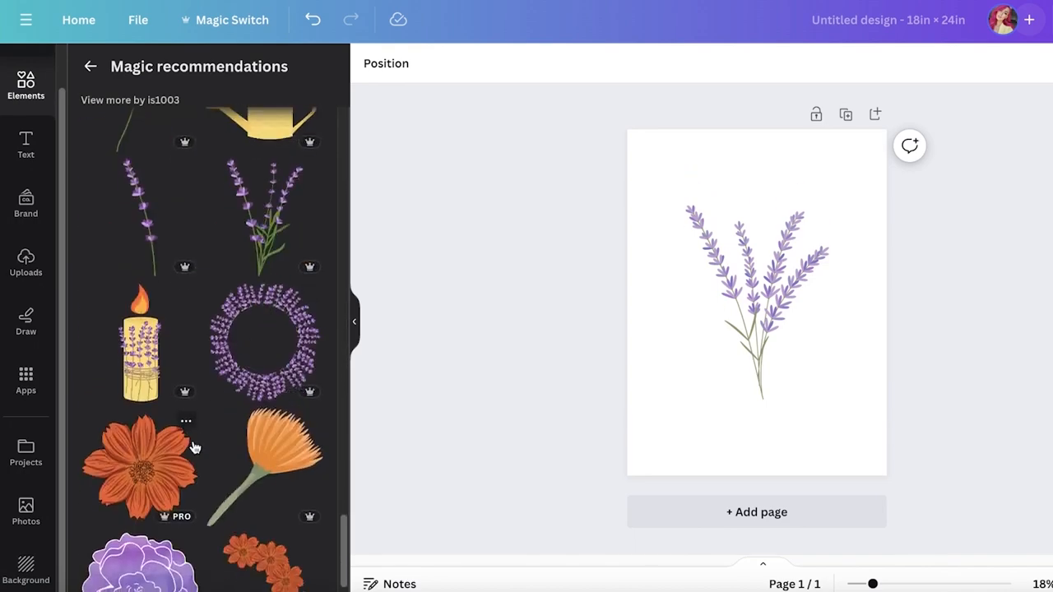
Return to the flowers graphics results and delete all the lavender graphics from the page.
click(93, 67)
drag(912, 185, 595, 376)
key(Delete)
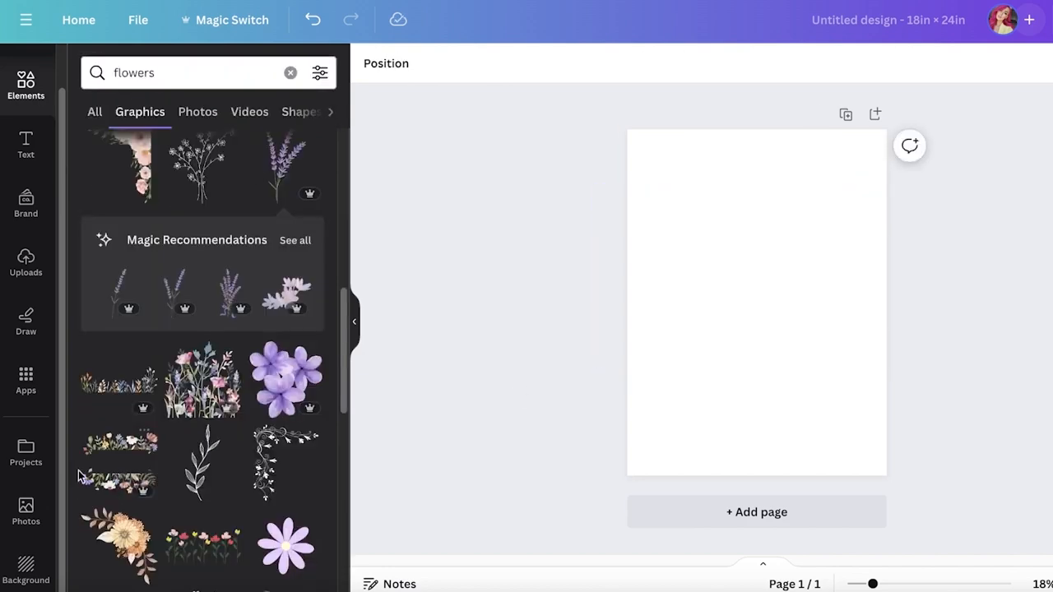
Add the detailed dark purple lavender bush graphic from the flowers results to the blank page.
scroll(206, 354, down, 8)
scroll(235, 364, down, 3)
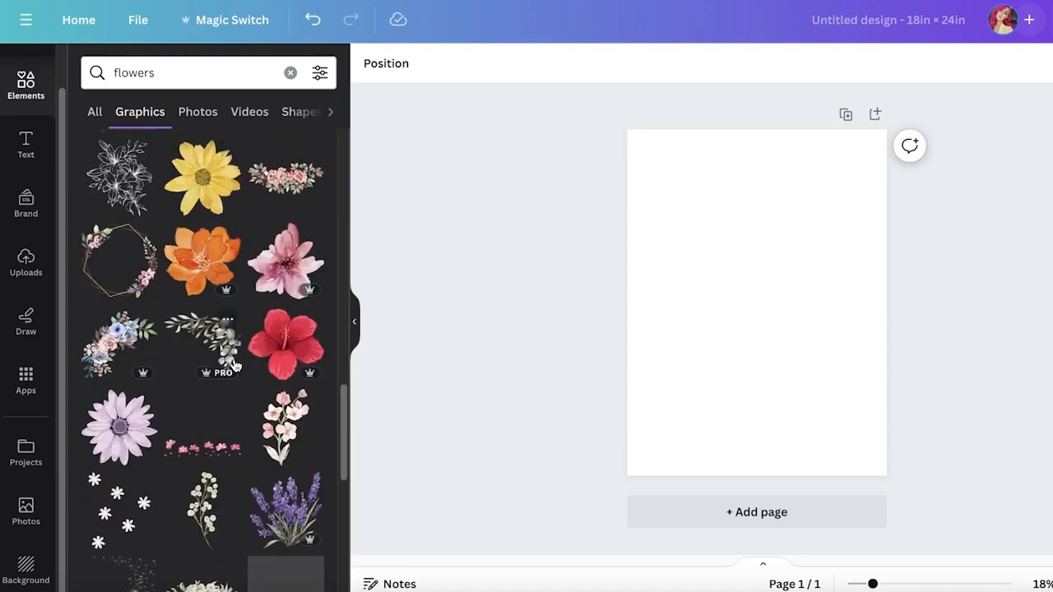
scroll(231, 359, down, 3)
click(285, 318)
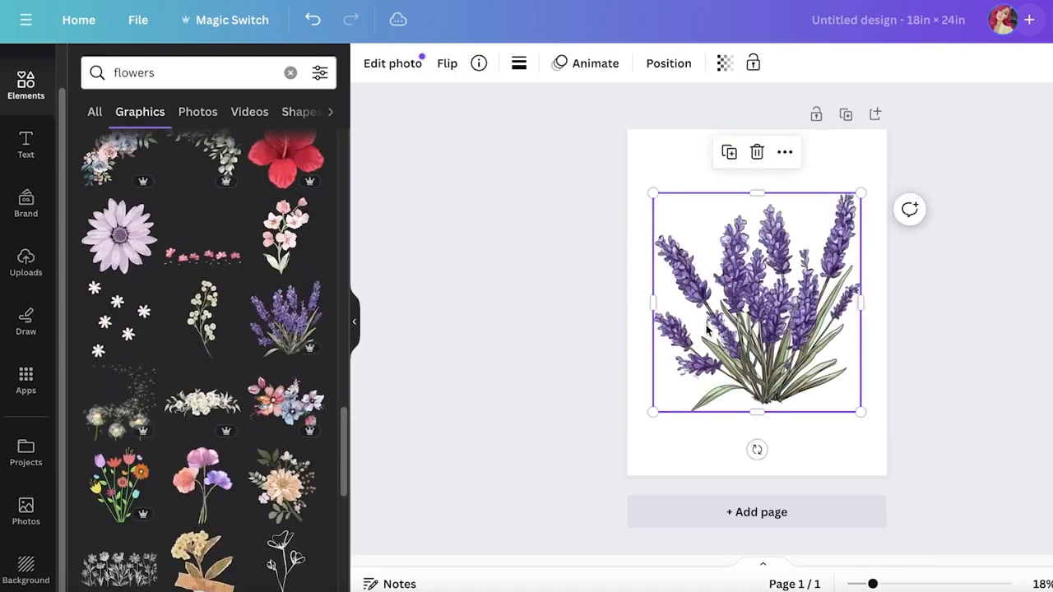
Shrink the lavender bush graphic slightly and center it on the page.
drag(653, 412, 675, 389)
drag(771, 350, 760, 361)
Duplicate the lavender page and delete the lavender graphic from the copy to leave a blank second page.
click(847, 116)
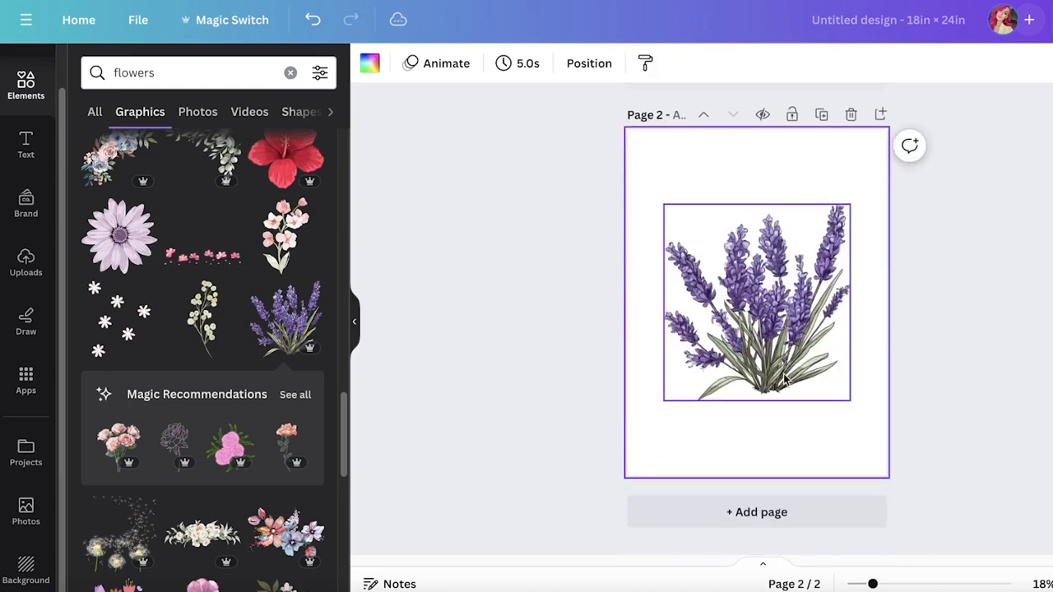
click(764, 380)
key(Delete)
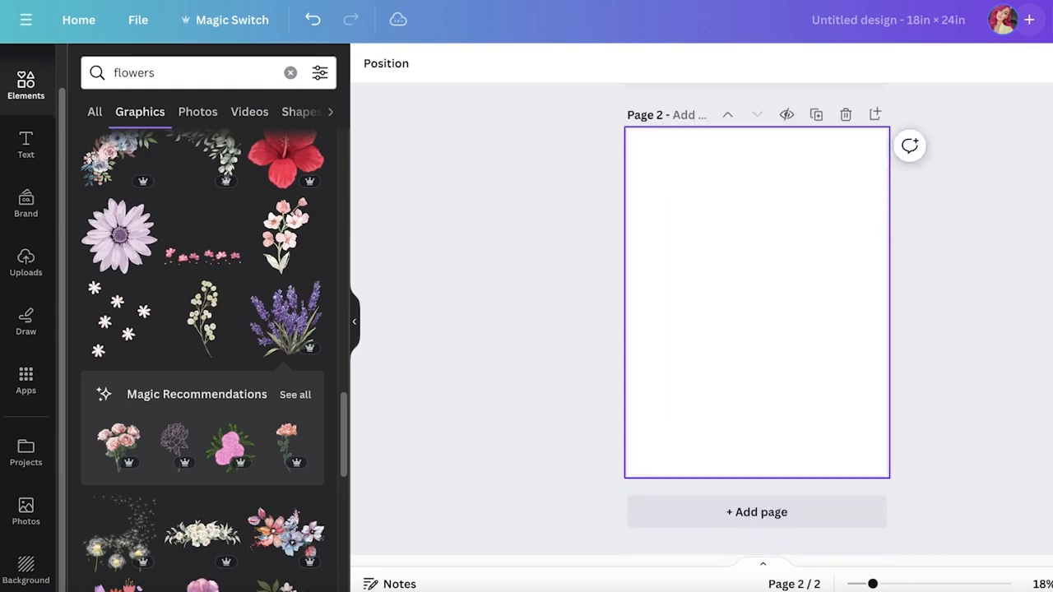
Try the pink rose bouquet from the full Magic Recommendations on page 2, remove it, and browse more floral graphics.
click(298, 393)
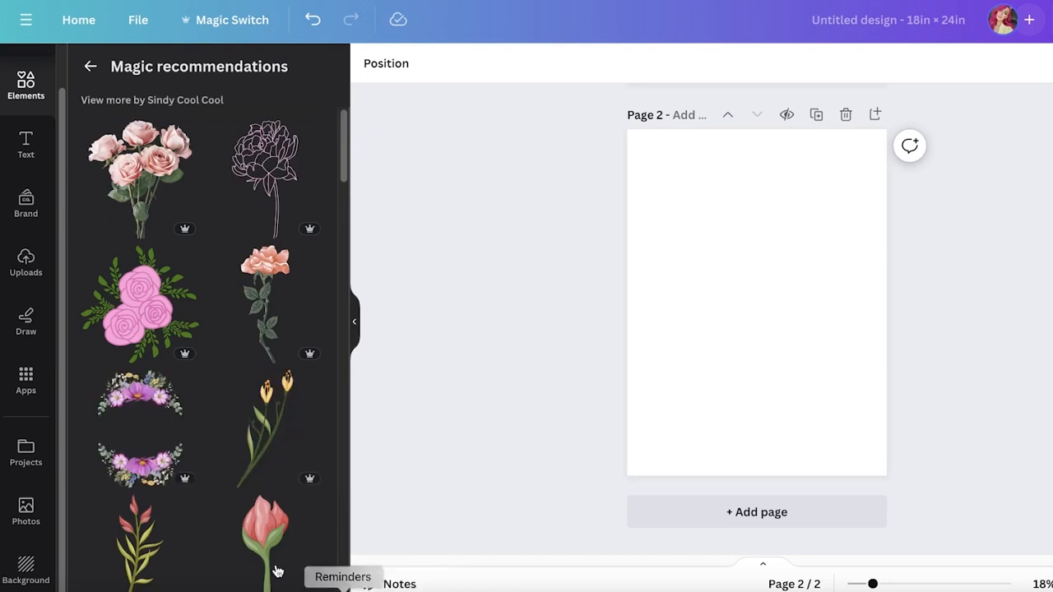
click(156, 177)
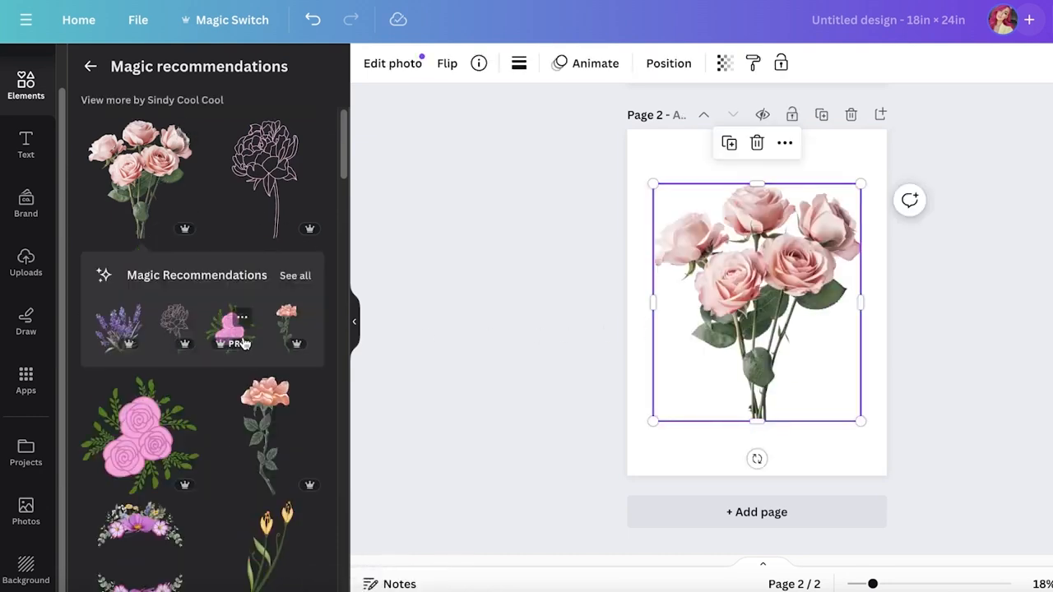
scroll(244, 344, down, 5)
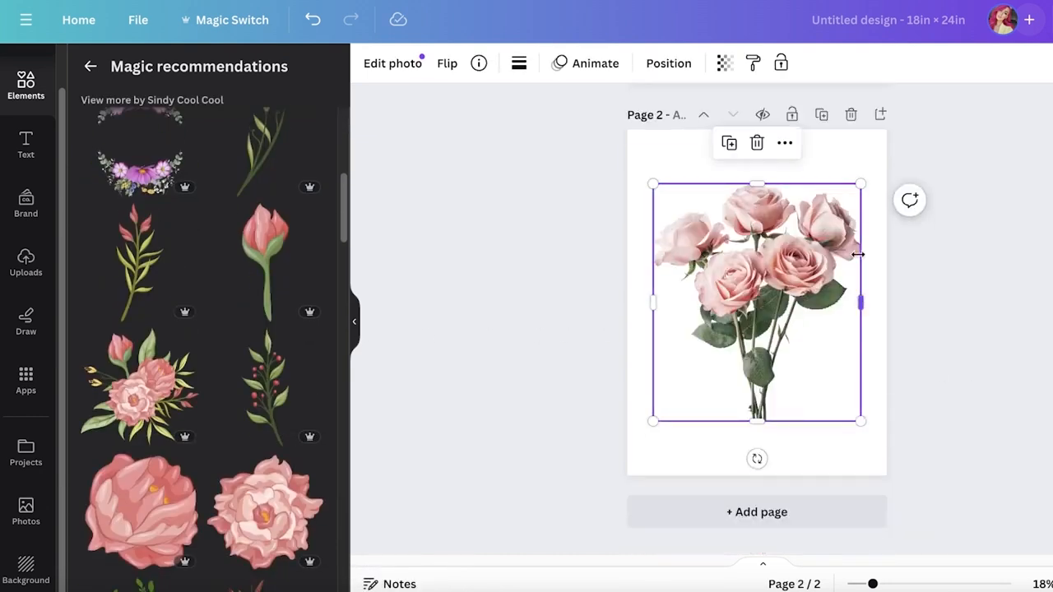
key(Delete)
scroll(119, 406, down, 10)
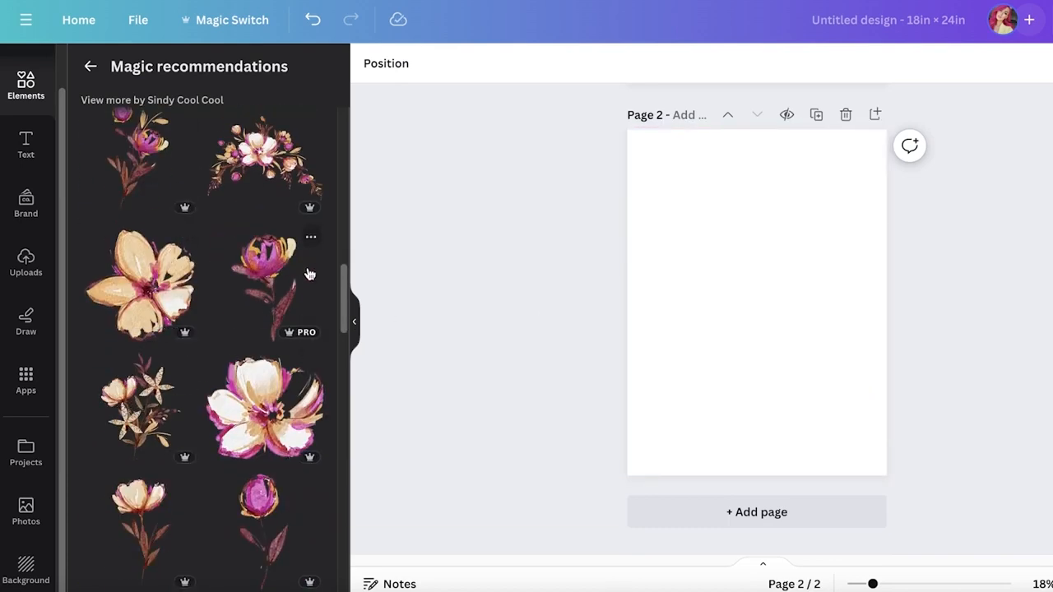
scroll(311, 291, down, 3)
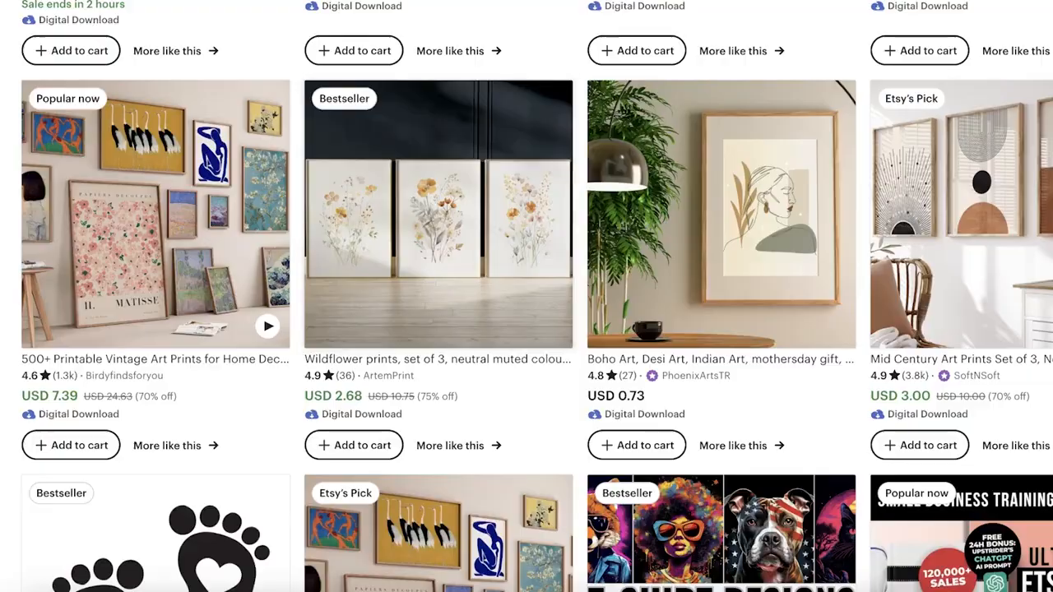
Switch to Etsy and look through the account's notifications, favourites and account menu.
scroll(527, 329, up, 10)
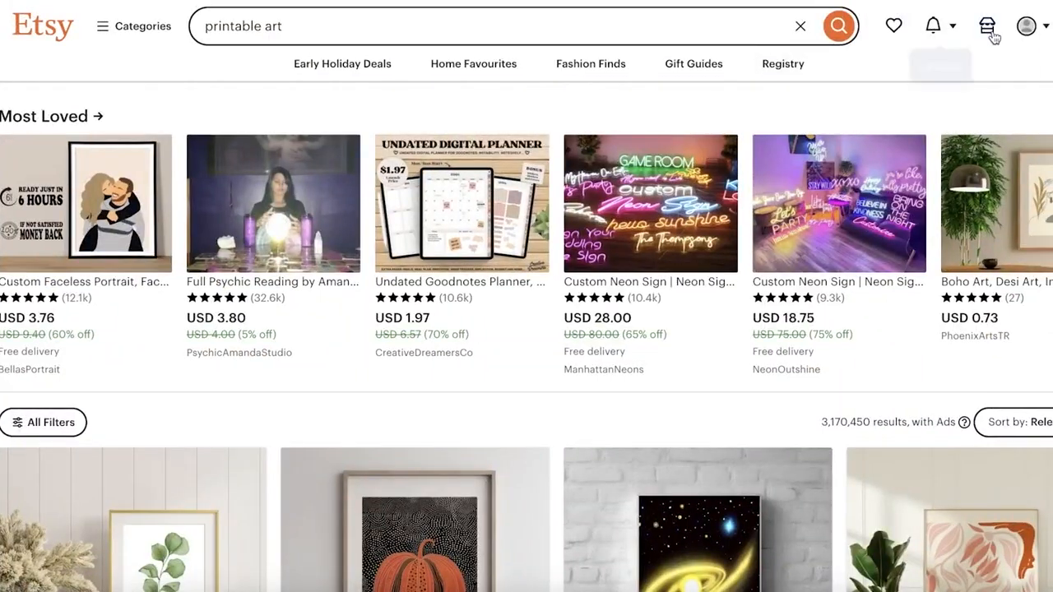
click(933, 25)
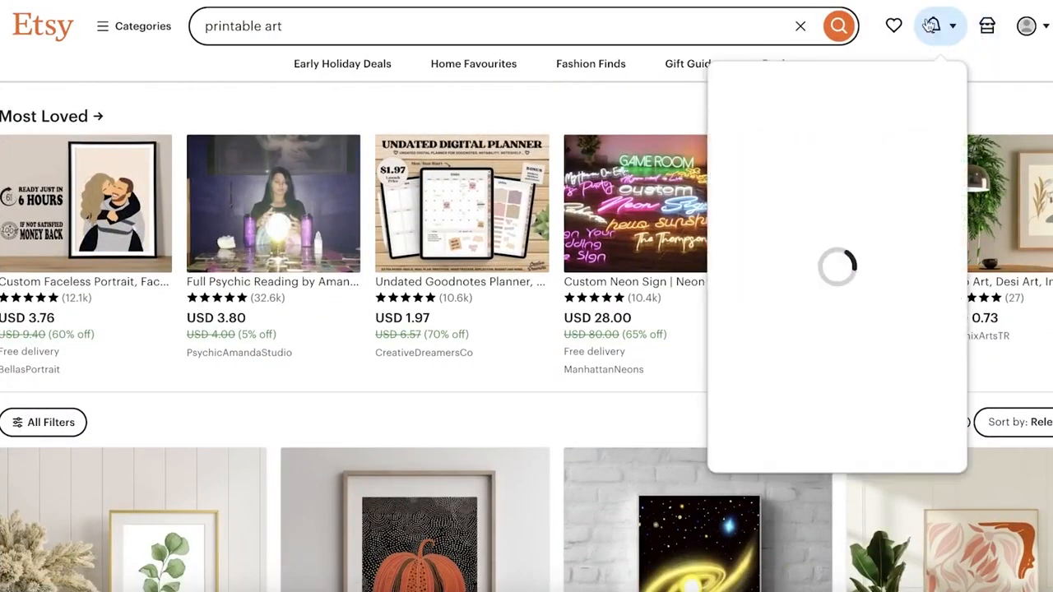
click(909, 35)
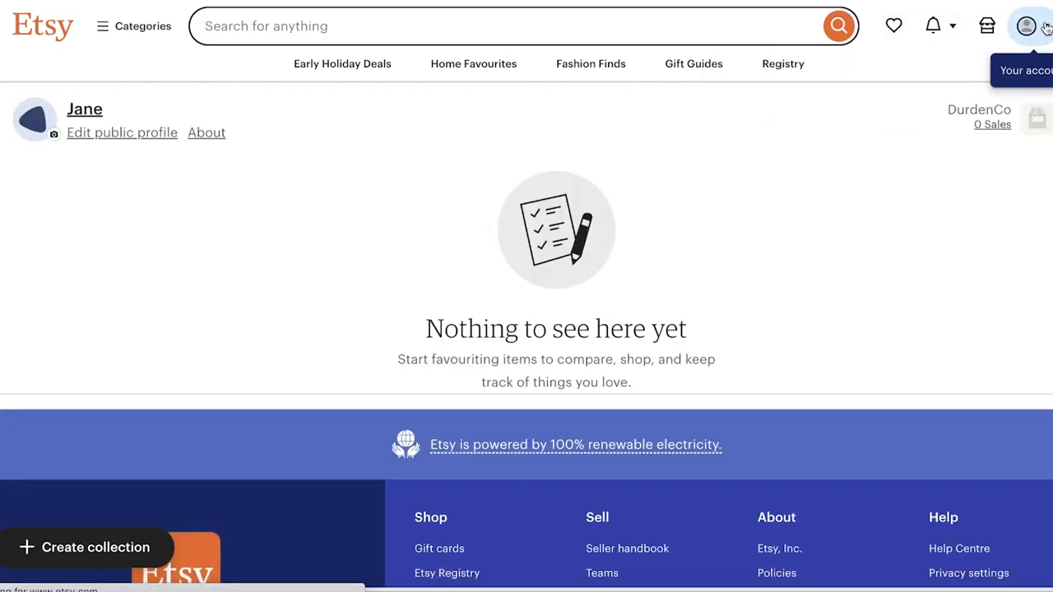
click(1027, 27)
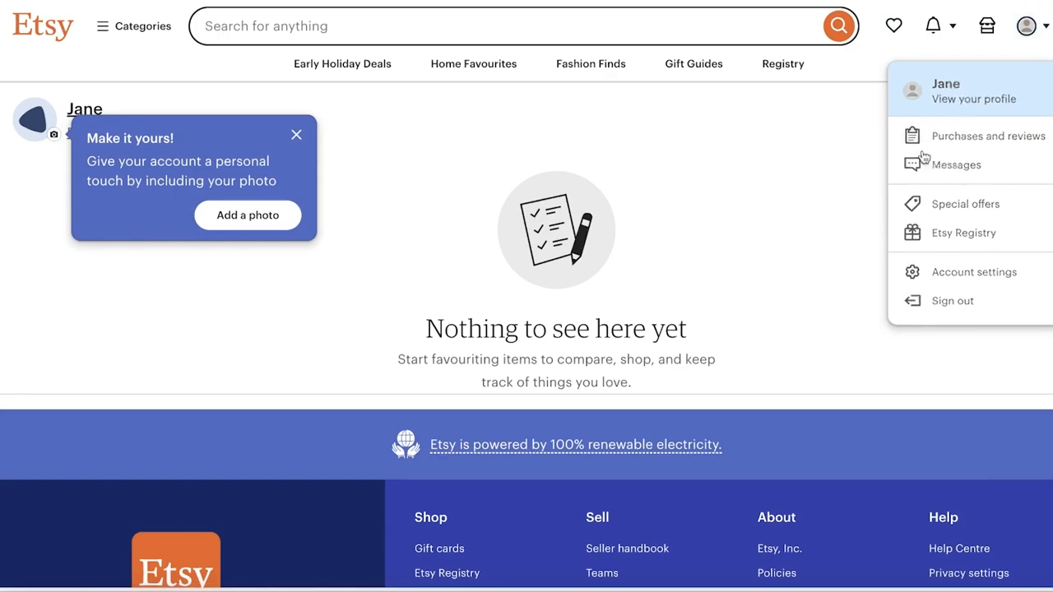
Open the shop's setup pages and view the Stock your shop stage with the first listing.
click(987, 25)
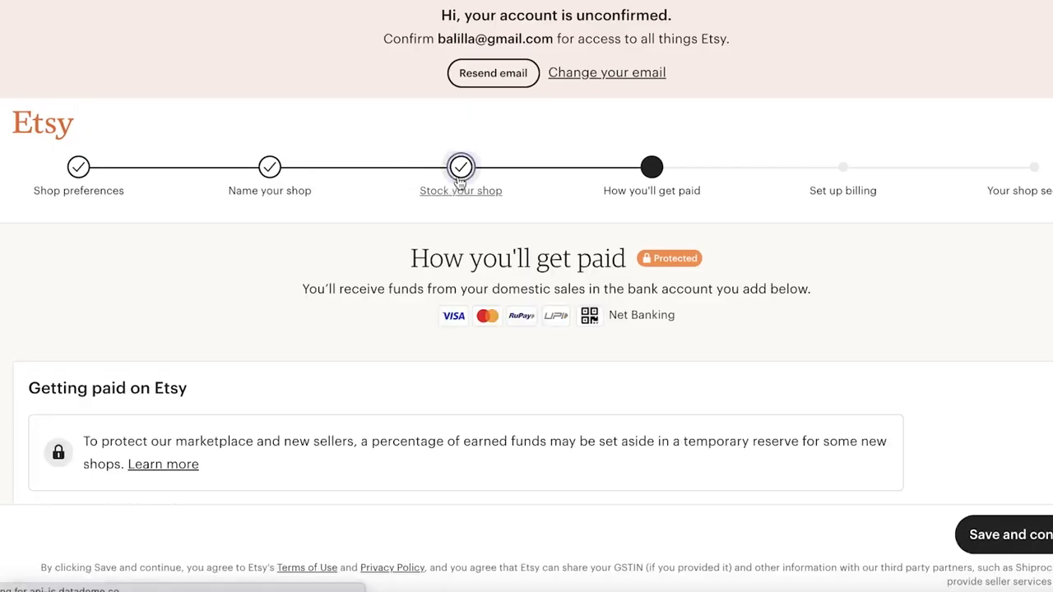
click(459, 174)
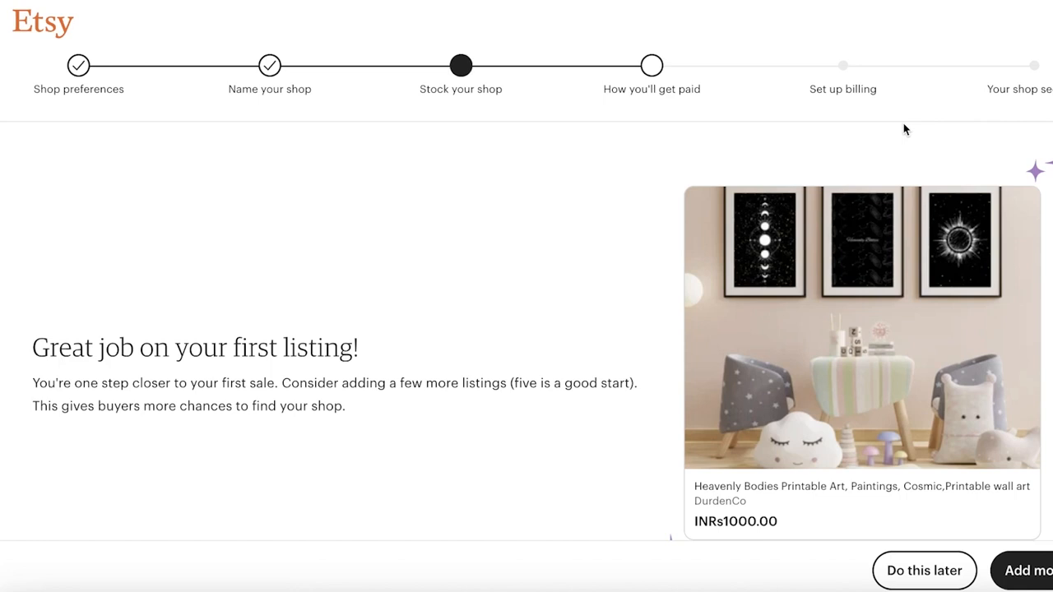
Return to the Etsy home page and browse its recommended art prints and shops.
click(26, 16)
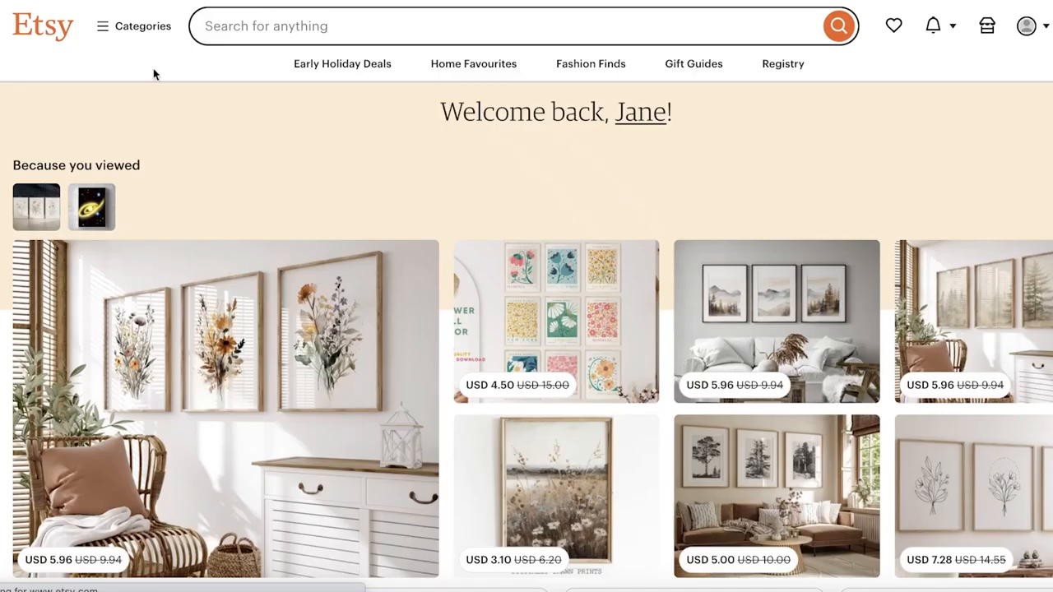
scroll(114, 50, down, 10)
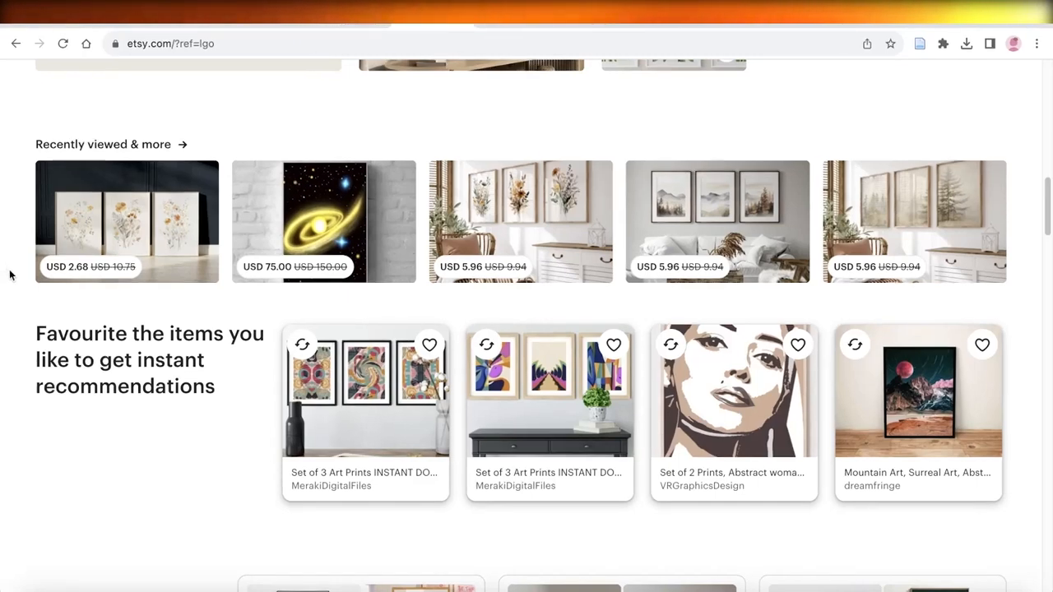
scroll(17, 280, down, 3)
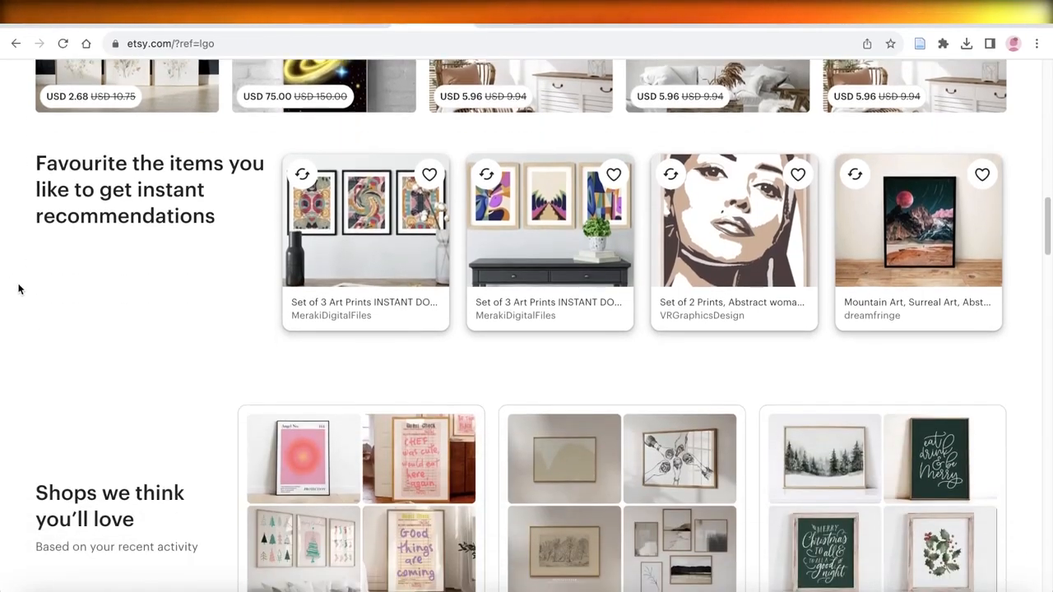